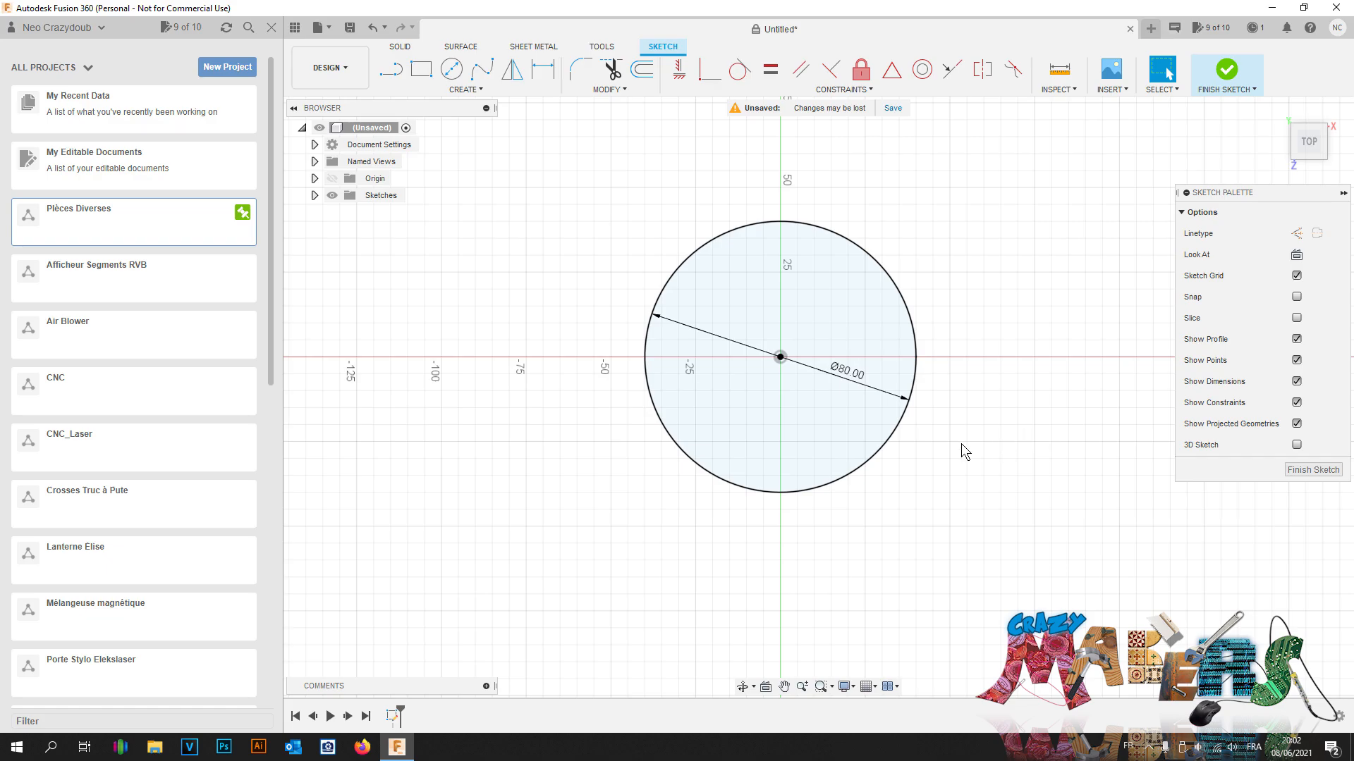
Step: Draw a 50 mm diameter circle centred on the origin, concentric with the 80 mm circle
key("c")
left_click(780, 358)
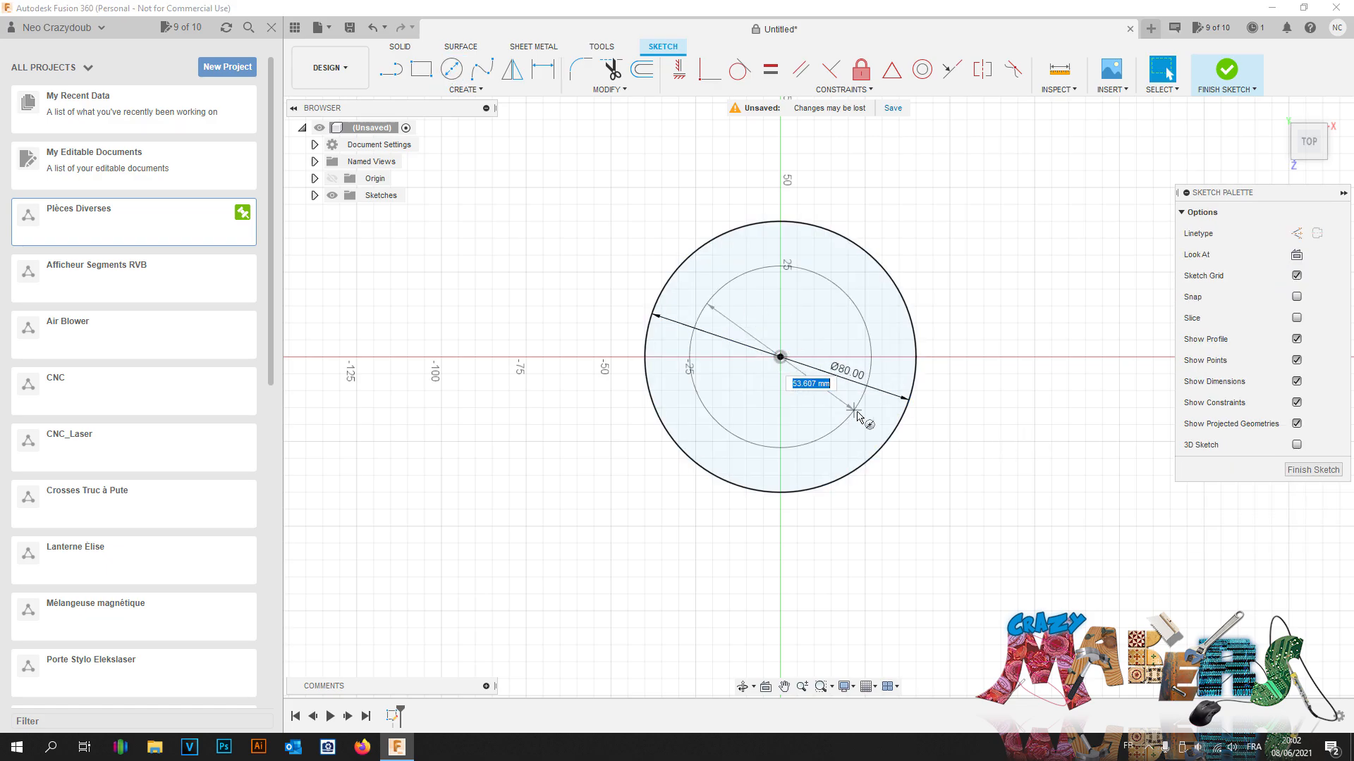
type("5")
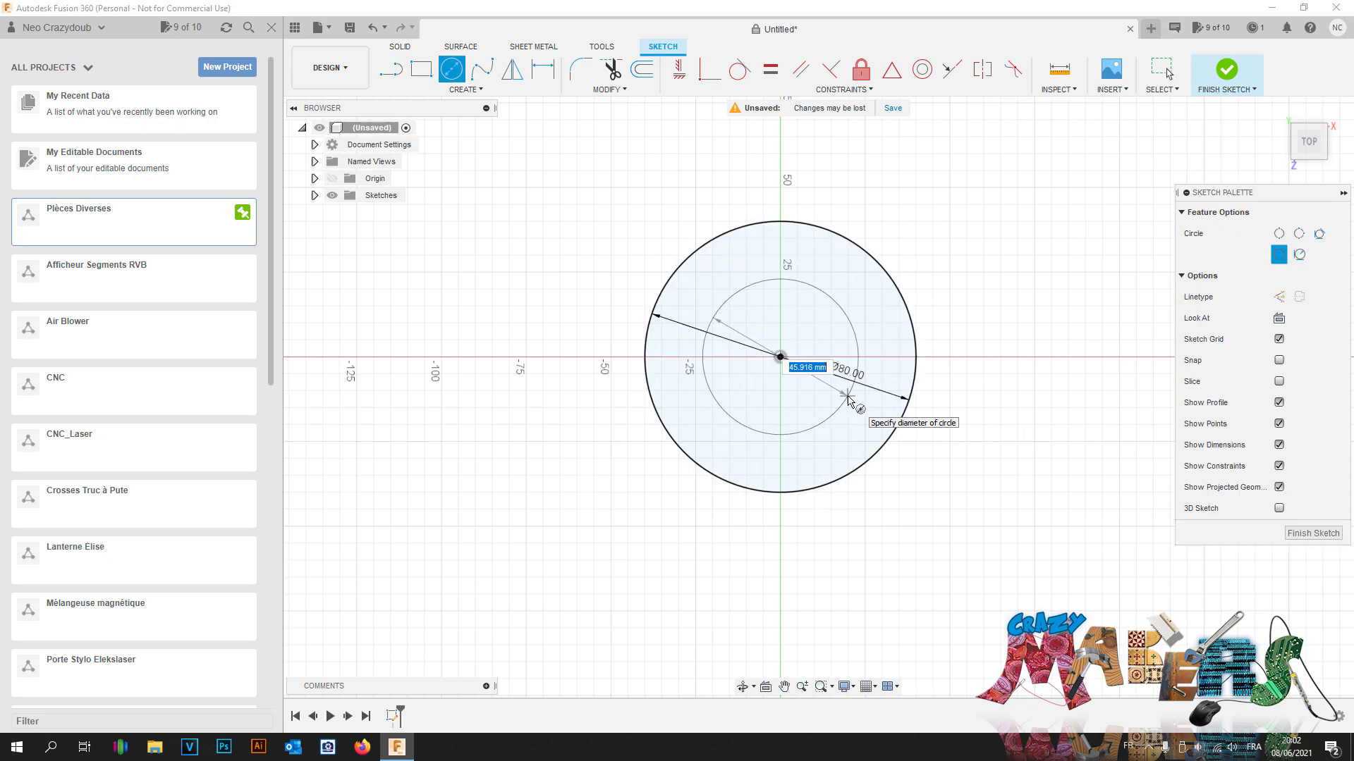
type("0")
key("Return")
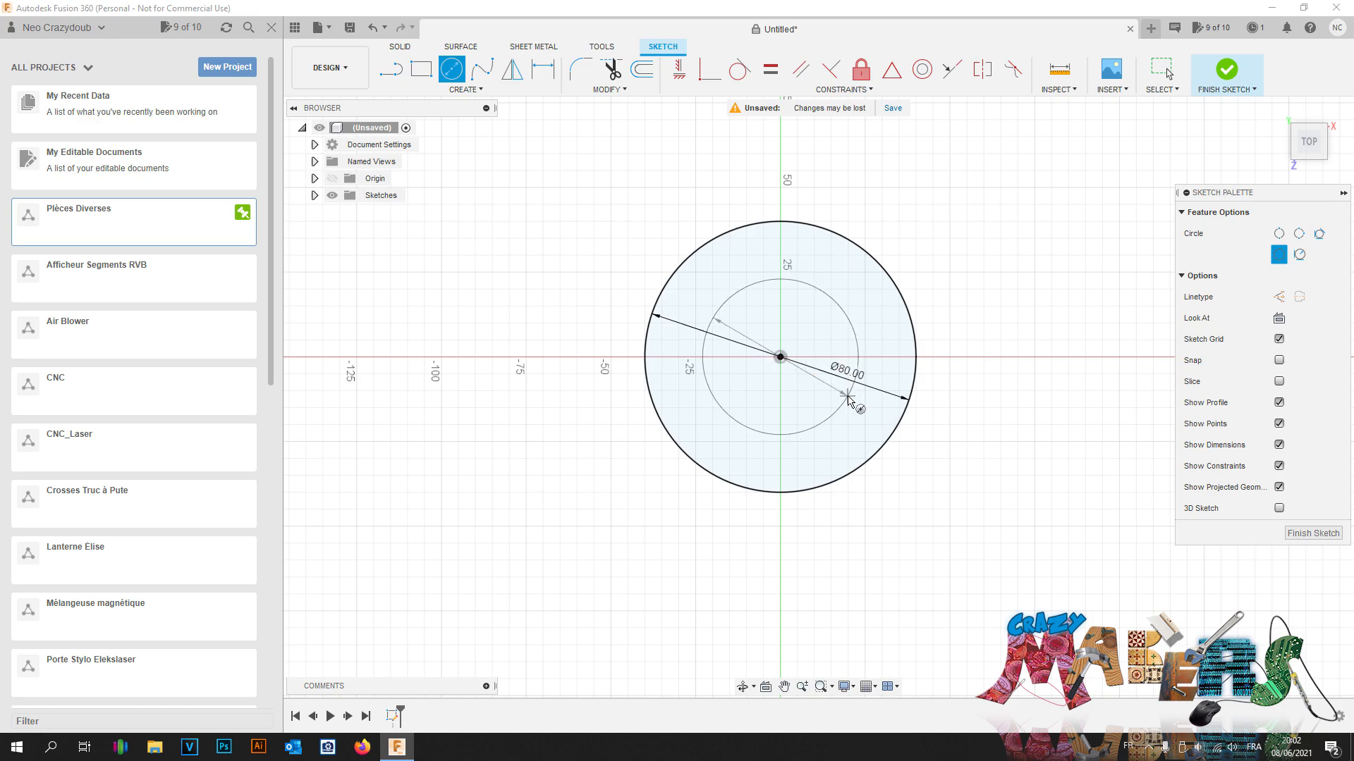
key("Escape")
left_click(781, 360)
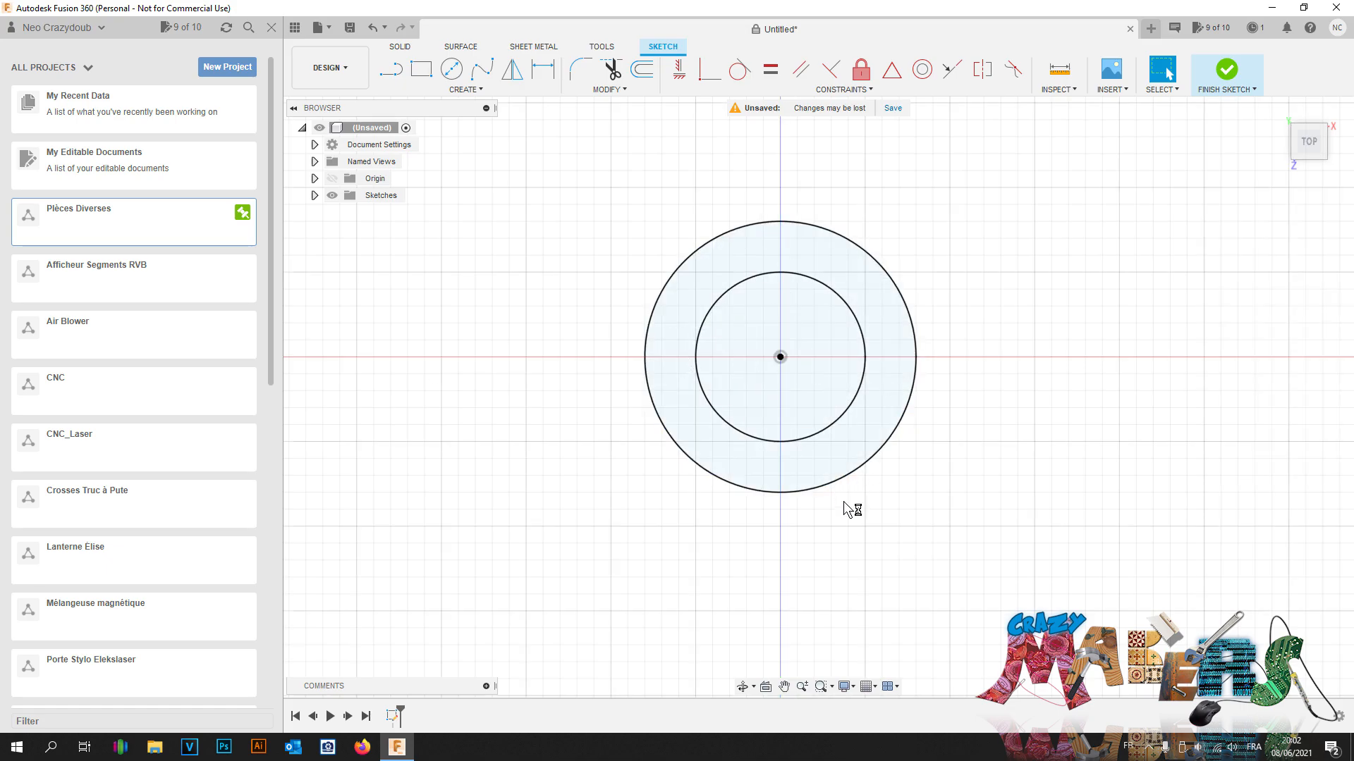
Step: Extrude the ring profile between the two circles 15 mm as a new body
key("e")
left_click(853, 459)
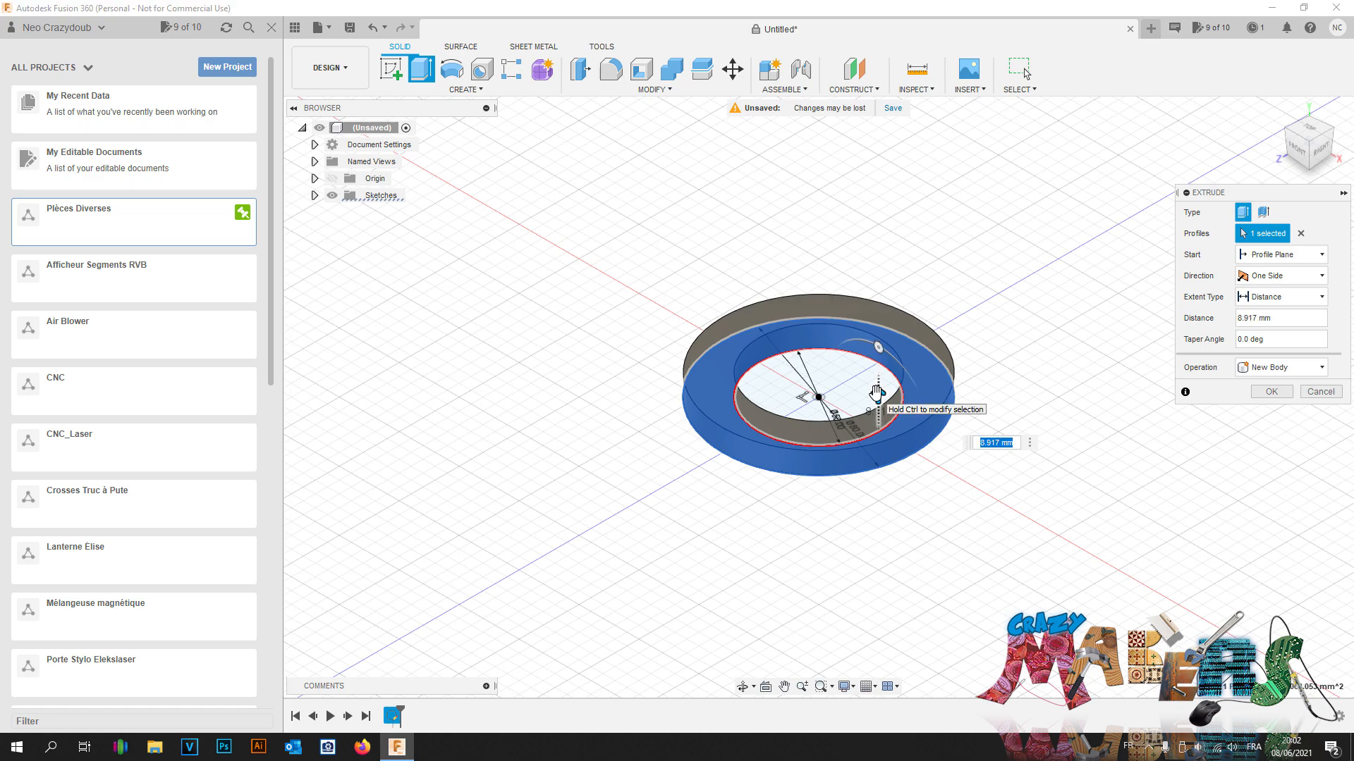
type("15")
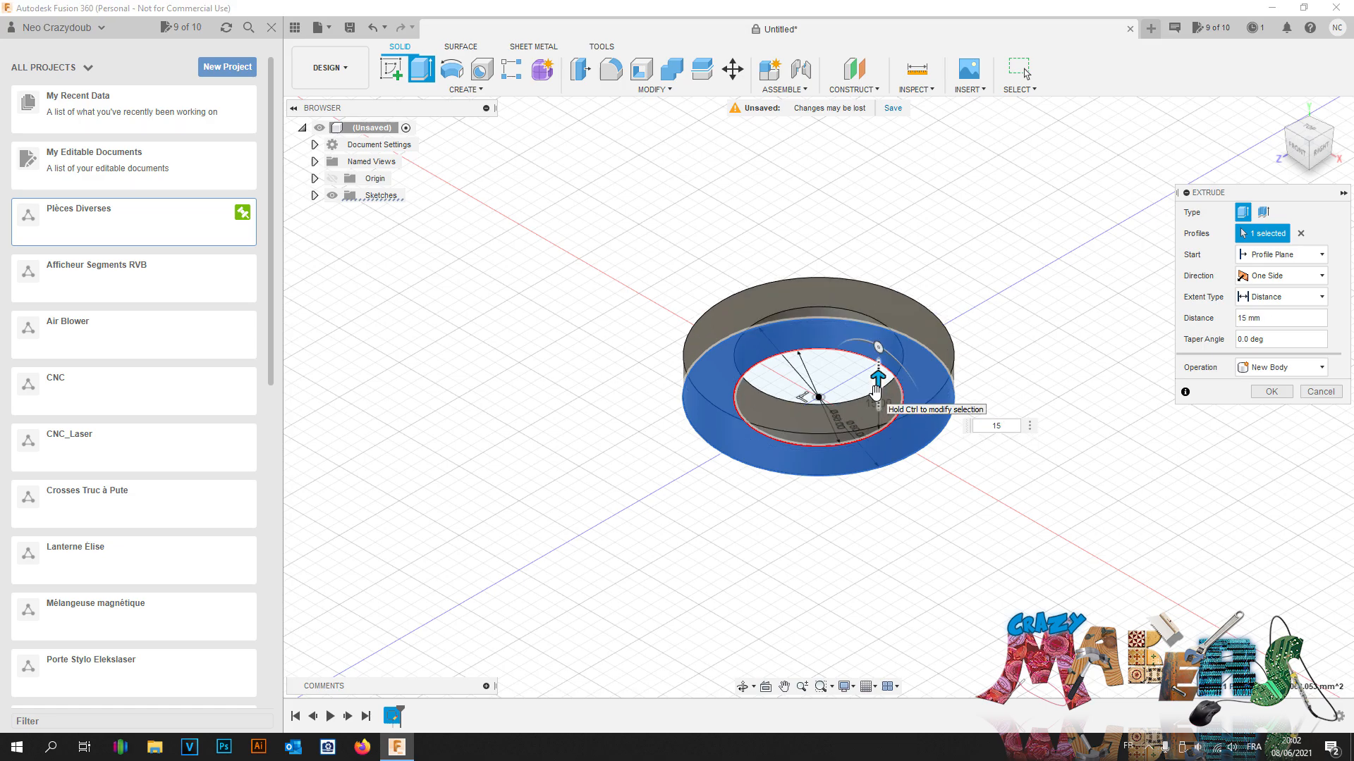
key("Return")
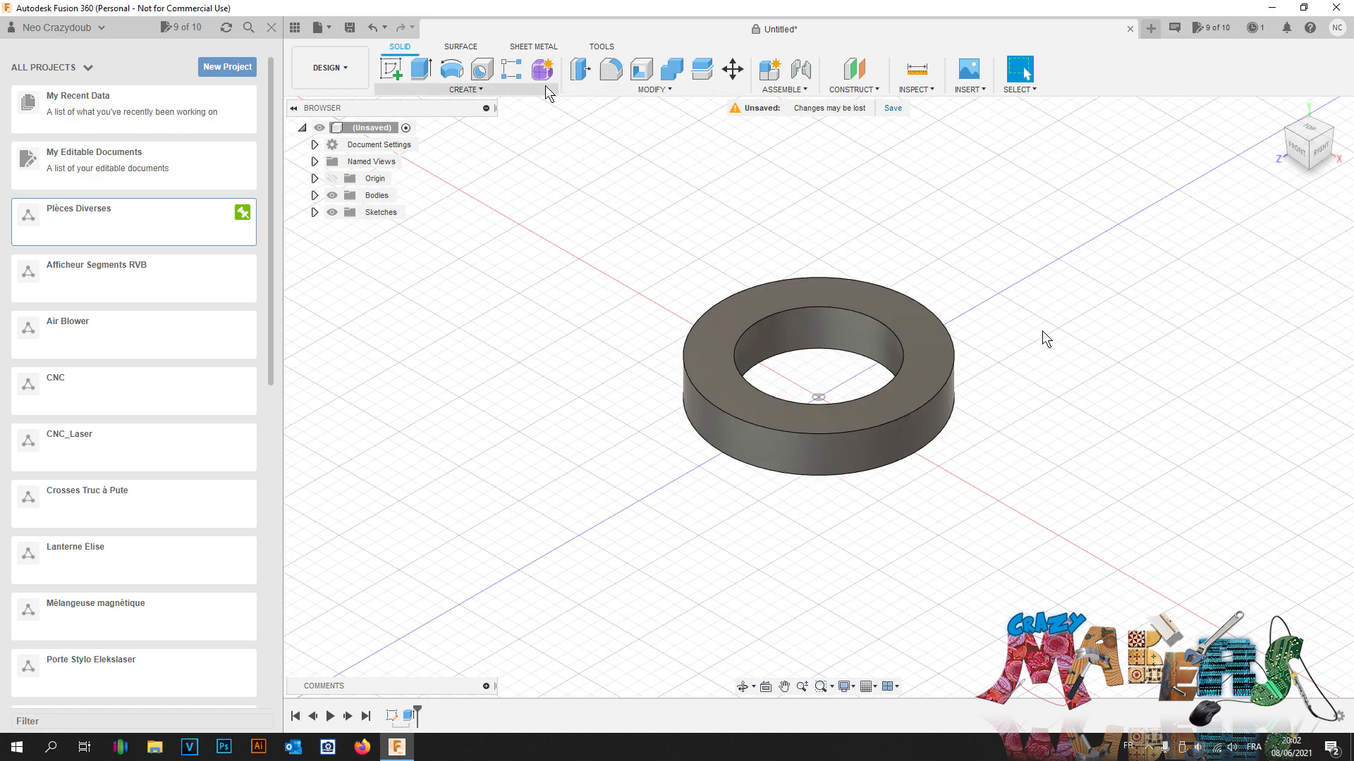
Step: Add a modeled full-length ISO Metric thread to the ring's inner face, size 60.0 mm, designation M60x5.5, class 6H, right hand
left_click(494, 89)
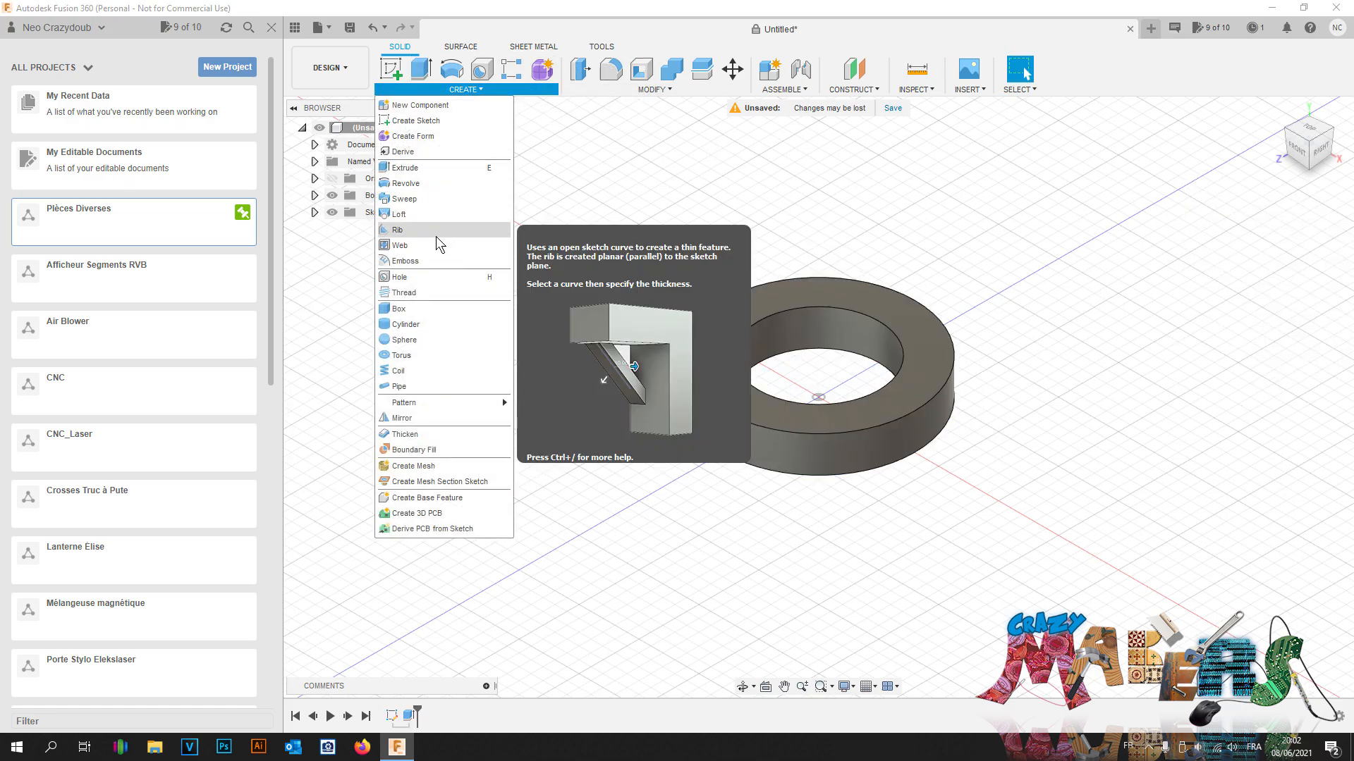
left_click(413, 292)
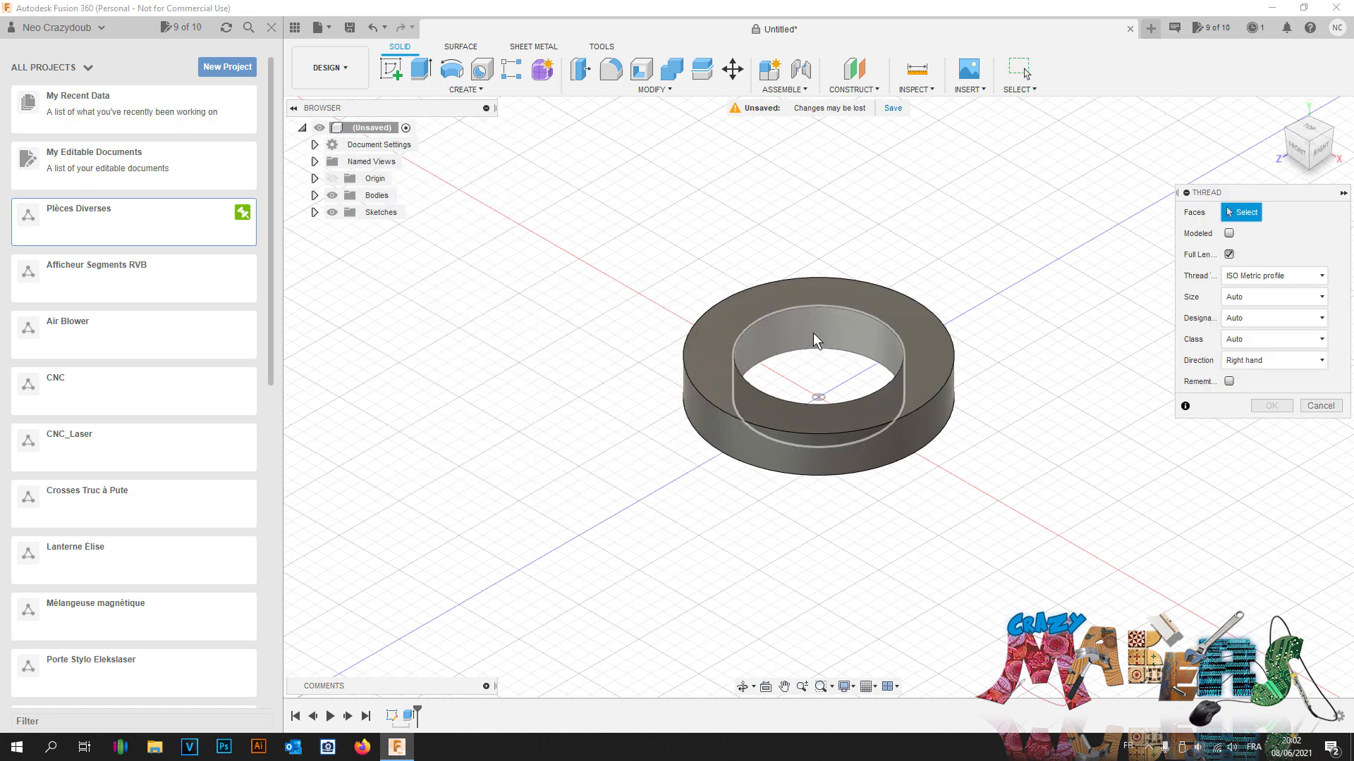
left_click(831, 321)
left_click(1228, 233)
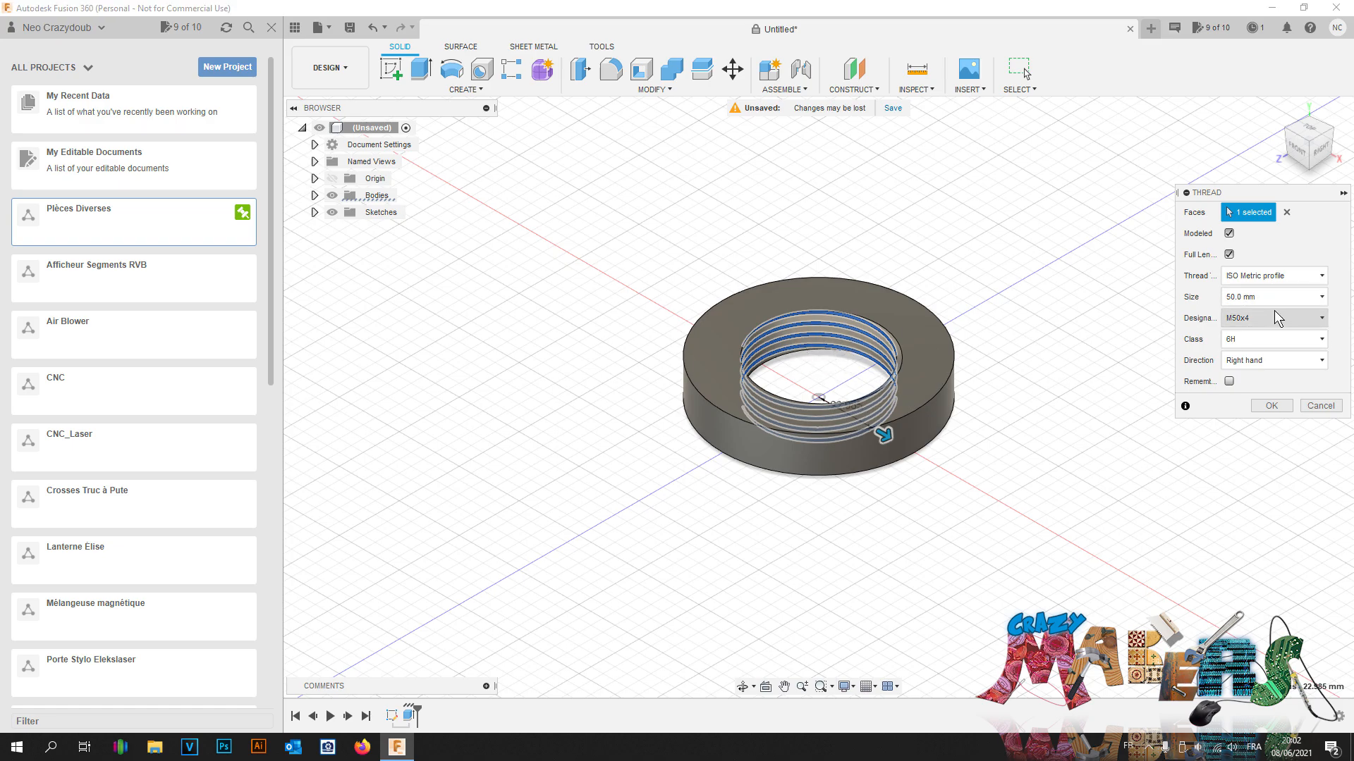
left_click(1275, 312)
left_click(1280, 297)
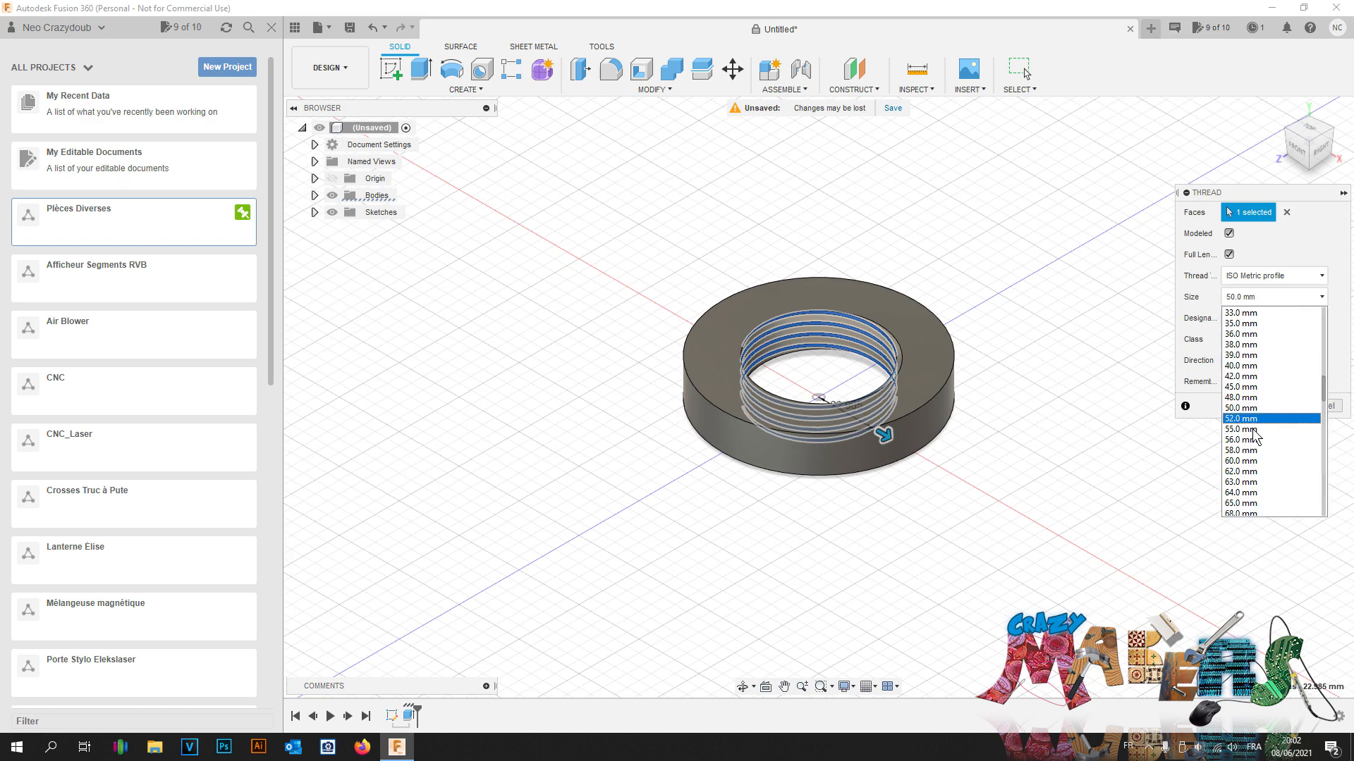
left_click(1244, 461)
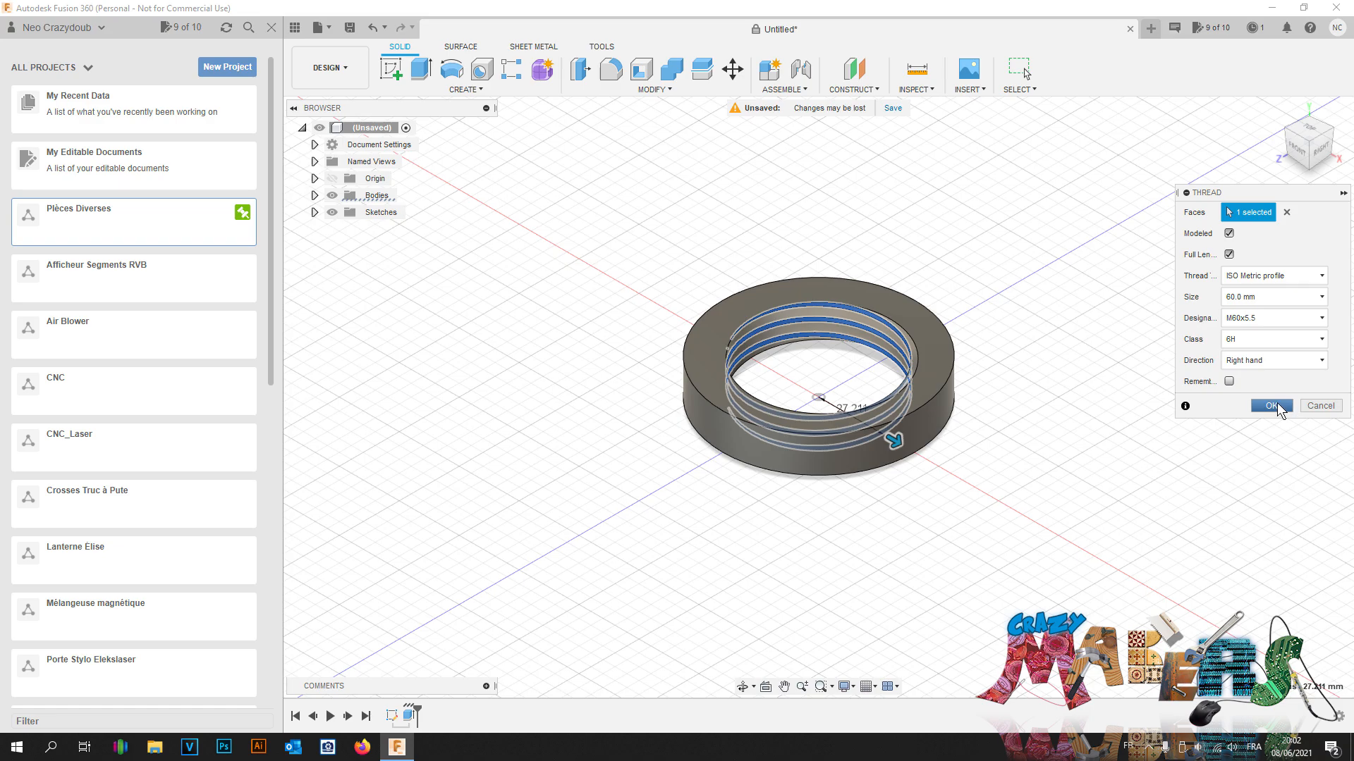
left_click(1276, 404)
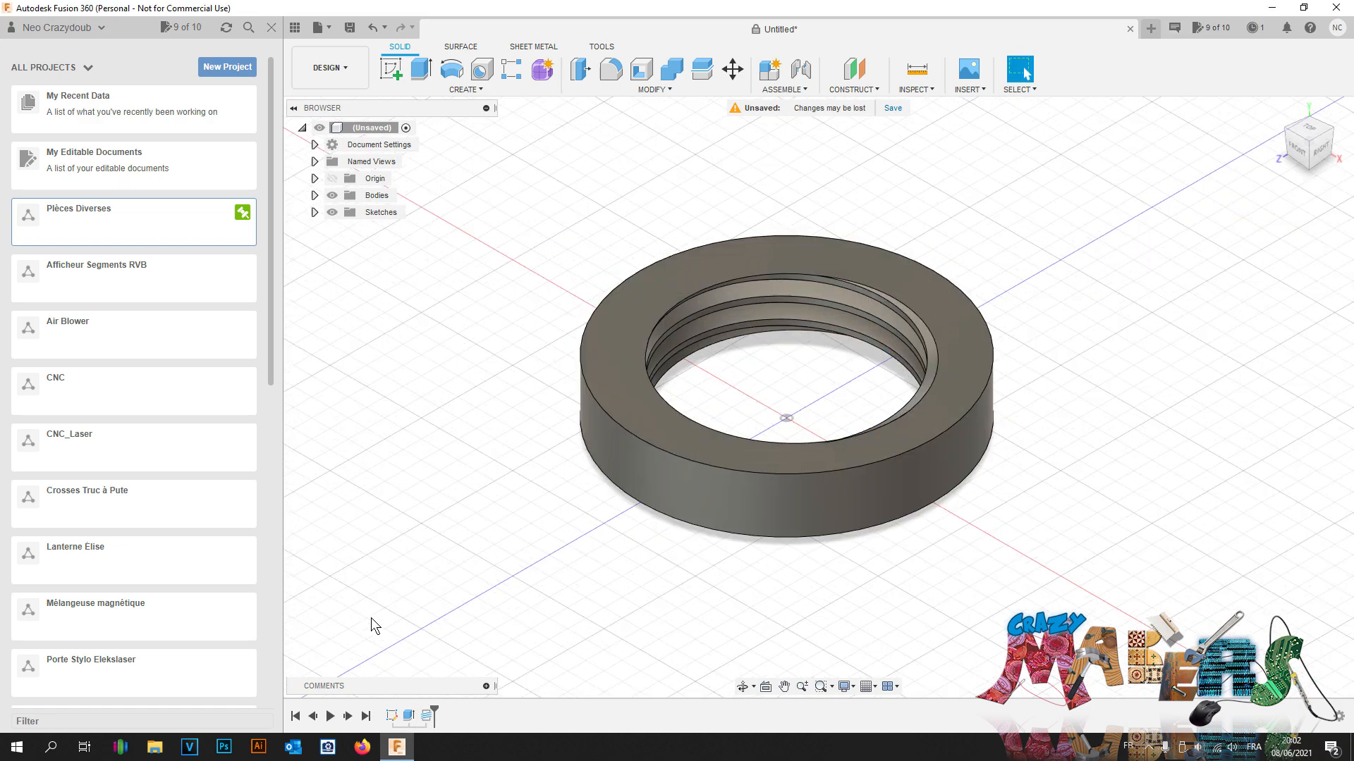
Step: Edit the ring's base sketch and set the outer circle's diameter to 65 mm
right_click(392, 716)
left_click(423, 617)
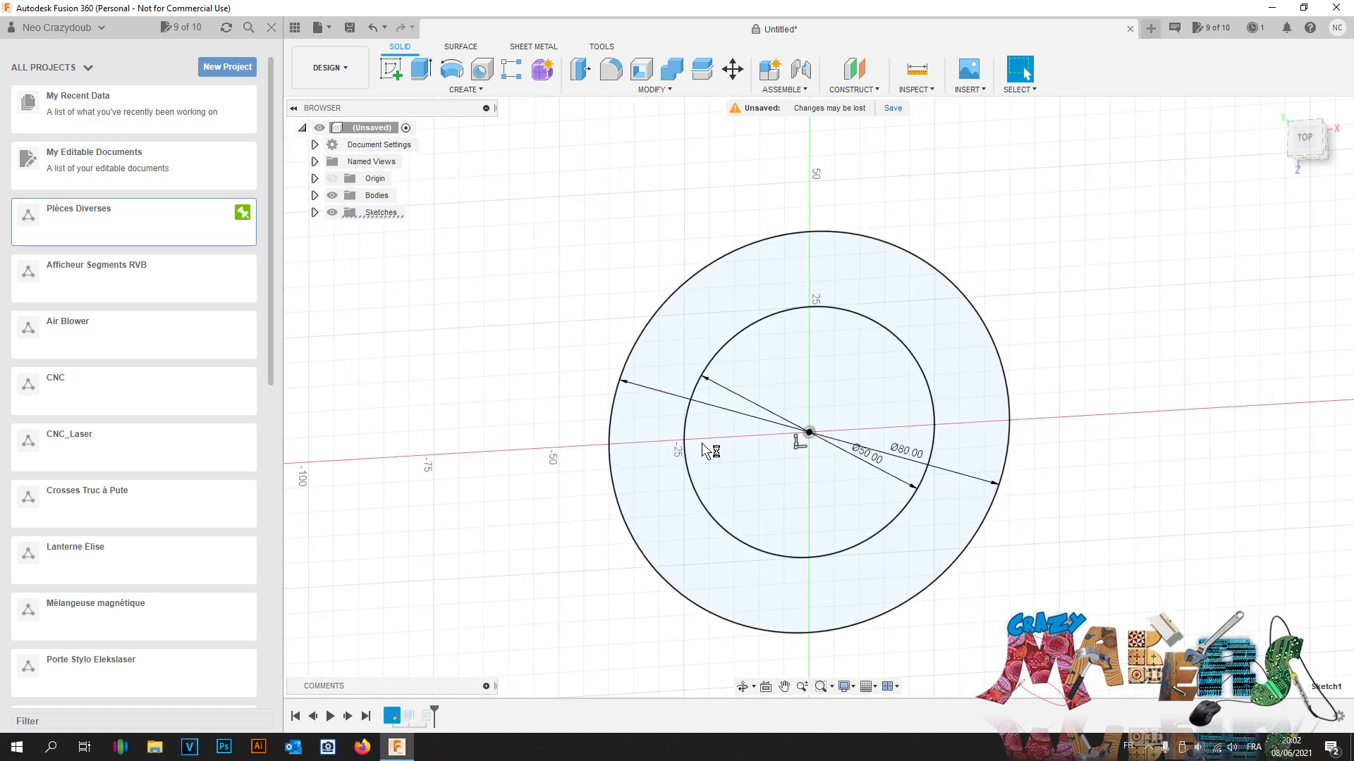
double_click(915, 456)
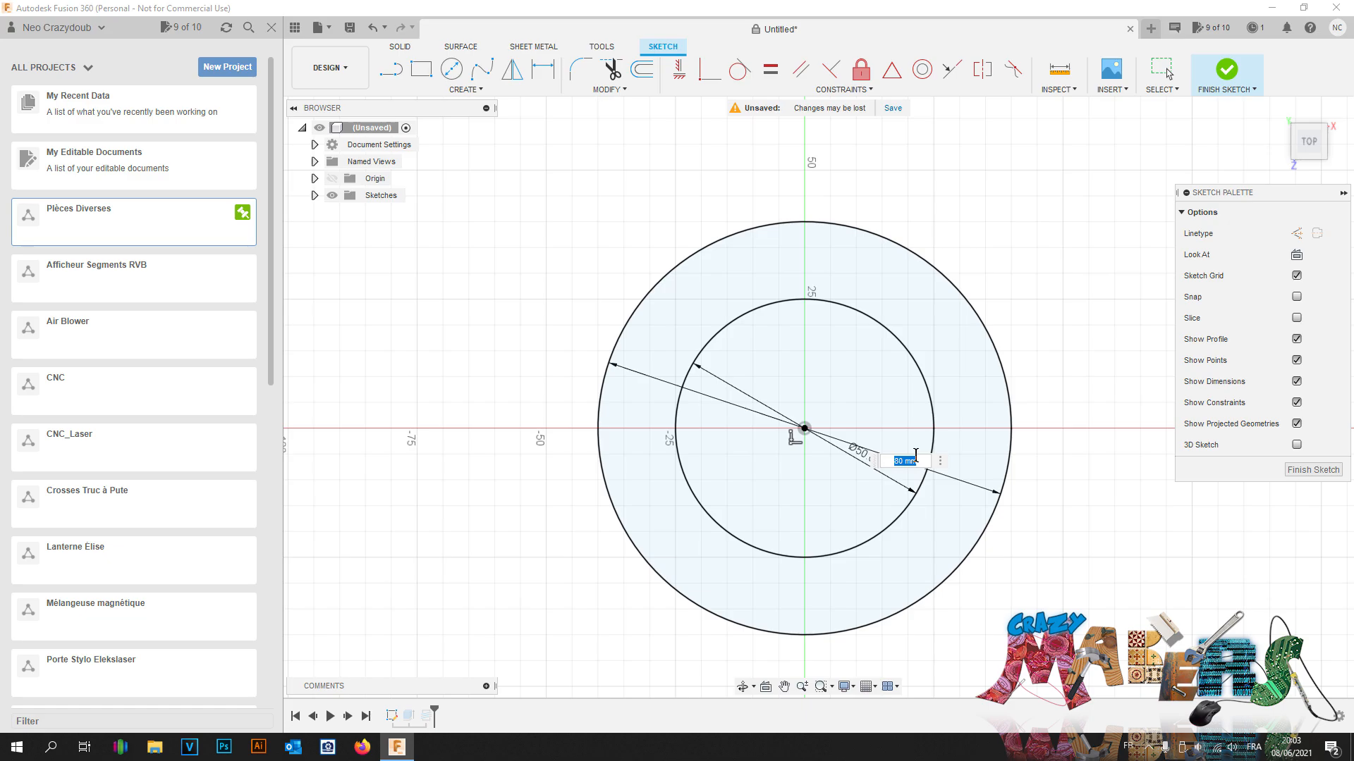
type("65")
key("Return")
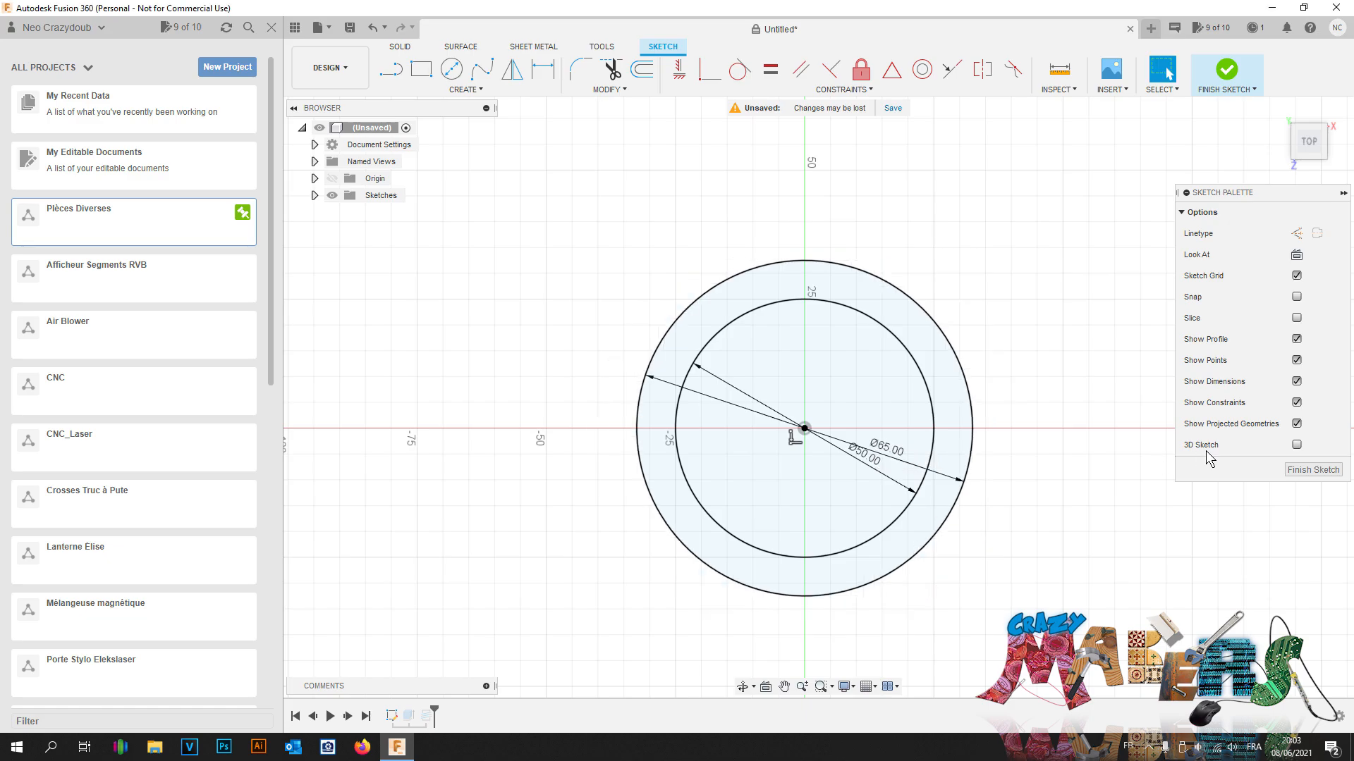
left_click(1311, 470)
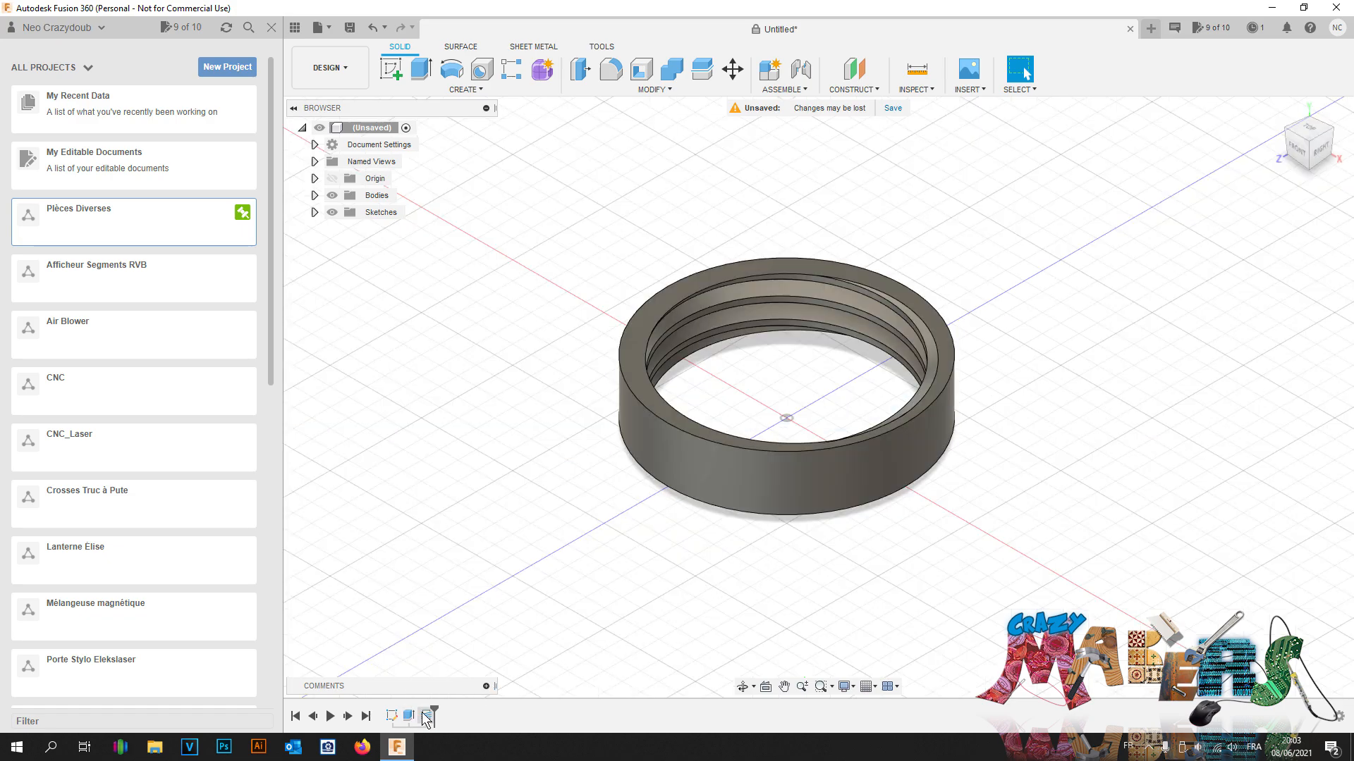
Step: Reopen the base sketch and set the outer circle's diameter to 70 mm
right_click(388, 718)
left_click(440, 605)
double_click(891, 458)
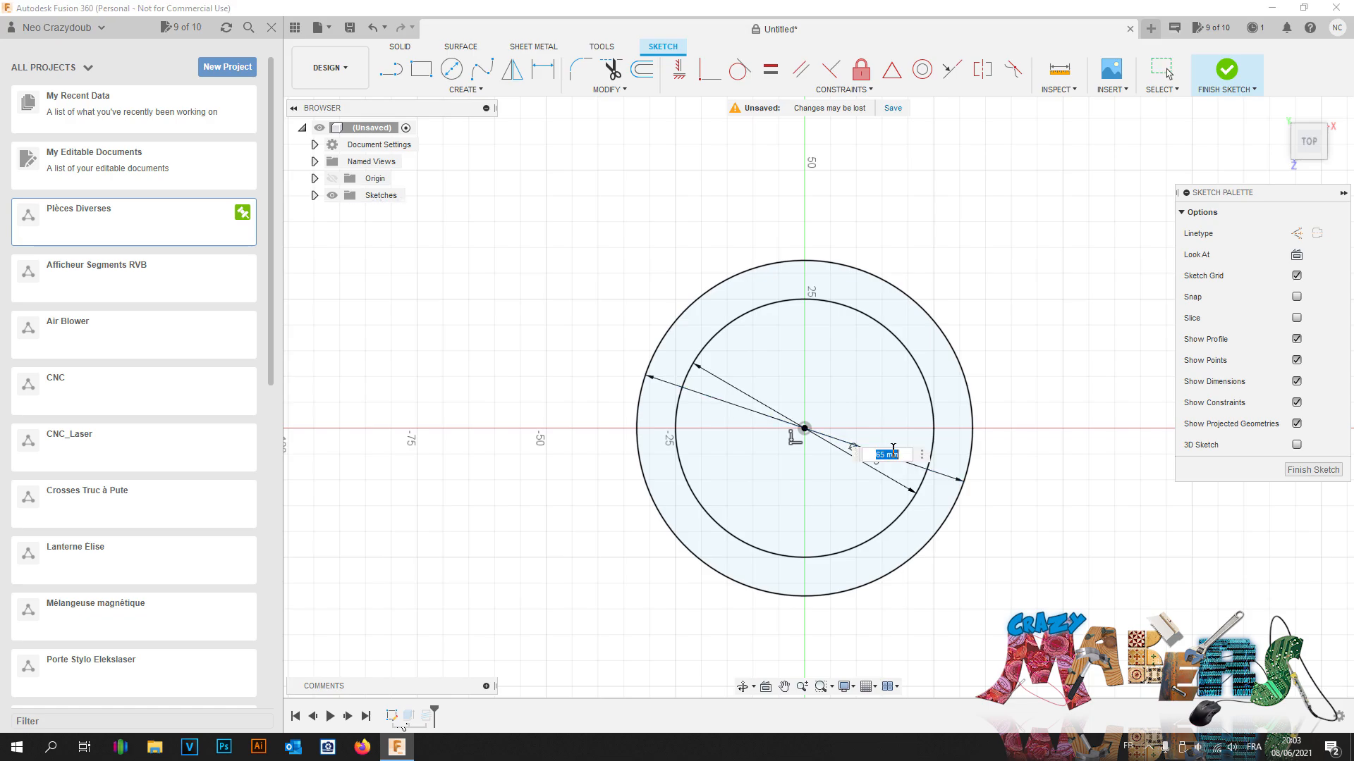
type("70")
key("Return")
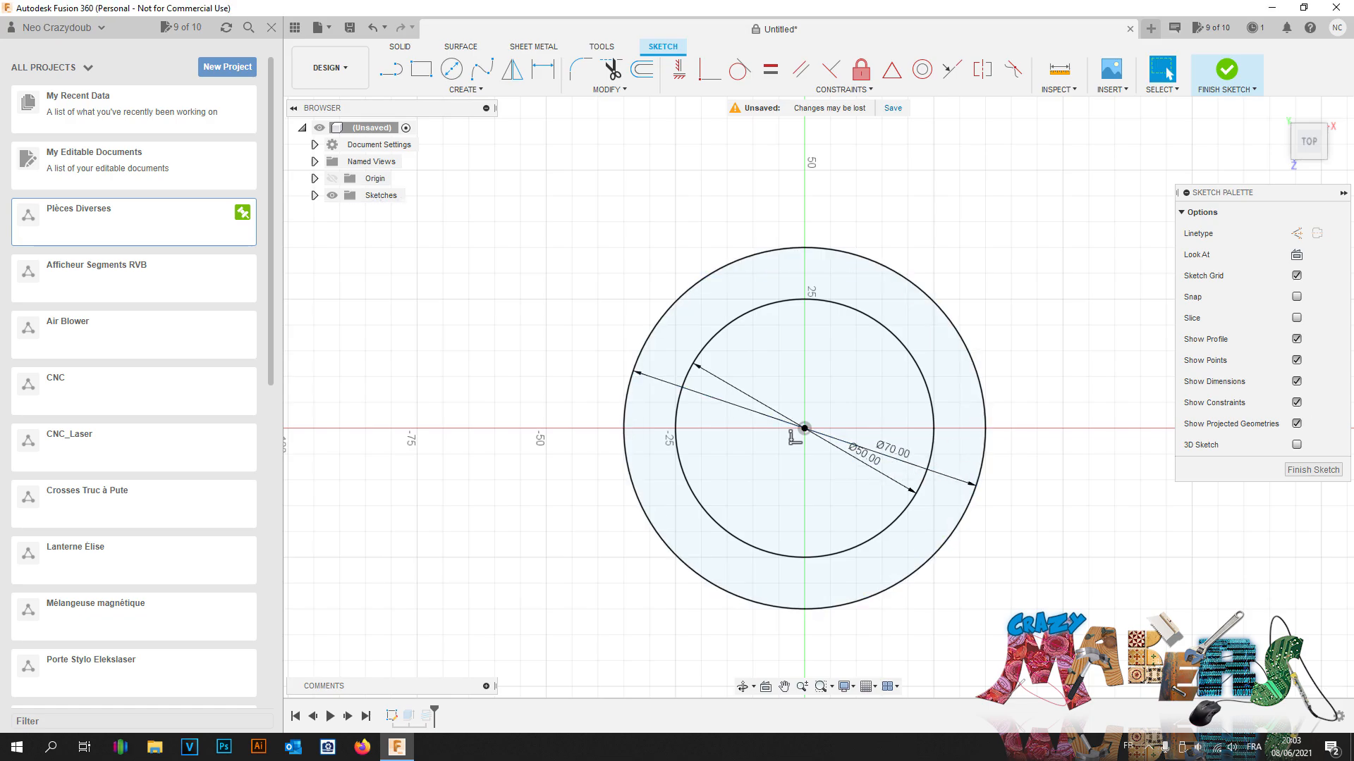
left_click(1313, 469)
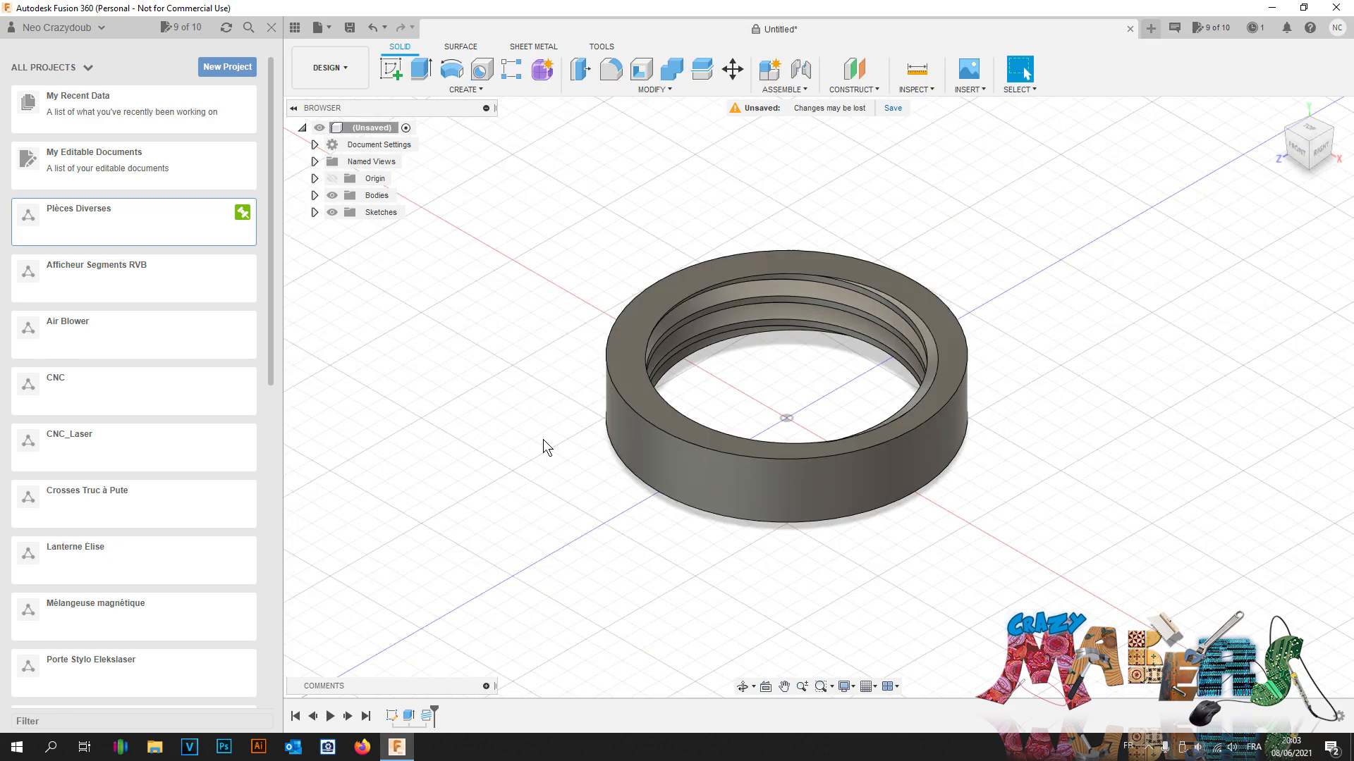
Step: Edit the base sketch again, change the outer circle's diameter to 65 mm and finish the sketch
right_click(390, 717)
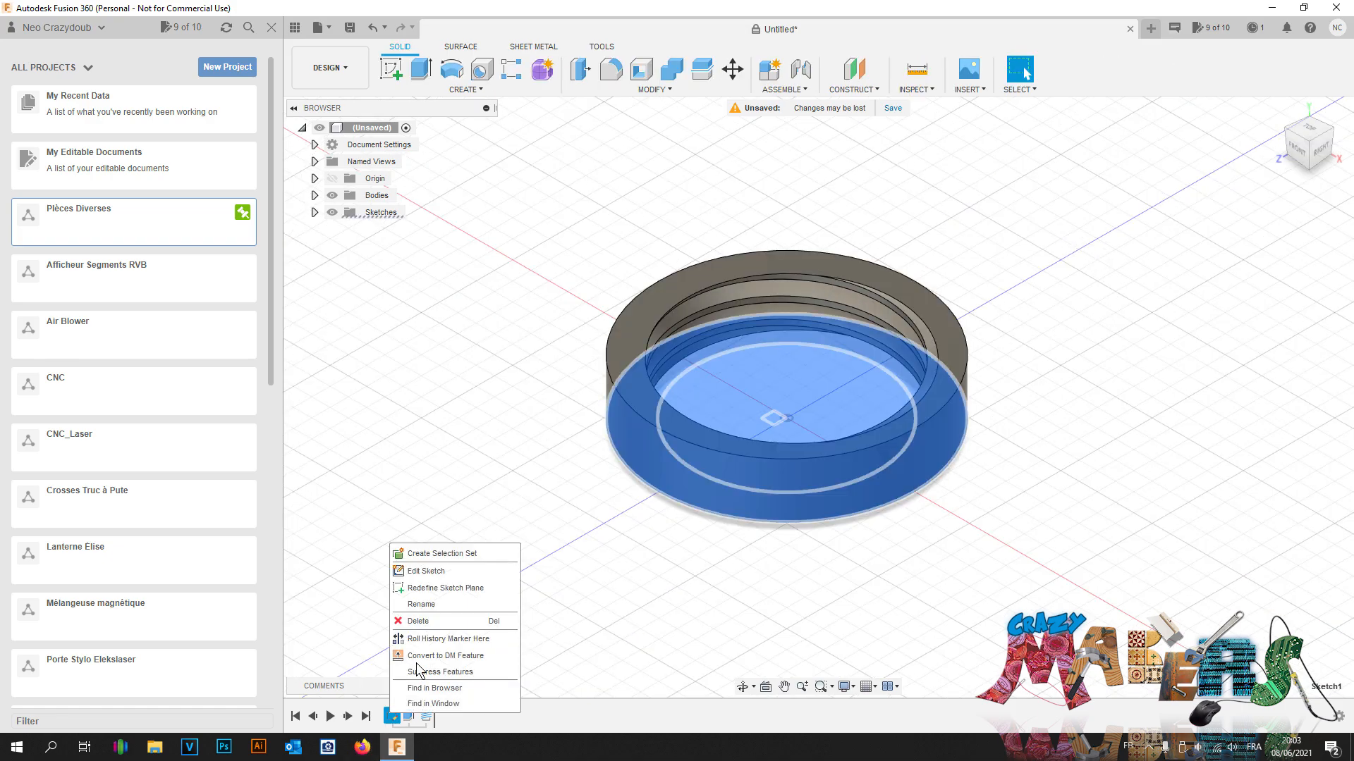
left_click(442, 570)
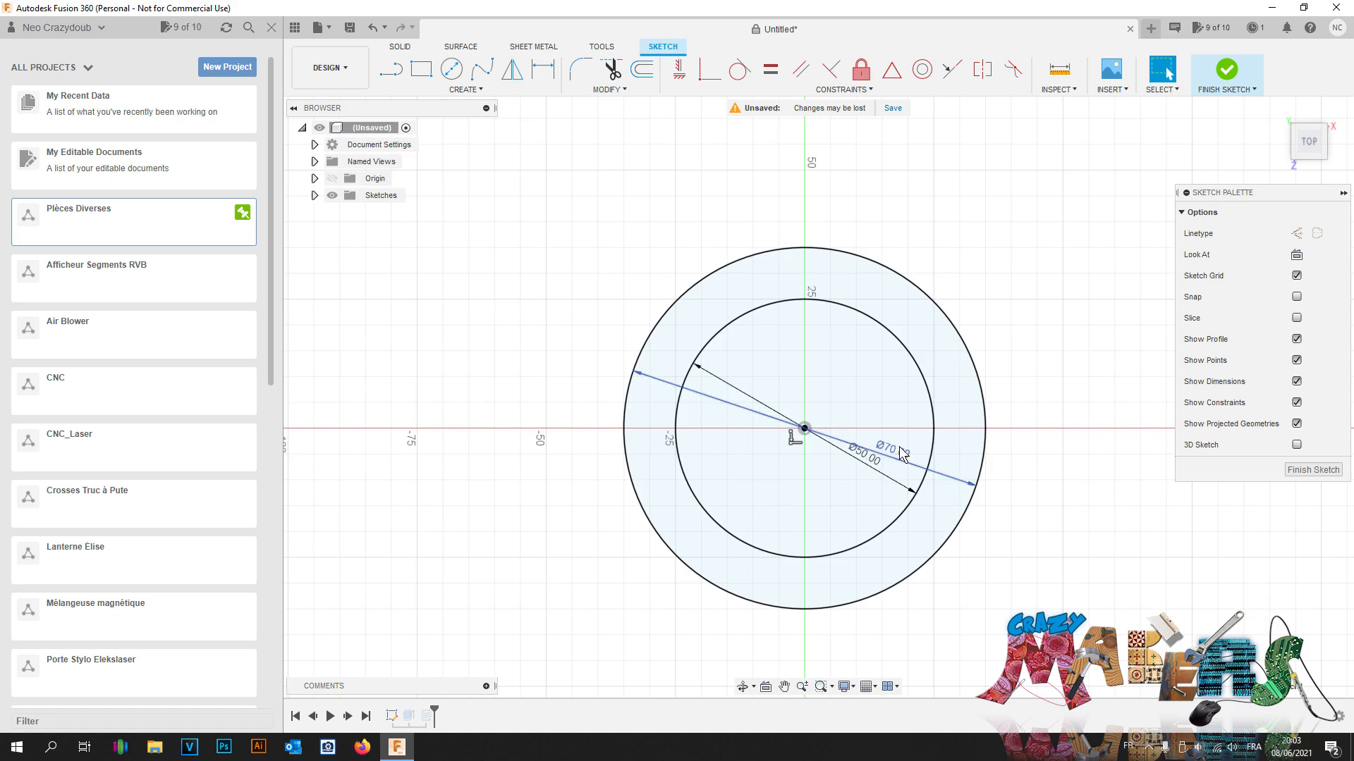
double_click(901, 452)
type("65")
key("Return")
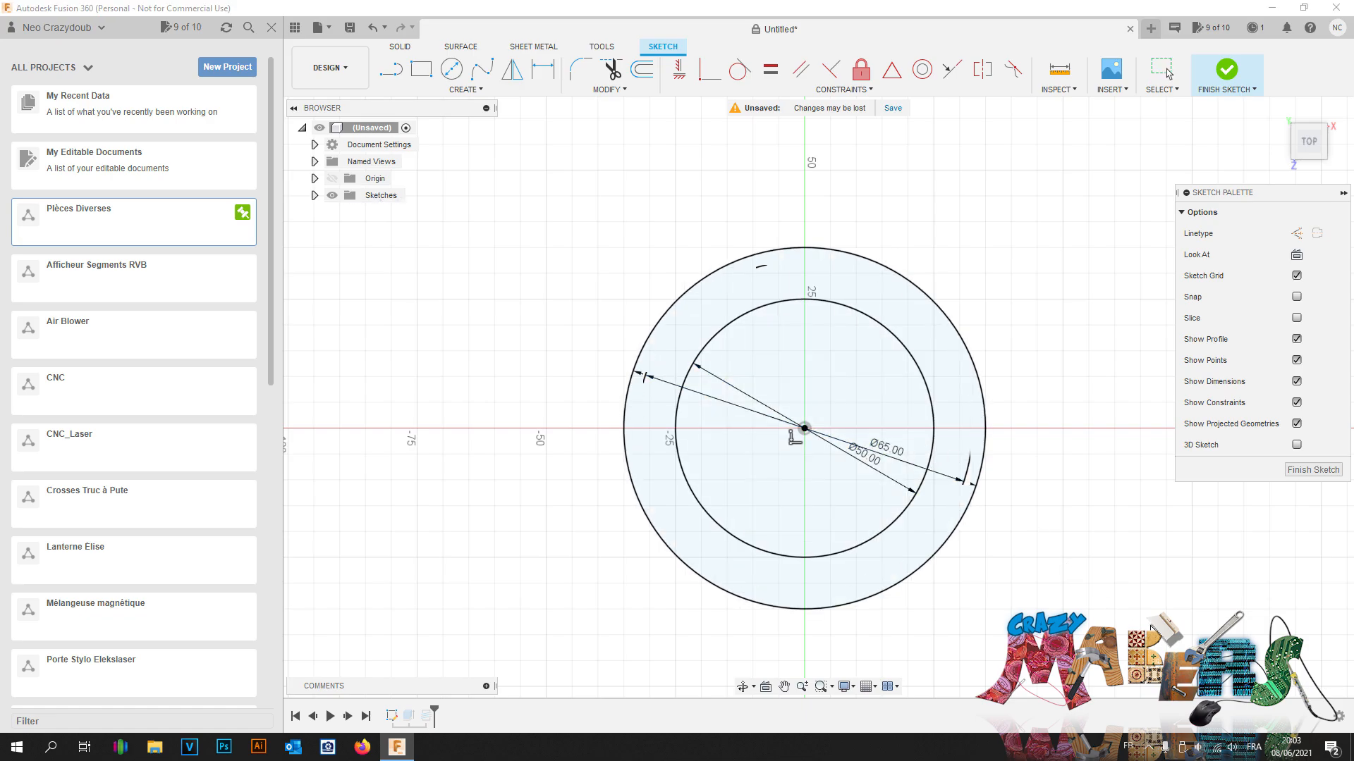
left_click(1311, 470)
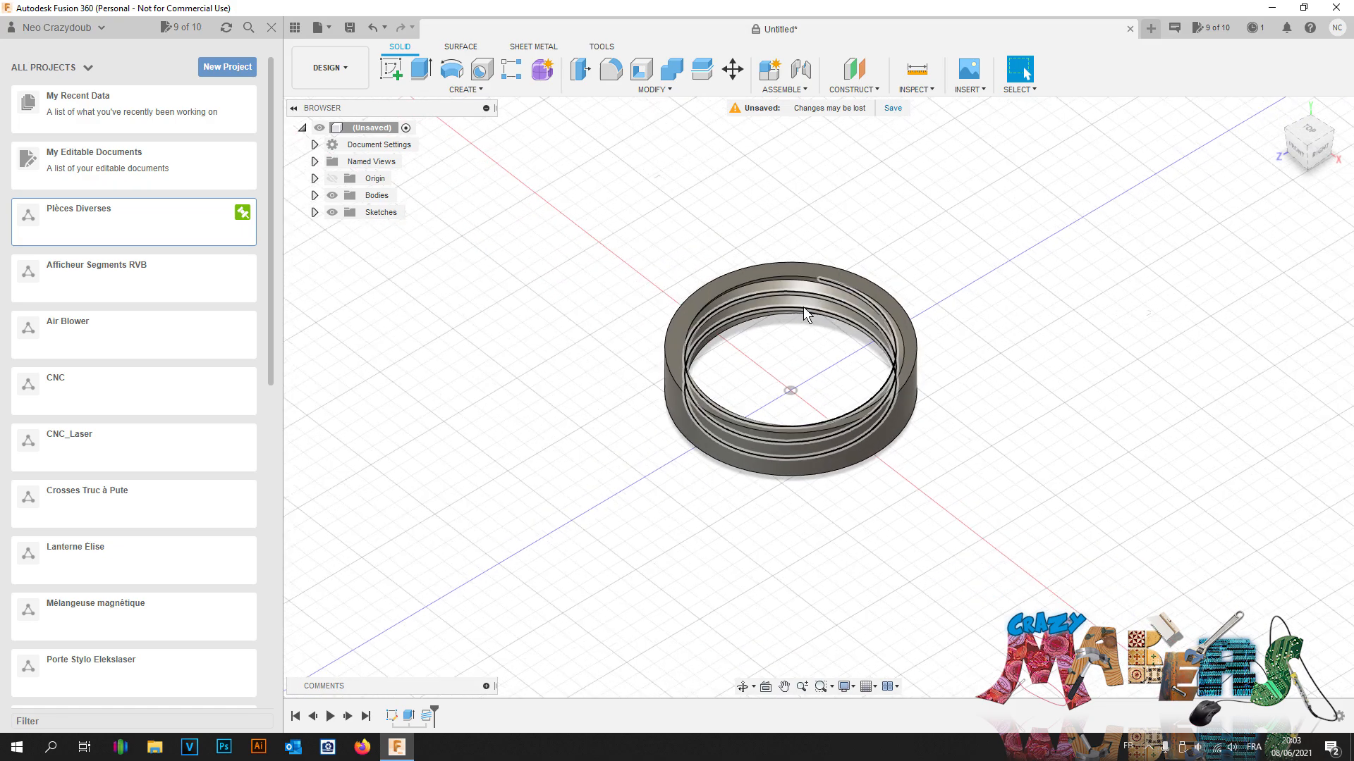
Step: Create a section analysis that cuts the threaded ring in half along the vertical origin plane containing the X axis
scroll(797, 297, "up", 2)
scroll(797, 298, "up", 2)
left_click(915, 89)
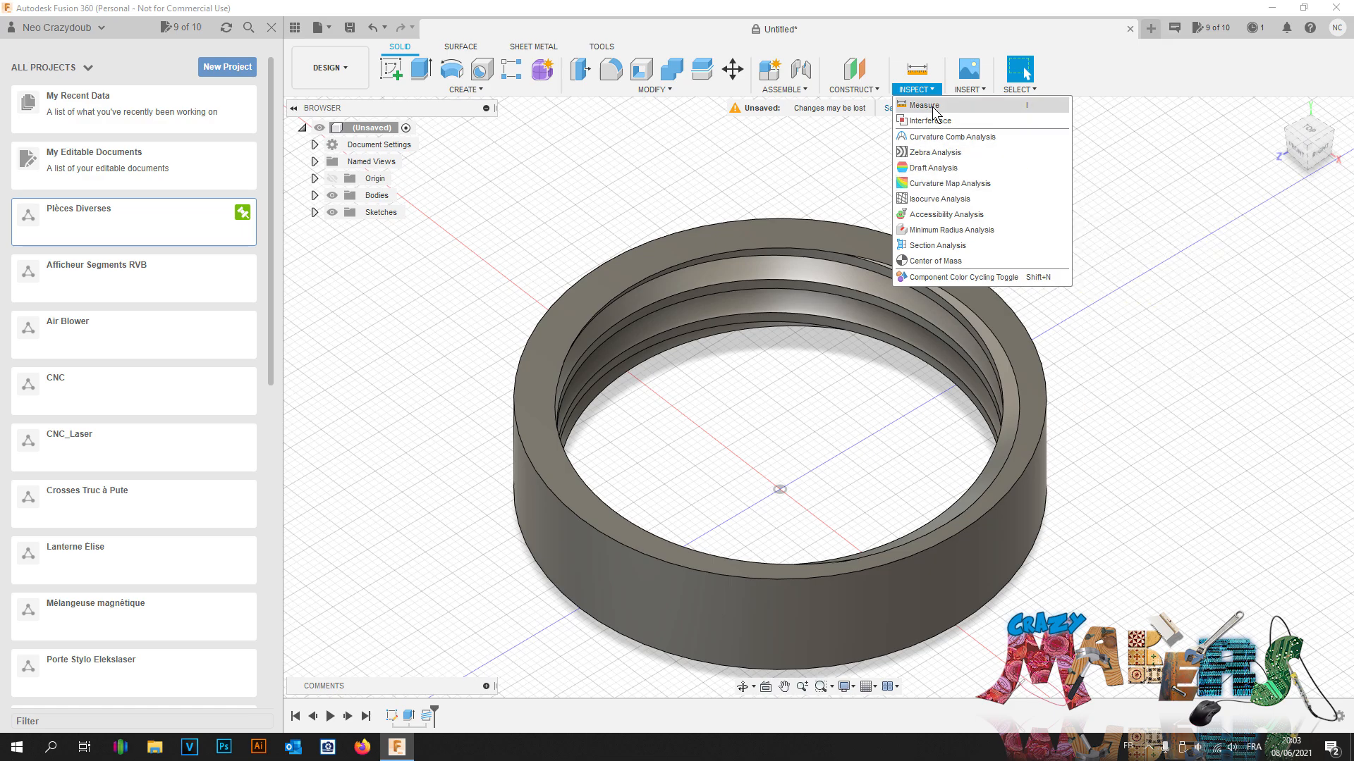
left_click(931, 246)
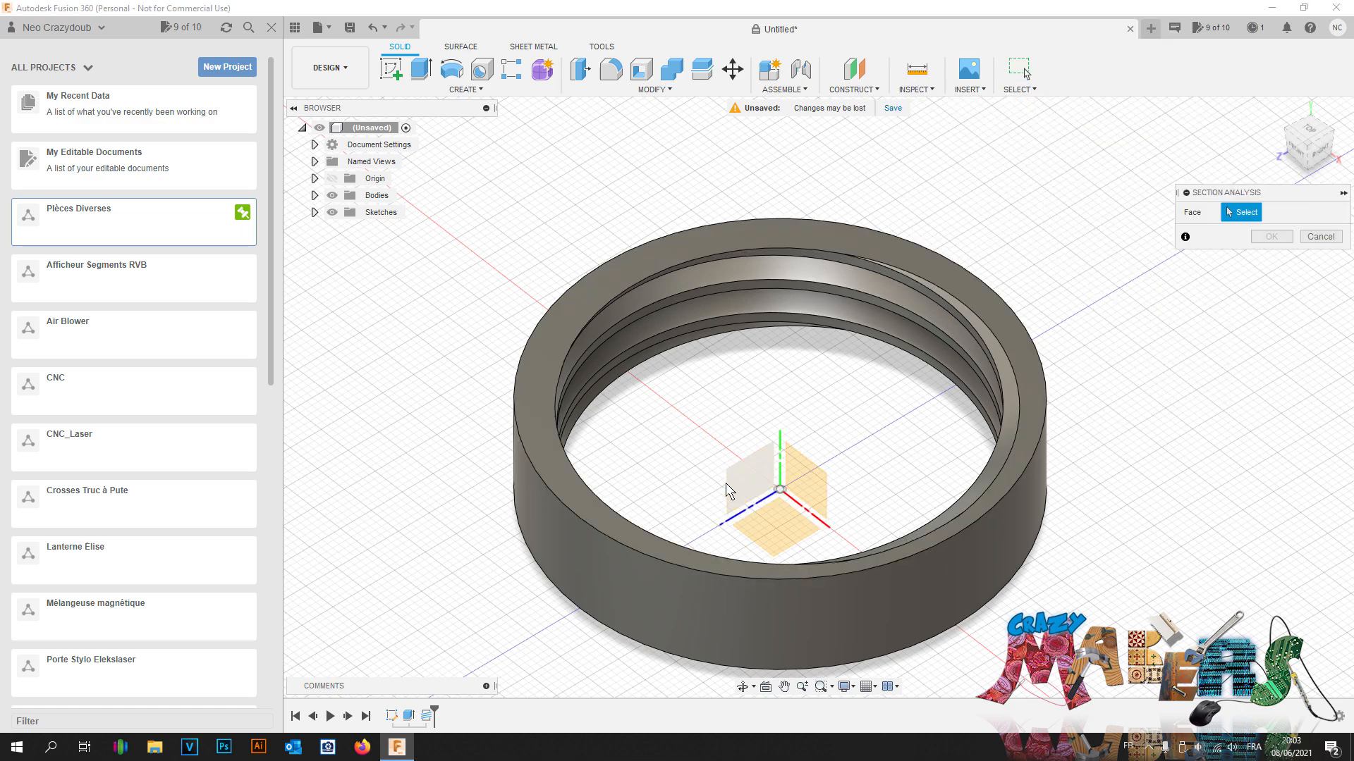
left_click(806, 489)
left_click(1262, 344)
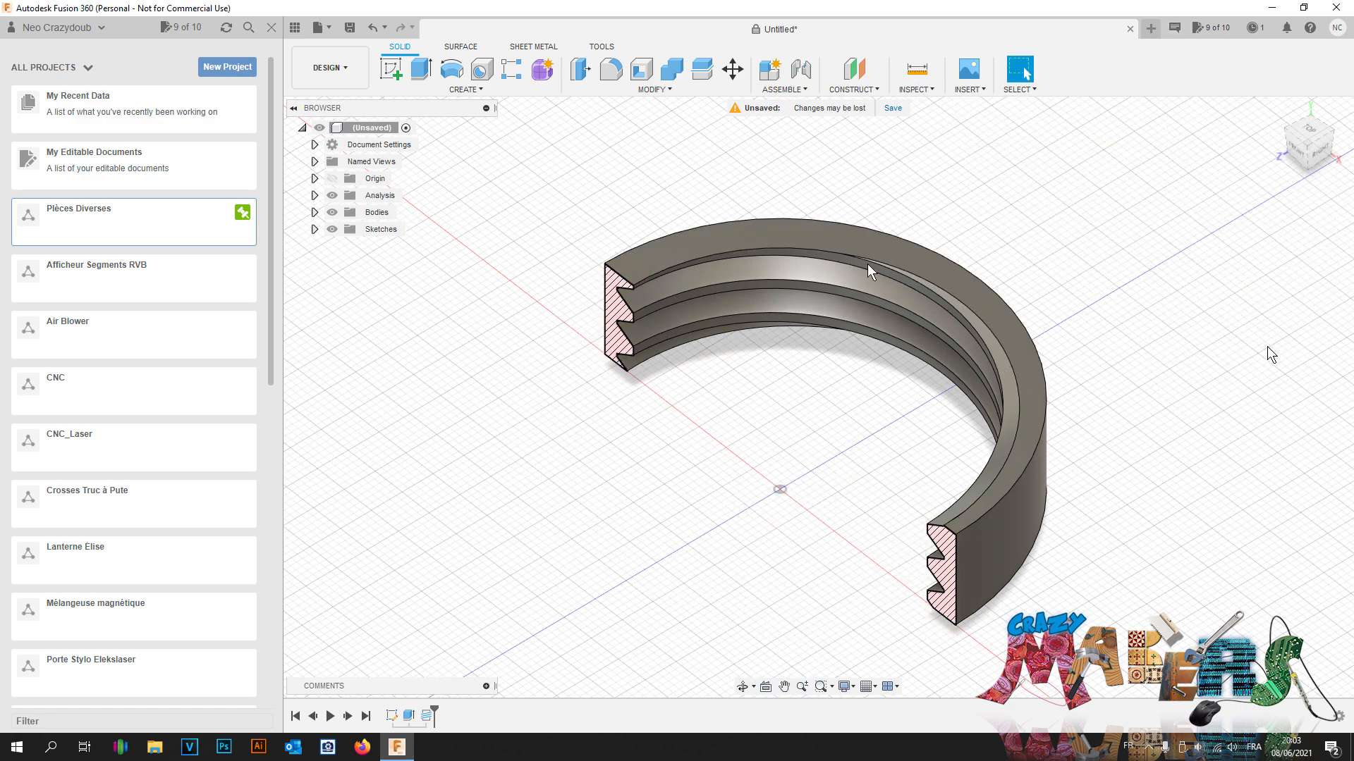
Step: Offset the thread's crest face and both flank faces by -0.2 mm to add clearance
scroll(671, 310, "up", 3)
scroll(672, 310, "up", 2)
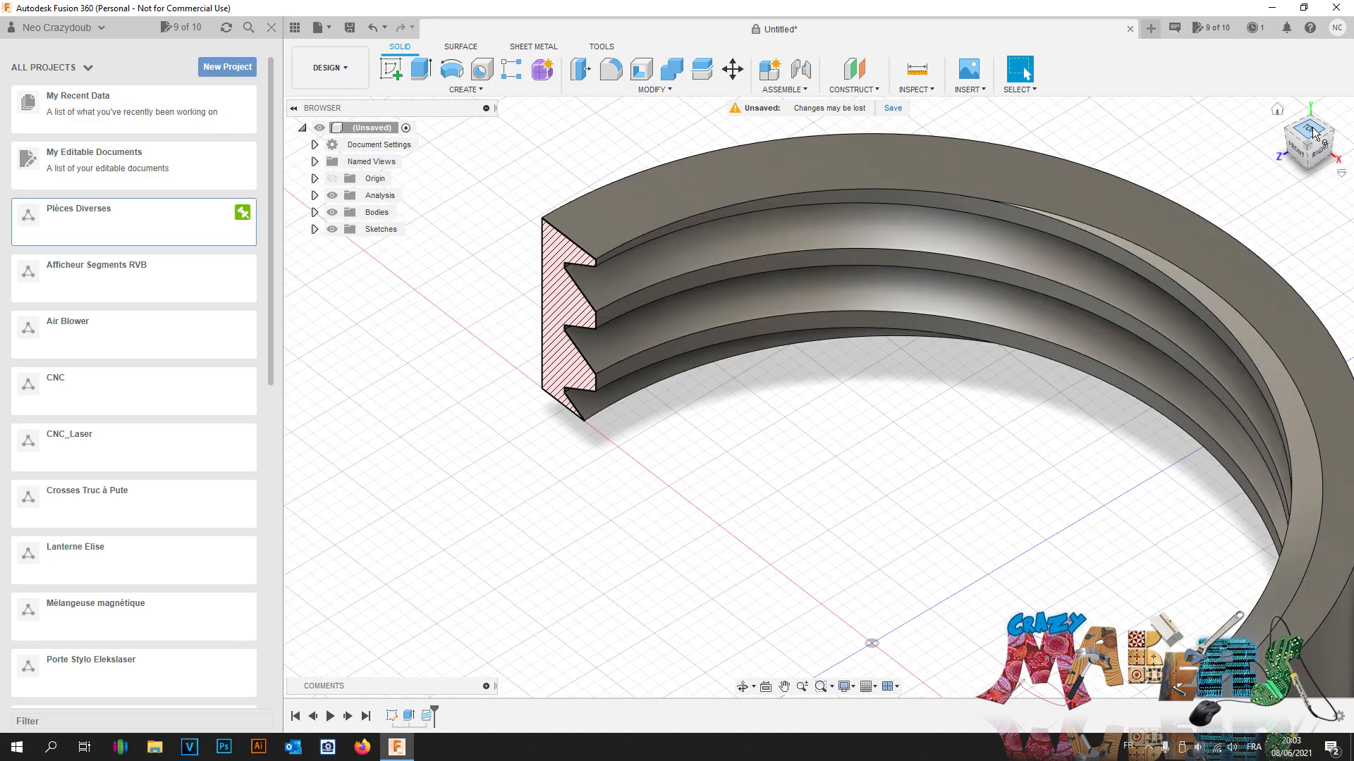
left_click_drag(1313, 140, 1312, 113)
middle_click_drag(839, 553, 839, 495, "shift")
scroll(839, 495, "up", 2)
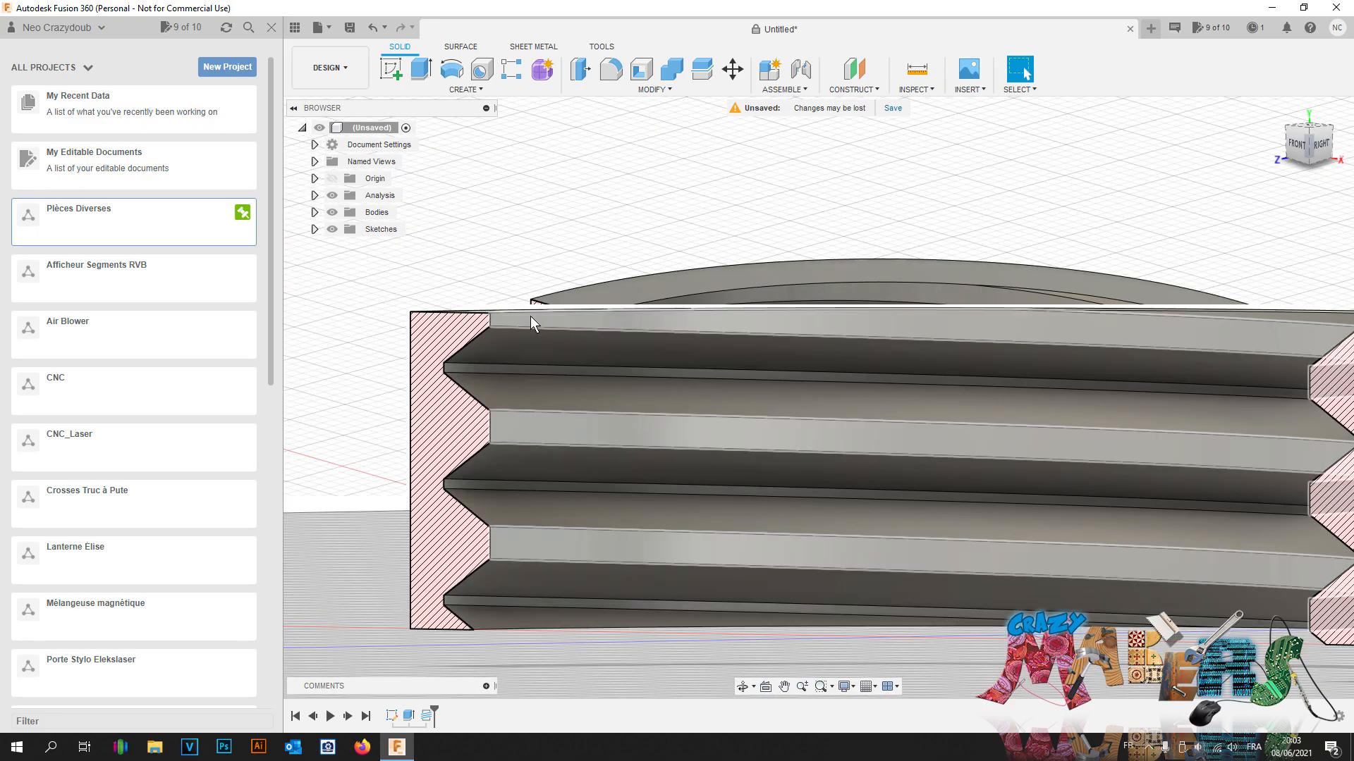
left_click(645, 91)
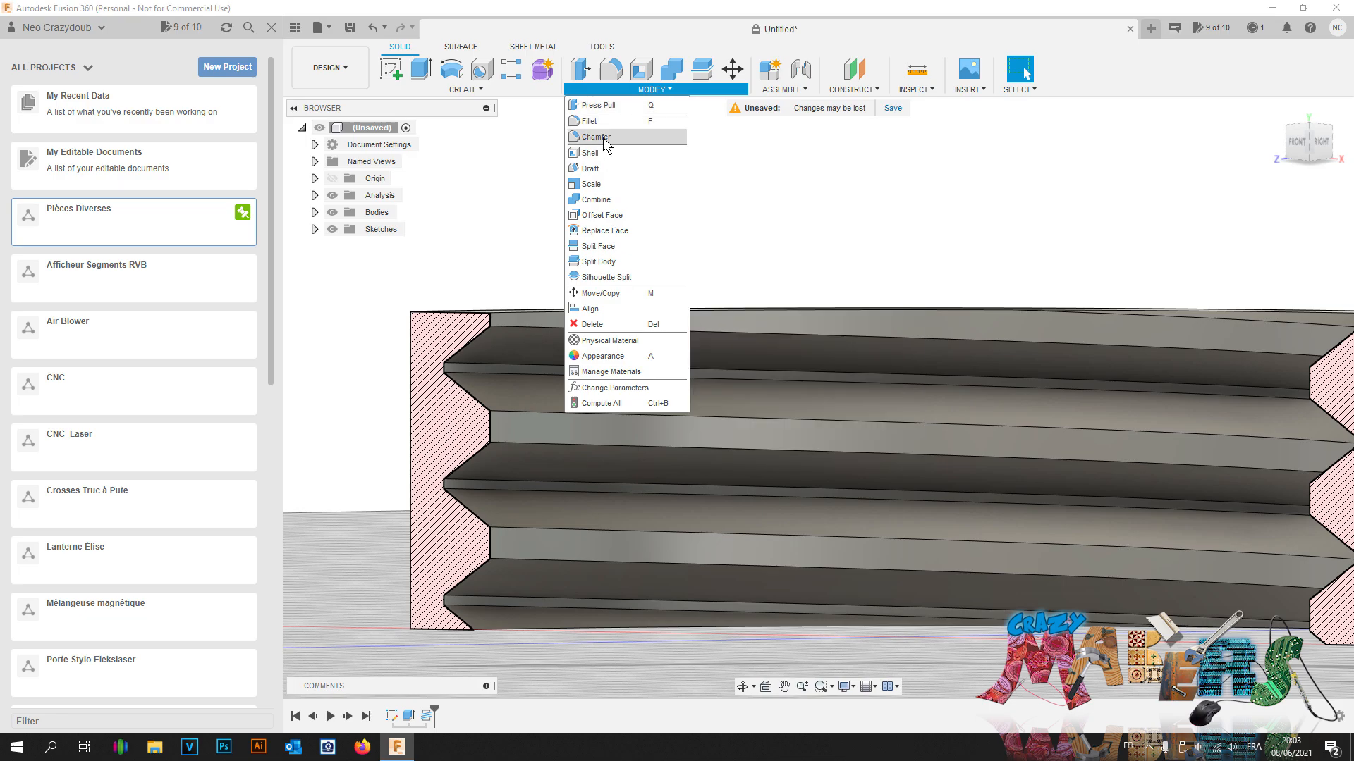
left_click(601, 215)
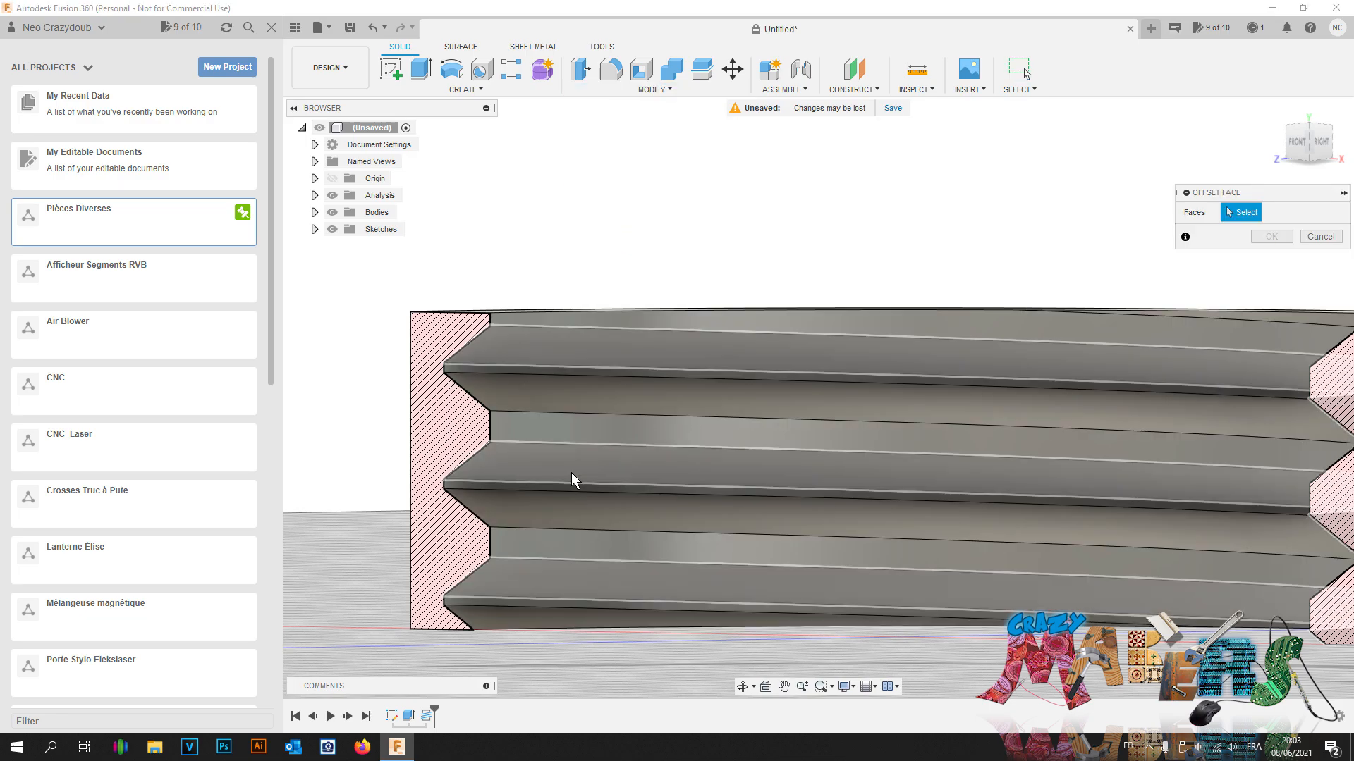
left_click(571, 468)
left_click(546, 433)
left_click(532, 398)
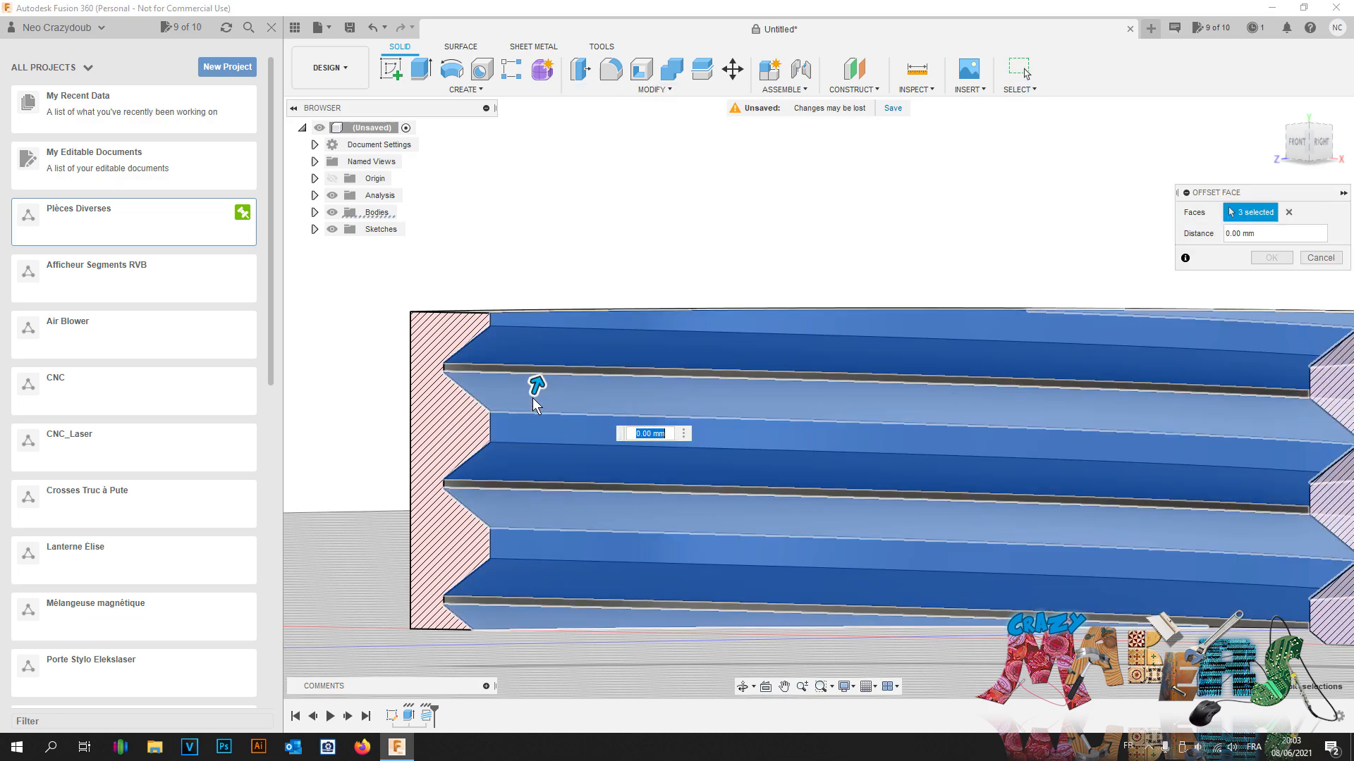
type("-0")
type(".2")
key("Return")
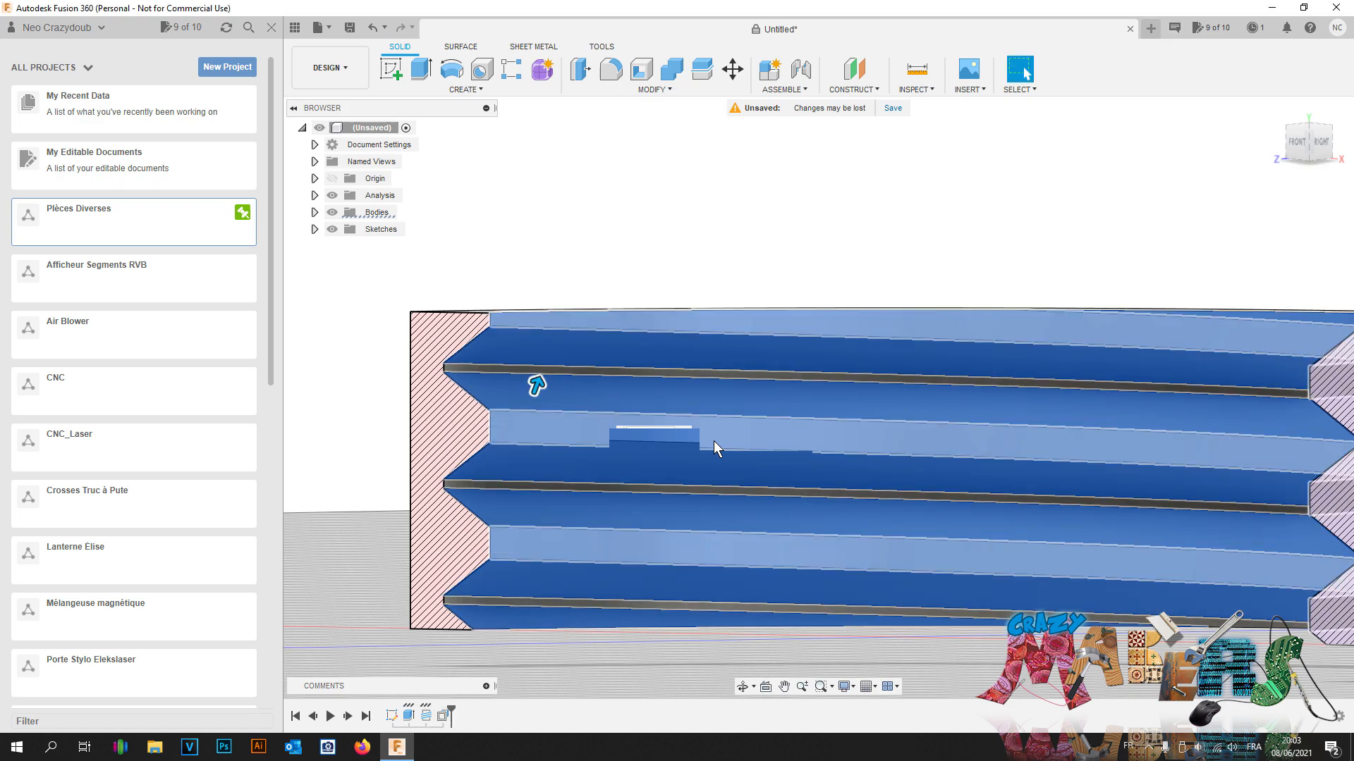
left_click_drag(1303, 147, 1288, 199)
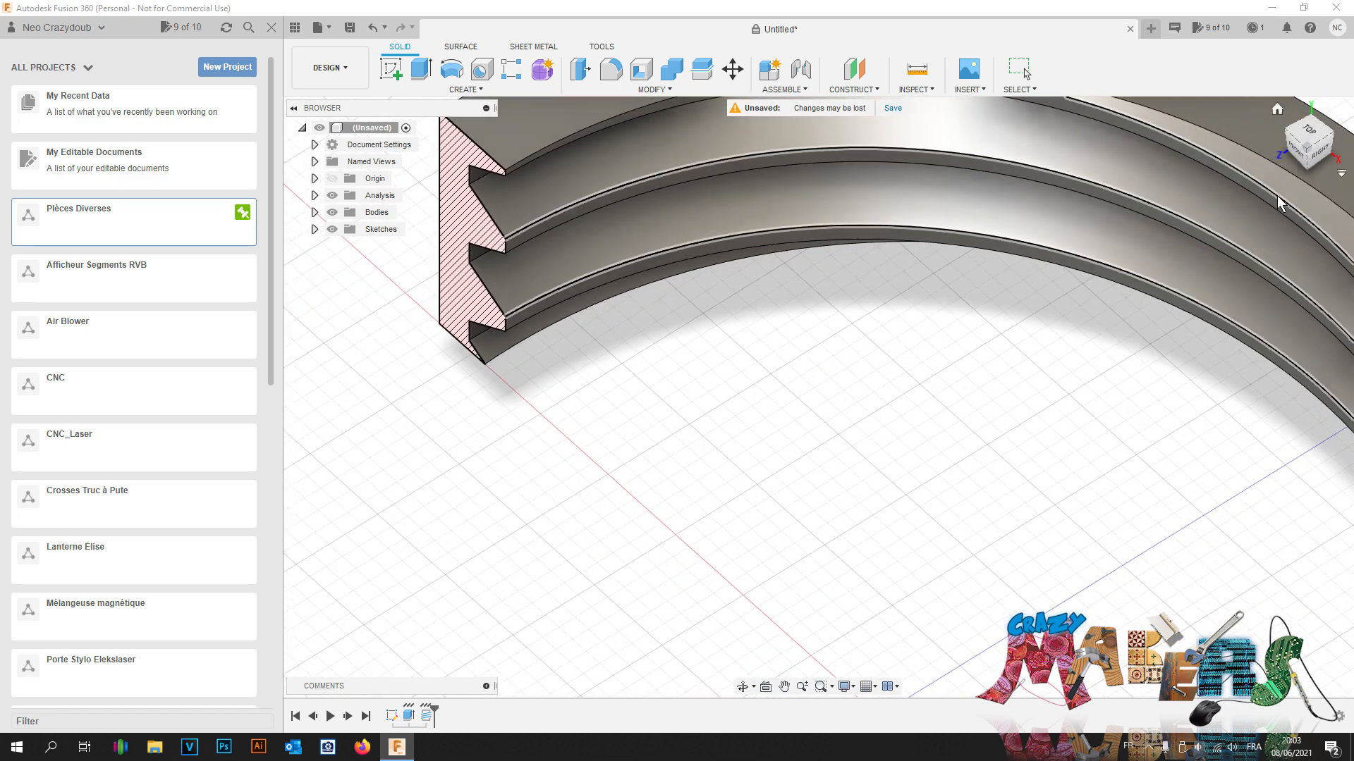
scroll(1076, 339, "down", 4)
scroll(1076, 338, "down", 3)
middle_click_drag(1076, 339, 853, 347)
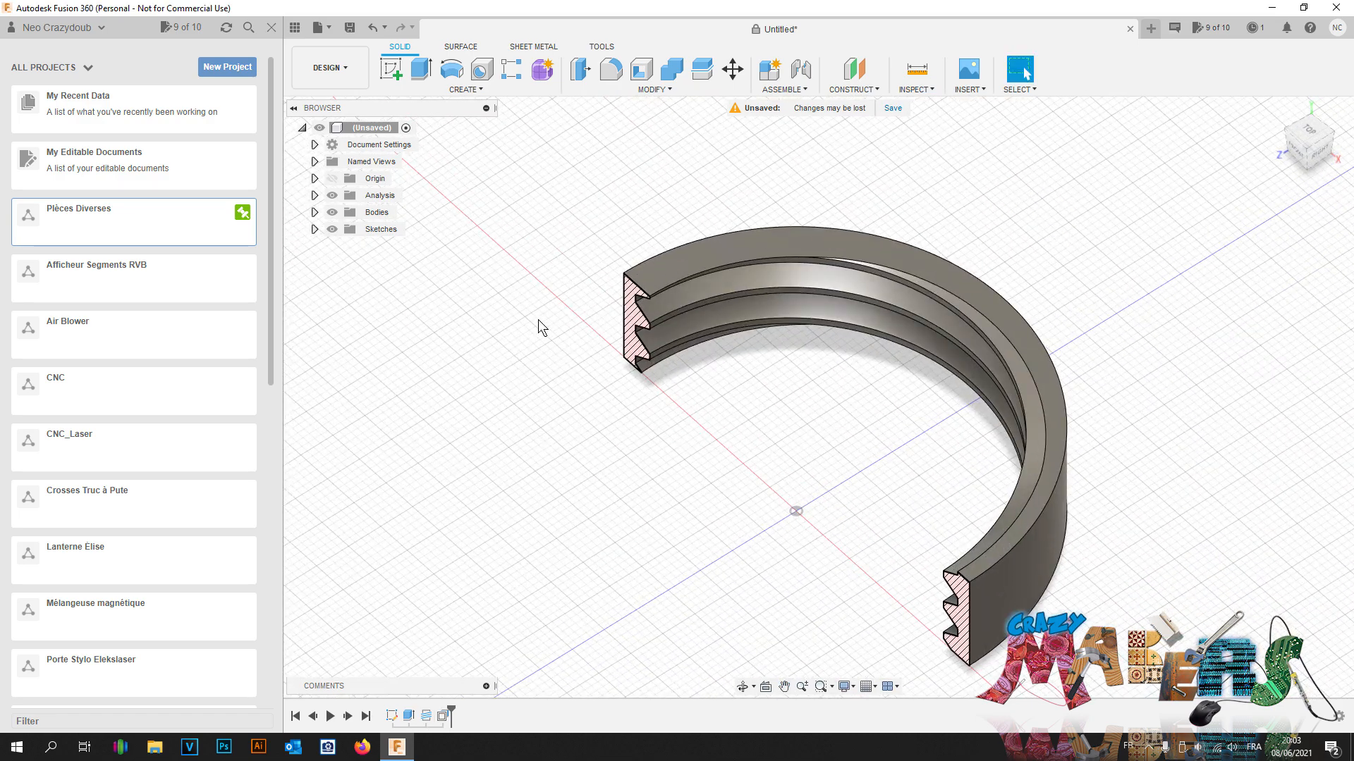
Step: Hide the section analysis on the threaded ring and create a new design
left_click(332, 196)
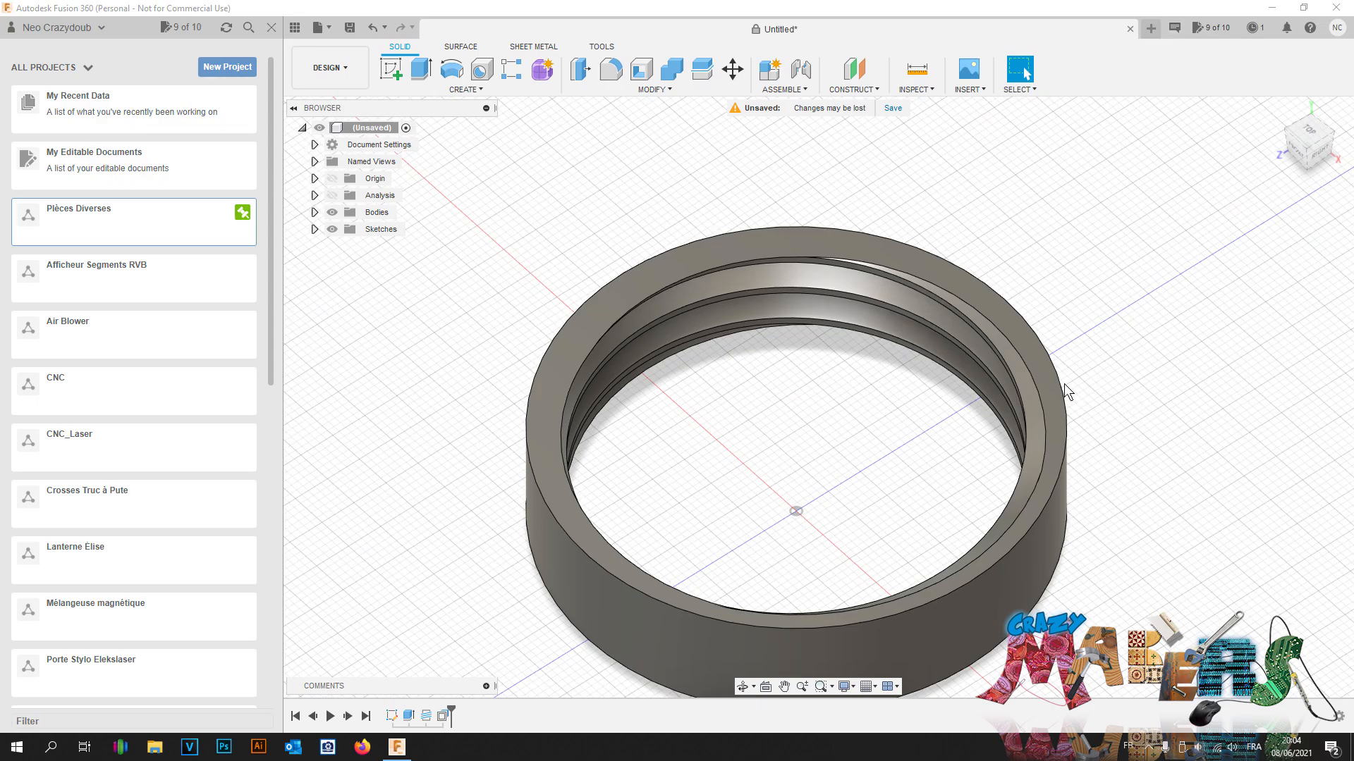
scroll(948, 367, "down", 3)
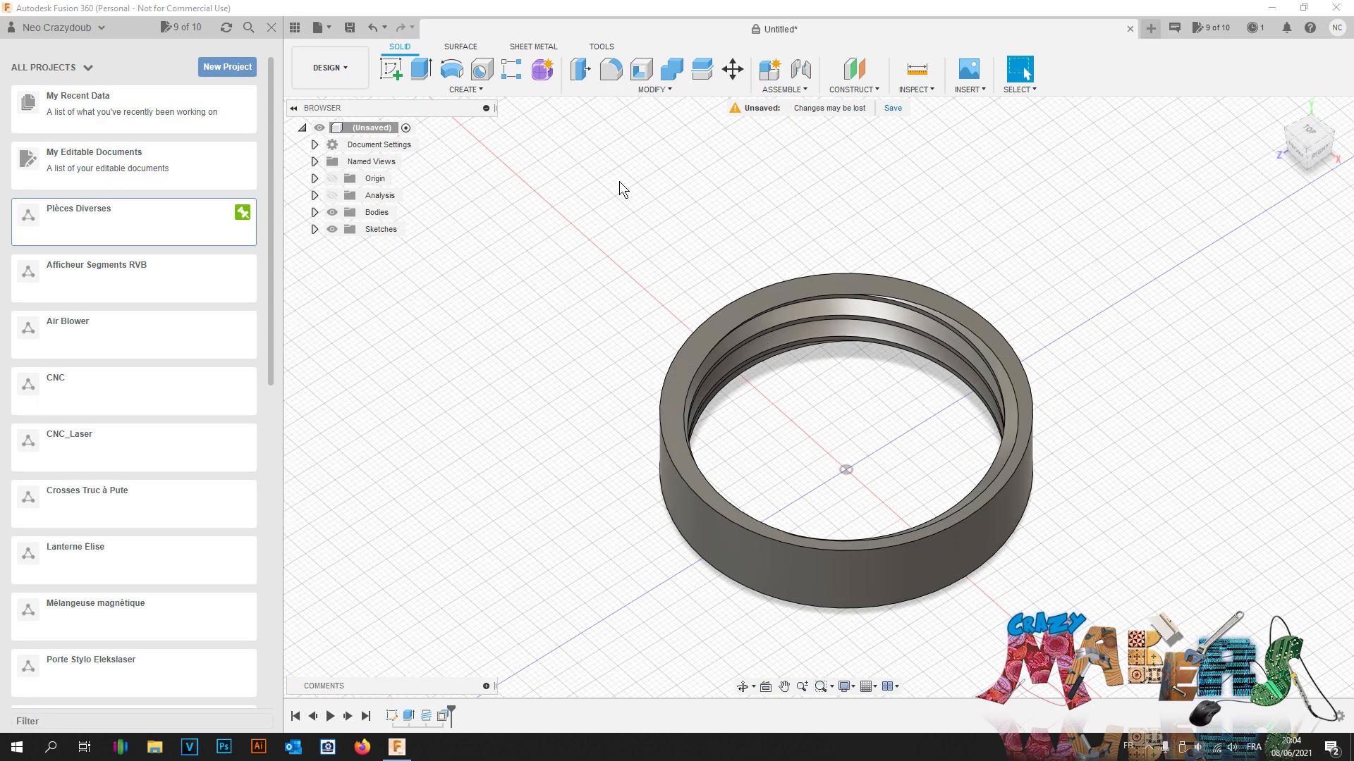
left_click(320, 28)
left_click(362, 48)
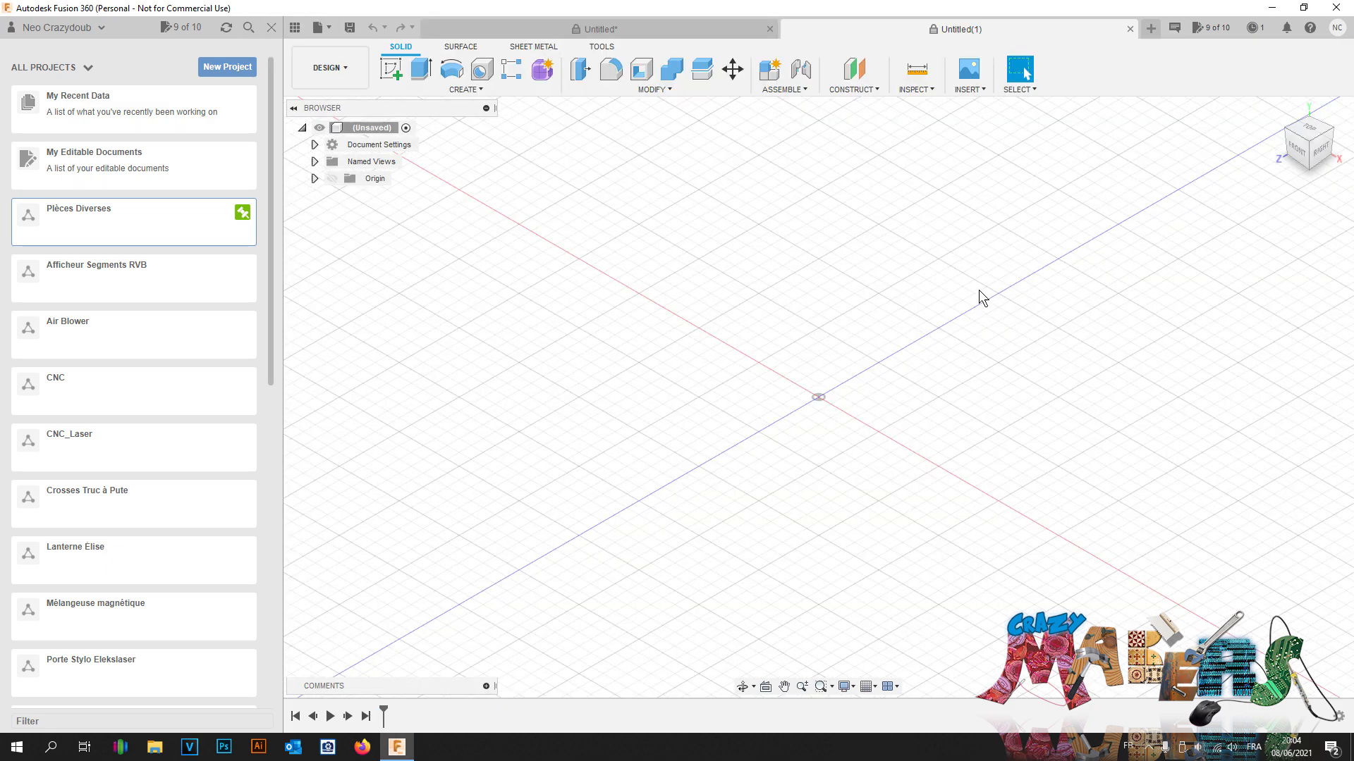
Step: Start a sketch on the horizontal origin plane and draw an 80 mm diameter circle centred on the origin
left_click(391, 69)
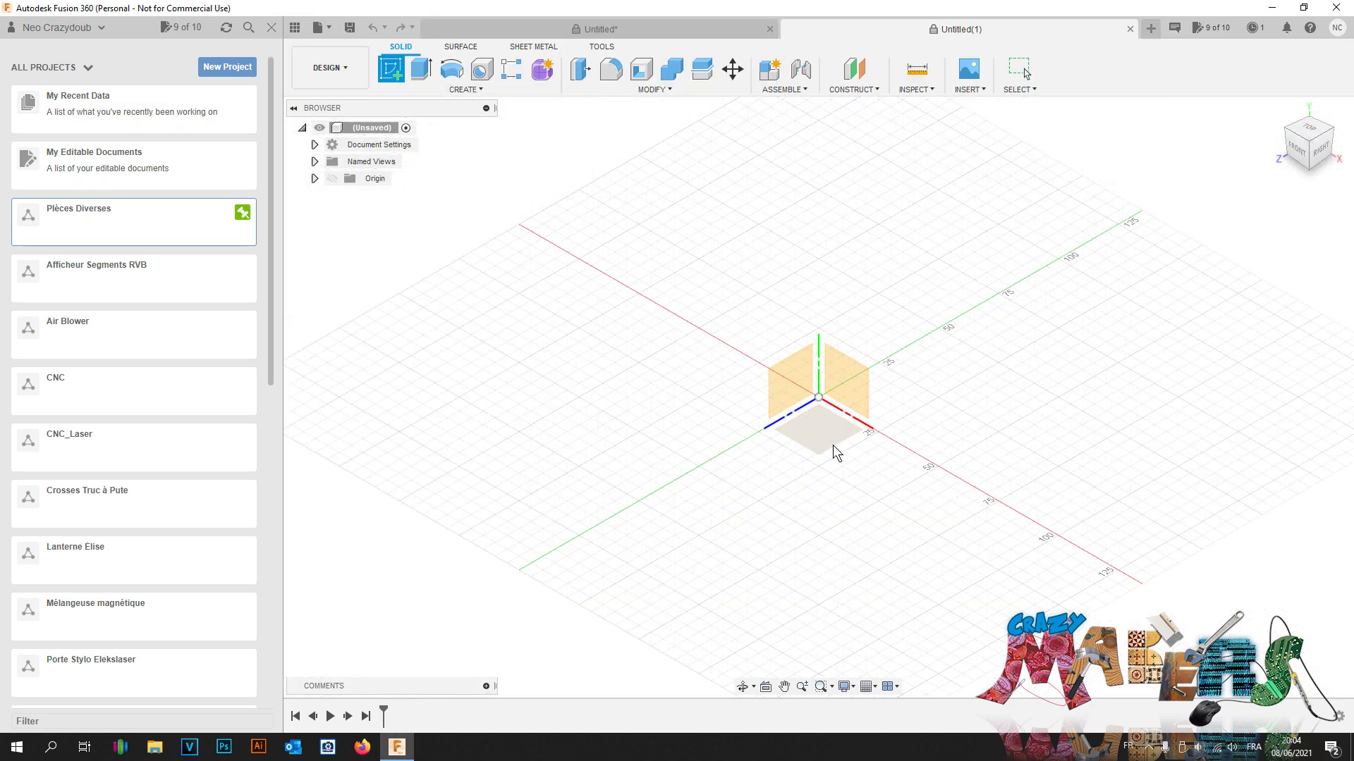
left_click(829, 423)
key("c")
left_click(782, 369)
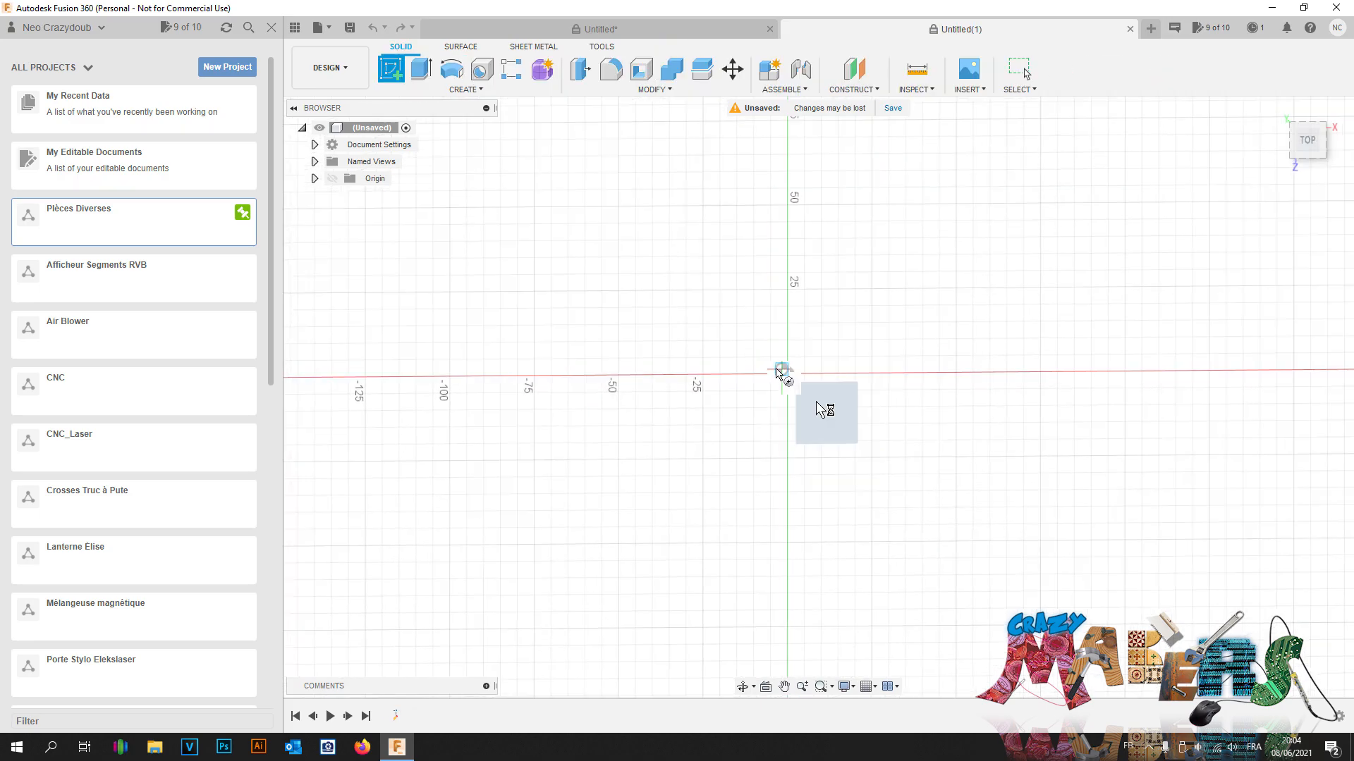
type("80")
key("Return")
Step: Add two circles concentric with the 80 mm circle, with diameters of 55 mm and 41 mm
scroll(828, 379, "up", 1)
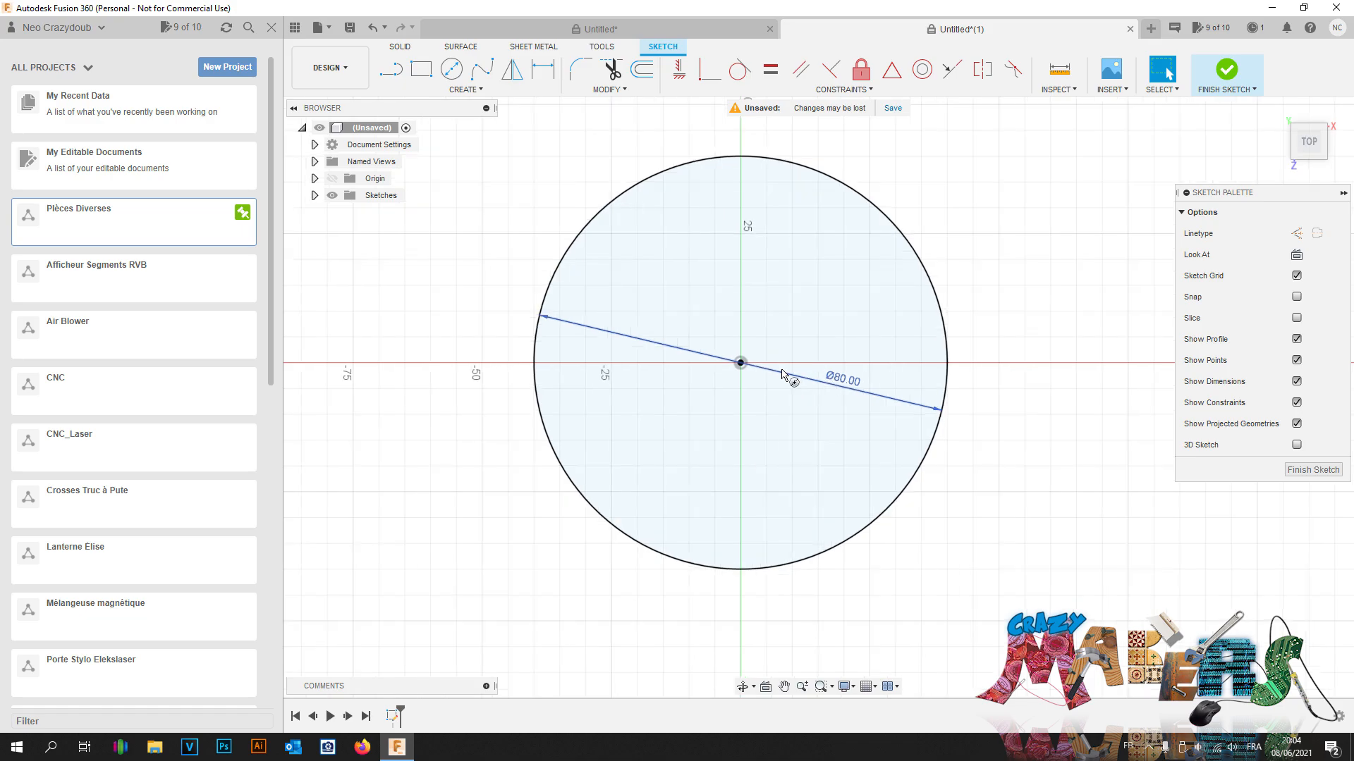
key("c")
left_click(740, 363)
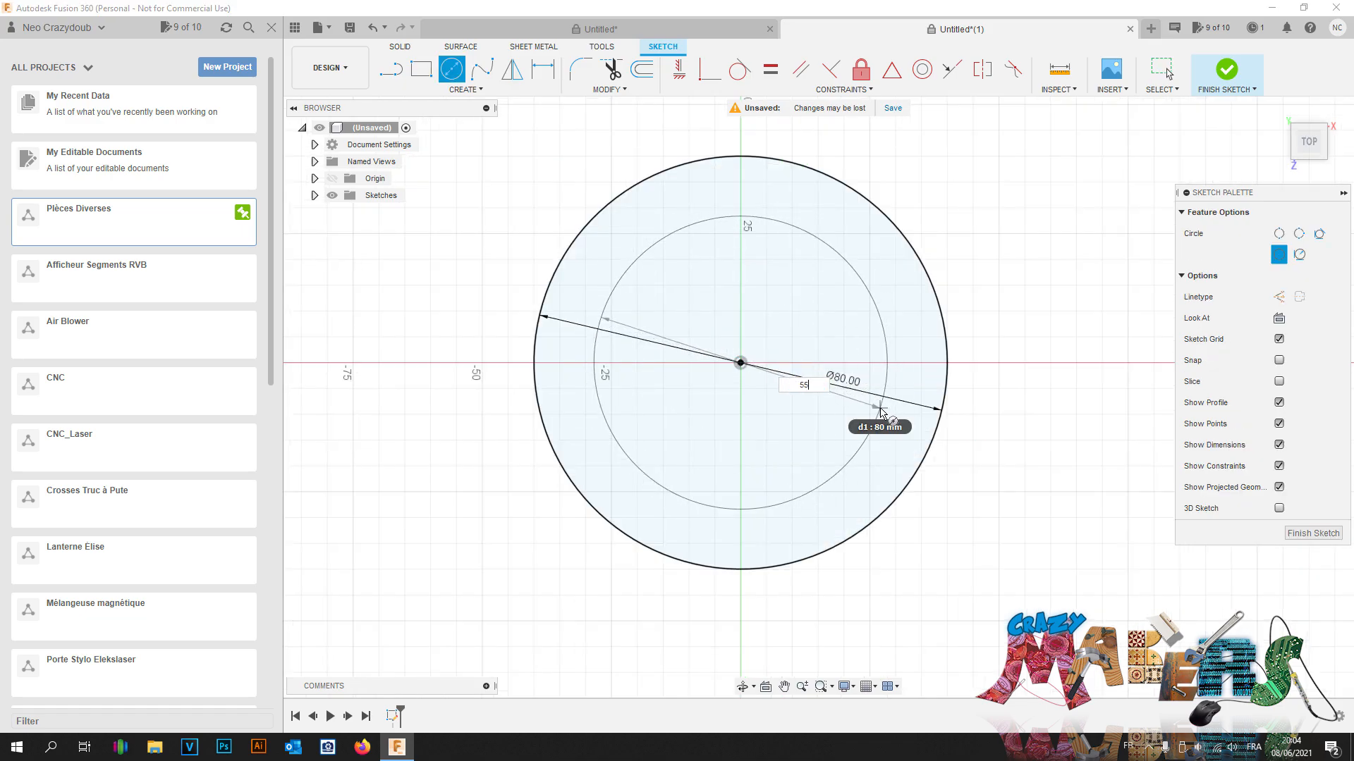
key("Return")
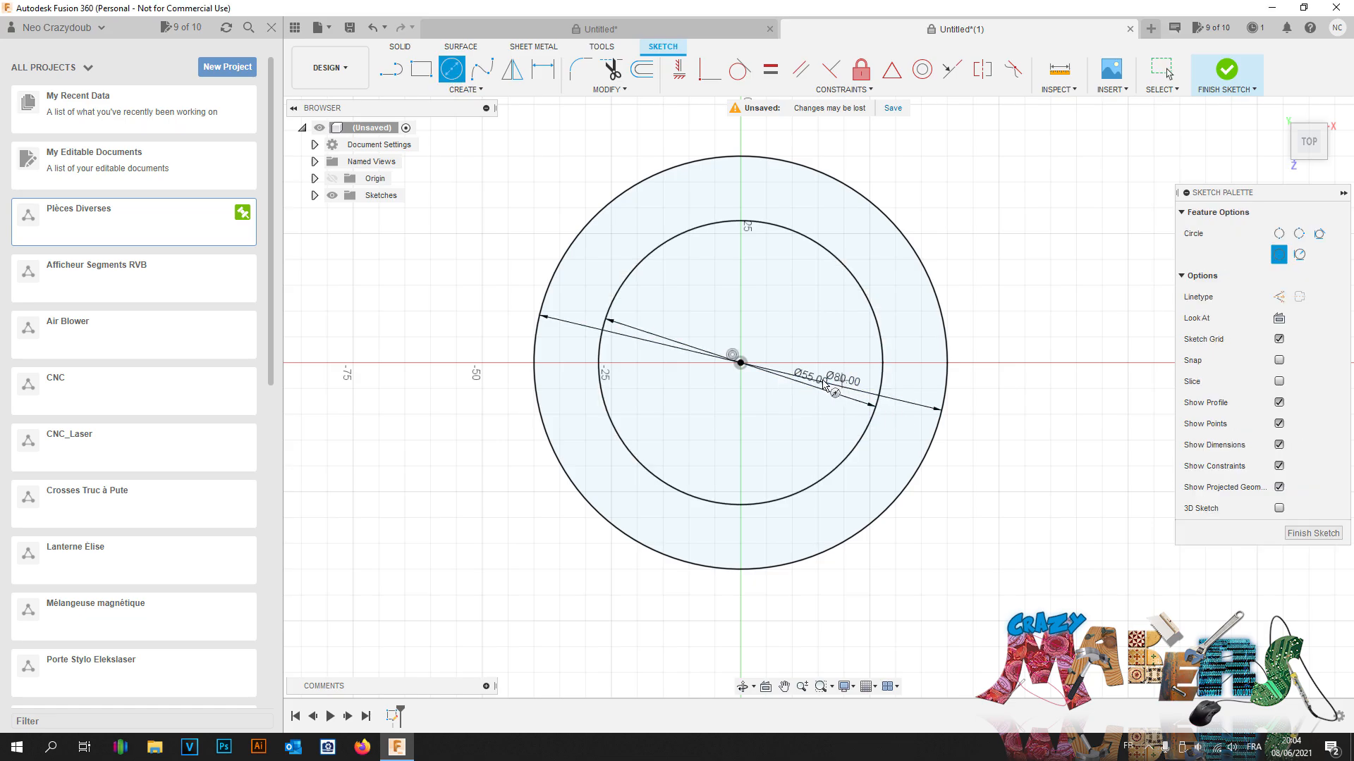
left_click(739, 362)
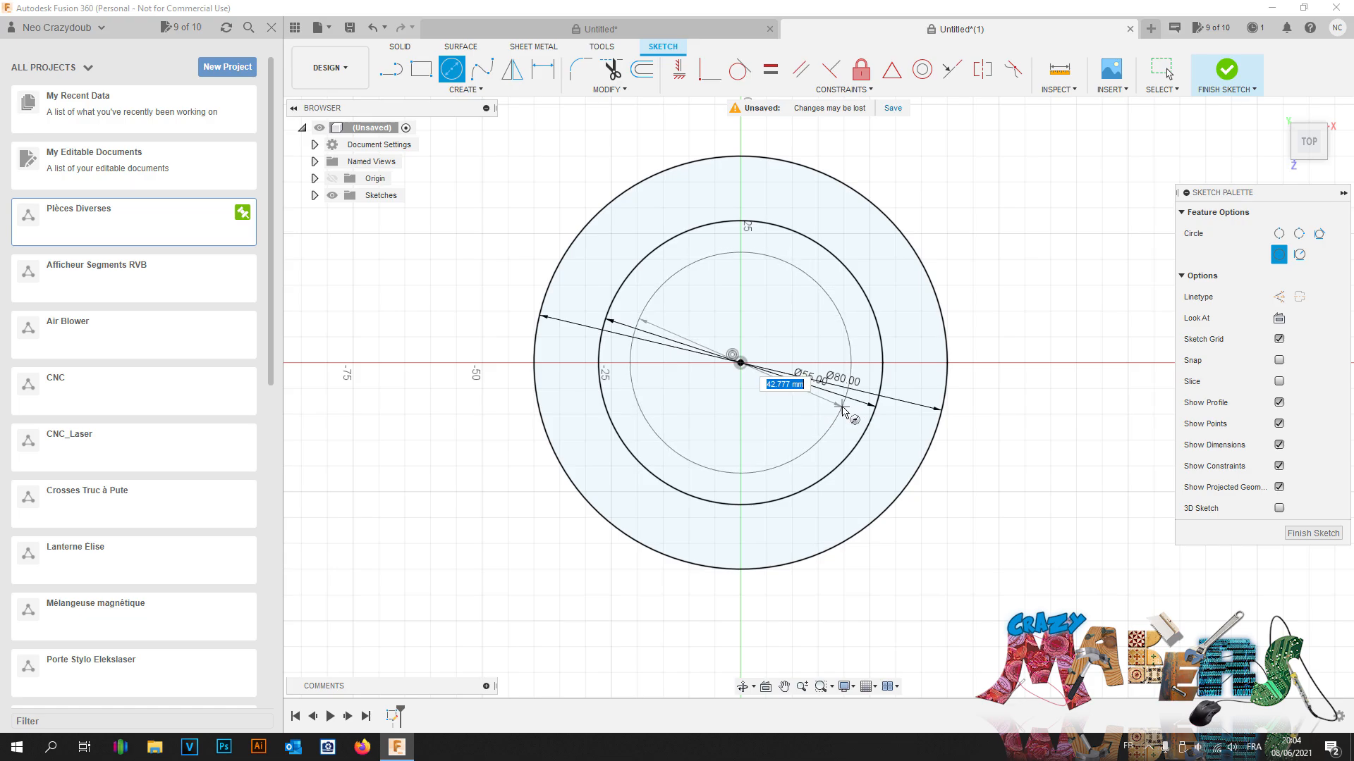
type("410")
key("Tab")
key("BackSpace")
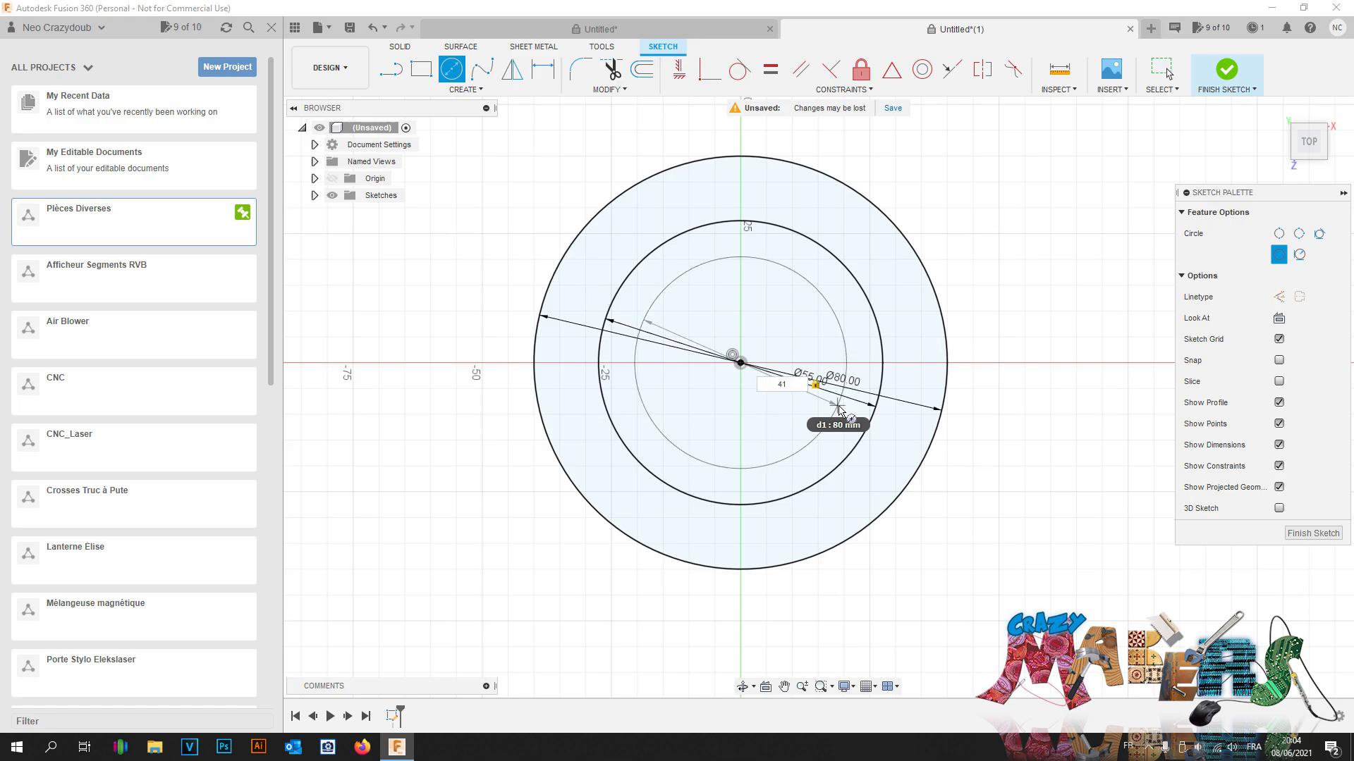
key("Return")
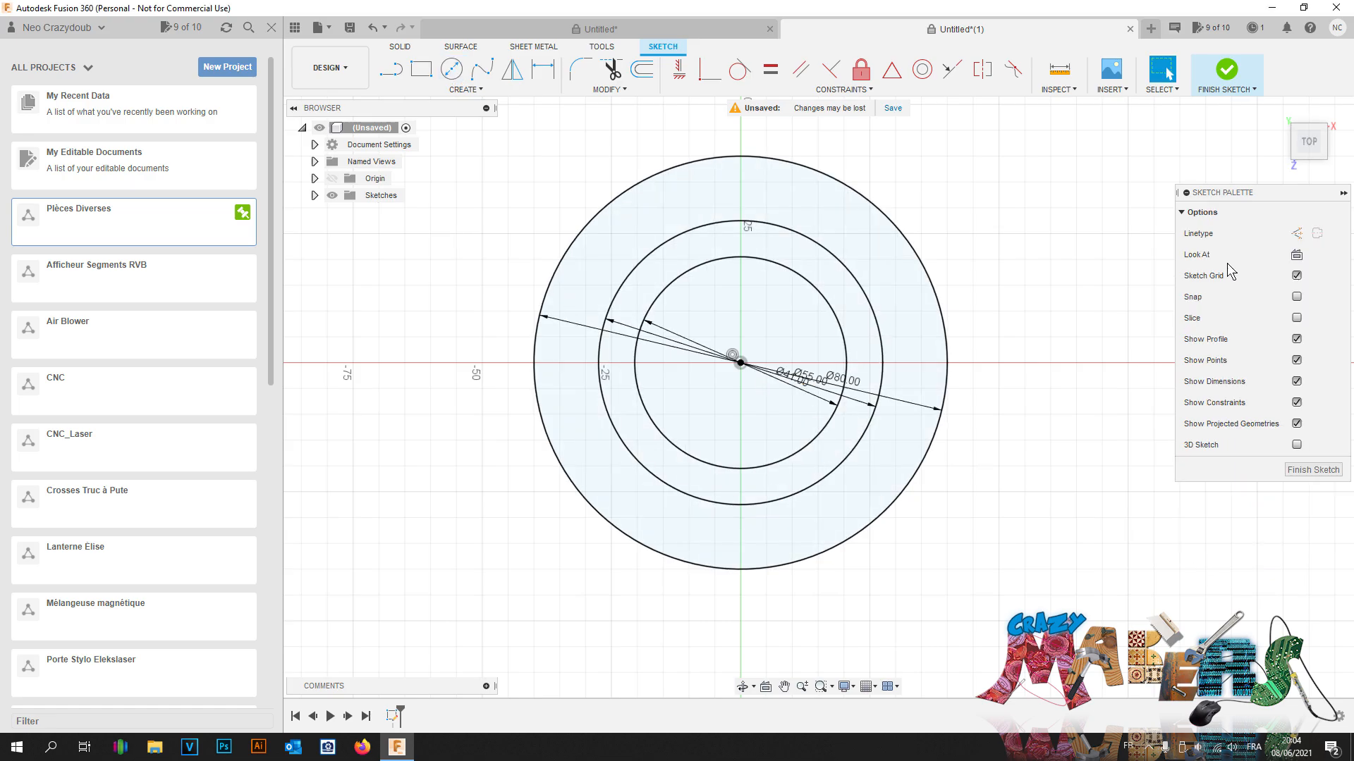
Step: Extrude the outer ring profile between the 55 mm and 80 mm circles upward 26 mm as a new body
left_click_drag(1296, 153, 1160, 255)
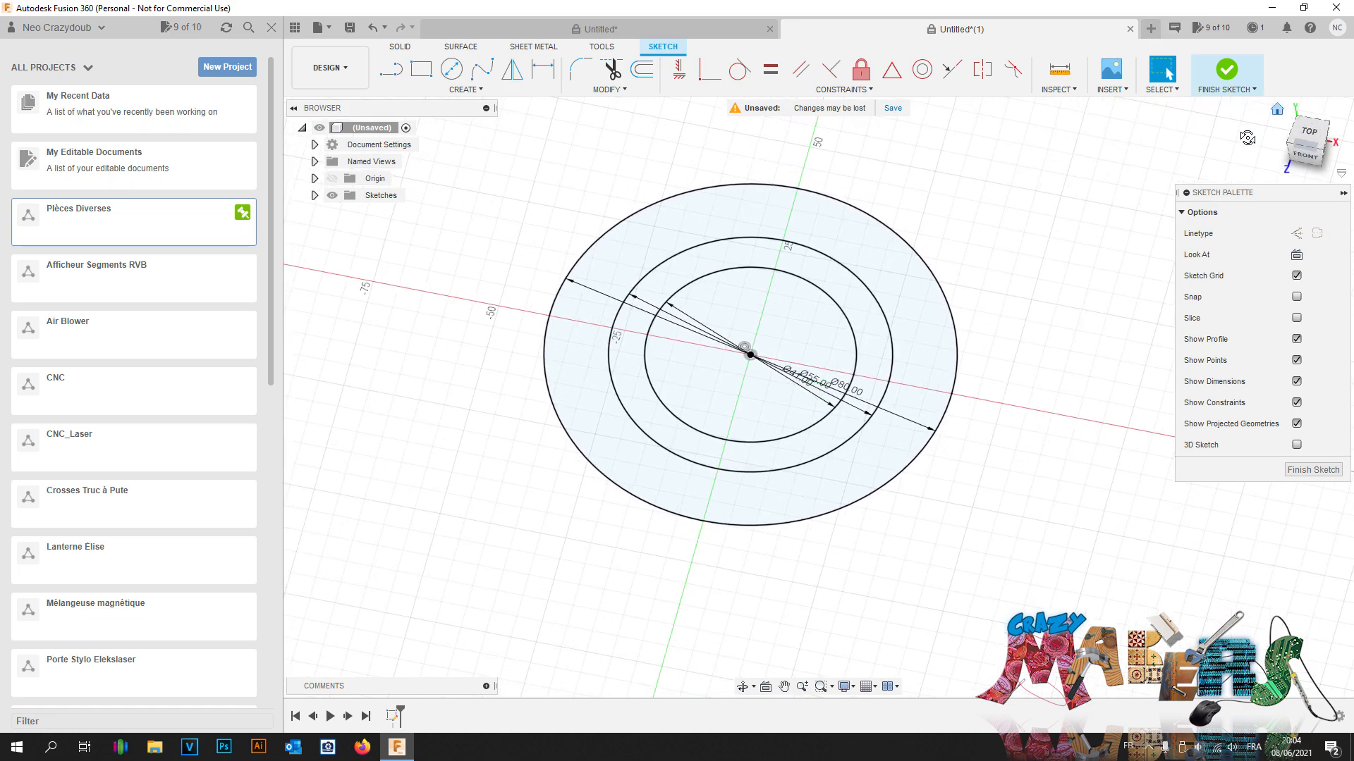
key("e")
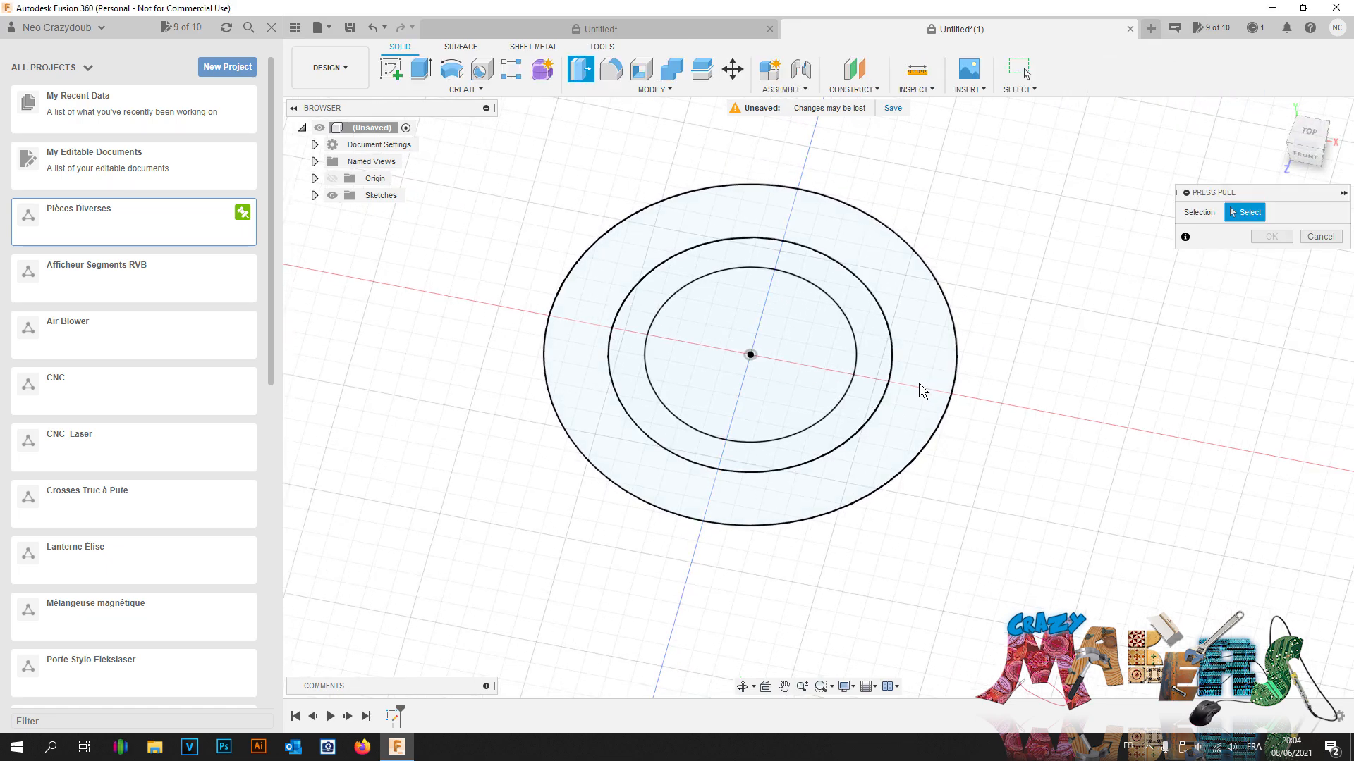
left_click(919, 383)
mouse_move(889, 373)
left_mouse_down()
mouse_move(886, 309)
mouse_move(886, 364)
left_mouse_up()
type("22")
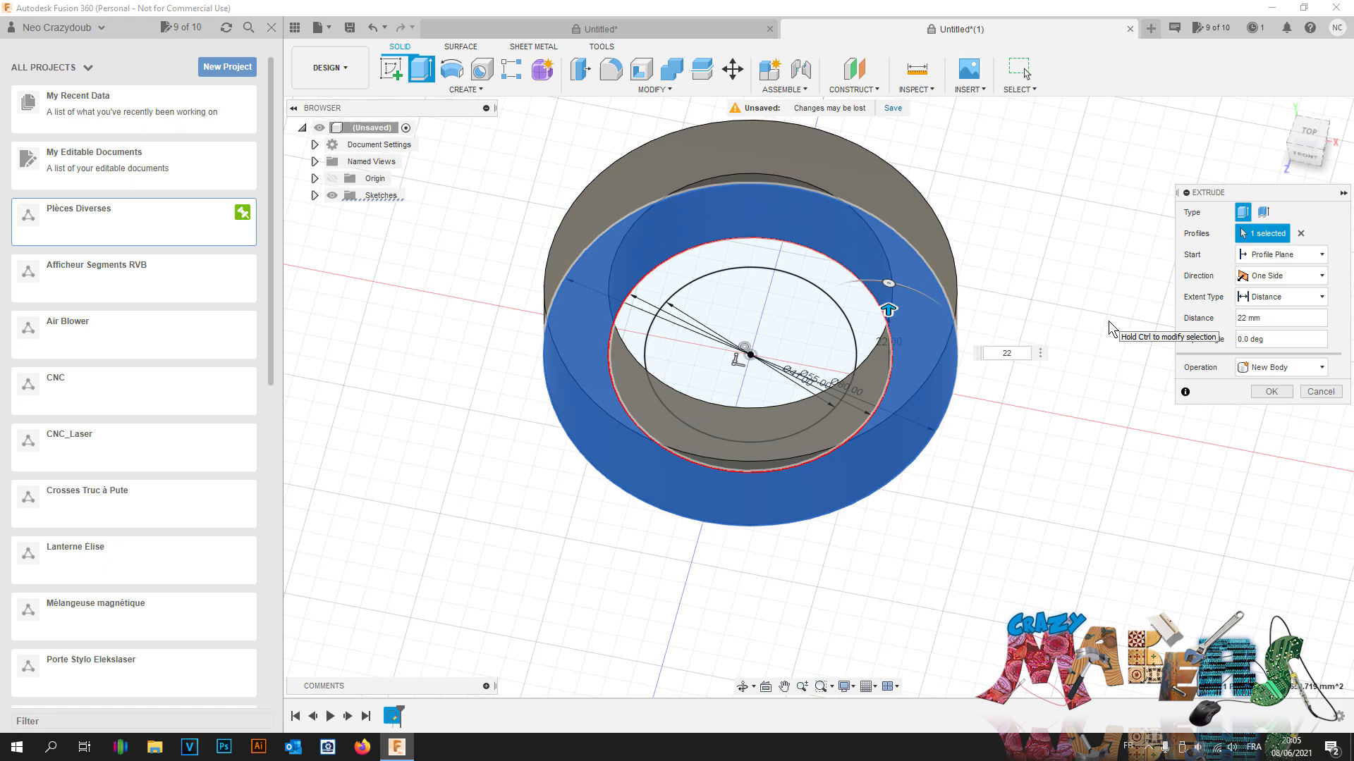
key("Up")
key("Up")
key("Up")
key("Up")
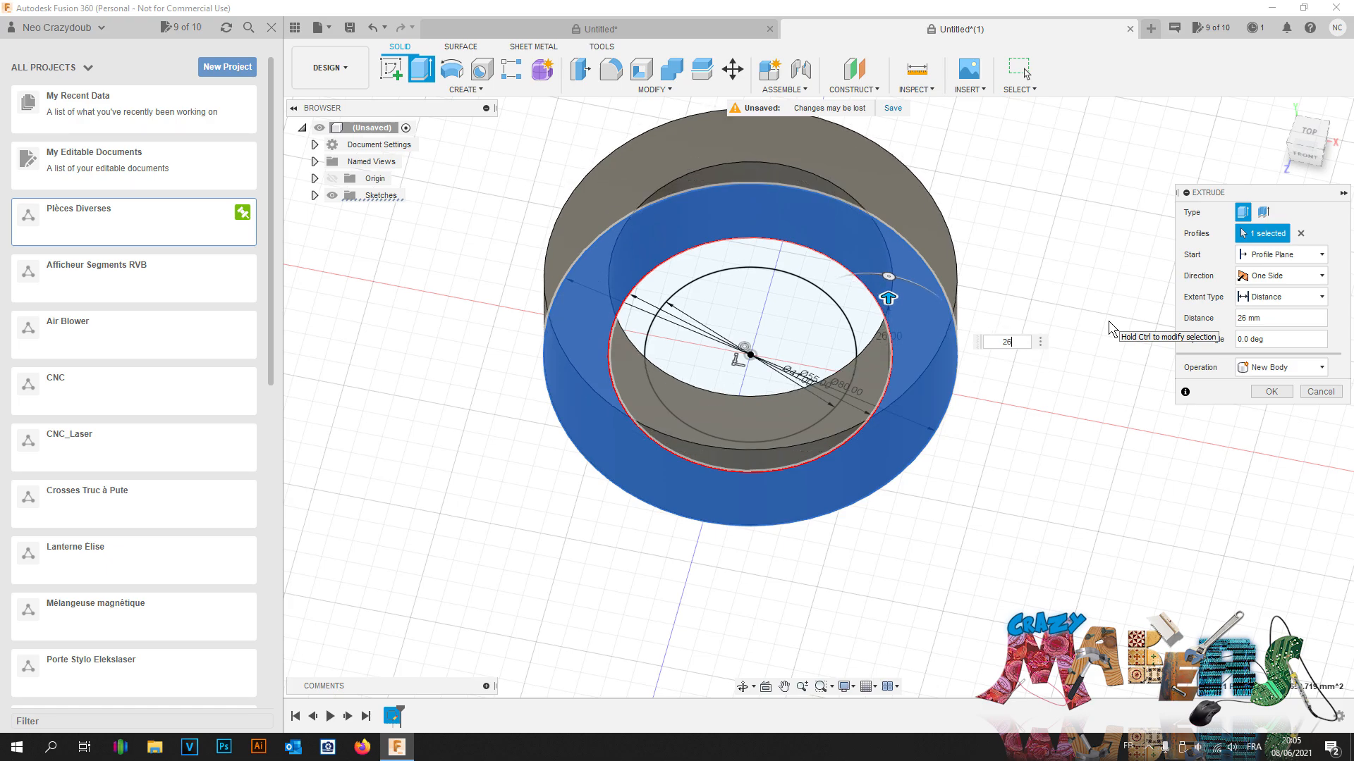
key("Return")
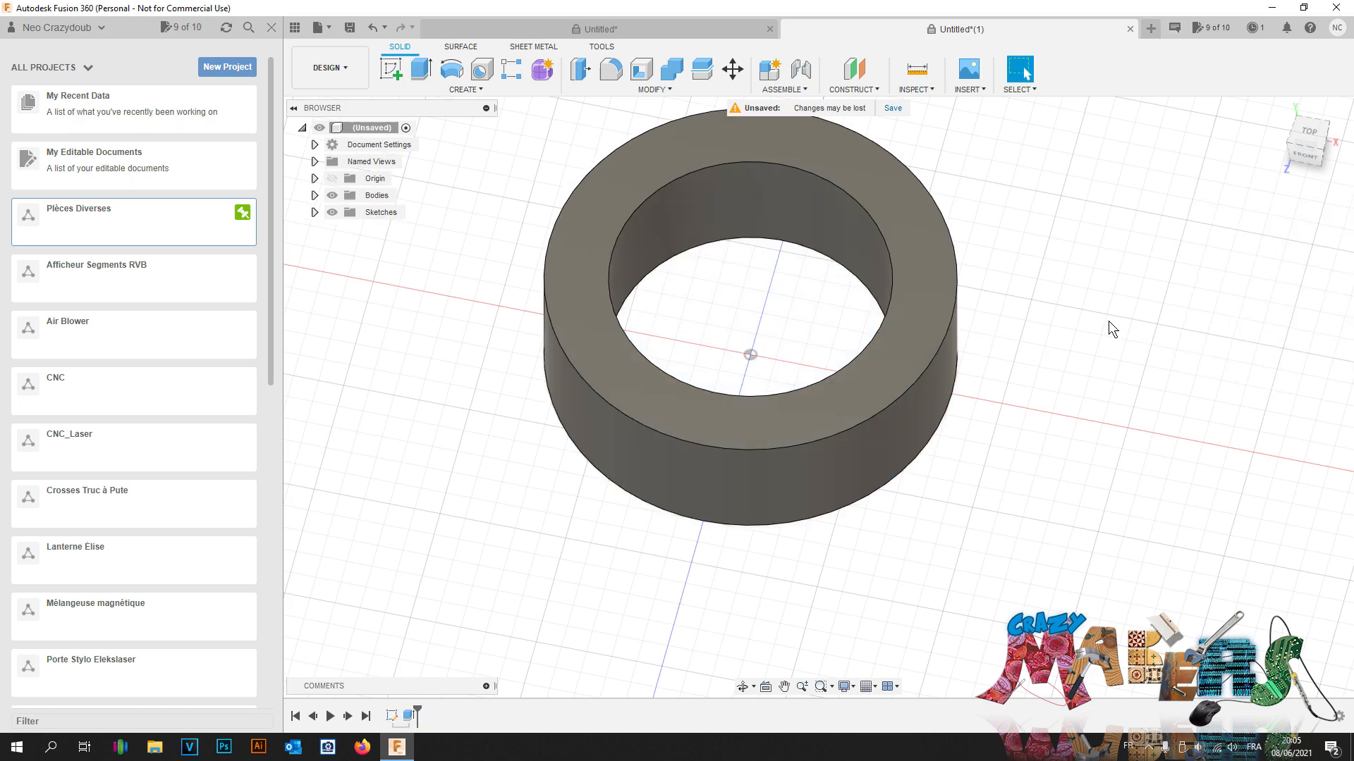
Step: Hide the bodies and make the base sketch visible again
left_click(331, 196)
left_click(315, 212)
left_click(344, 229)
left_click(316, 212)
Step: Extrude both ring profiles between the 41 mm and 80 mm circles by 10 mm, starting from the body's top face and joined to it
left_click(840, 426)
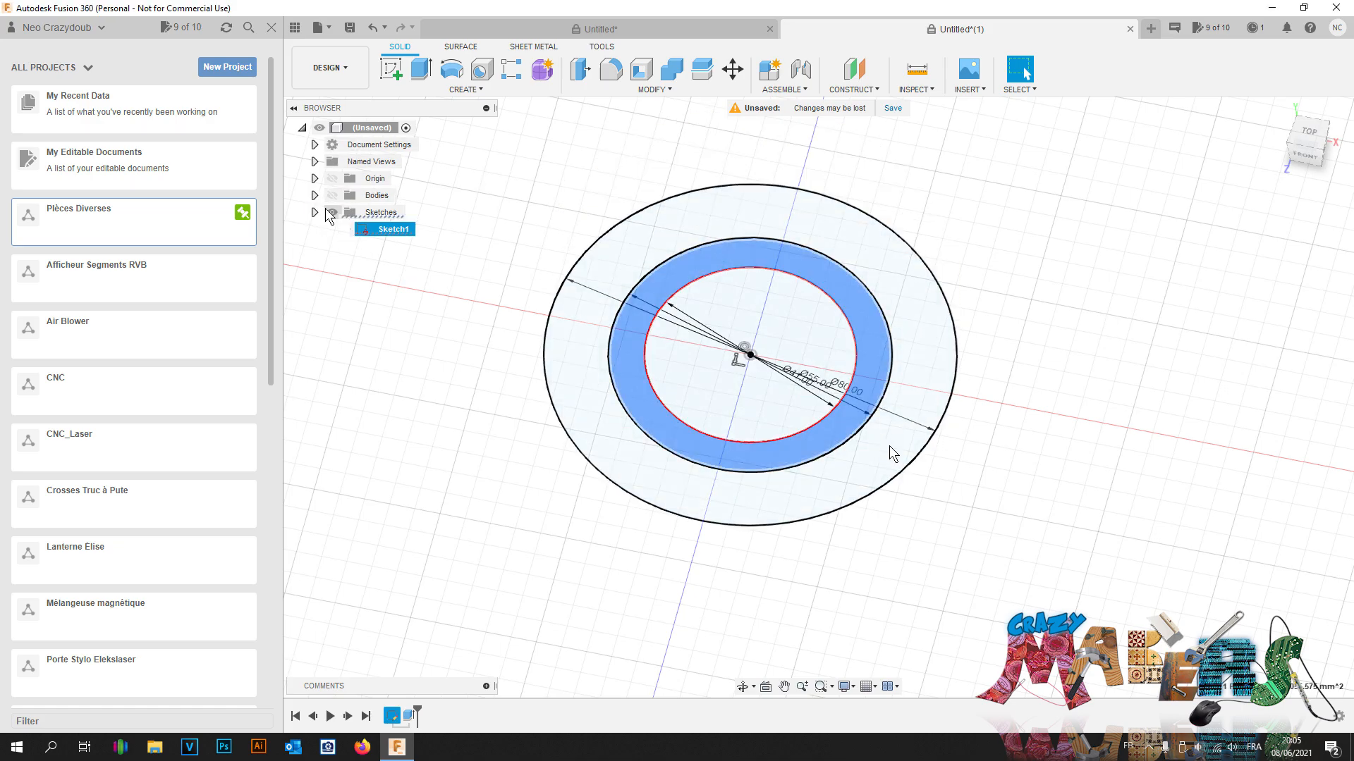
left_click(894, 454)
key("e")
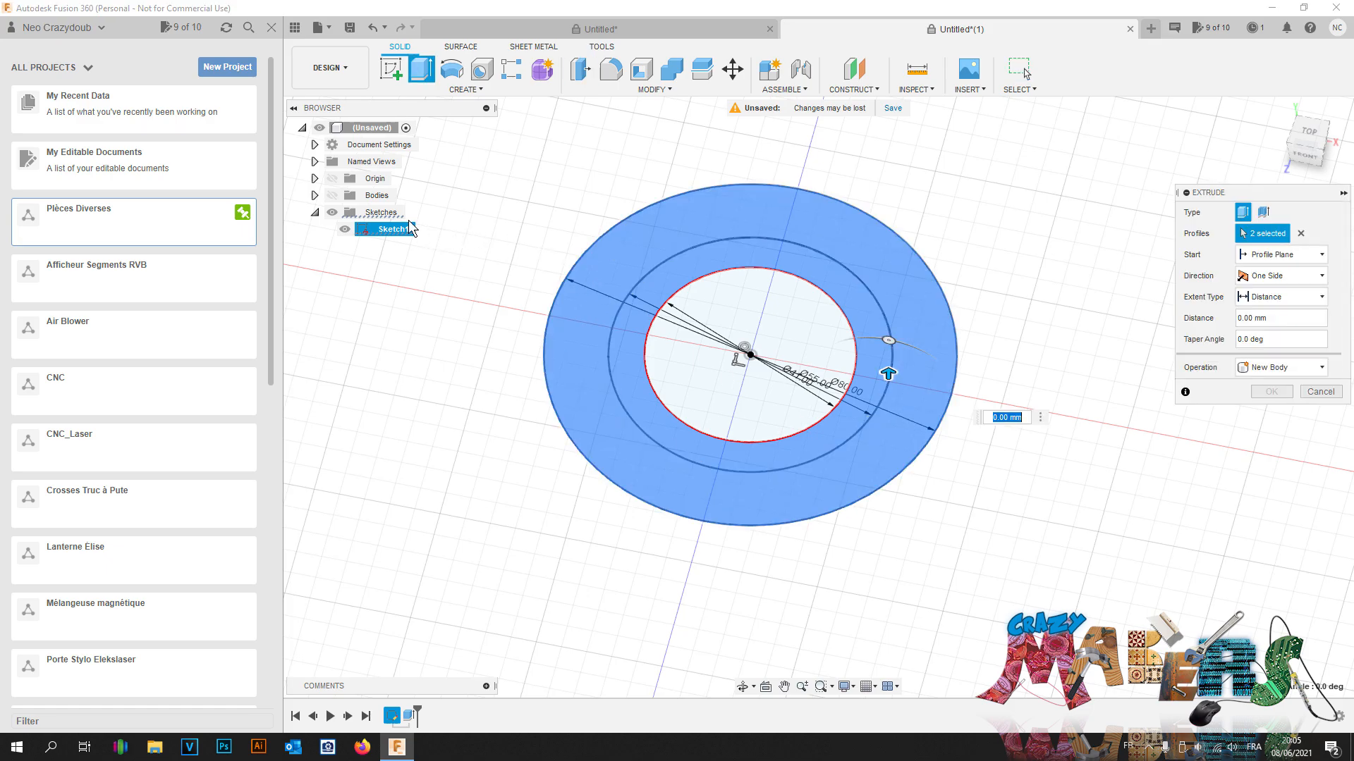
left_click(1321, 254)
left_click(1290, 304)
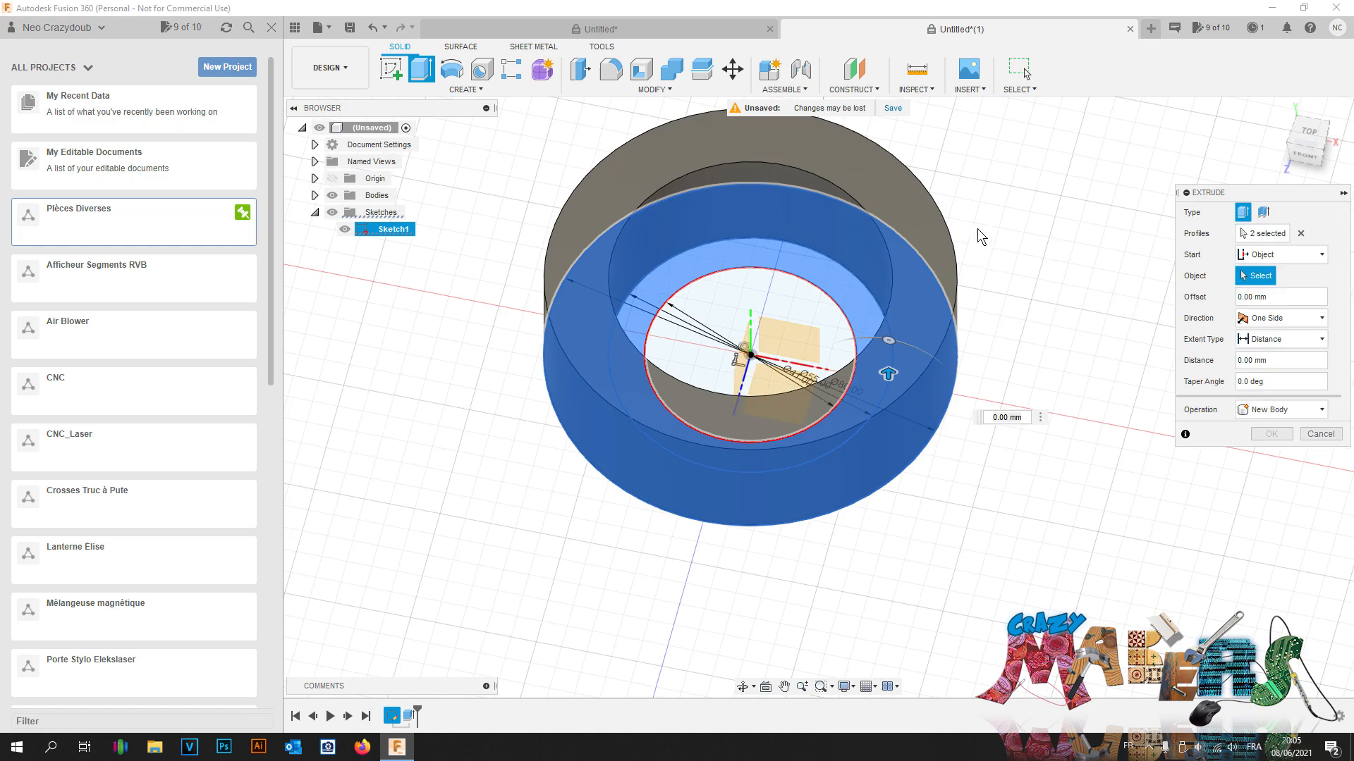
left_click(920, 209)
left_click_drag(889, 299, 898, 268)
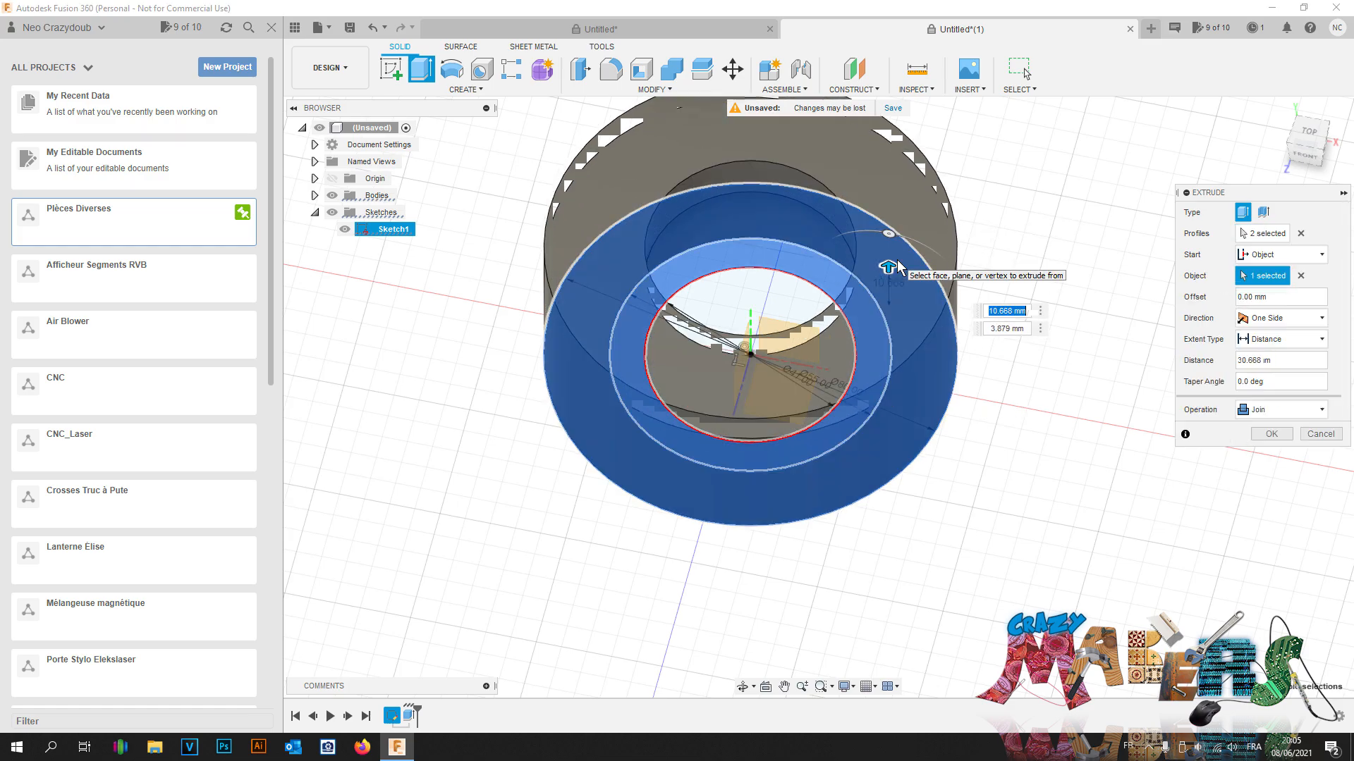
type("10")
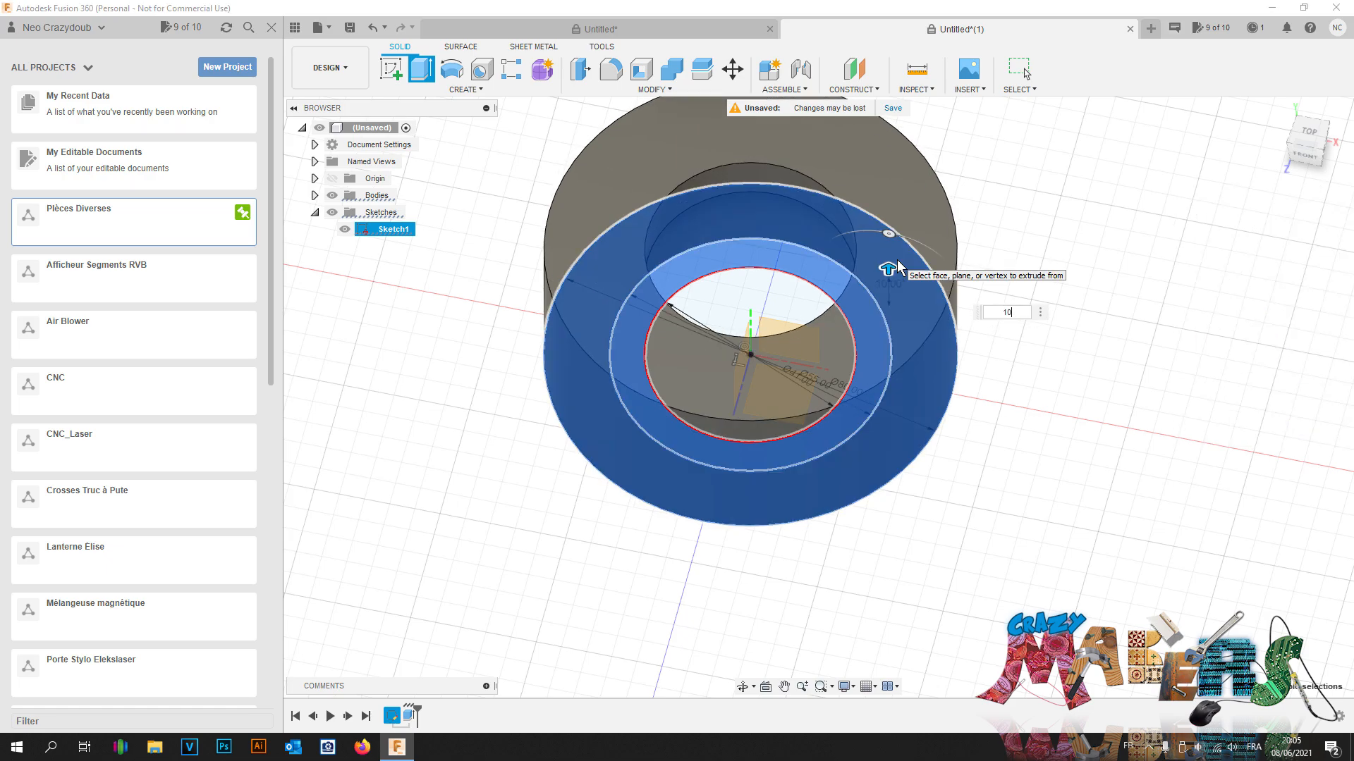
key("Return")
Step: Chamfer the bottom inner edge of the 55 mm bore with an equal-distance chamfer
left_click_drag(1311, 144, 1309, 92)
middle_click_drag(818, 396, 824, 414, "shift")
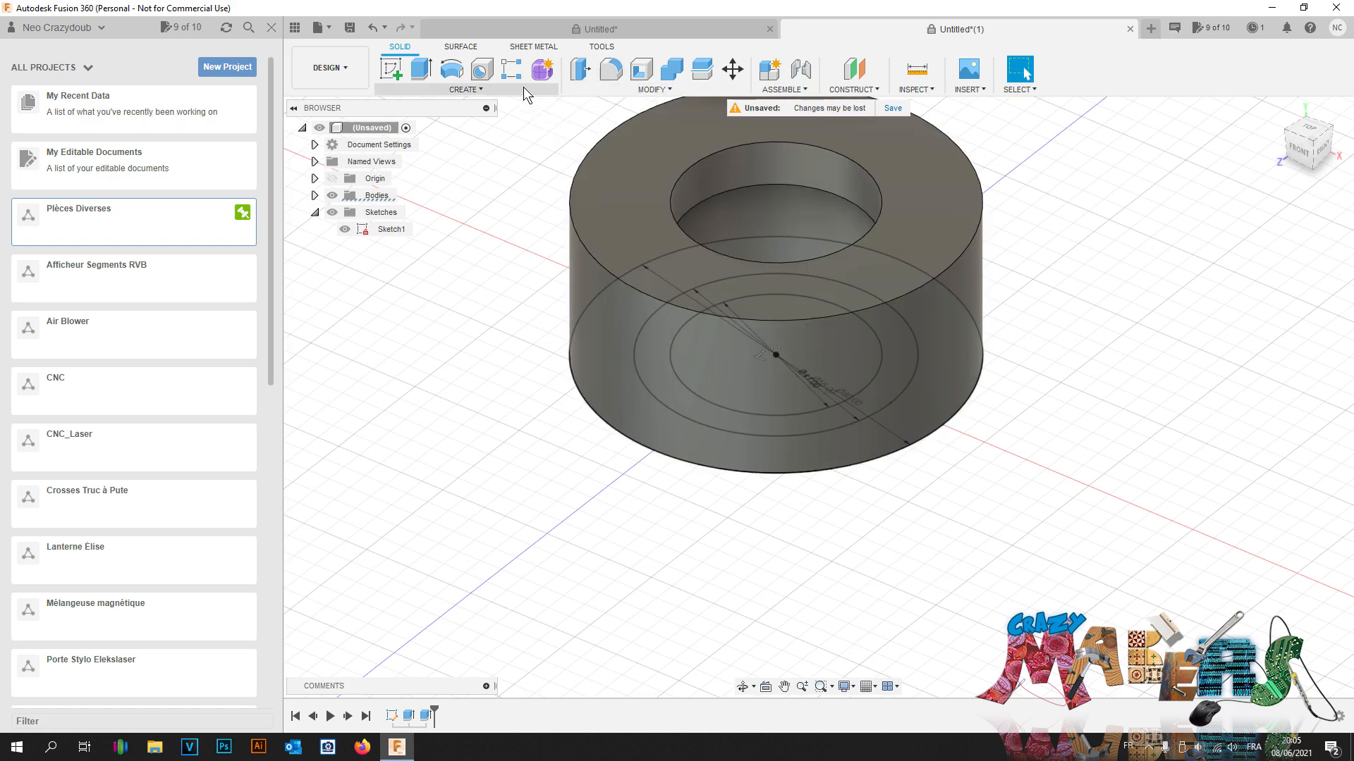
left_click(1296, 147)
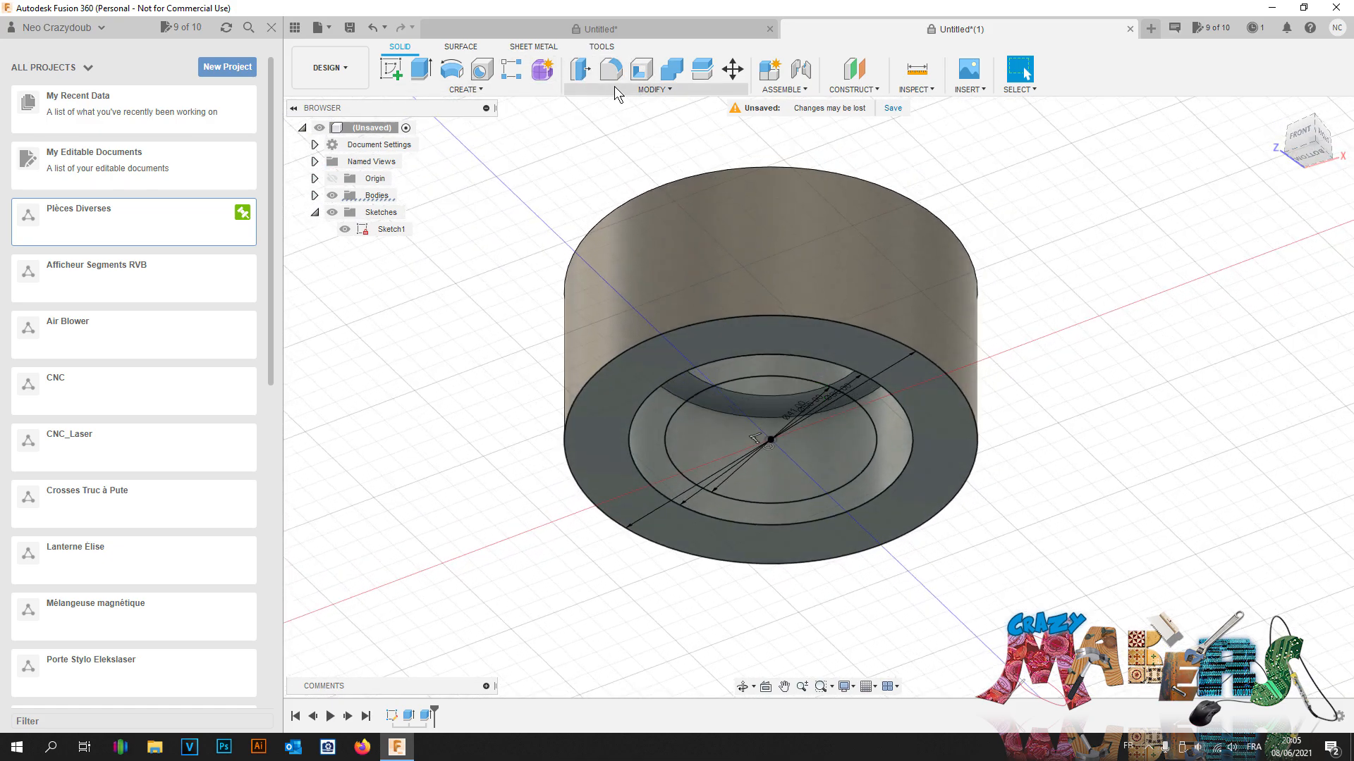
left_click(618, 90)
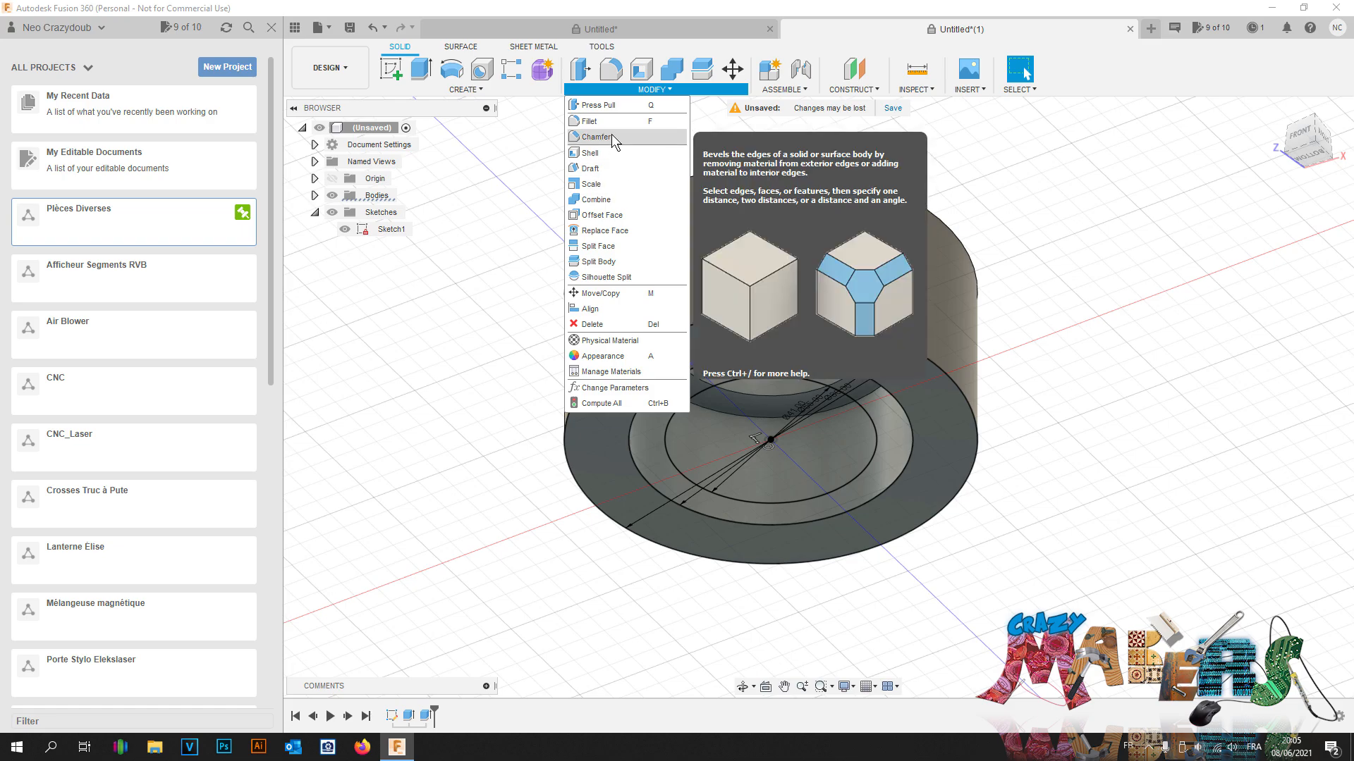
left_click(611, 136)
left_click(810, 516)
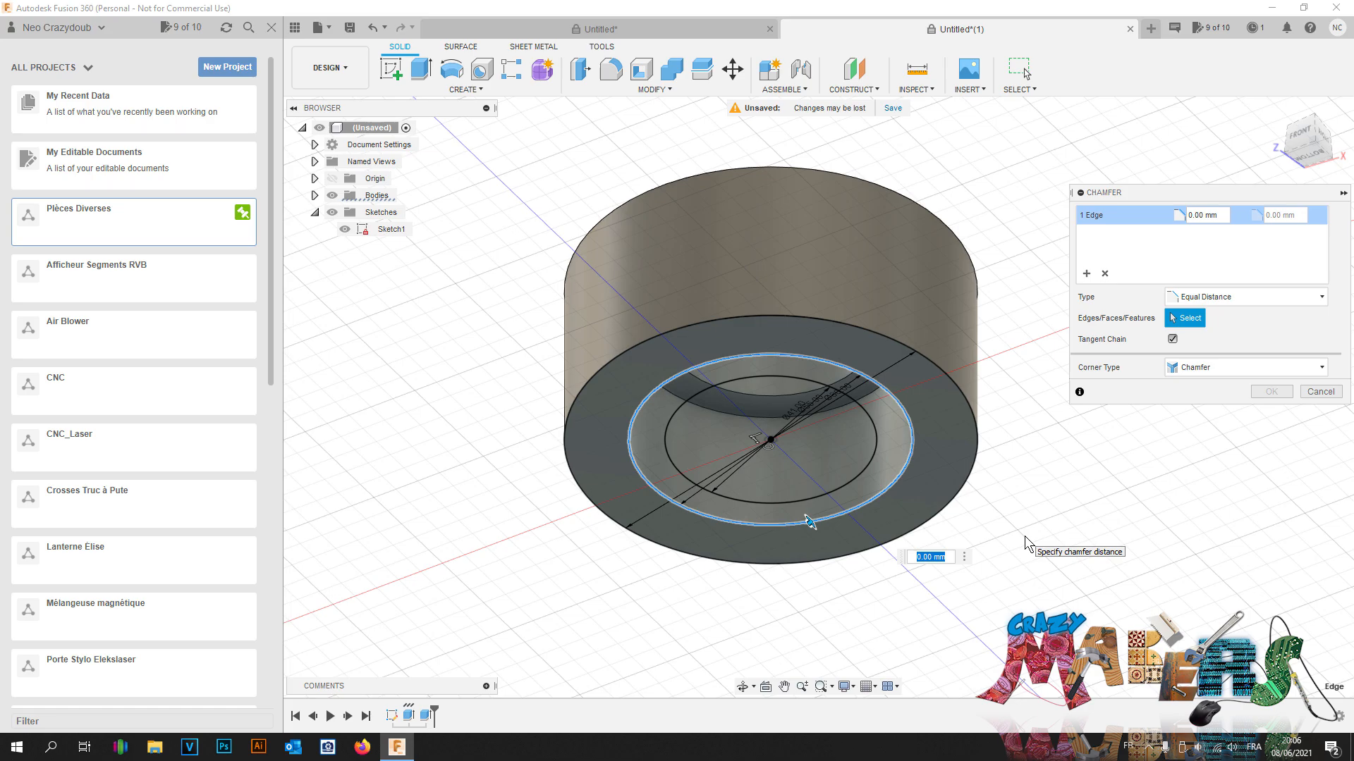
key("Return")
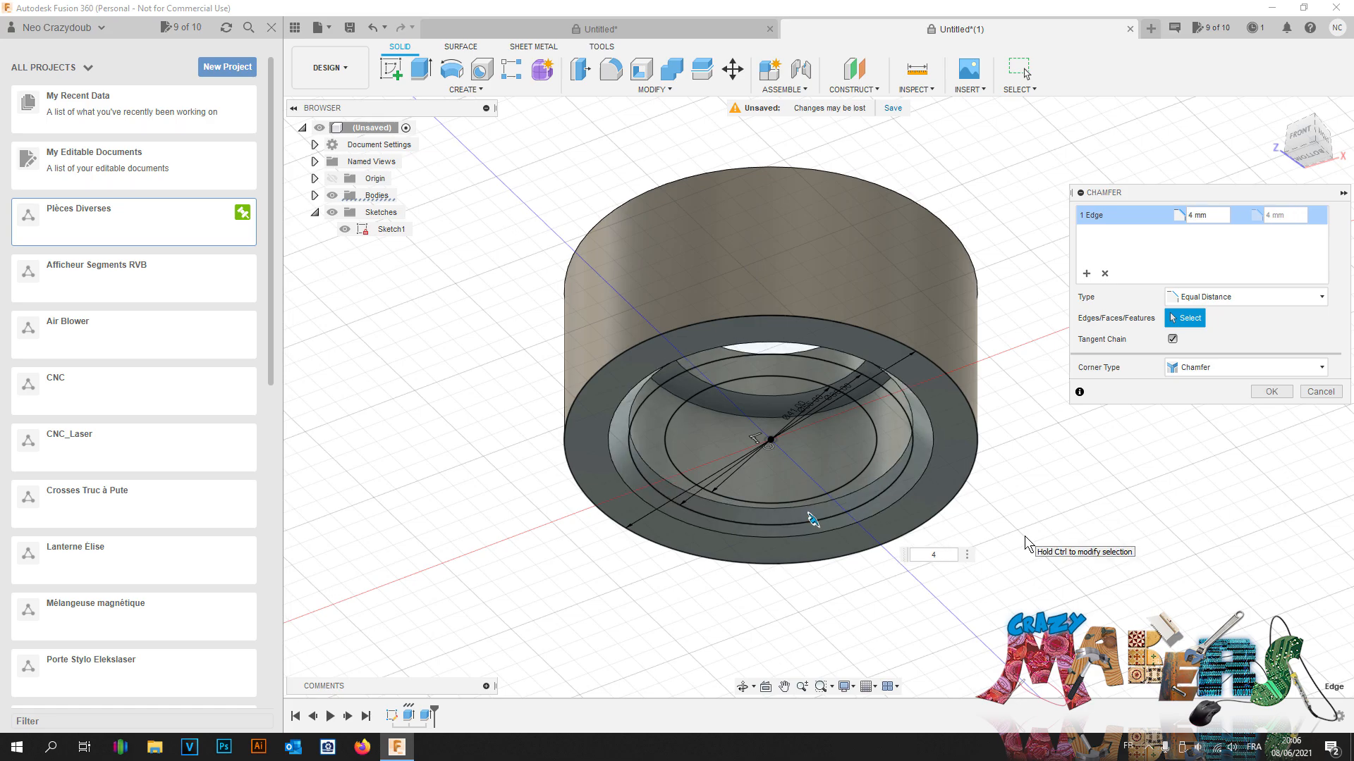
key("Return")
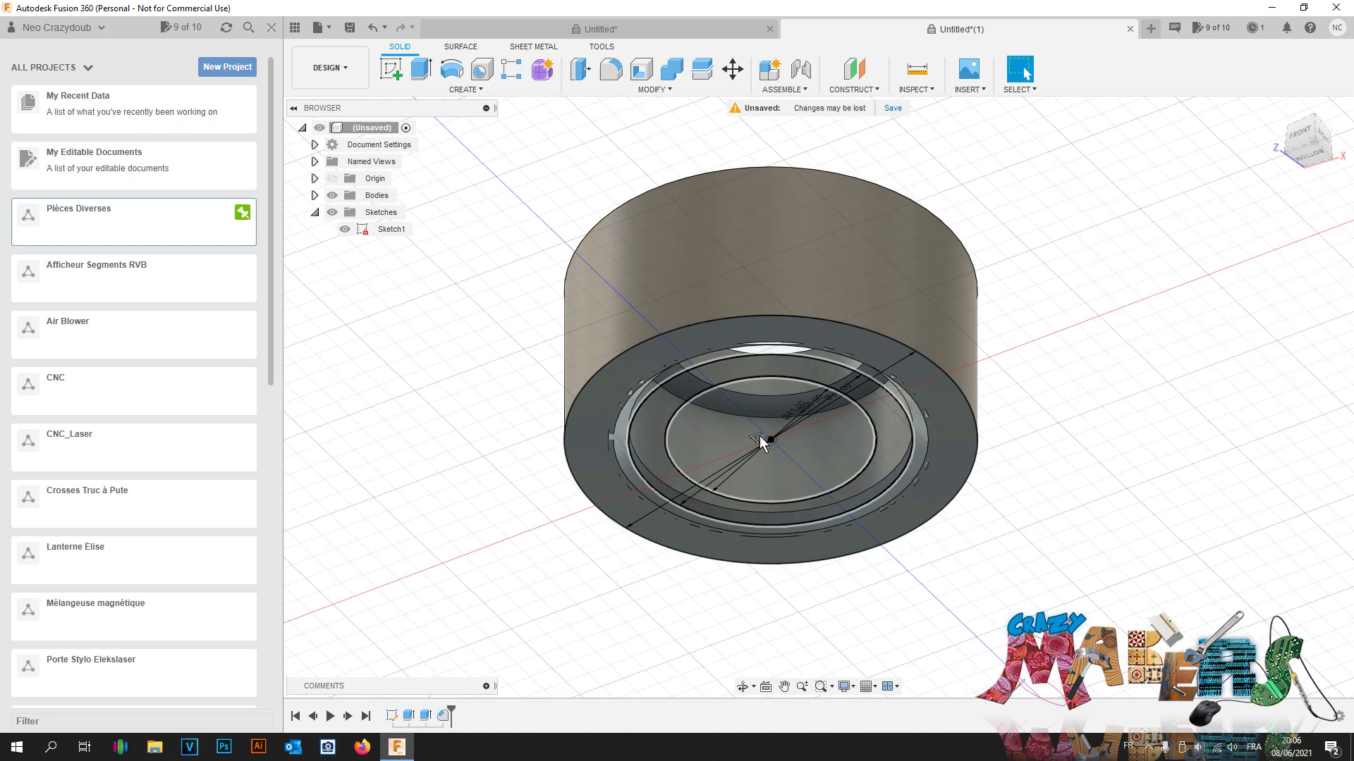
Step: Hide the base sketch and round the body's top outer edge with a constant-radius fillet
left_click(344, 229)
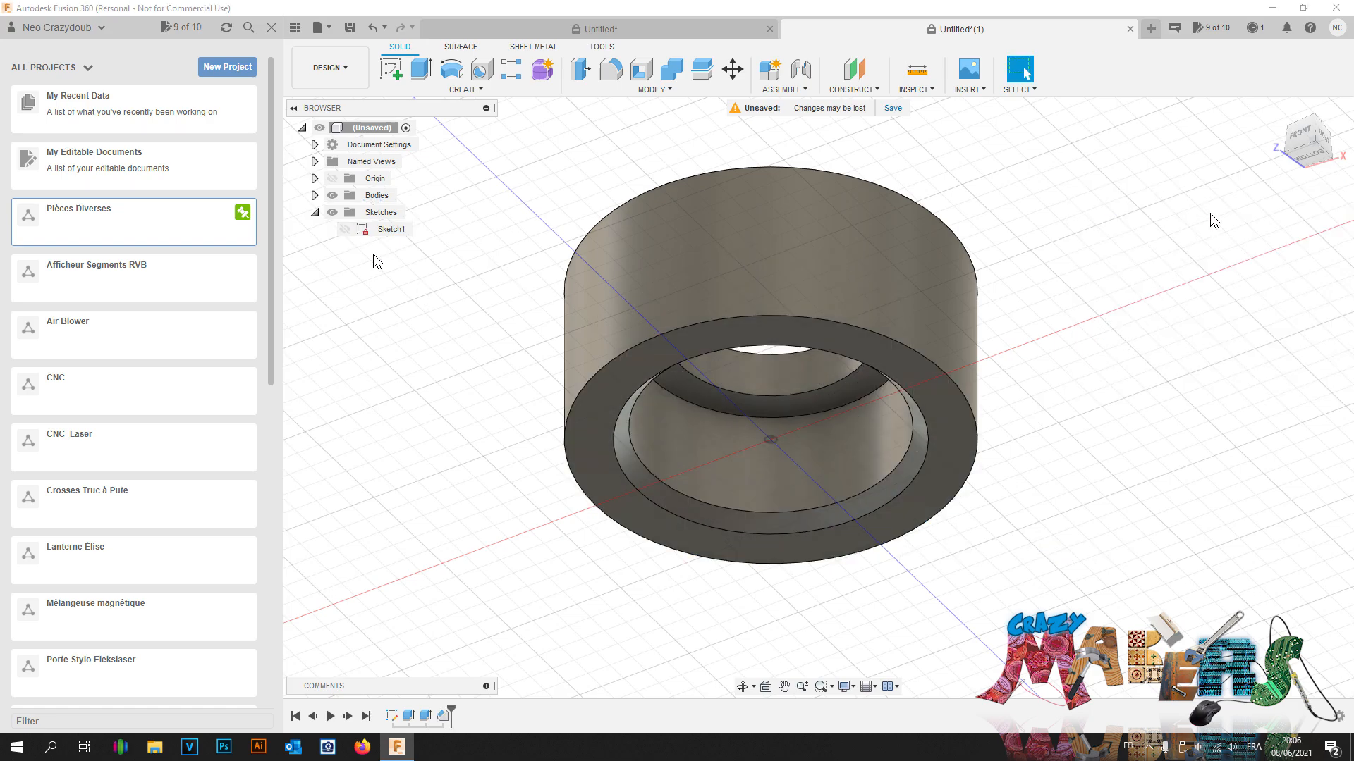
middle_click_drag(816, 393, 830, 557, "shift")
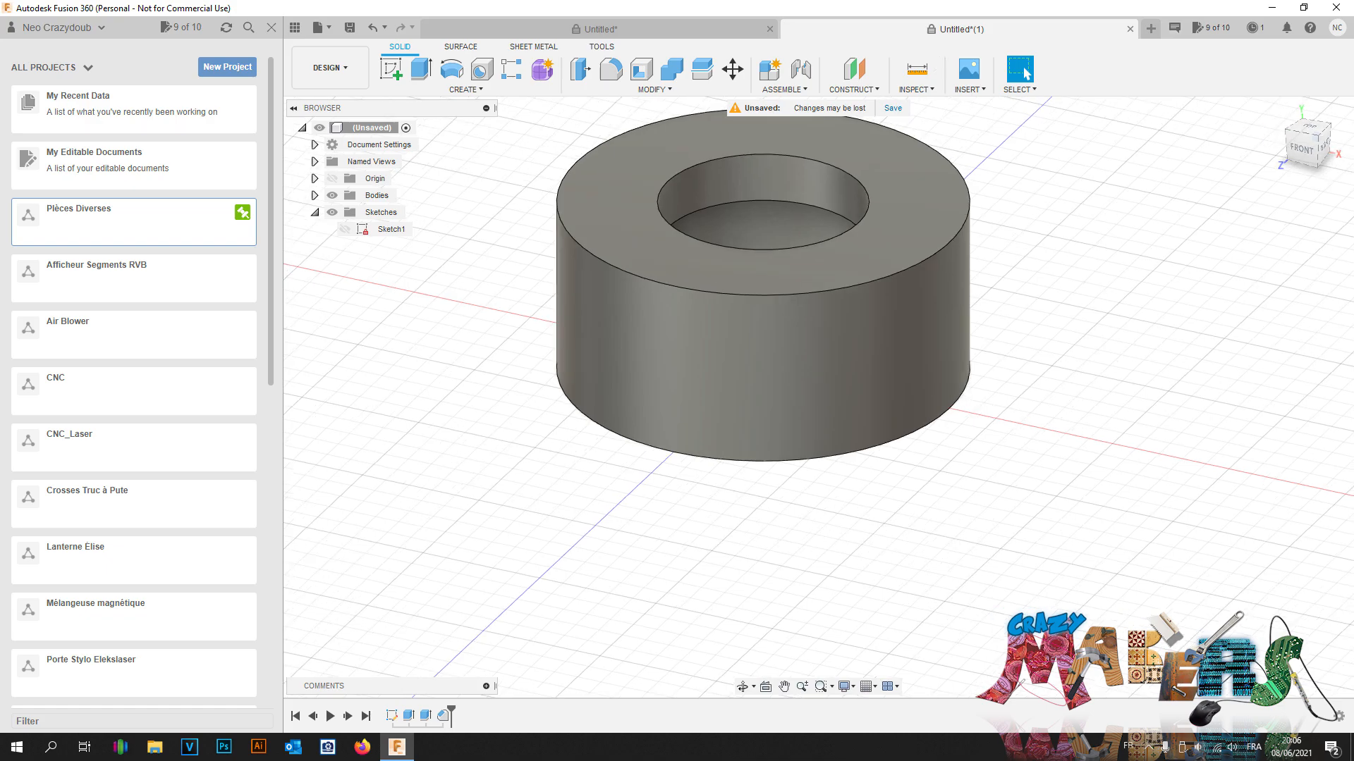
left_click(611, 70)
left_click(874, 280)
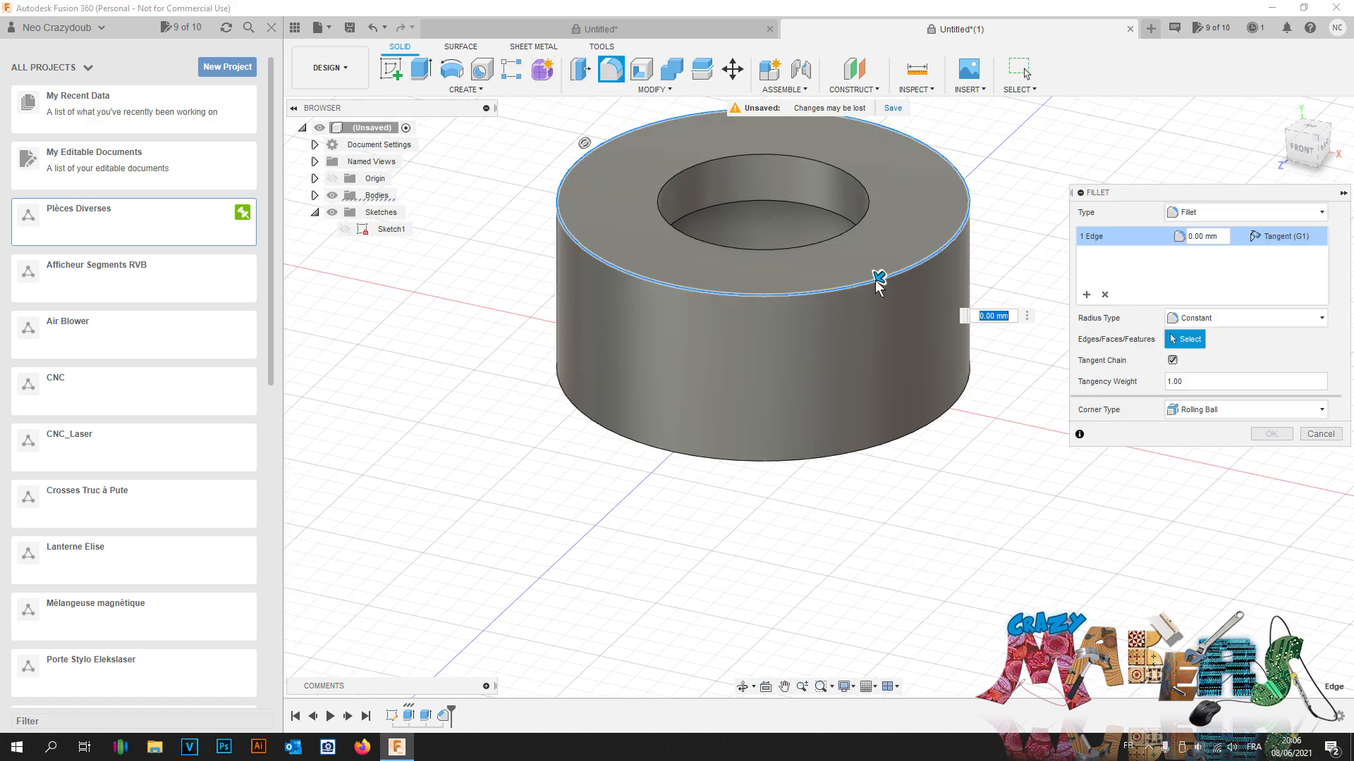
type("5")
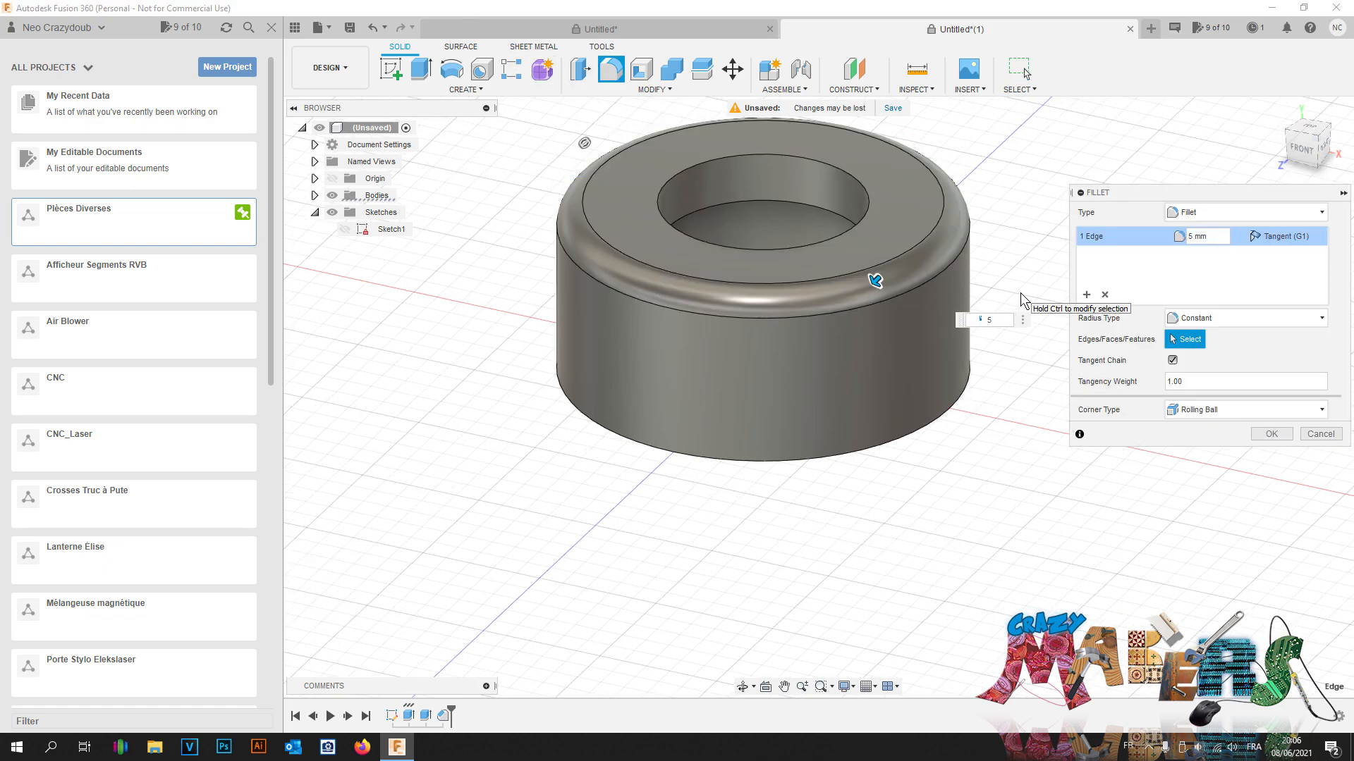
key("Return")
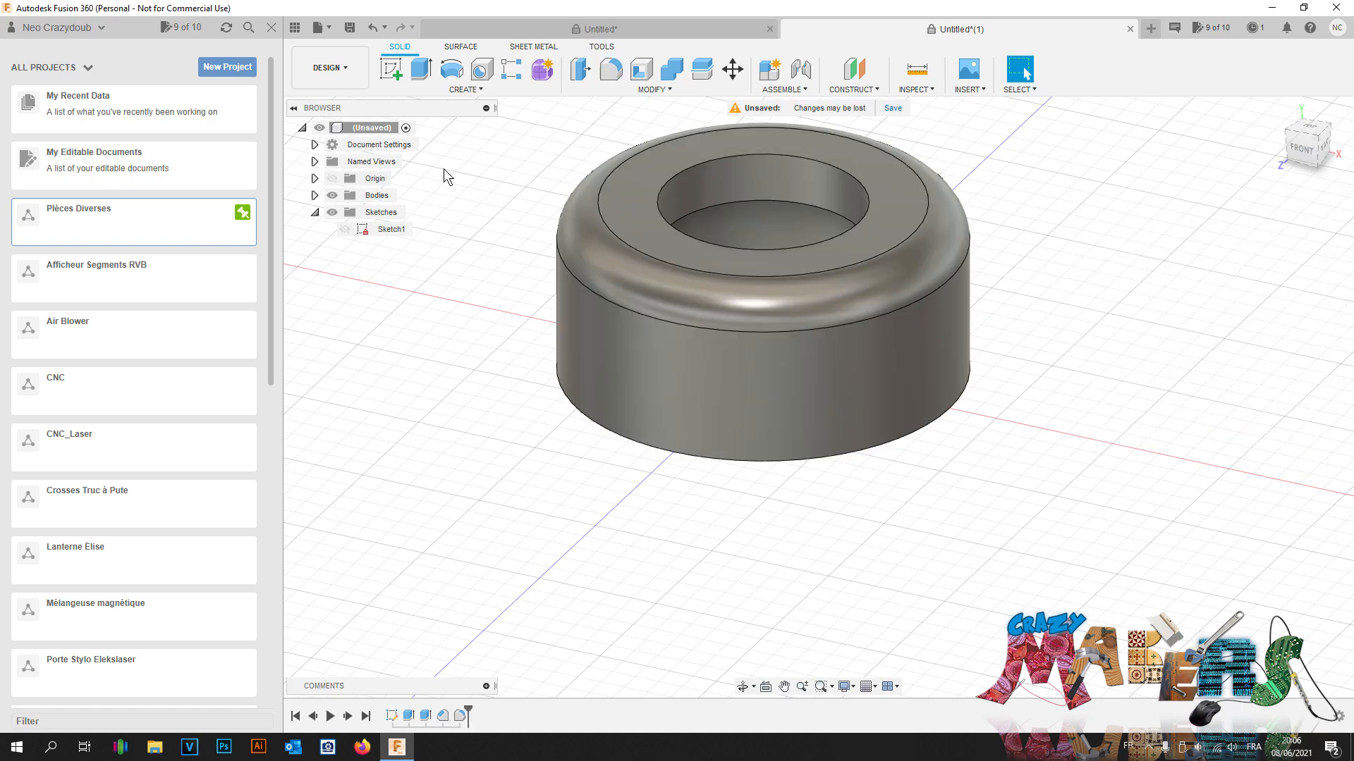
Step: Create a section analysis that cuts the stepped body in half along the vertical origin plane containing the X axis
left_click(917, 90)
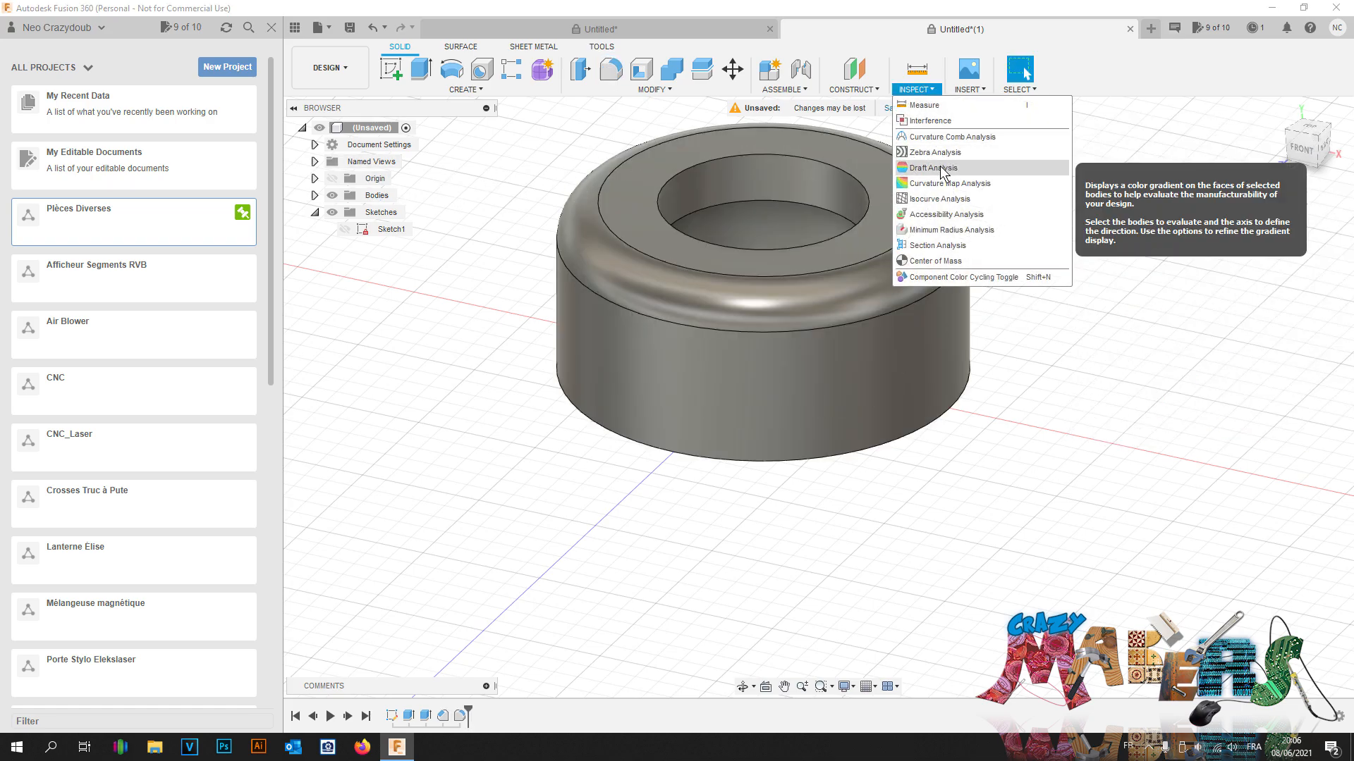
left_click(937, 246)
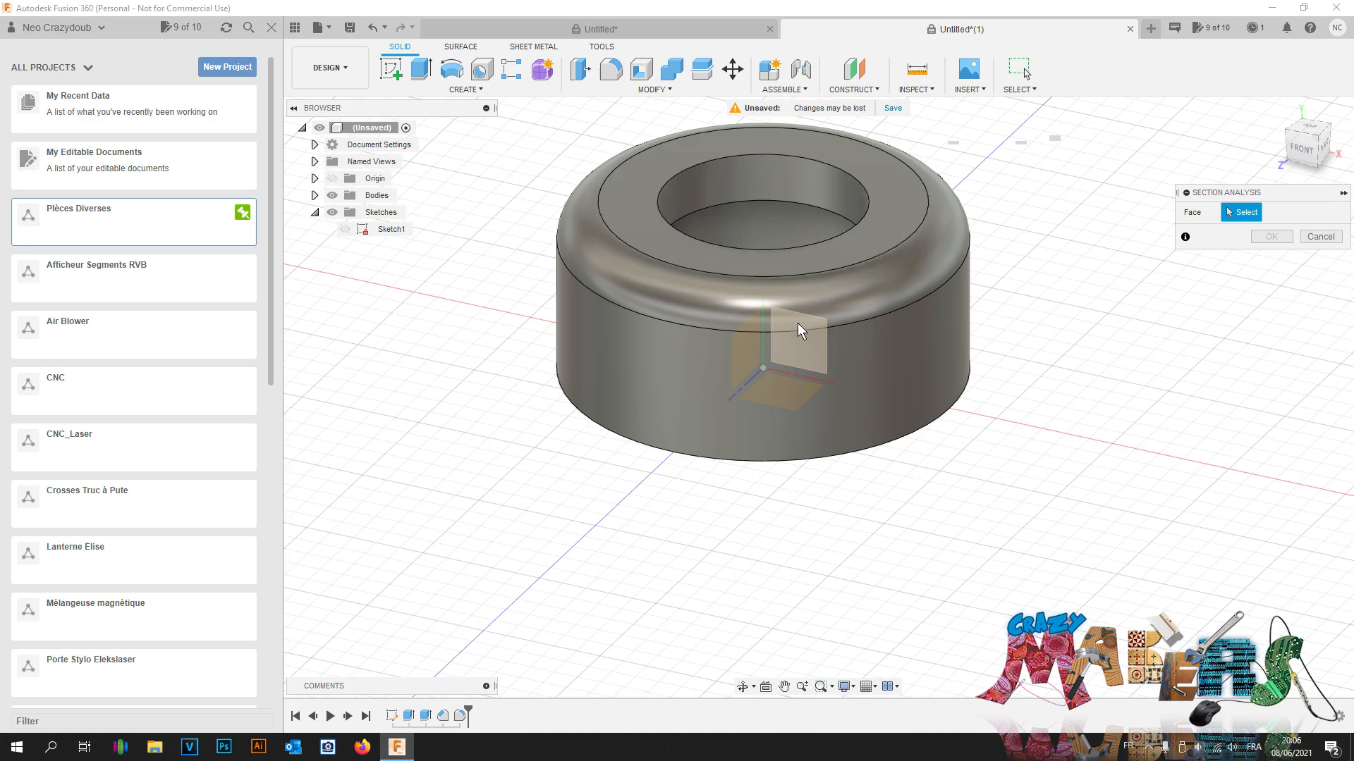
left_click(797, 325)
left_click(1273, 342)
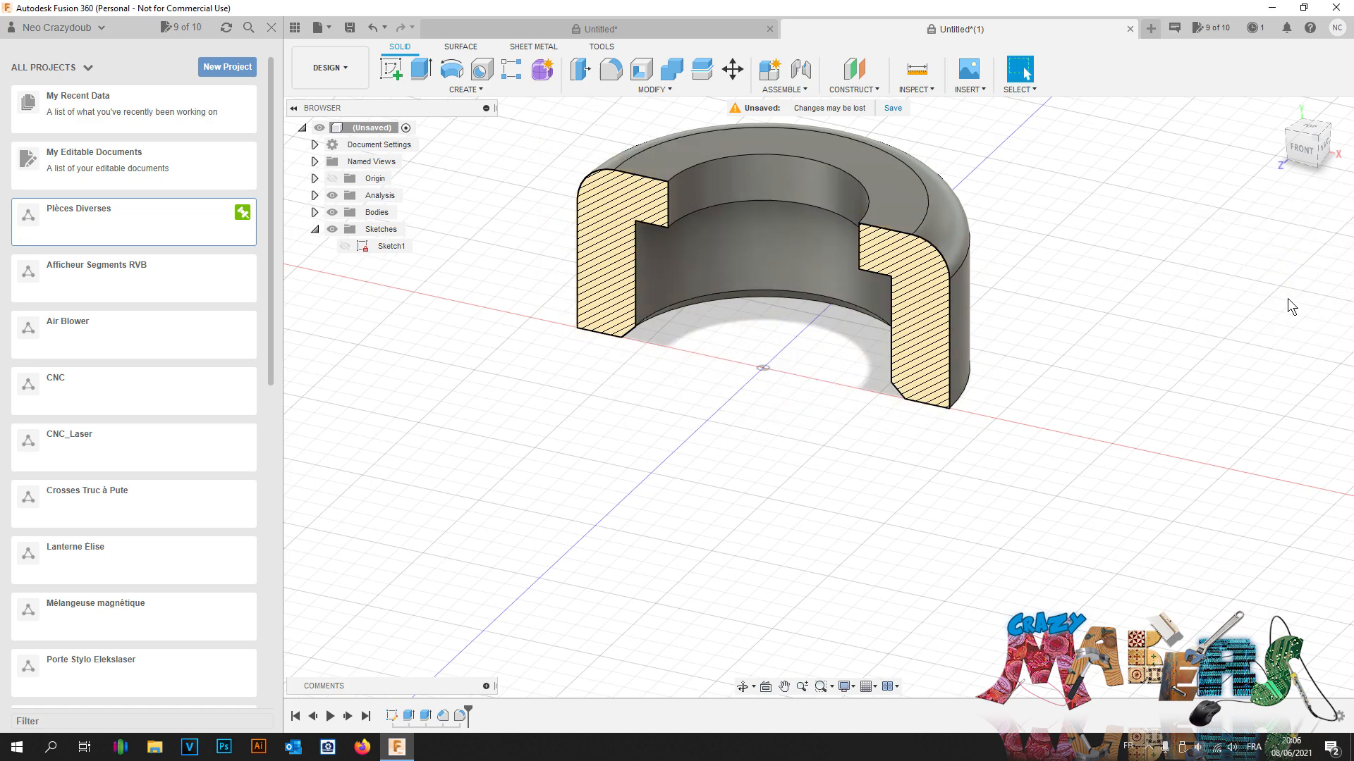
Step: Add a full-length modeled ISO Metric thread to the 55 mm bore: size 60 mm, designation M60x5.5, class 6H, right hand
left_click(1303, 148)
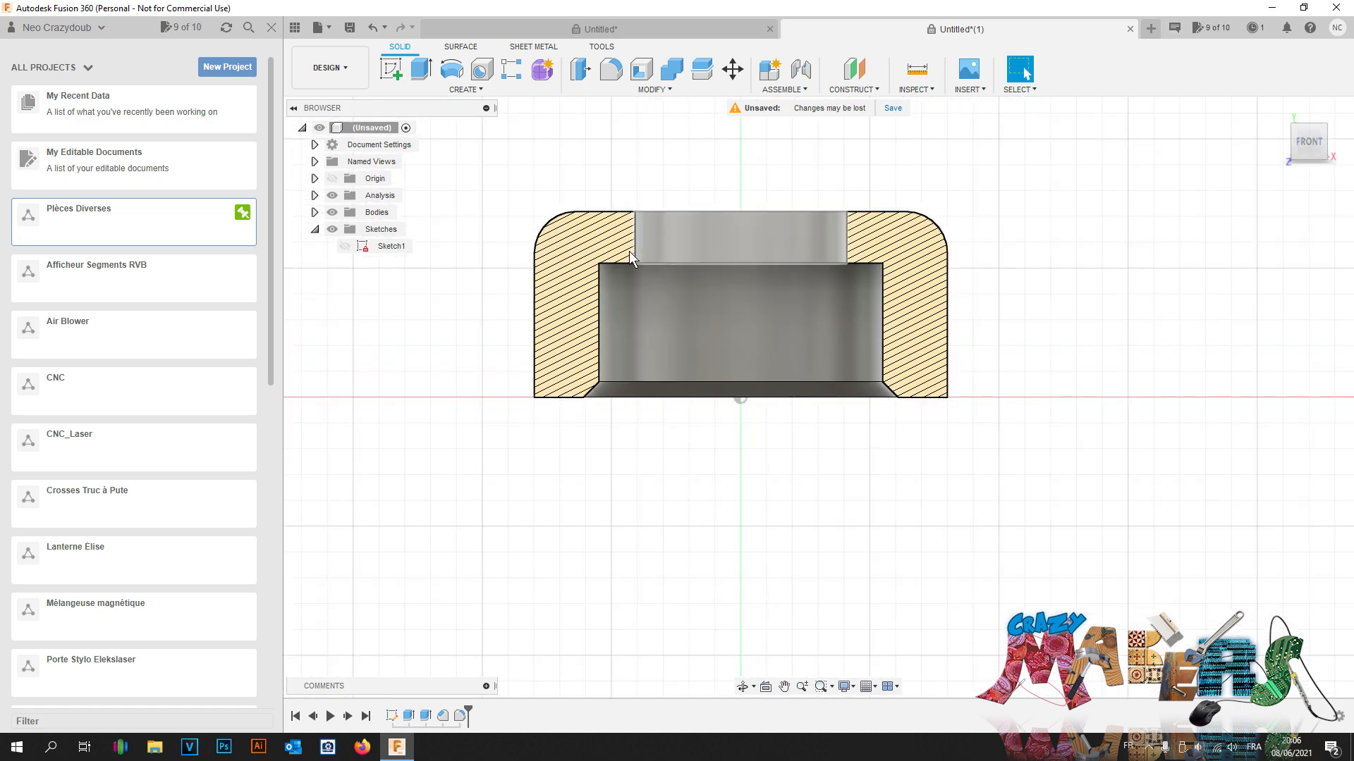
middle_click_drag(629, 239, 653, 501, "shift")
middle_click_drag(459, 707, 438, 693, "shift")
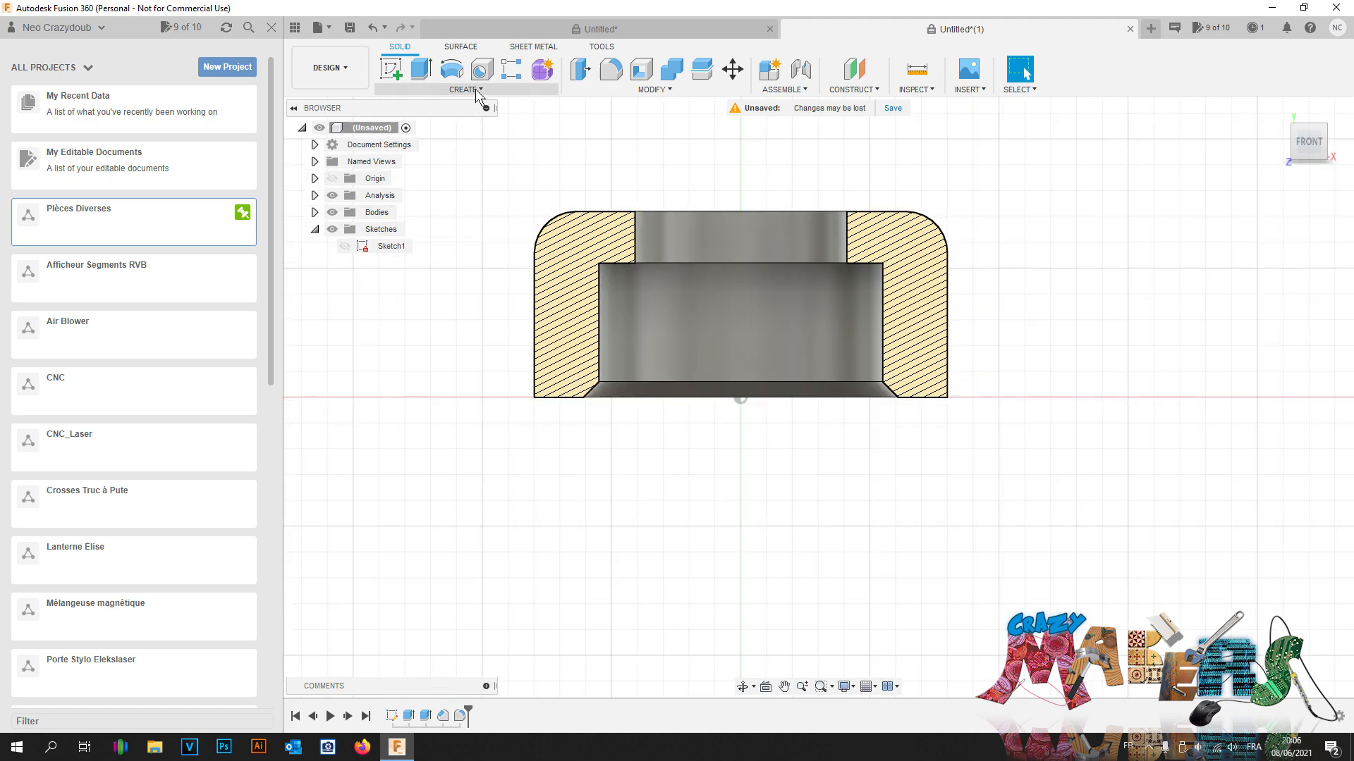
left_click(620, 89)
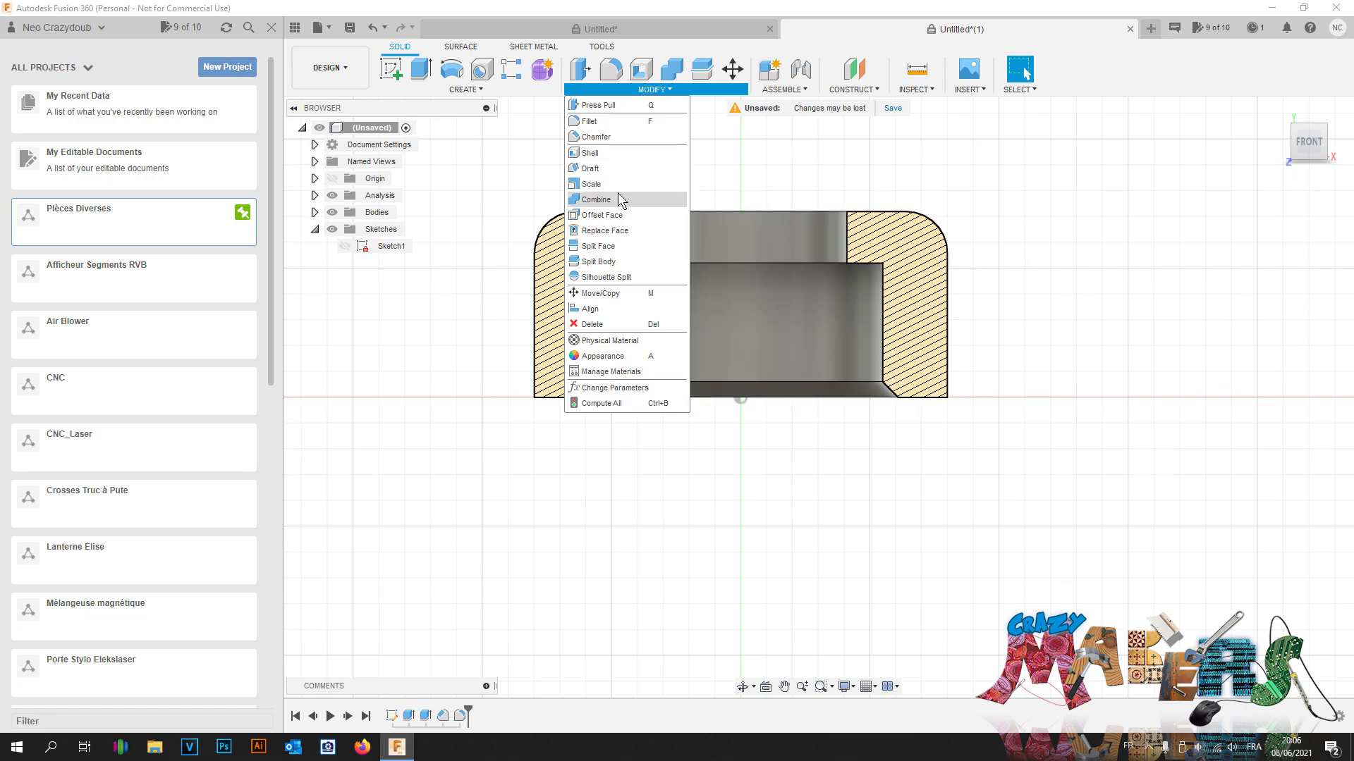
left_click(480, 87)
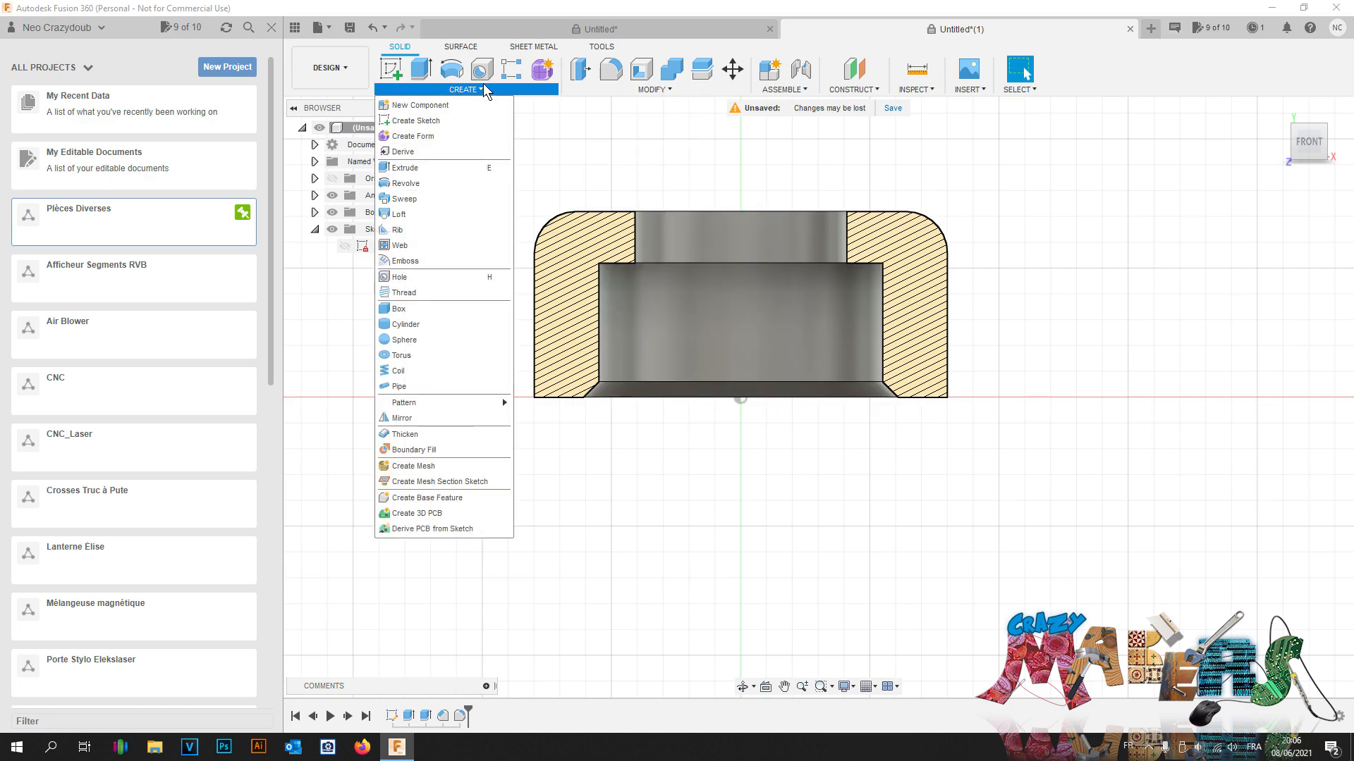
left_click(408, 295)
left_click(770, 342)
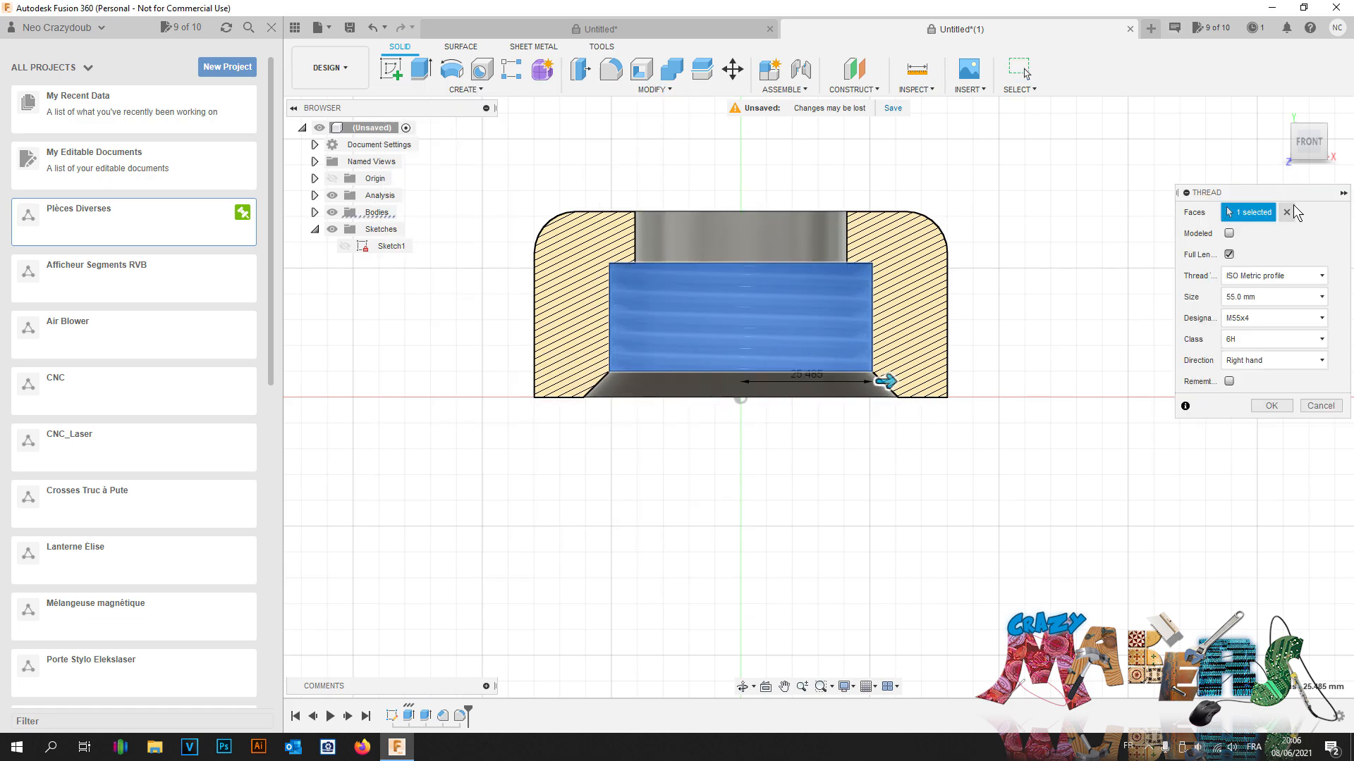
left_click(1229, 234)
left_click(1276, 318)
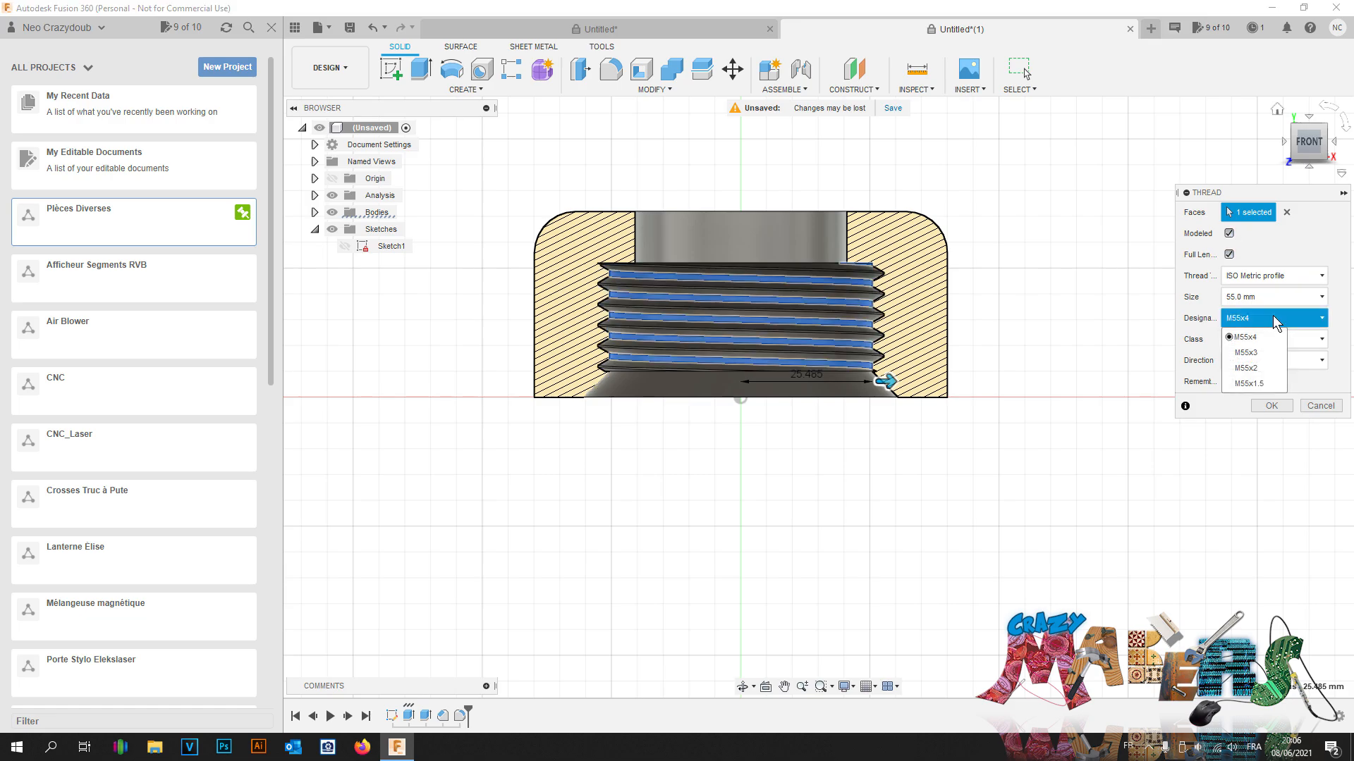
left_click(1250, 299)
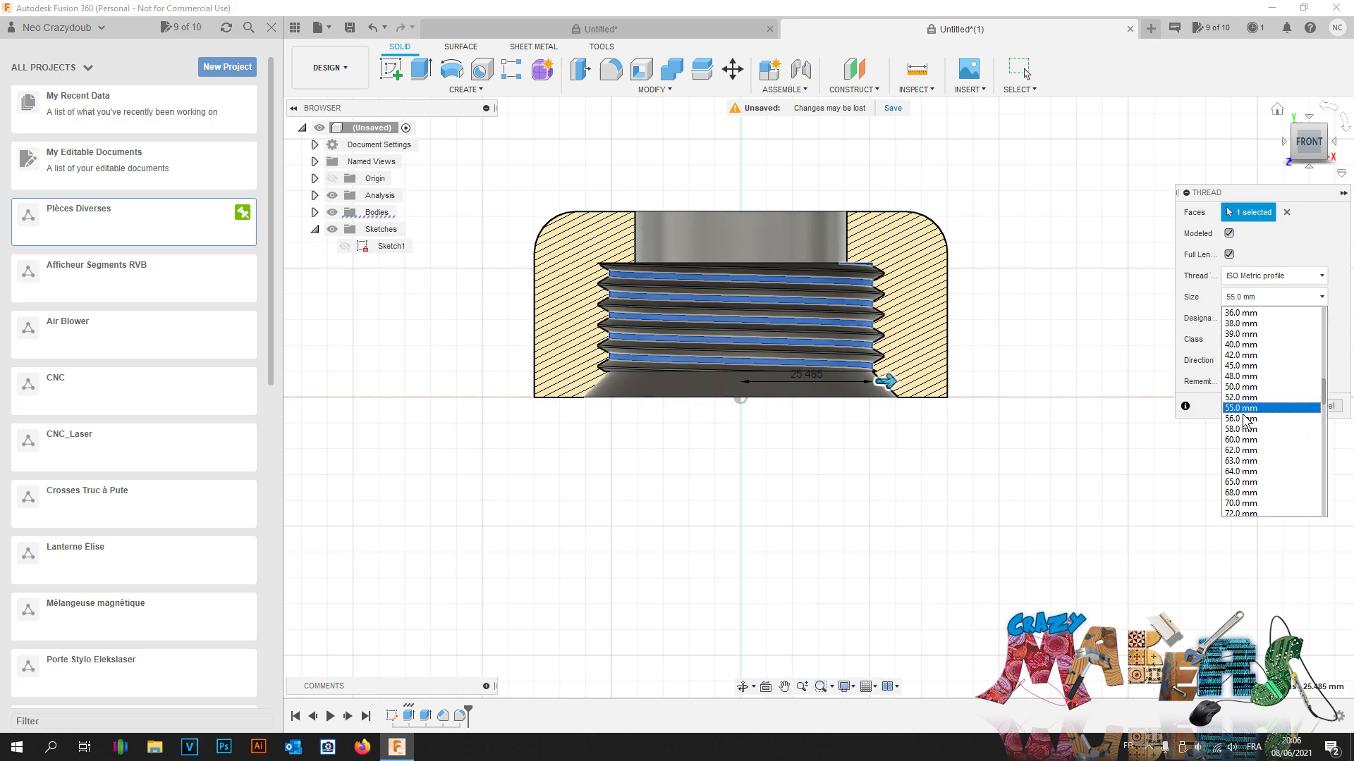
left_click(1251, 319)
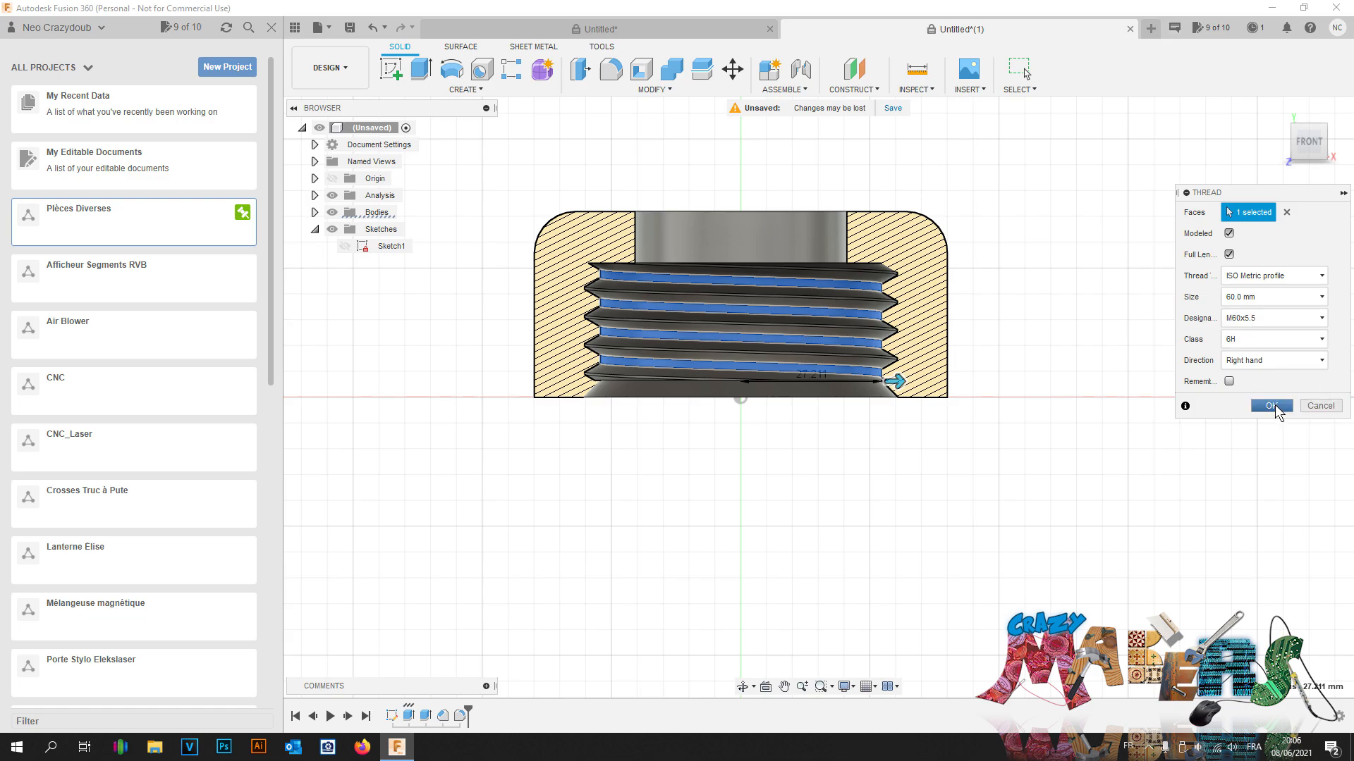
left_click(1274, 404)
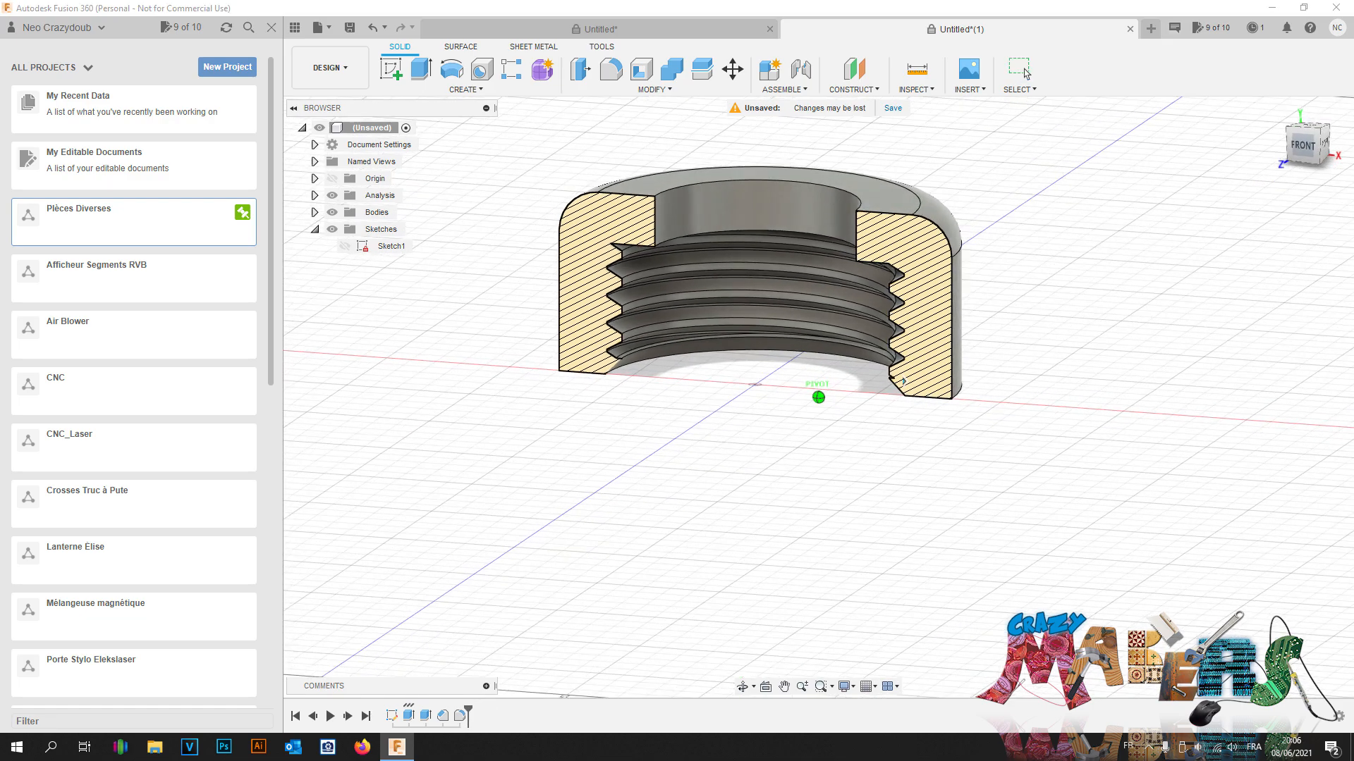
Step: Offset three helical faces of the internal thread by -0.4 mm for clearance
scroll(748, 294, "up", 3)
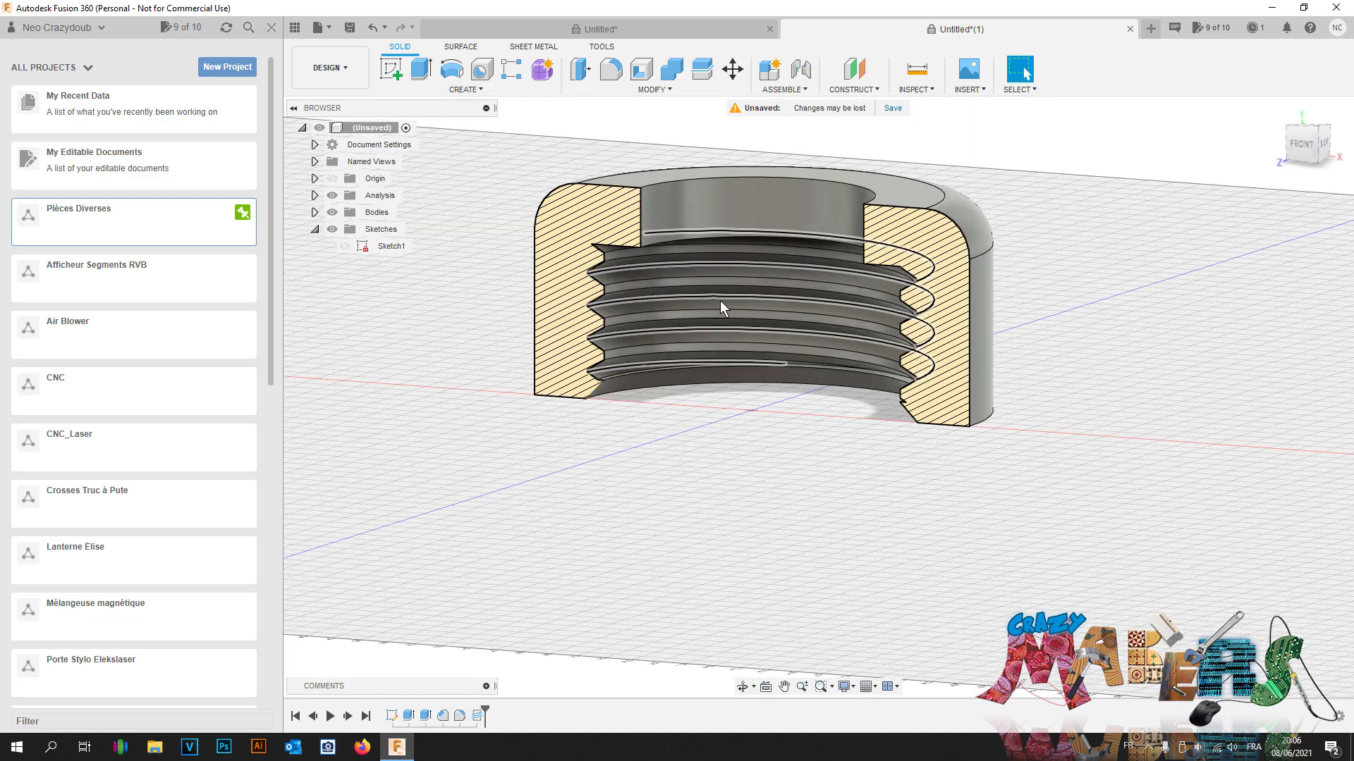
scroll(720, 308, "up", 3)
left_click(652, 90)
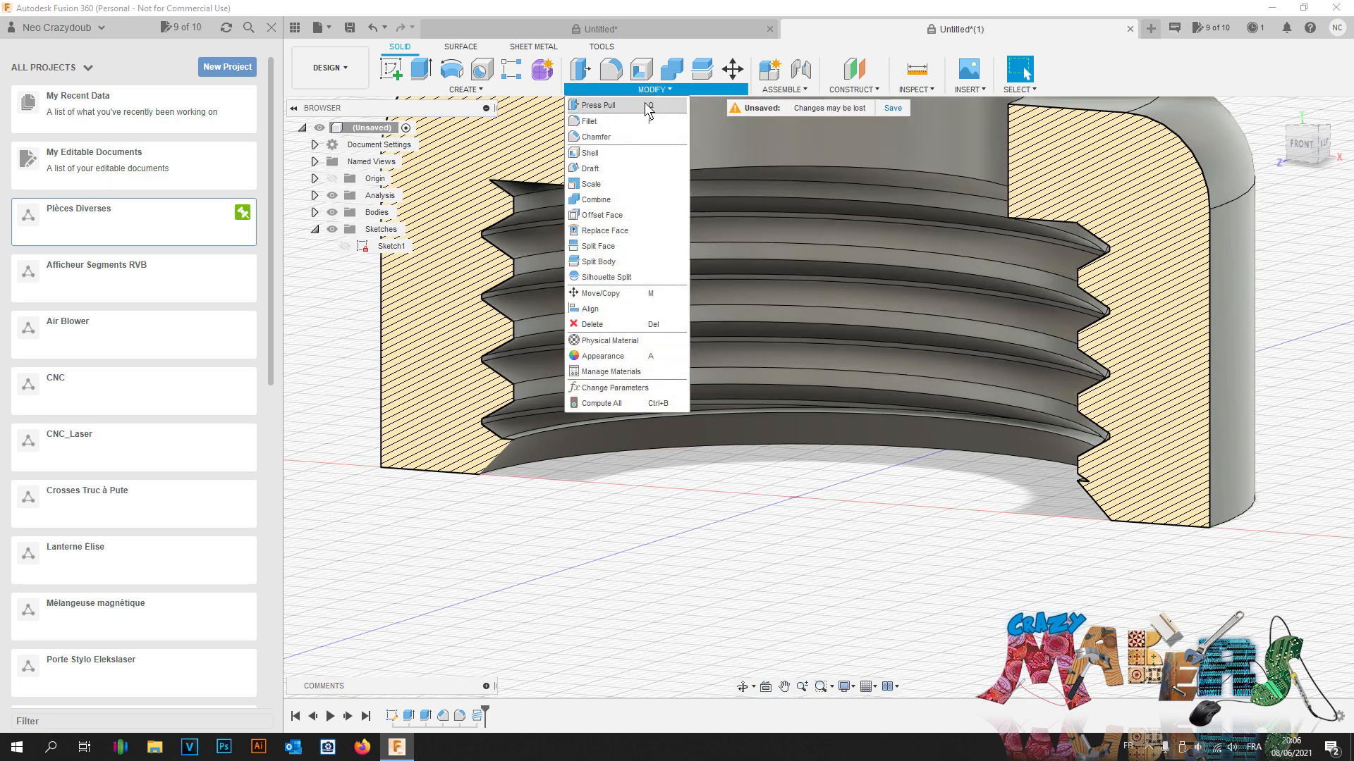
left_click(604, 214)
left_click(518, 406)
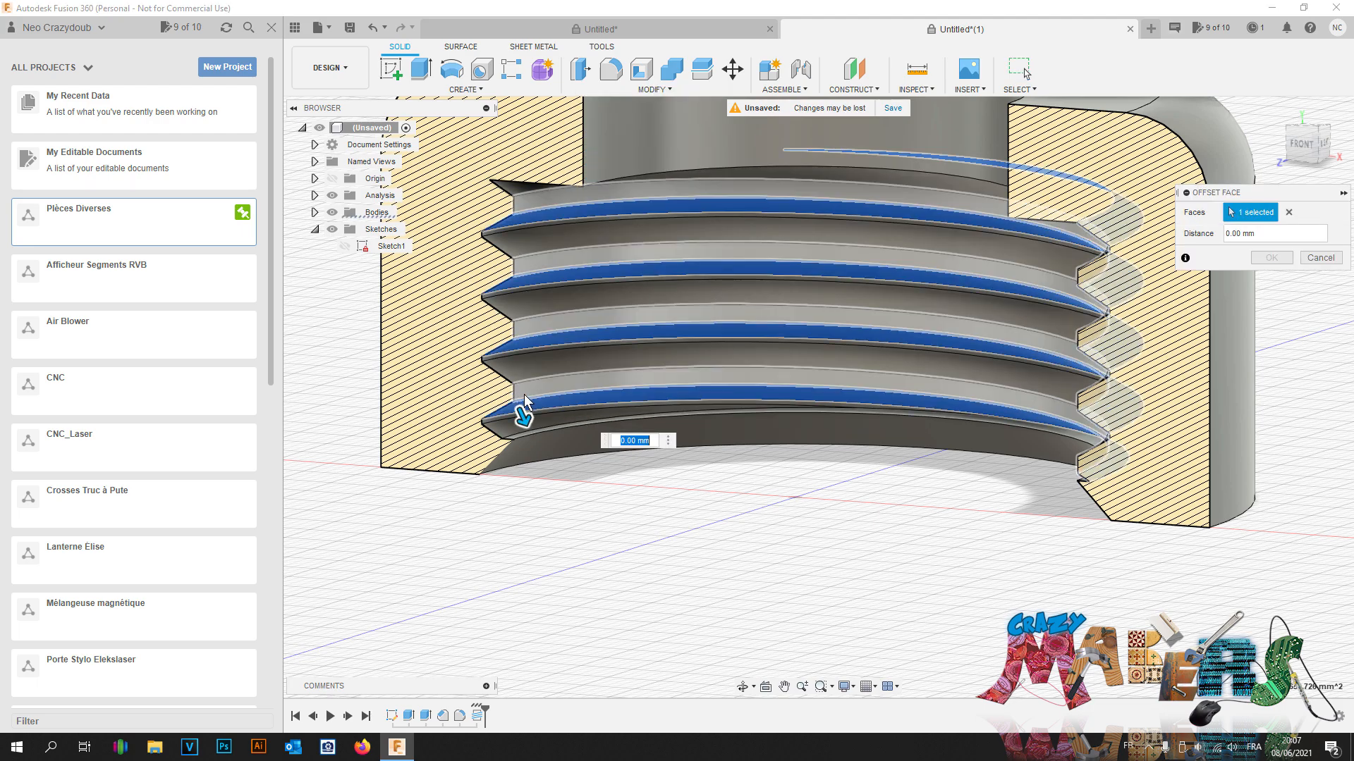
left_click(530, 387)
left_click(637, 383)
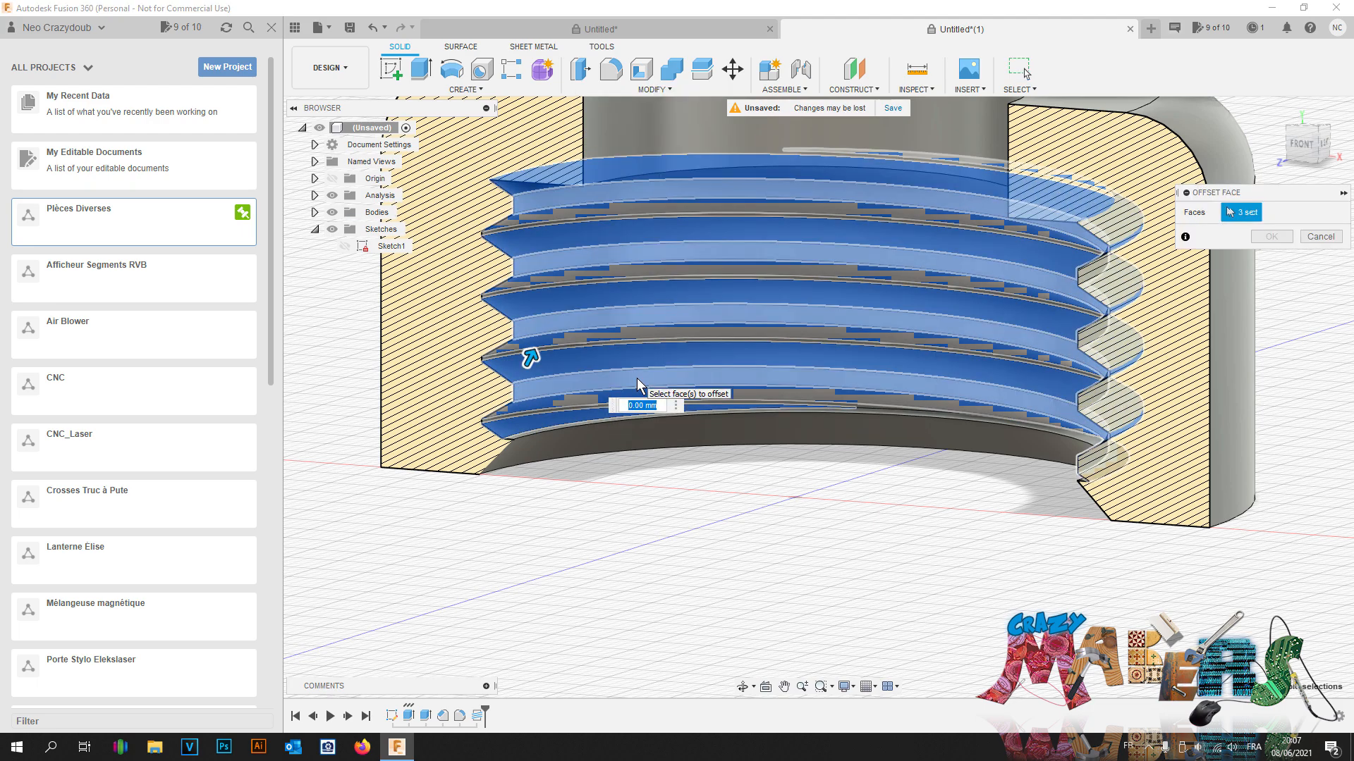
type("-0.")
type("2")
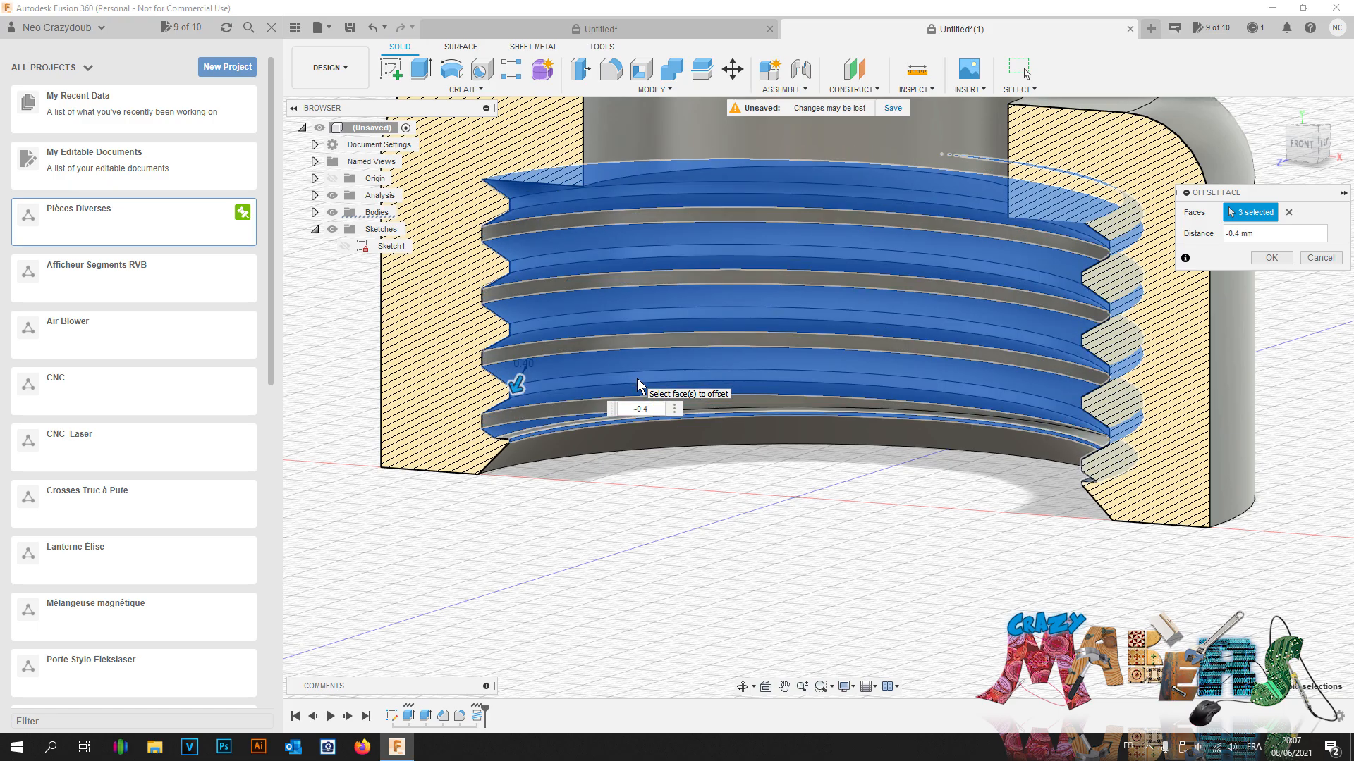
key("Return")
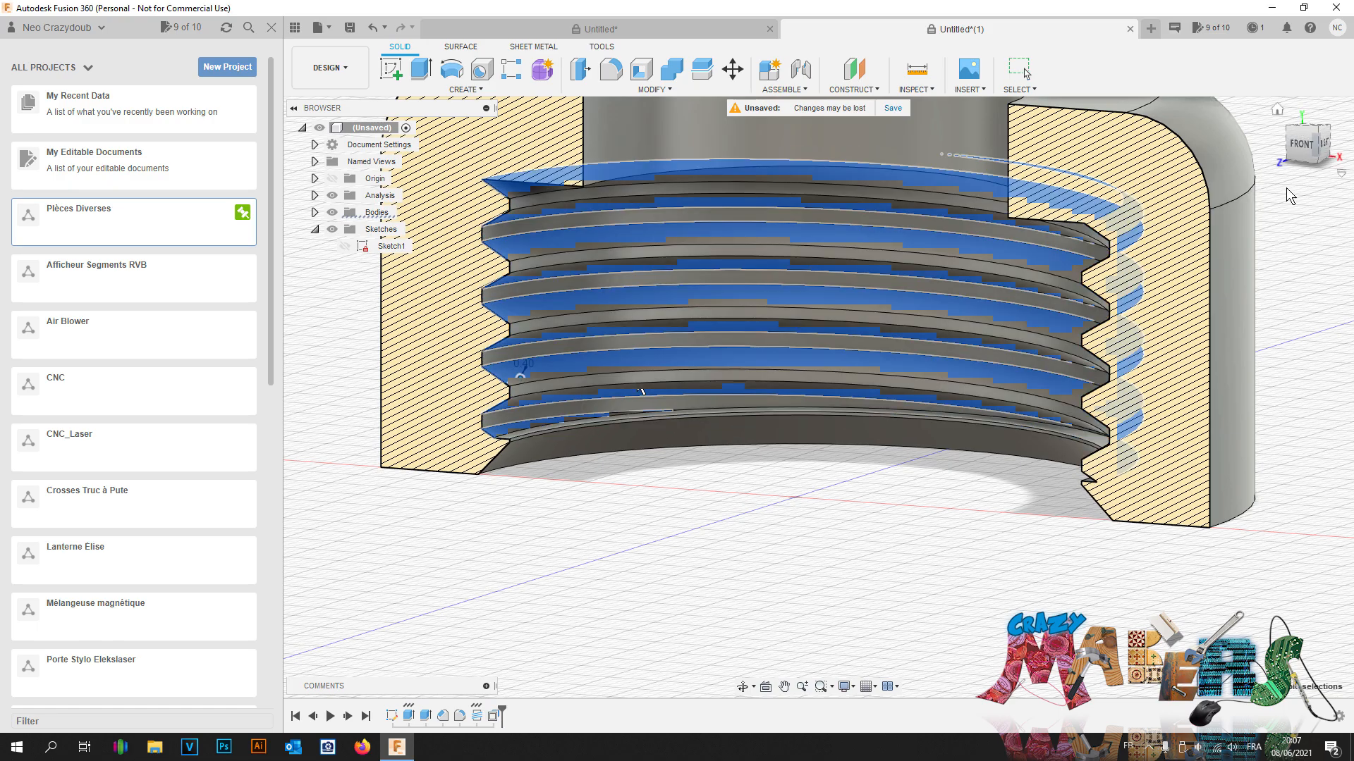
Step: Inspect the offset thread in section and hide the section analysis so the whole body is displayed
left_click(1300, 150)
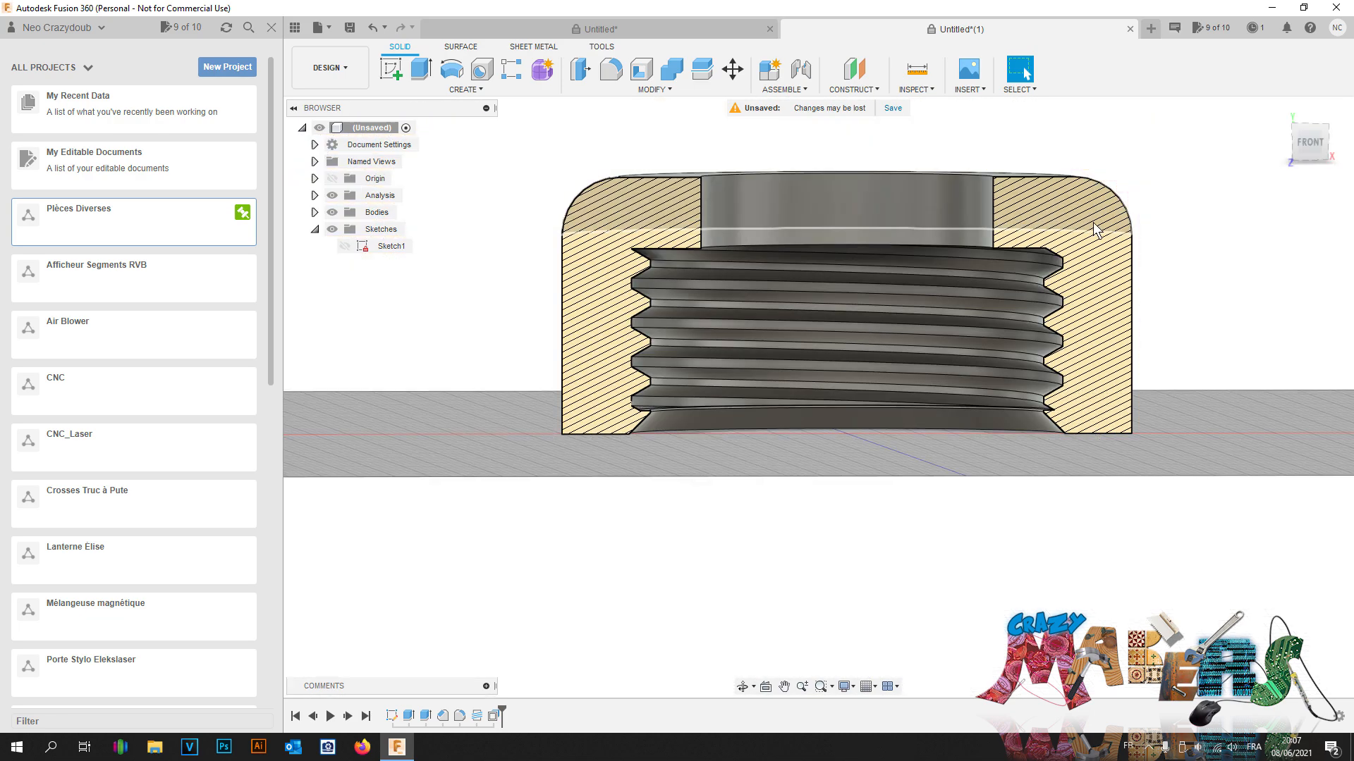
left_click_drag(1322, 148, 1303, 161)
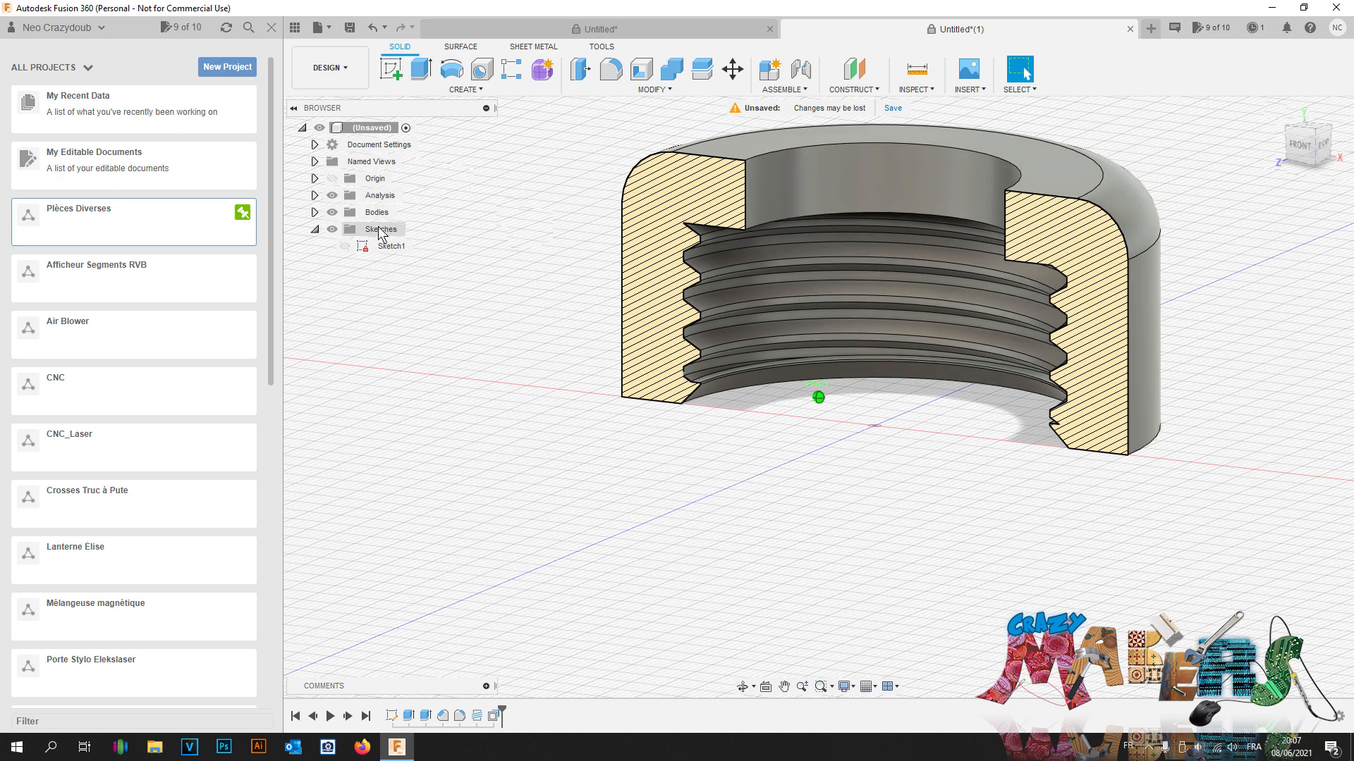
left_click(332, 196)
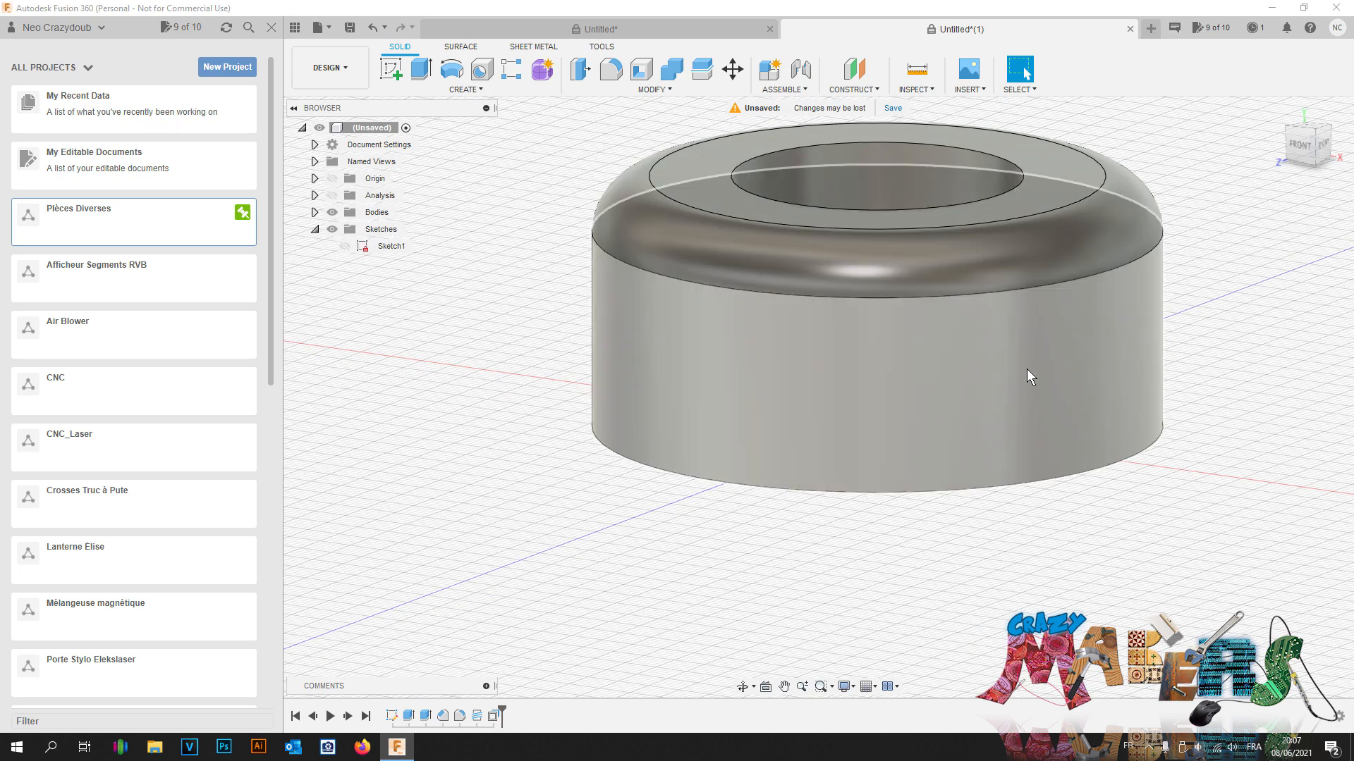
left_click_drag(1299, 145, 1273, 171)
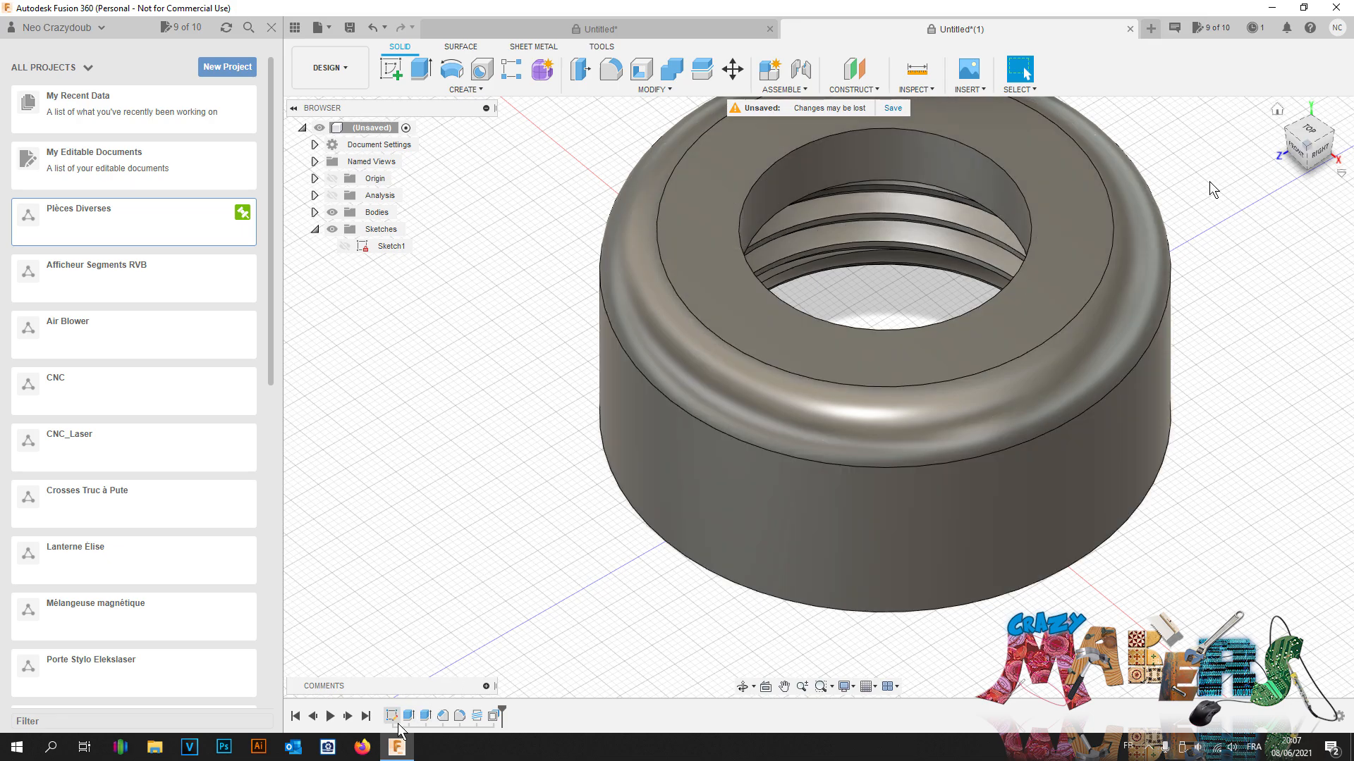
Step: Start a new sketch on the body's flat bottom ring face
left_click(1305, 131)
left_click_drag(1313, 141, 1285, 44)
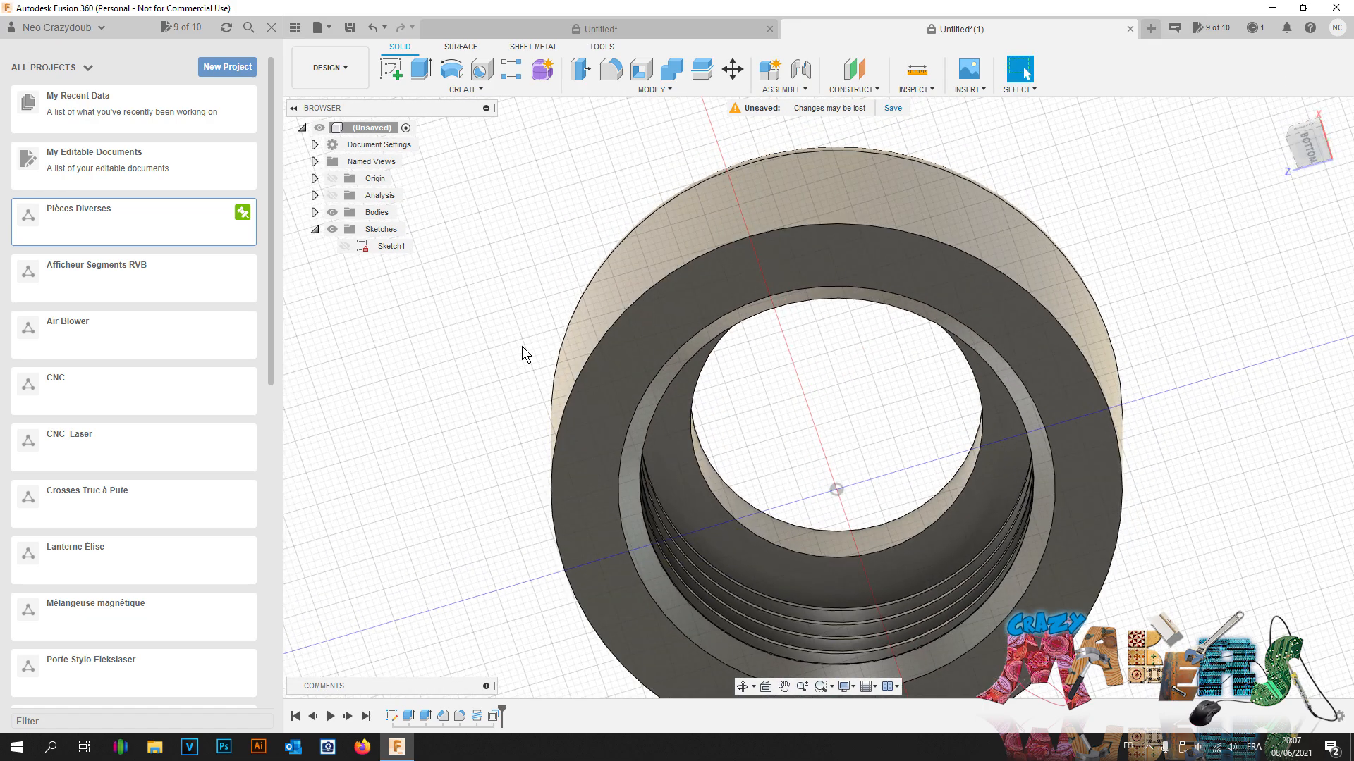
left_click(399, 68)
left_click(980, 298)
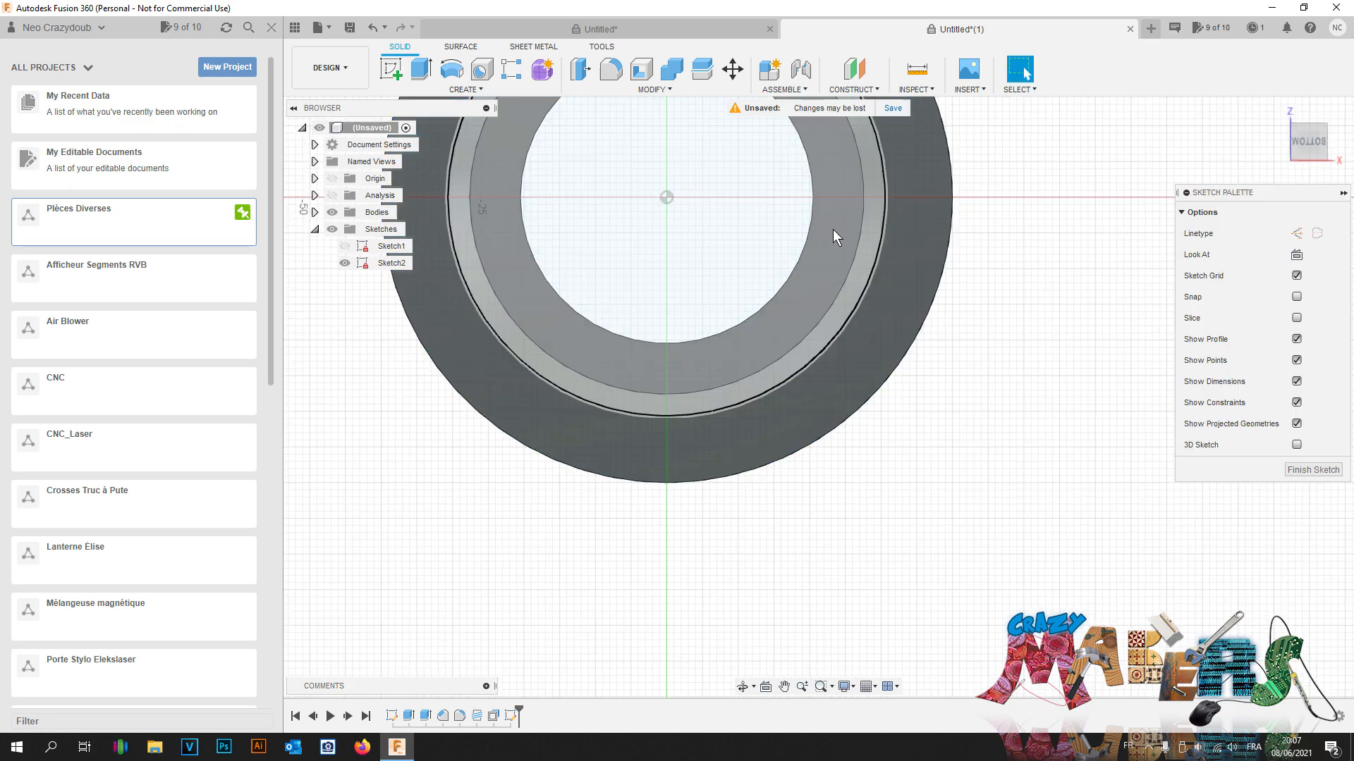
Step: Draw a construction line from the origin along the Z axis to a point beyond the body's outer edge
key("l")
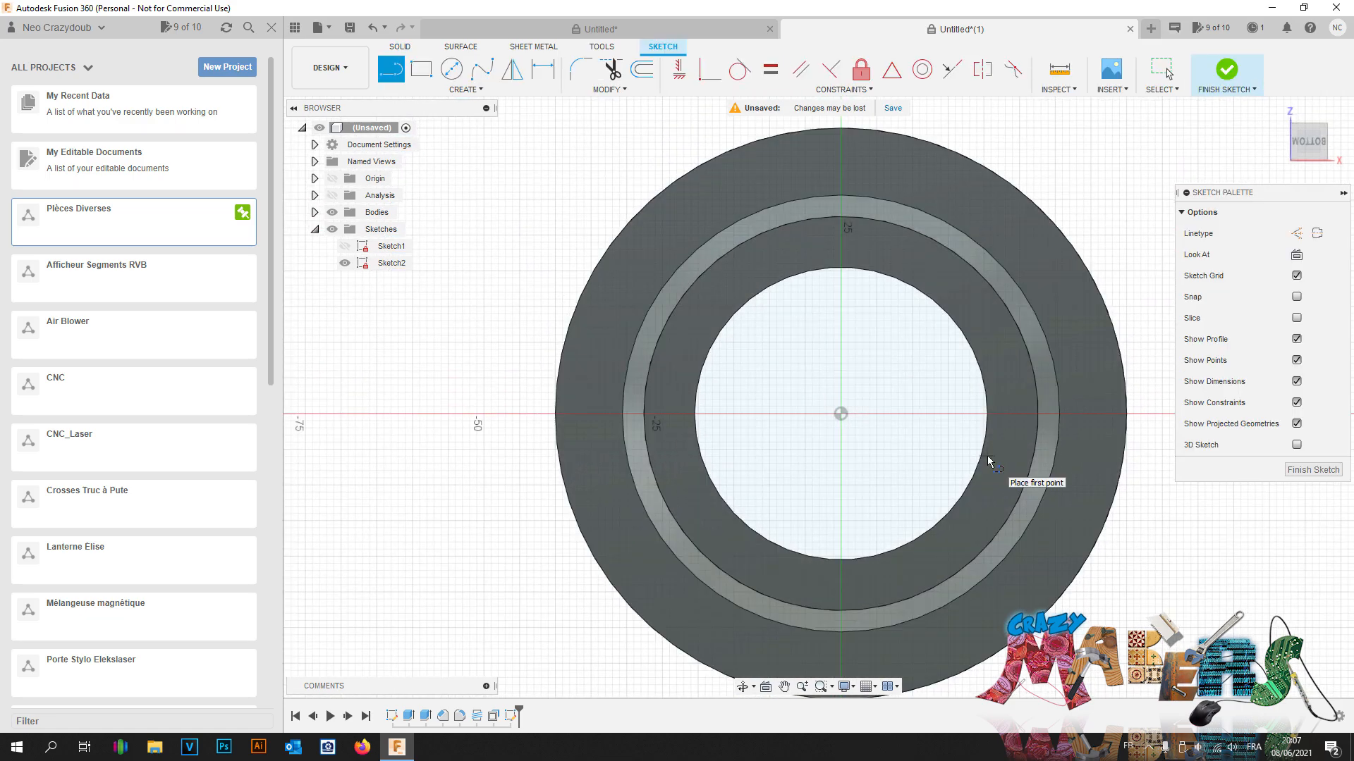
left_click(841, 415)
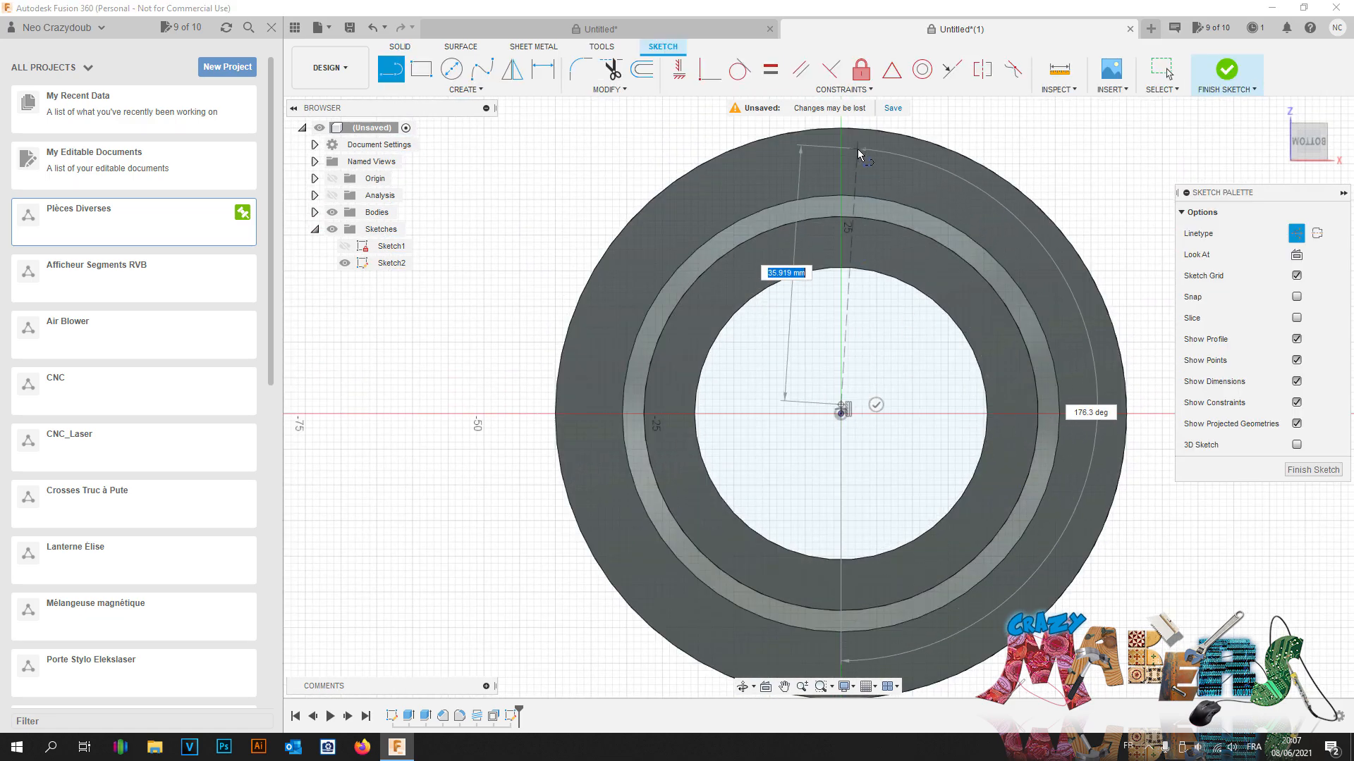
middle_click_drag(847, 100, 846, 194)
left_click(849, 192)
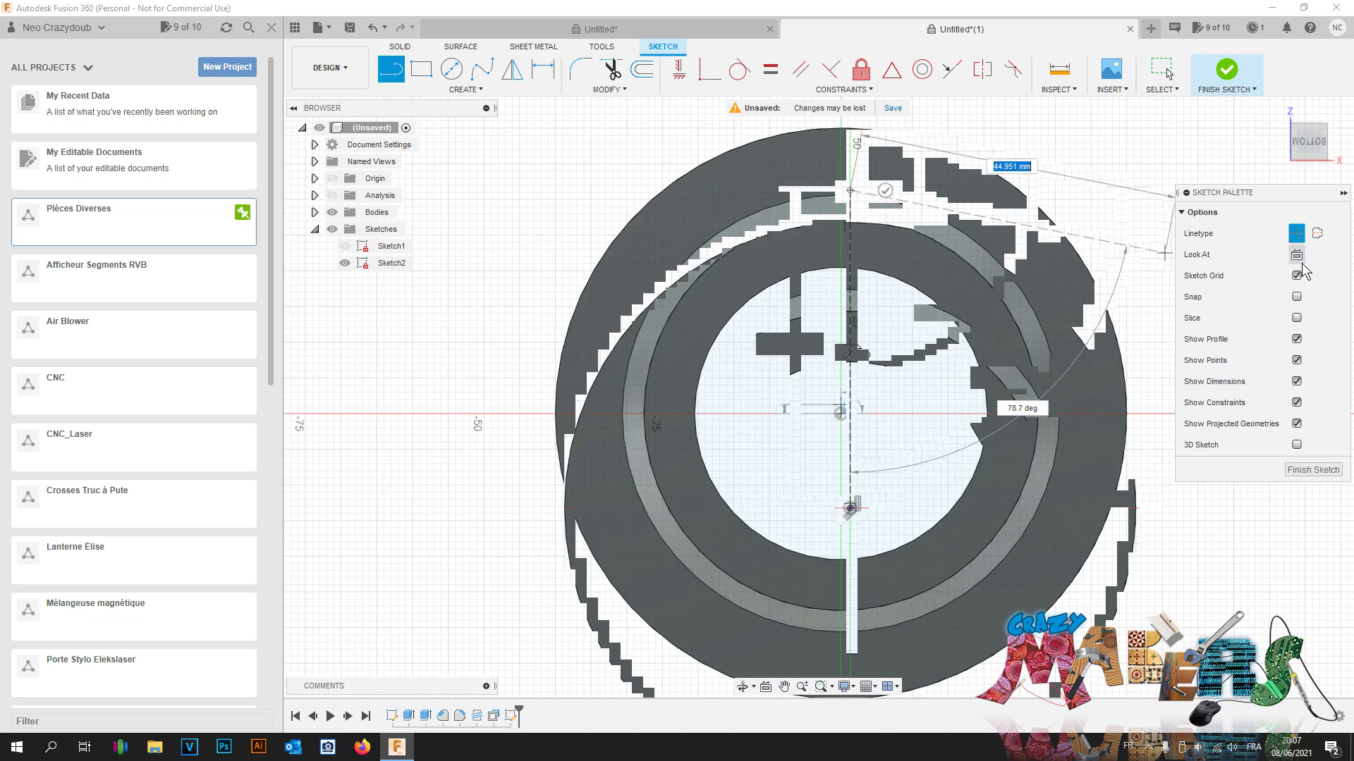
key("Escape")
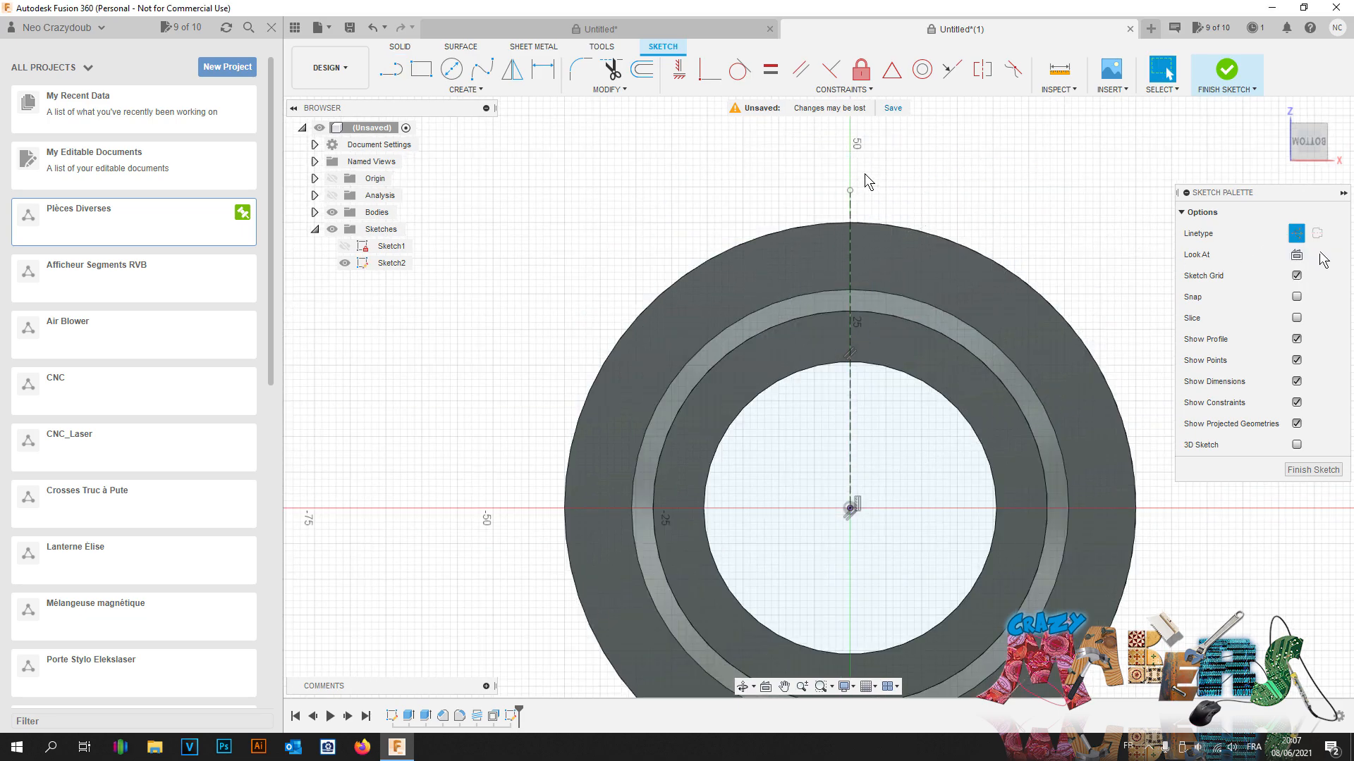
Step: Draw an 8 mm diameter circle centred where the construction line crosses the body's outer edge
key("c")
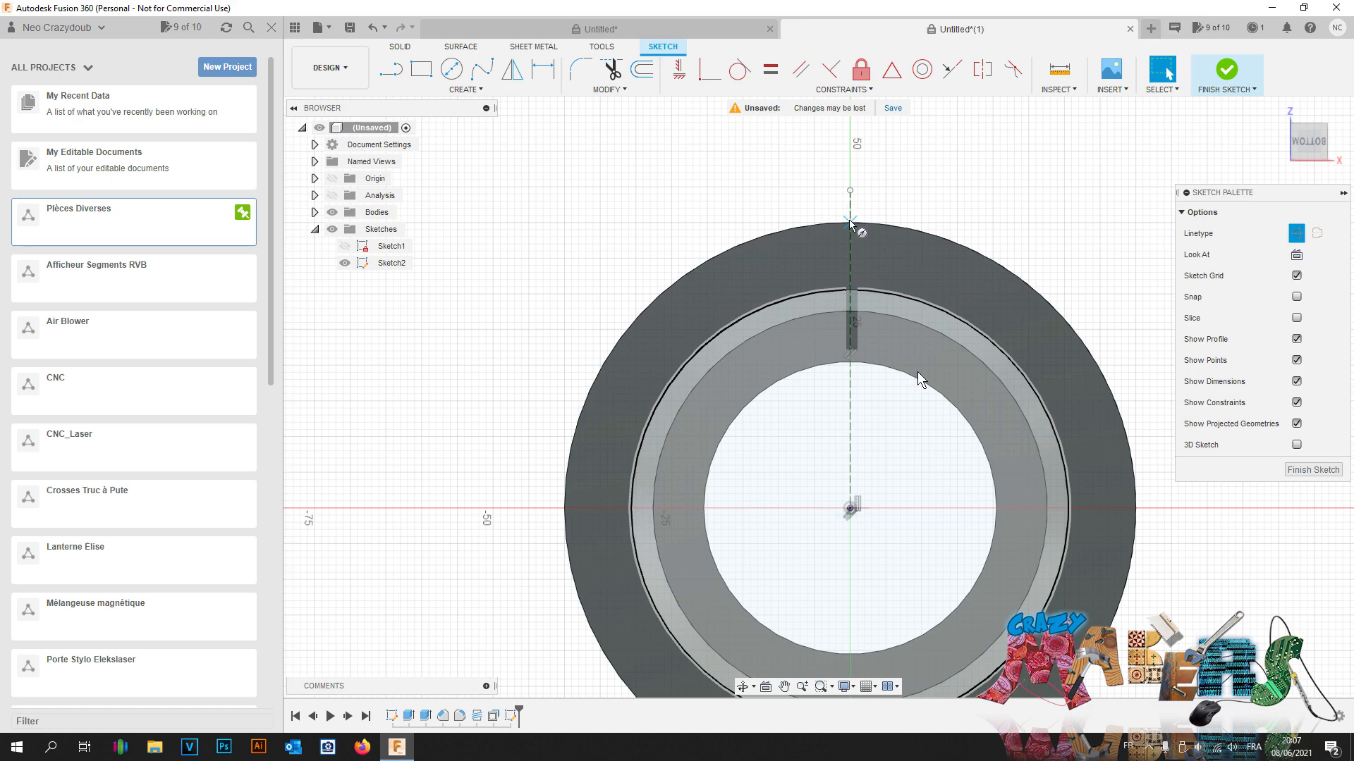
left_click(849, 191)
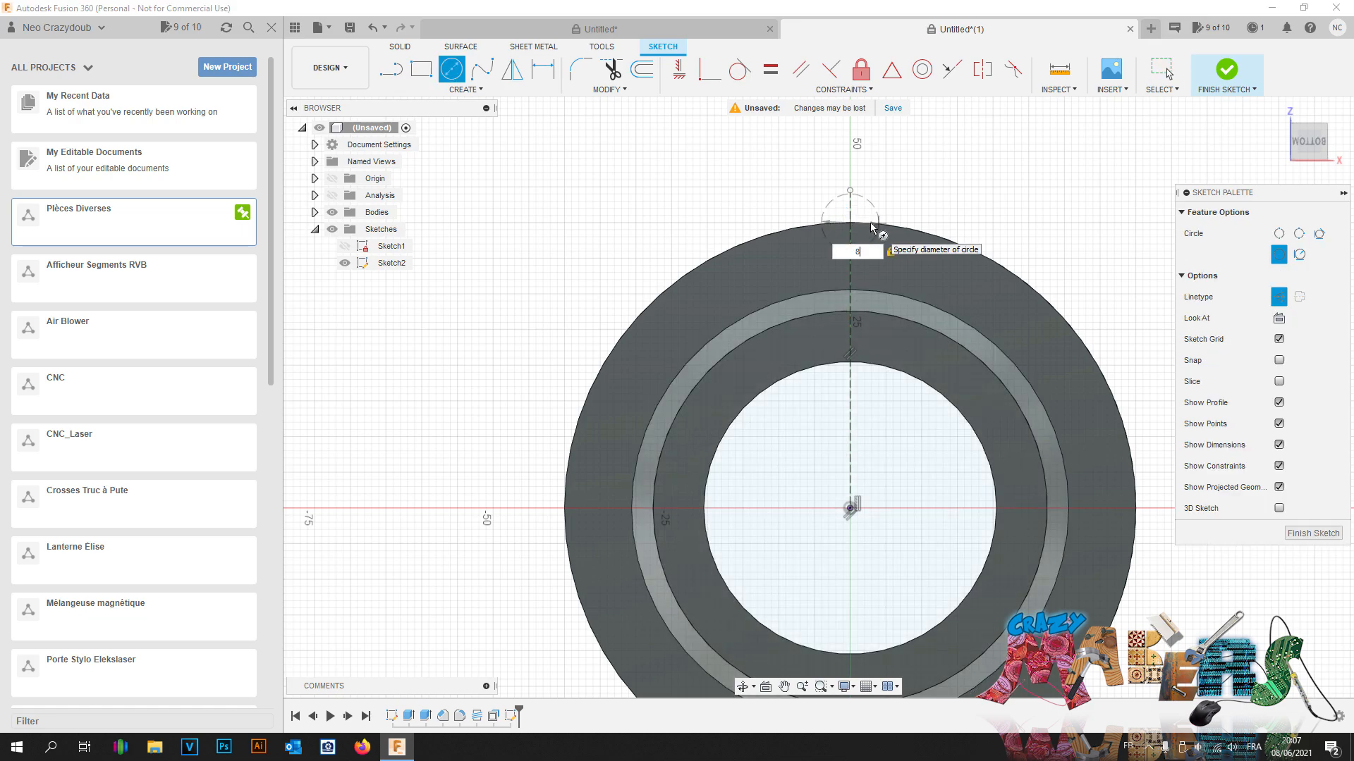
key("Return")
scroll(872, 226, "down", 1)
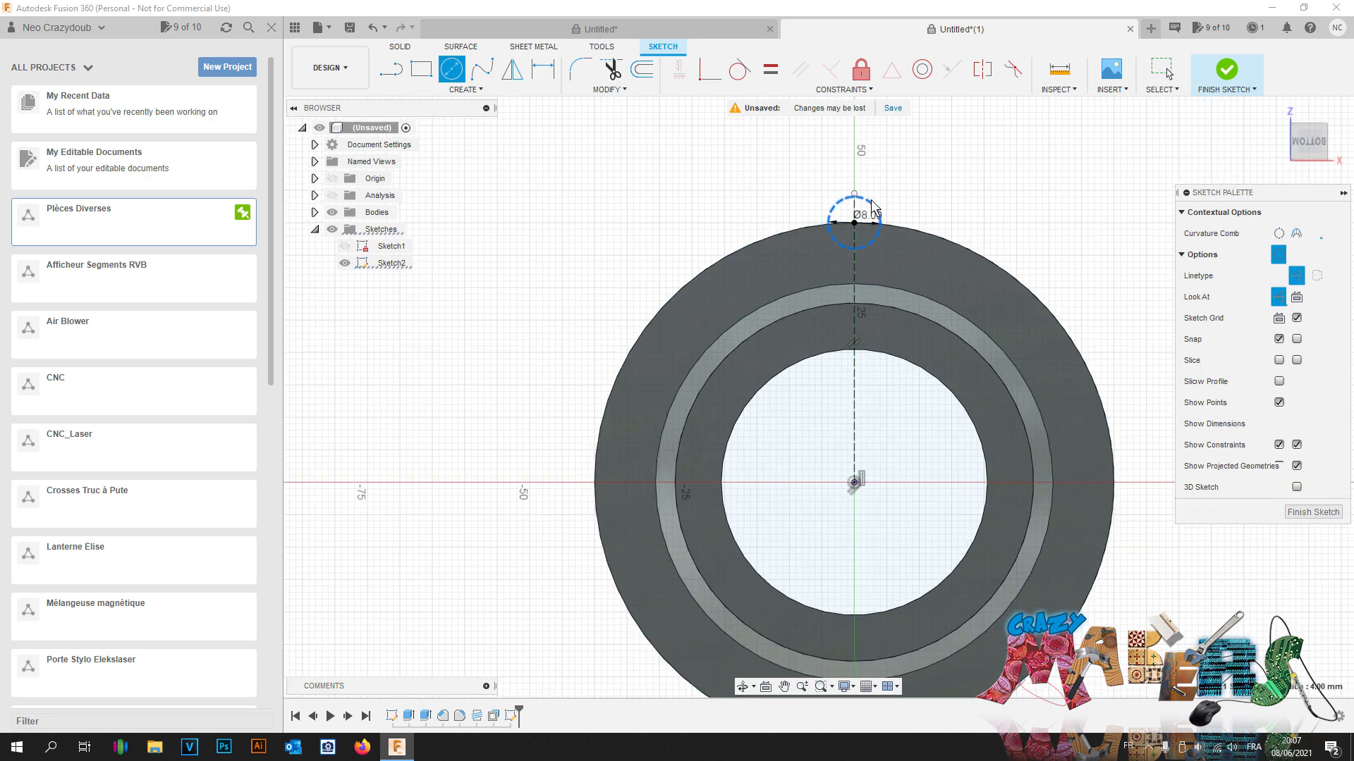
key("Escape")
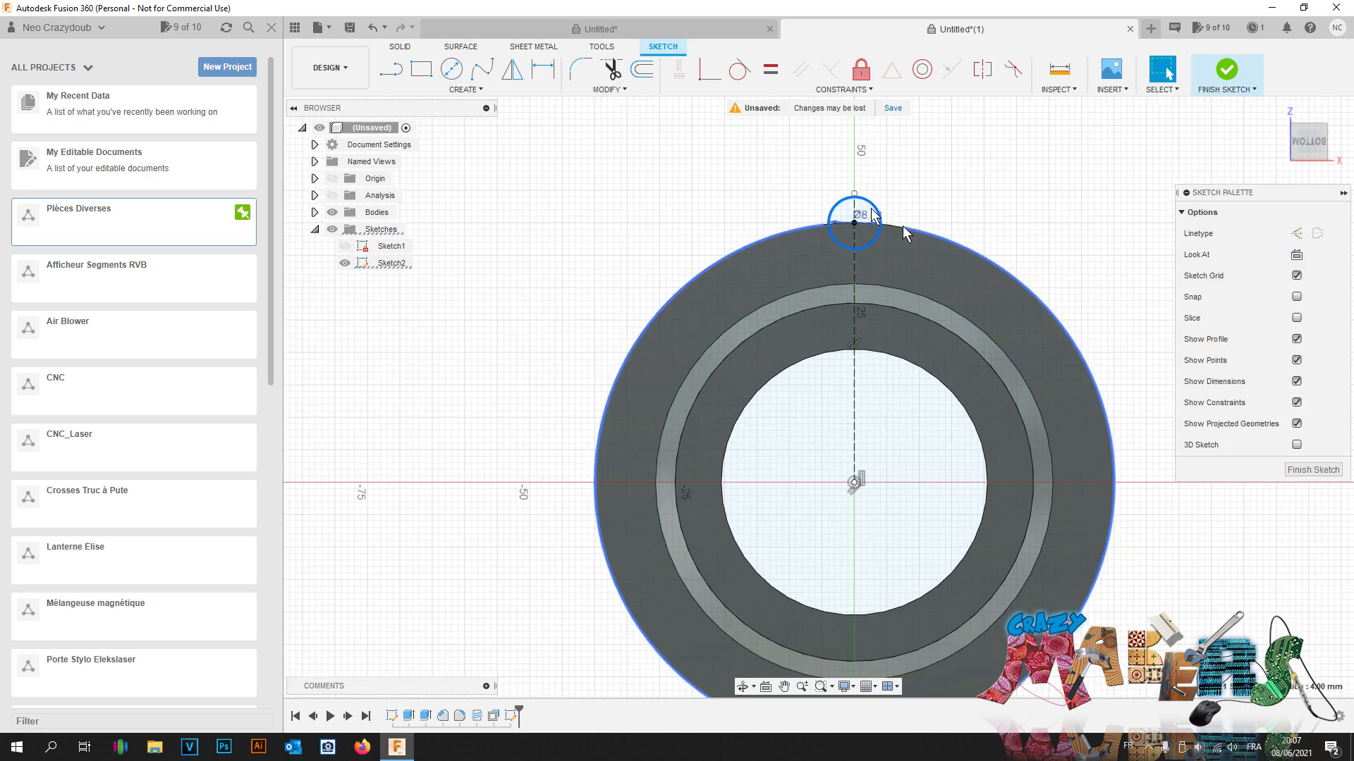
Step: Pattern the 8 mm circle around the origin over a full circle with 15 instances and finish the sketch
left_click(480, 90)
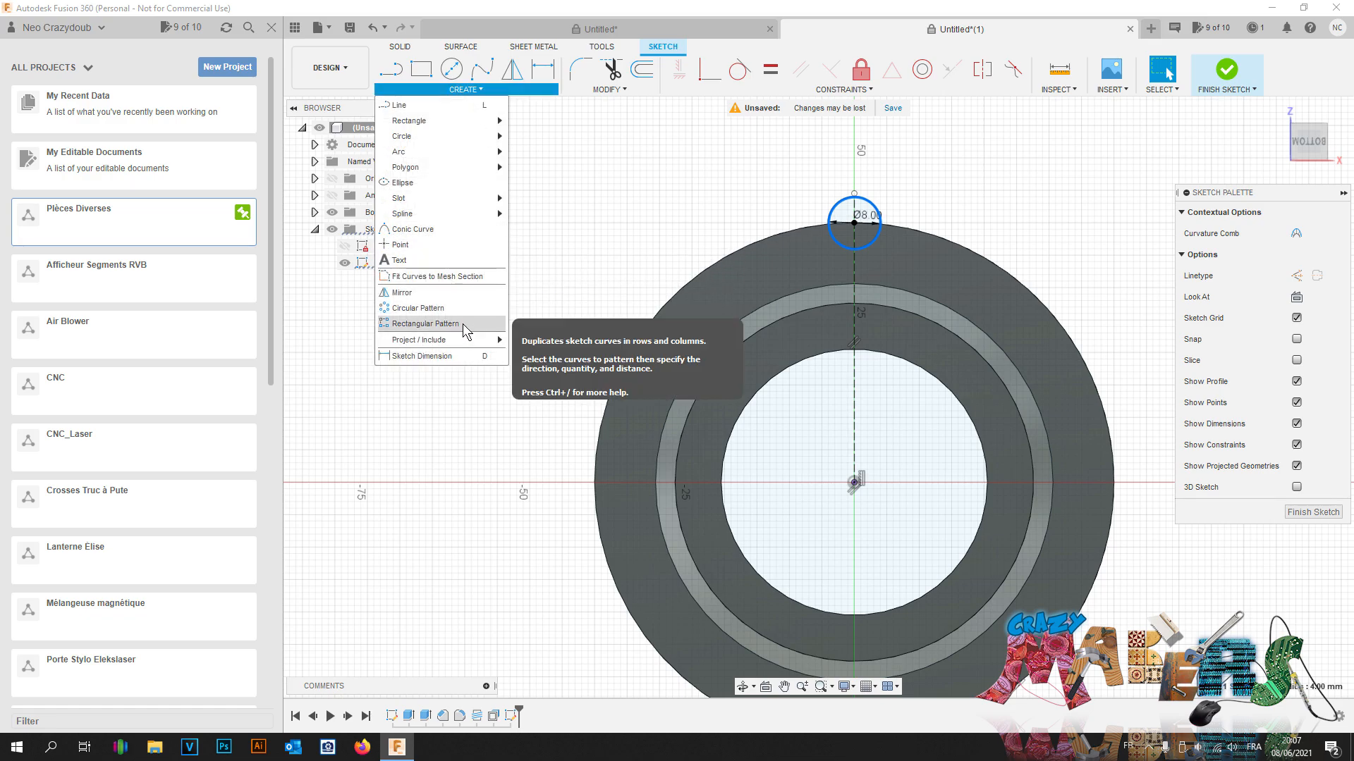
left_click(447, 310)
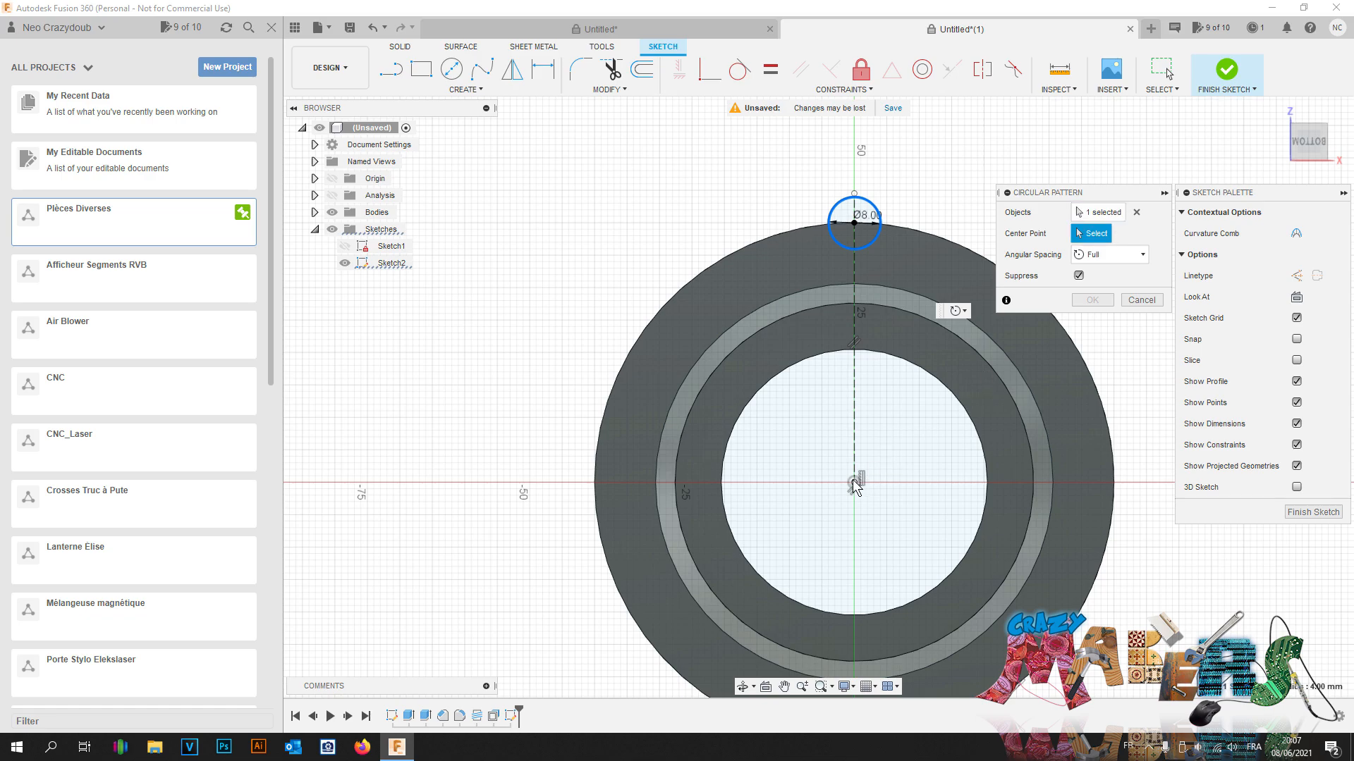
left_click(853, 485)
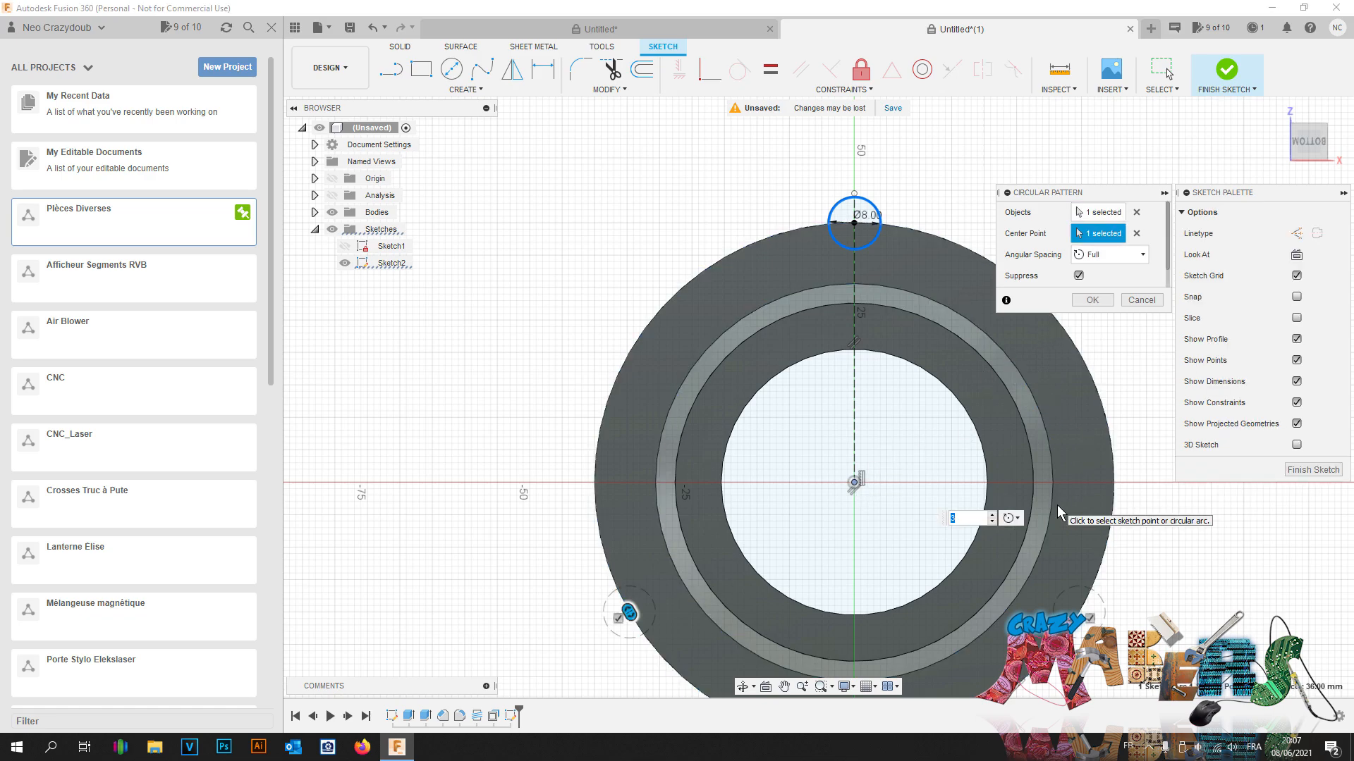
type("25")
key("Return")
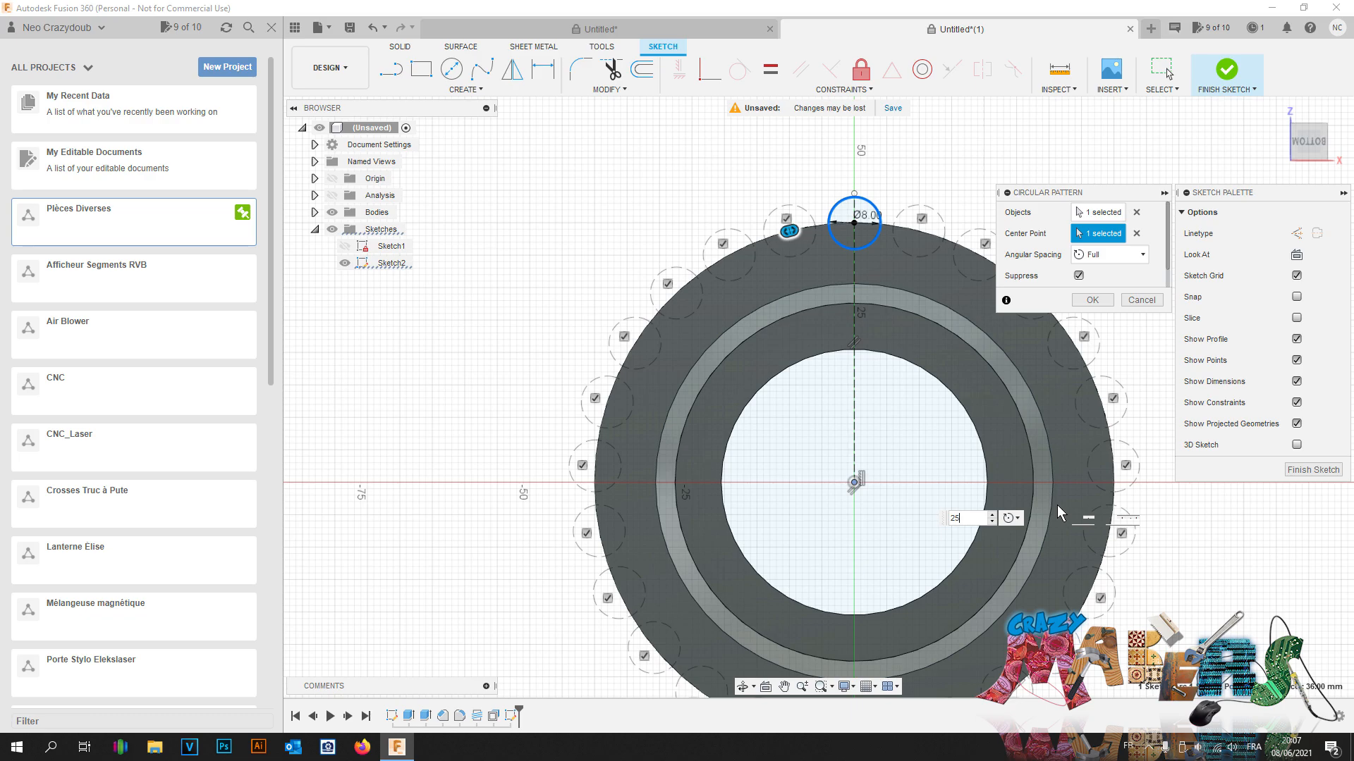
key("BackSpace")
key("BackSpace")
type("20")
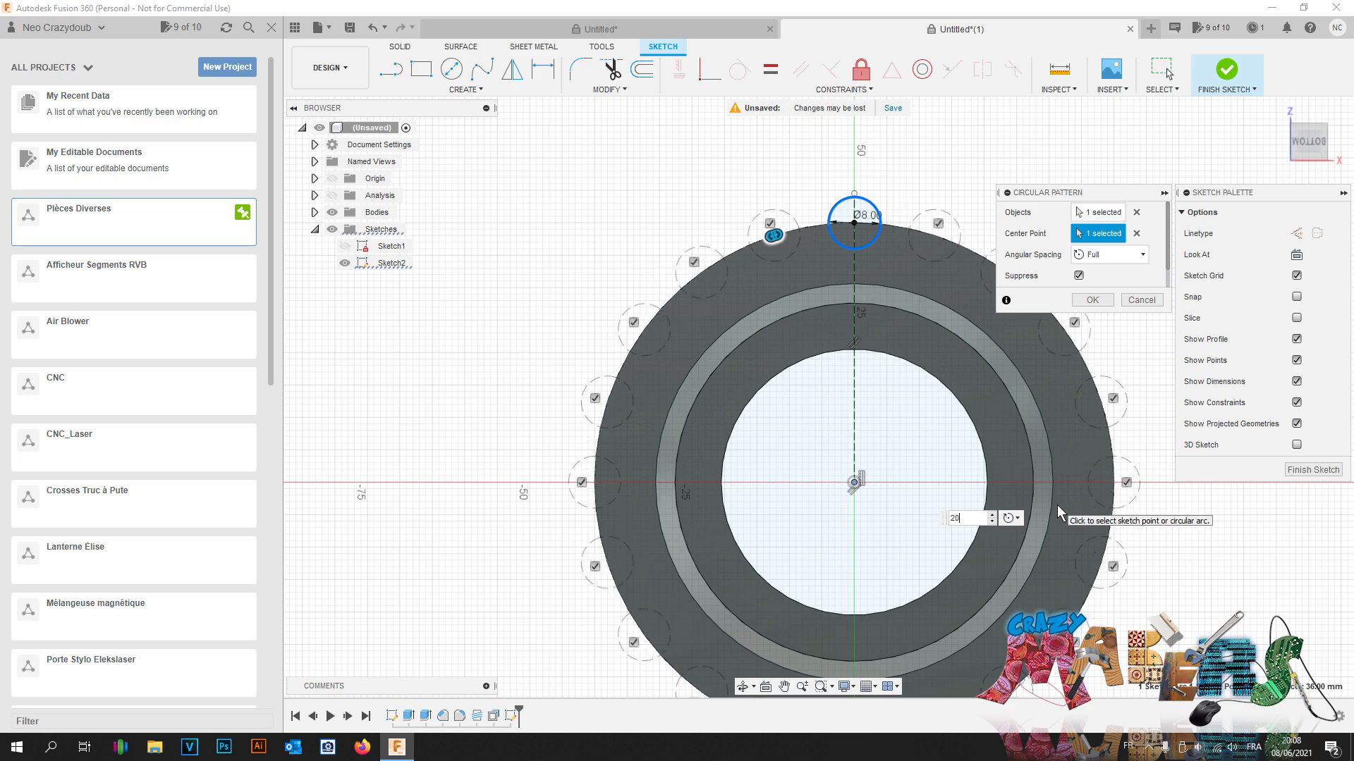
key("BackSpace")
key("BackSpace")
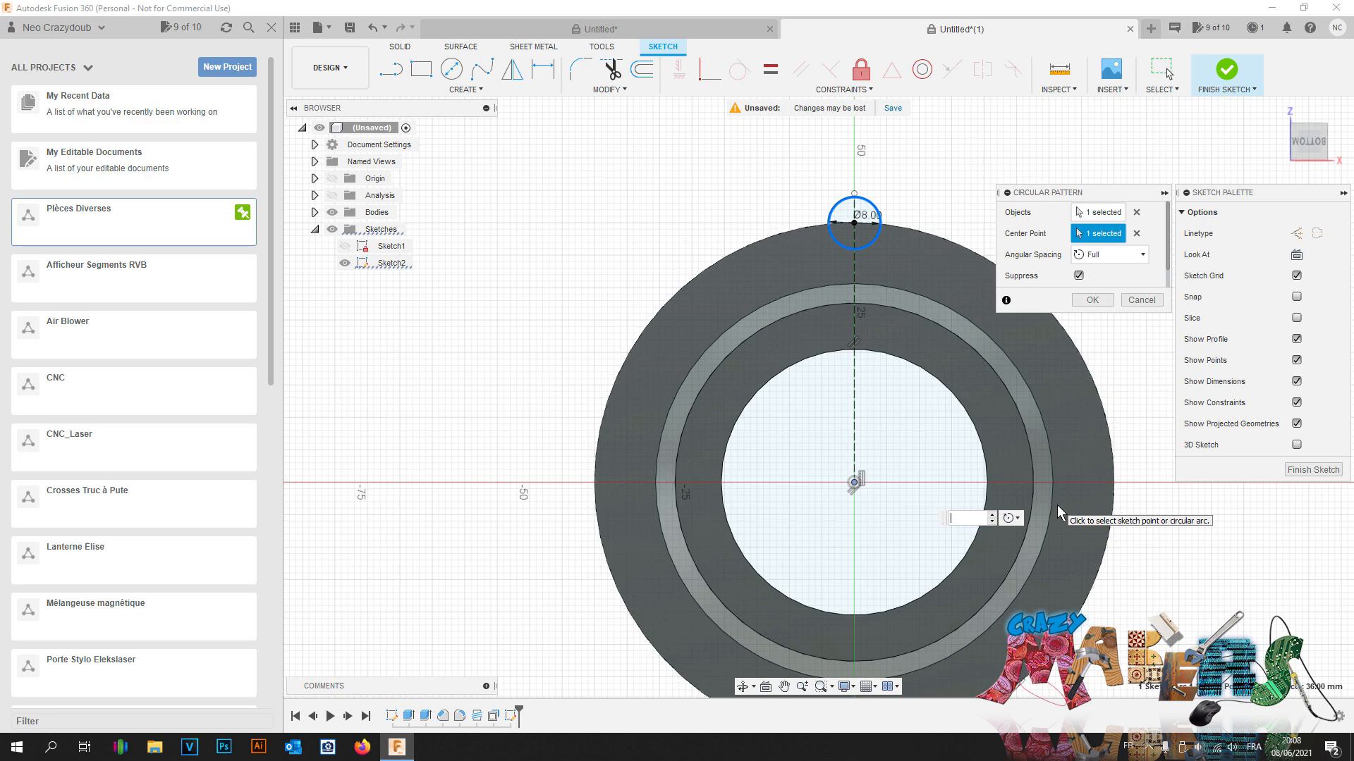
type("15")
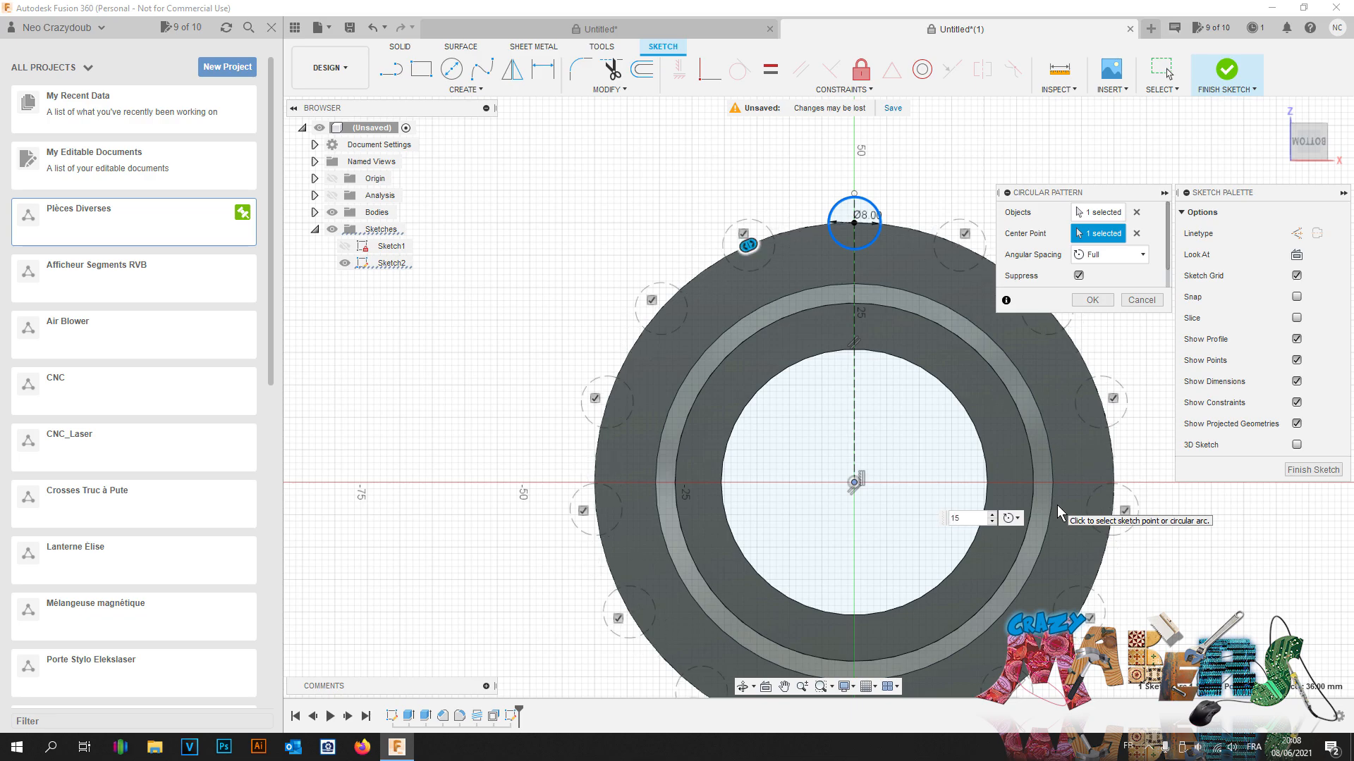
left_click(1092, 301)
scroll(1076, 412, "down", 3)
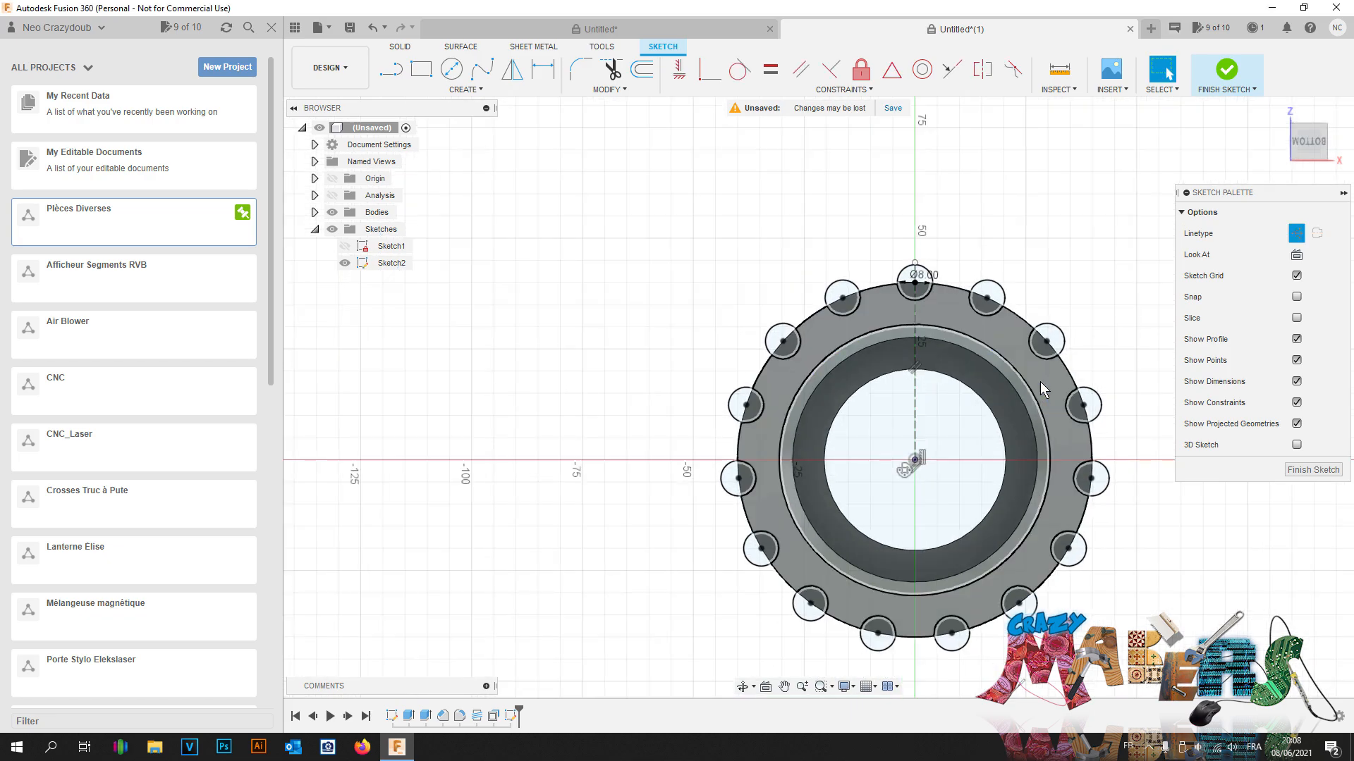
left_click(1305, 471)
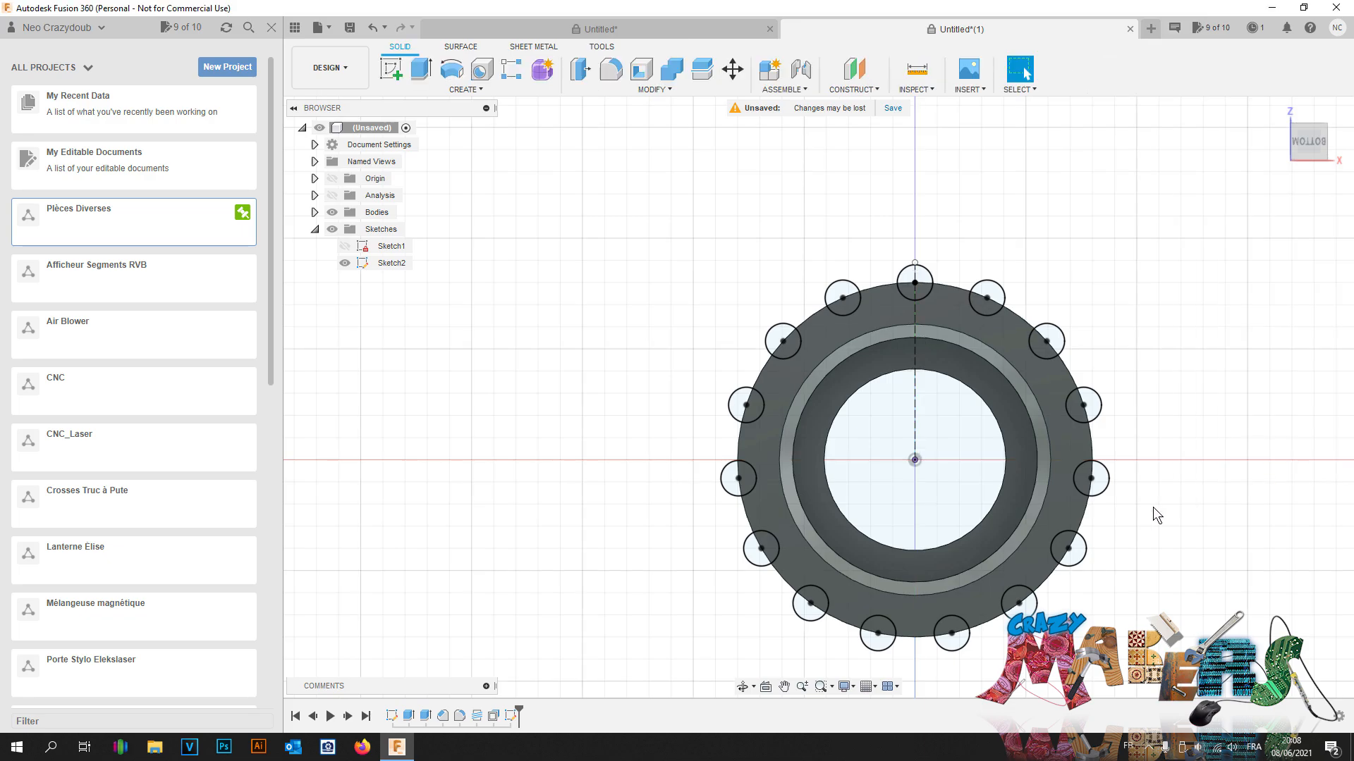
left_click(1073, 557)
left_click_drag(1035, 493, 1146, 625)
left_click(760, 372)
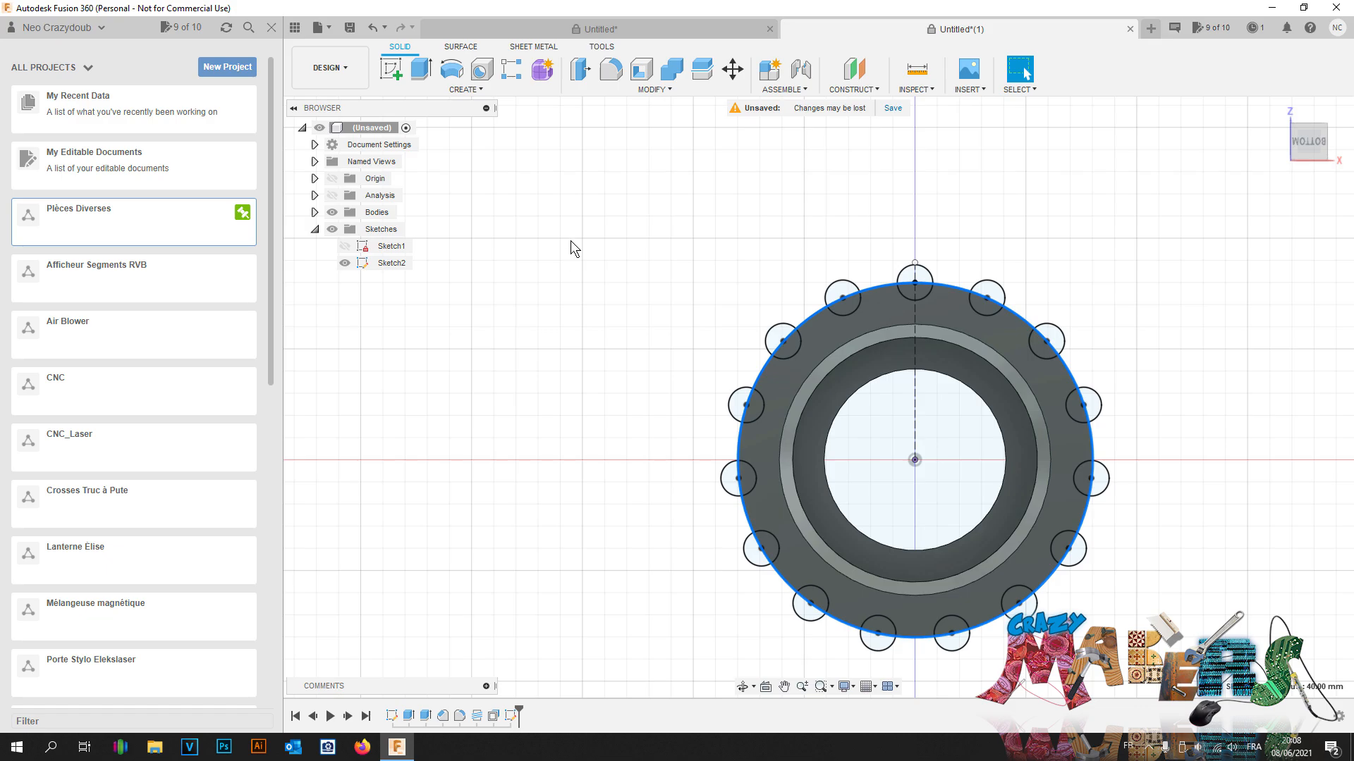
Step: Extrude all 15 patterned circle profiles by -25 mm along the outer wall, joined to the body as grip ribs
left_click(333, 212)
left_click_drag(601, 220, 1178, 679)
left_click(963, 520, "ctrl")
left_click(918, 612, "ctrl")
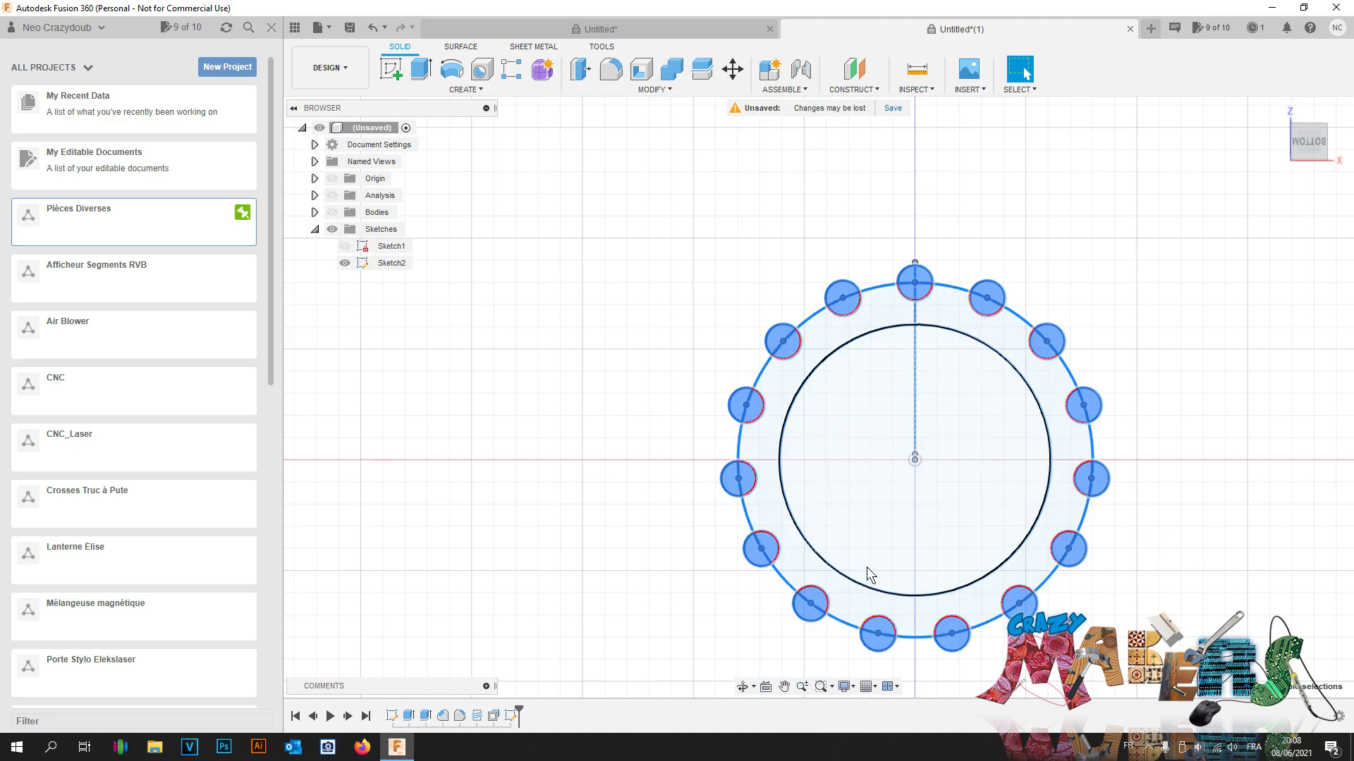
left_click(1309, 173)
left_click(333, 212)
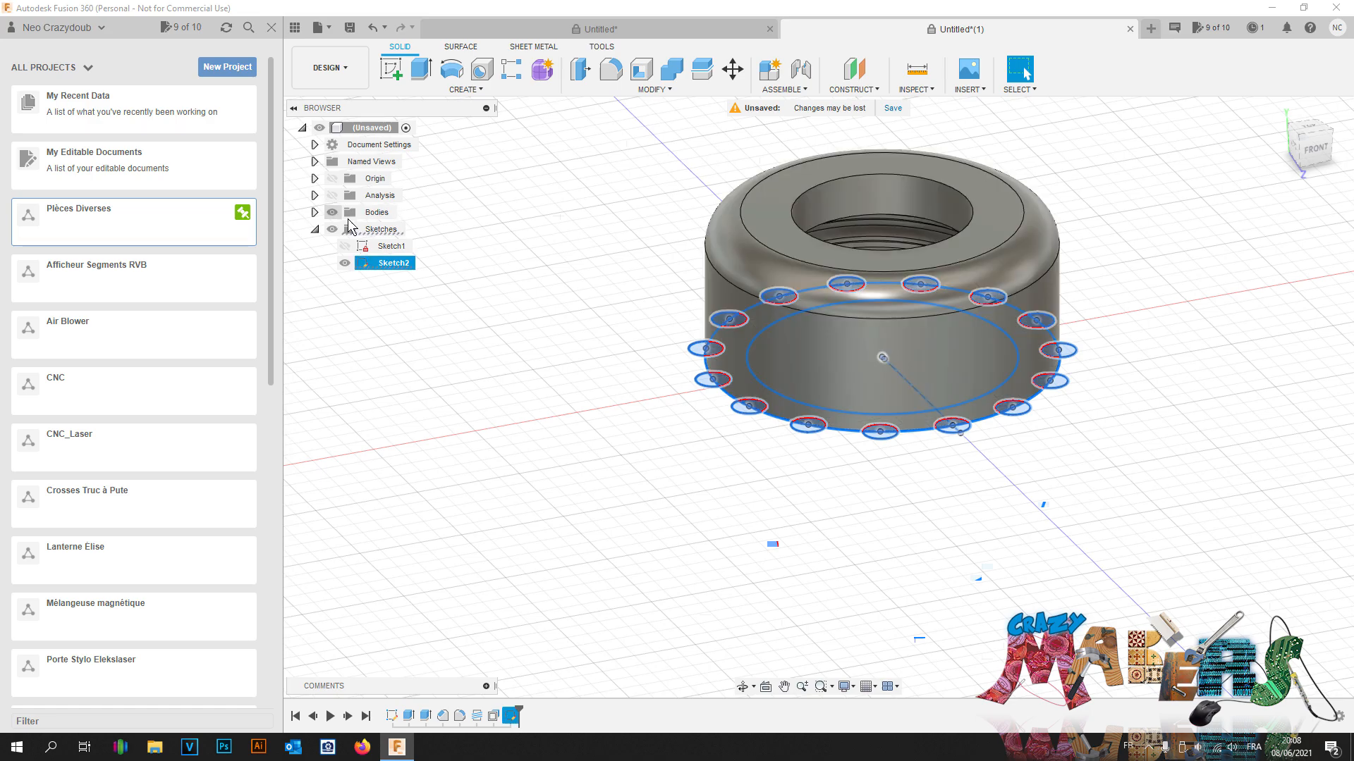
key("e")
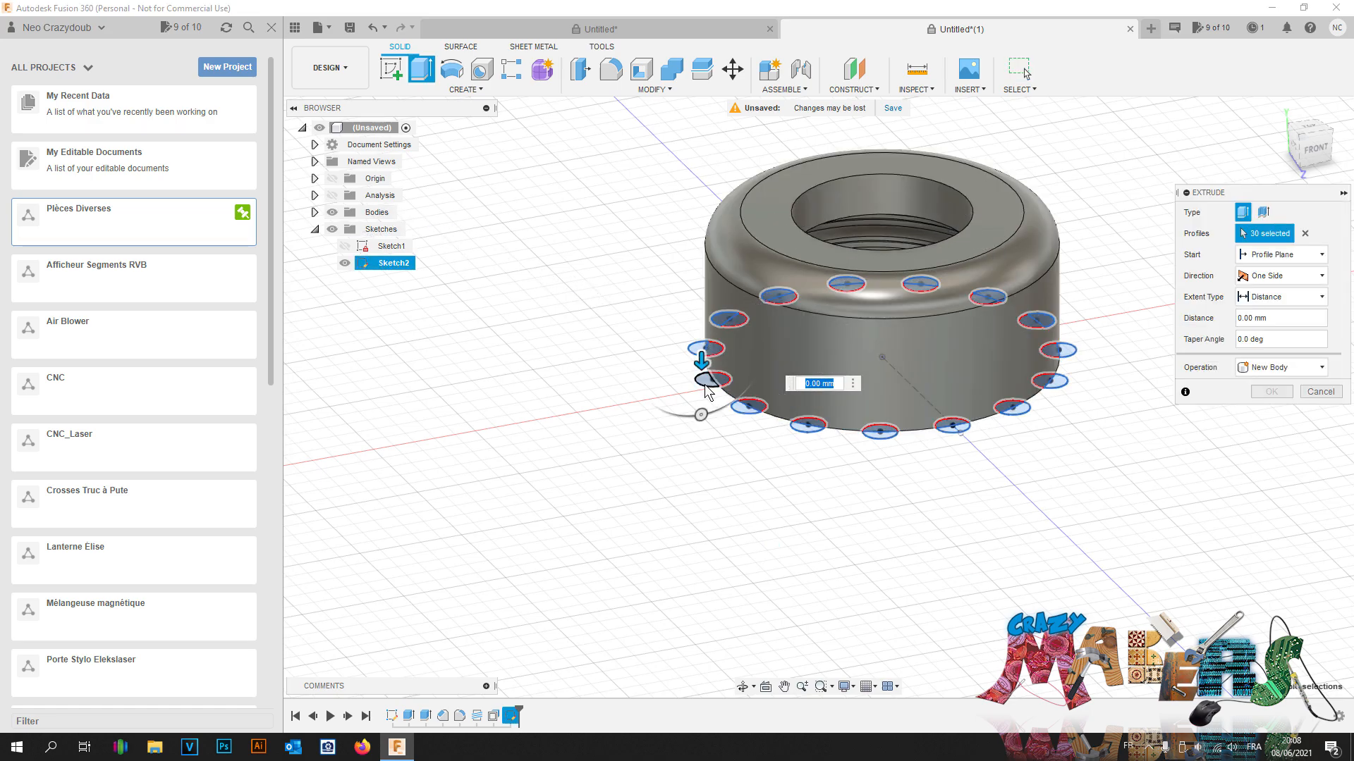
left_click_drag(700, 360, 700, 243)
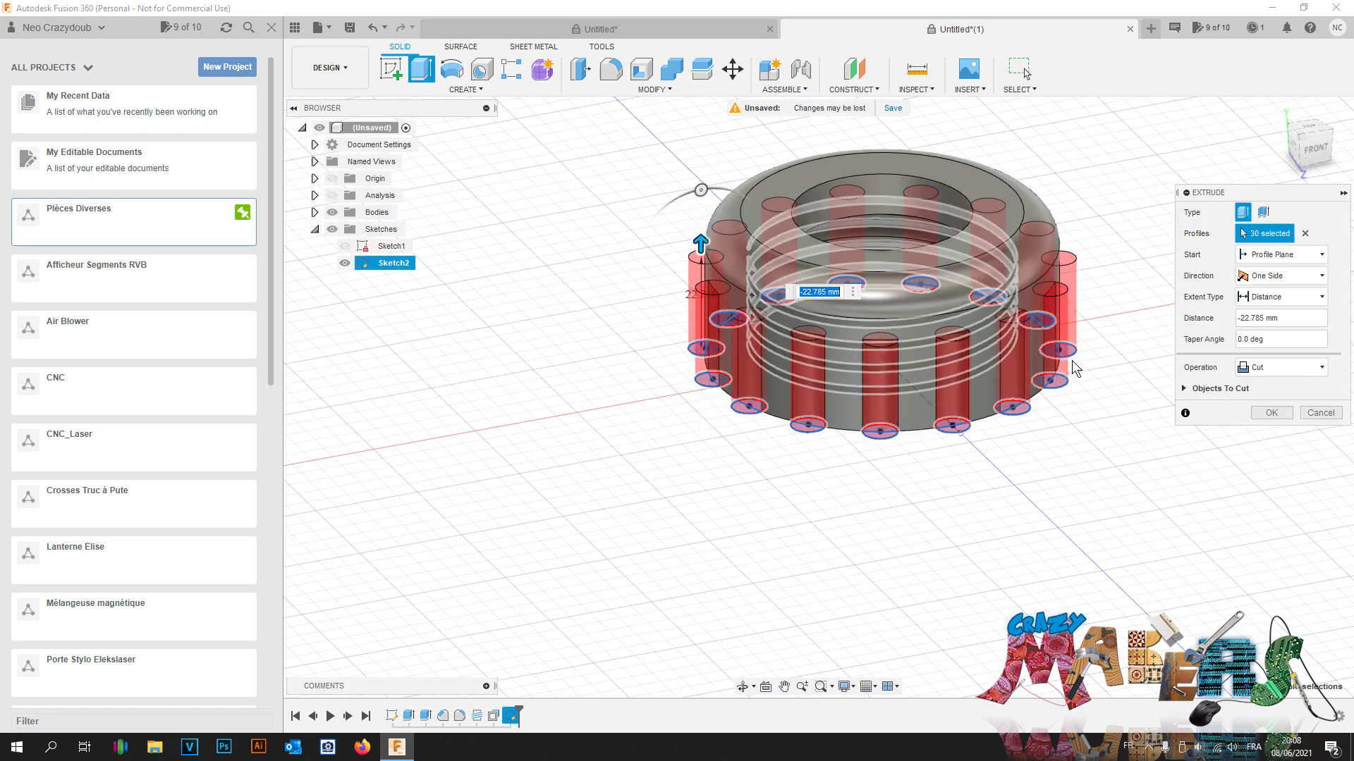
left_click(1294, 367)
left_click(1261, 385)
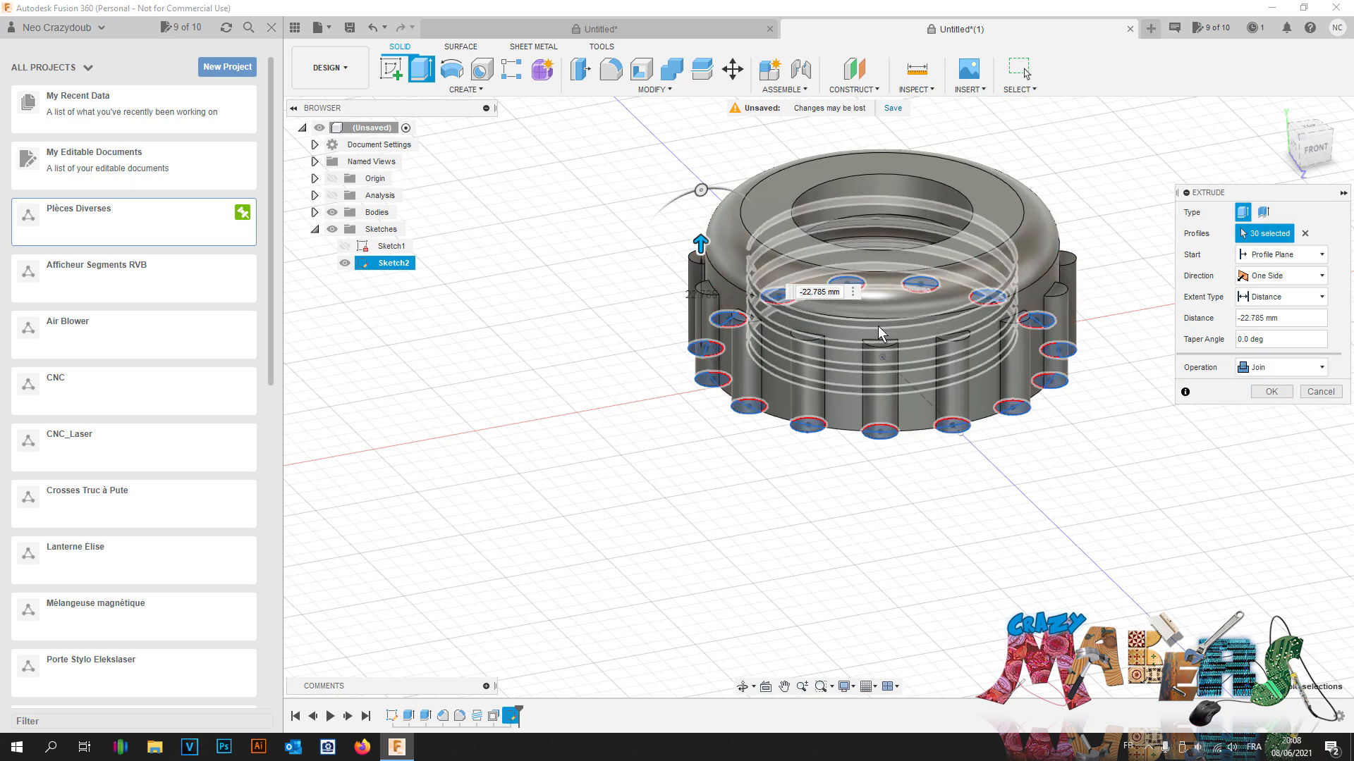
left_click_drag(701, 242, 702, 231)
type("-25")
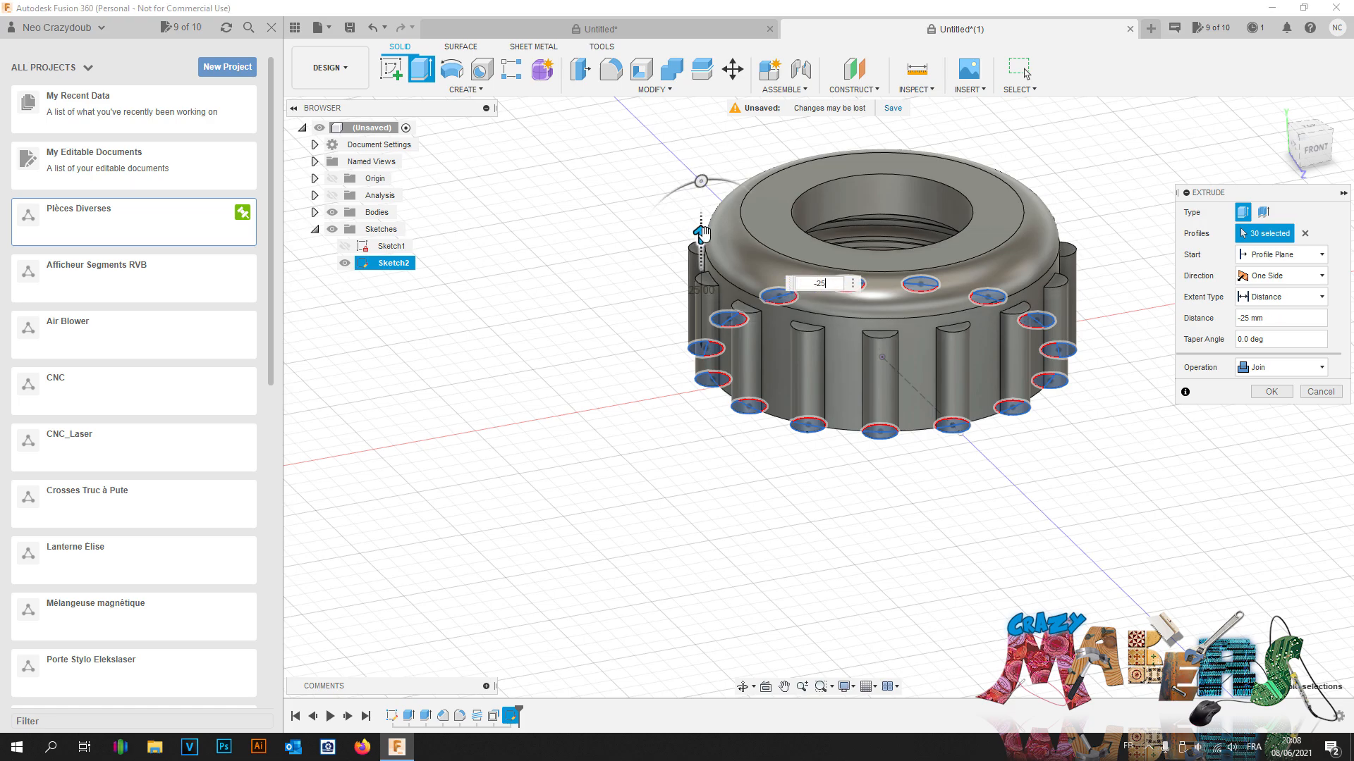
key("Return")
Step: Create a new internal standard component named Ecrou under the design's root
mouse_move(1298, 183)
left_mouse_down()
mouse_move(1288, 247)
mouse_move(1298, 55)
mouse_move(1252, 37)
mouse_move(1227, 92)
mouse_move(1194, 35)
mouse_move(1193, 93)
mouse_move(1211, 21)
mouse_move(1205, 89)
mouse_move(1247, 33)
mouse_move(1247, 52)
left_mouse_up()
left_click(1309, 150)
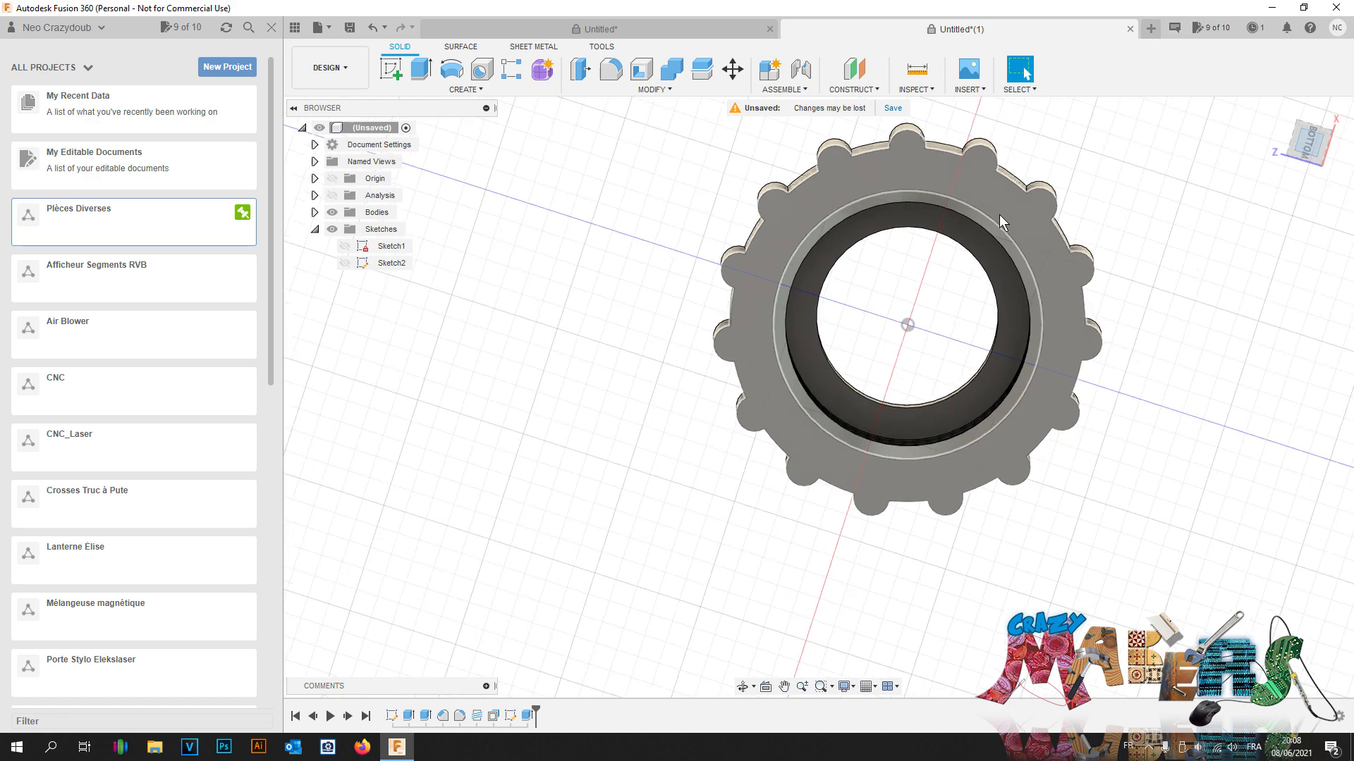
right_click(386, 128)
left_click(443, 134)
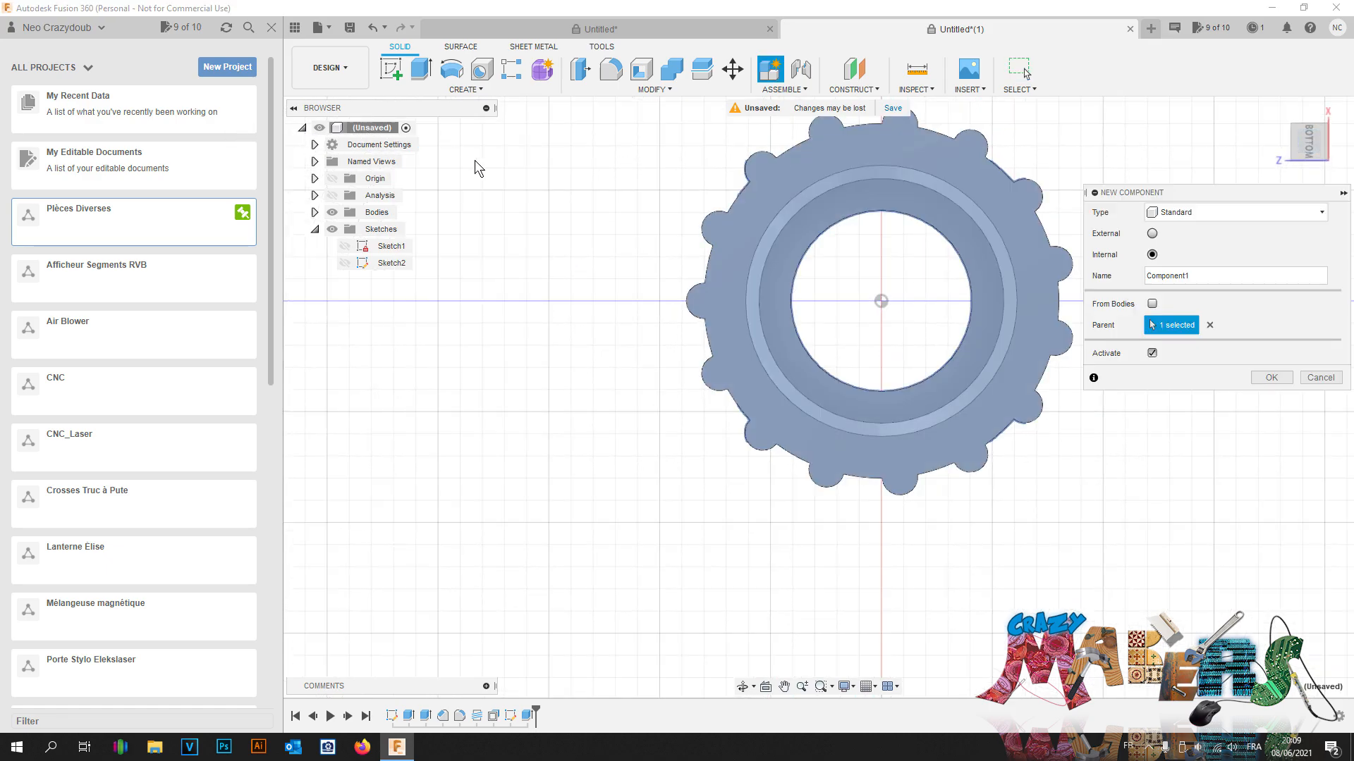
key("Escape")
right_click(387, 129)
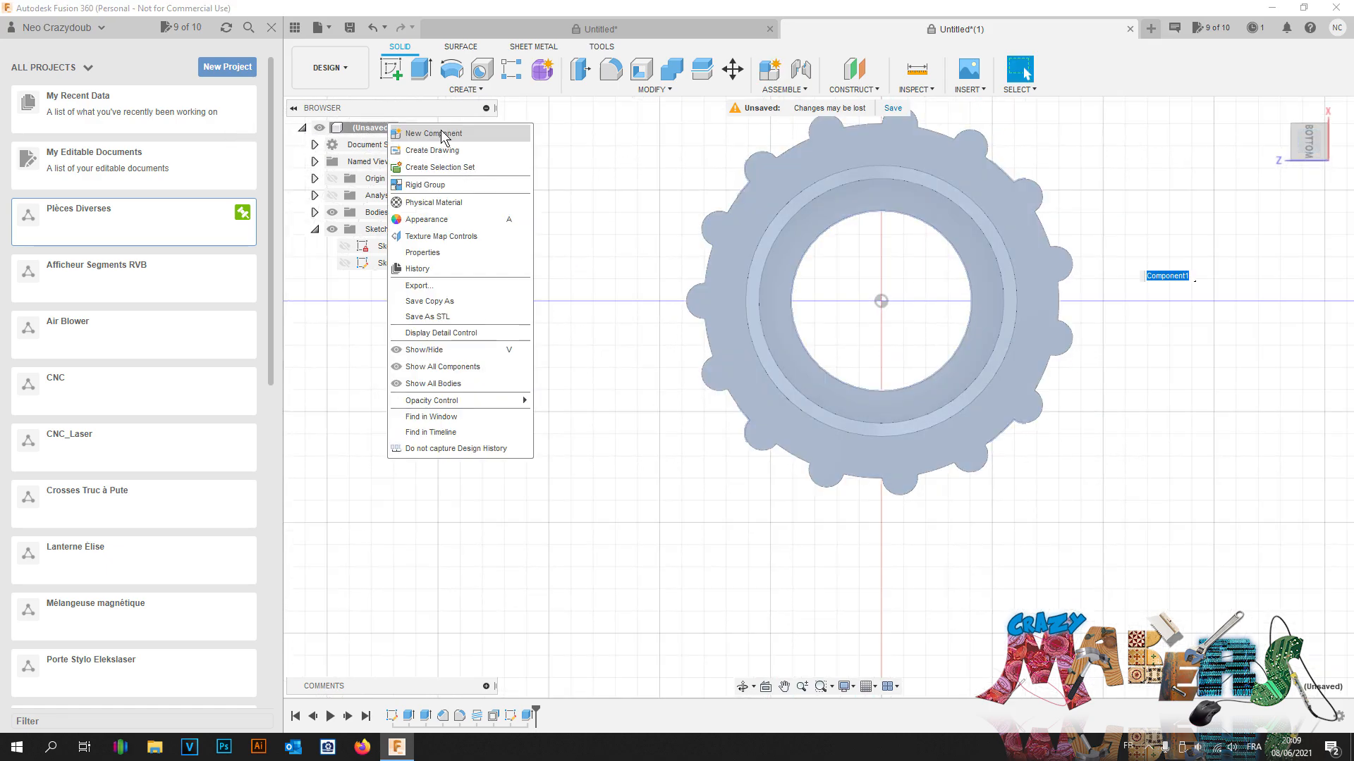
left_click(442, 134)
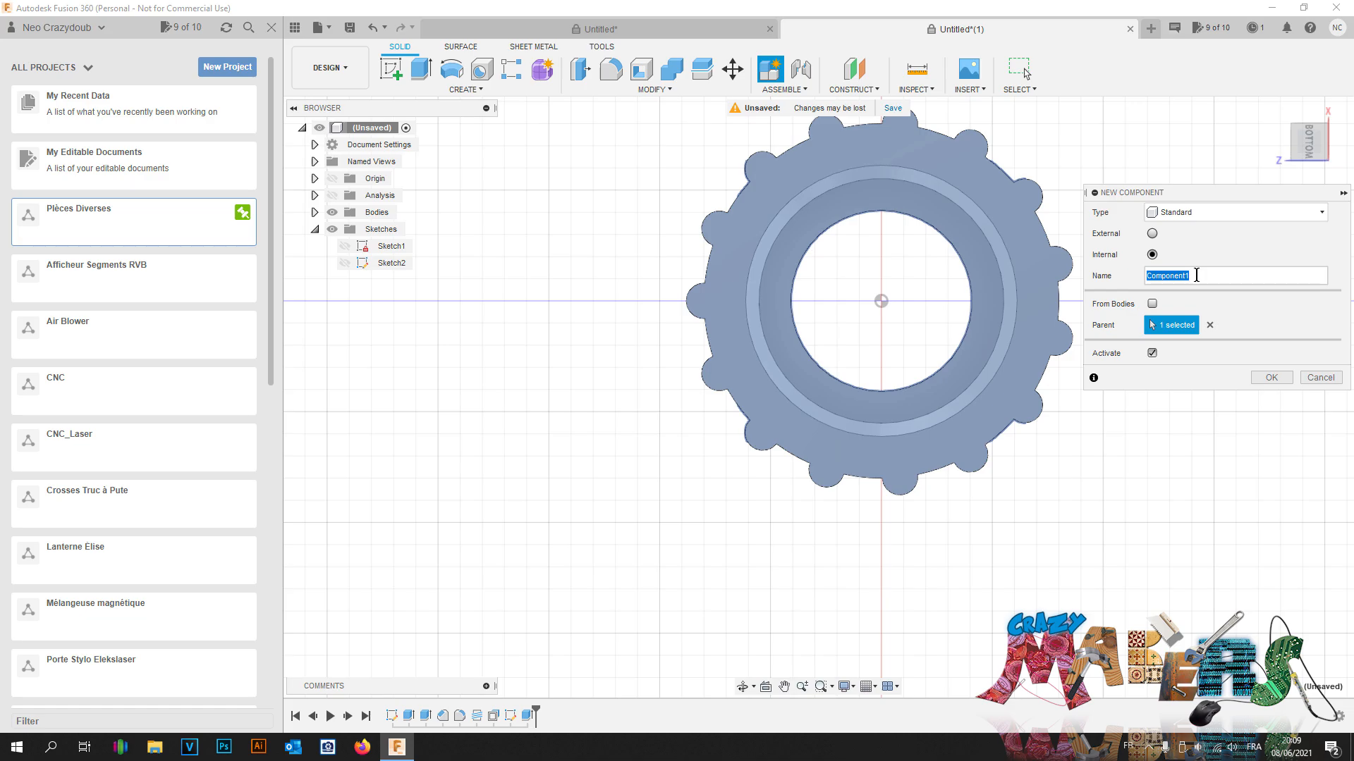
key("Return")
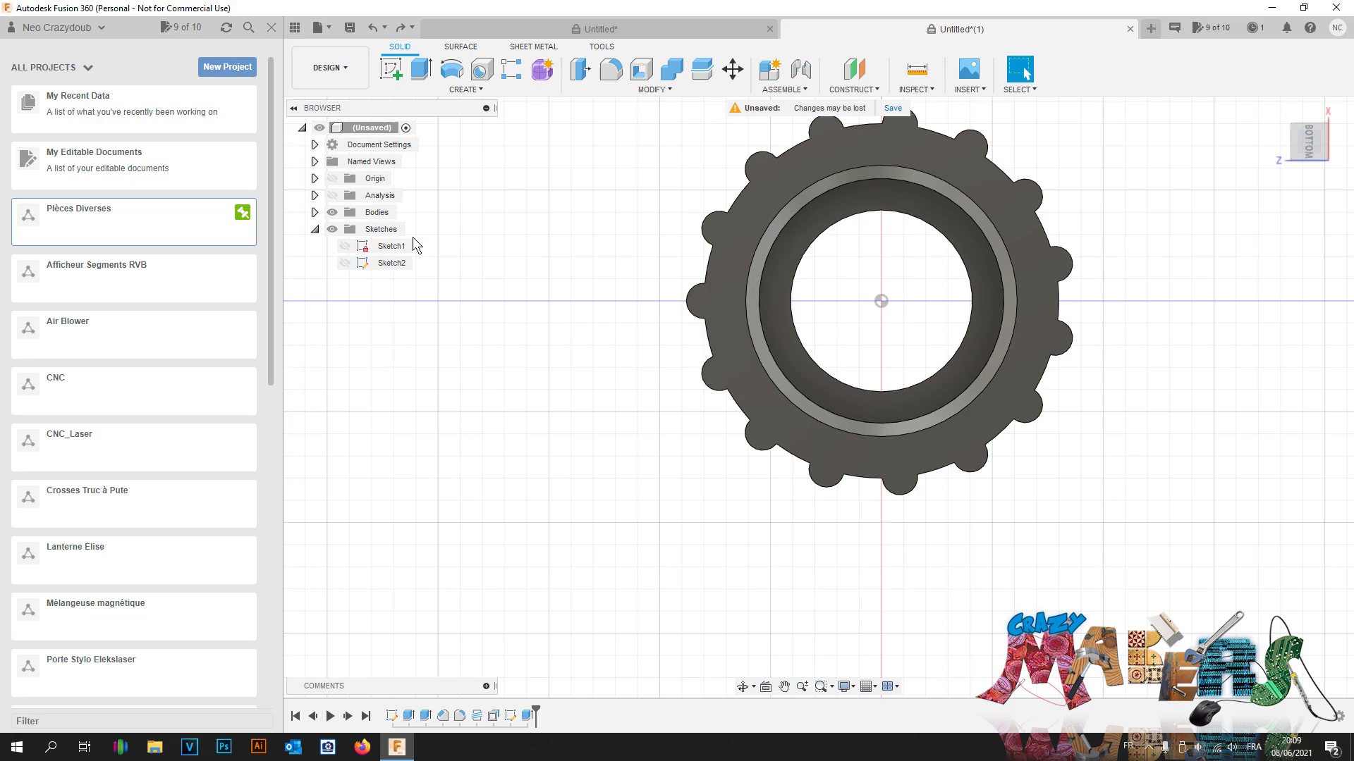
Step: Redo the undone rib extrusion and the creation of the component Ecrou
left_click(344, 263)
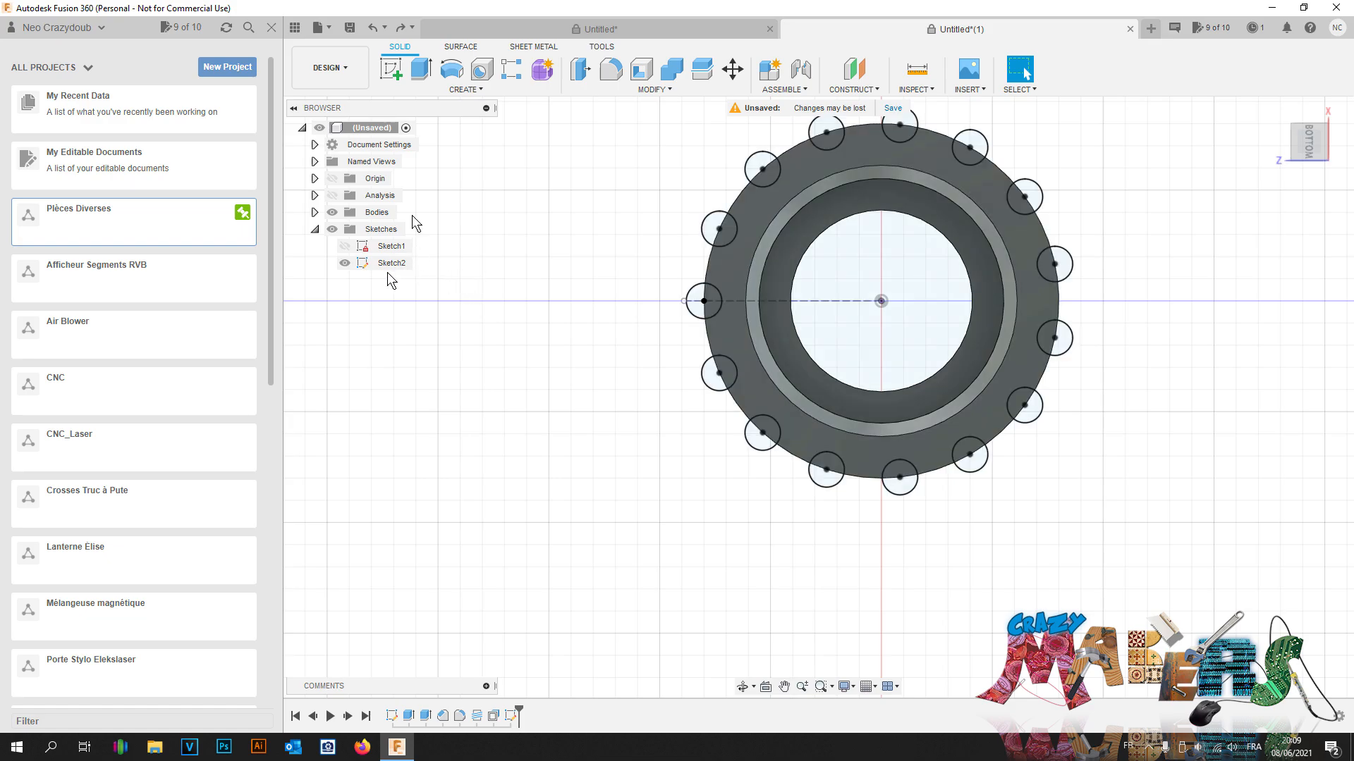
right_click(367, 129)
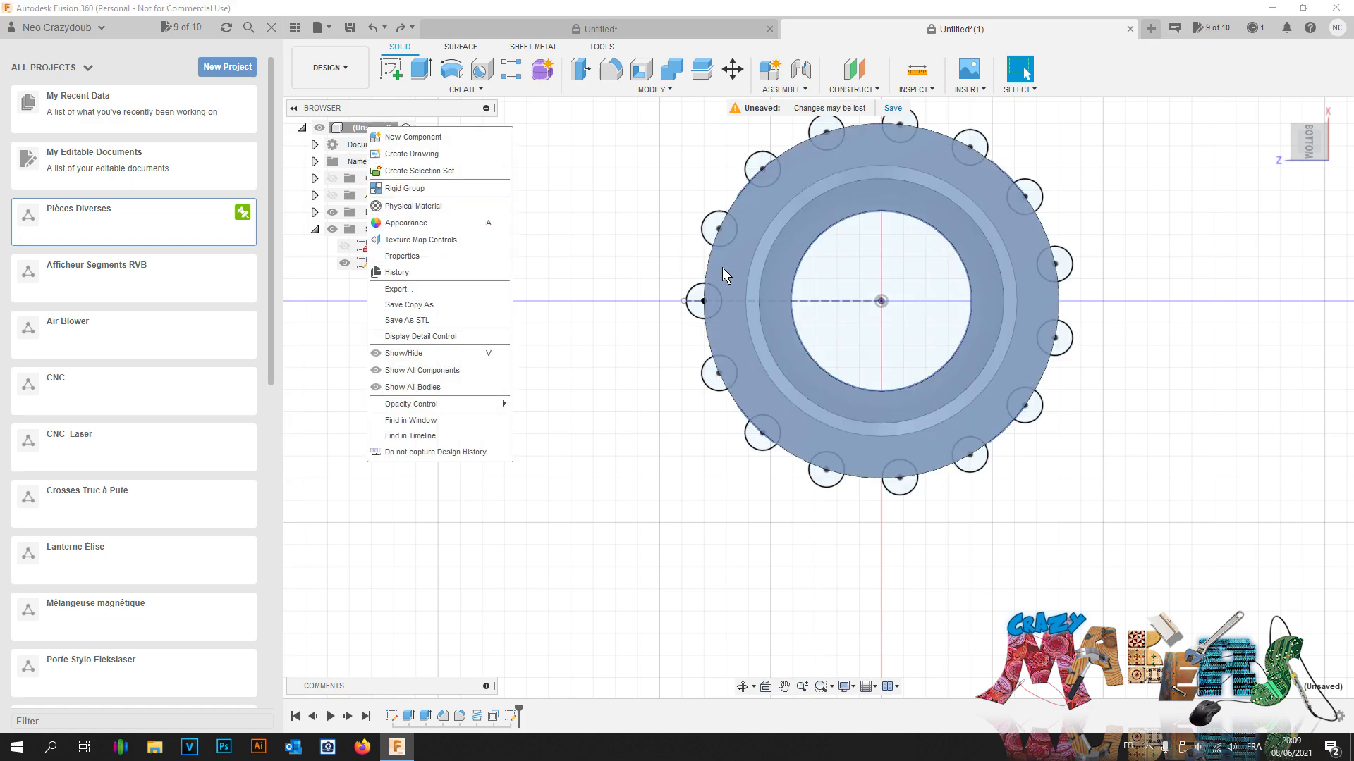
left_click(550, 411)
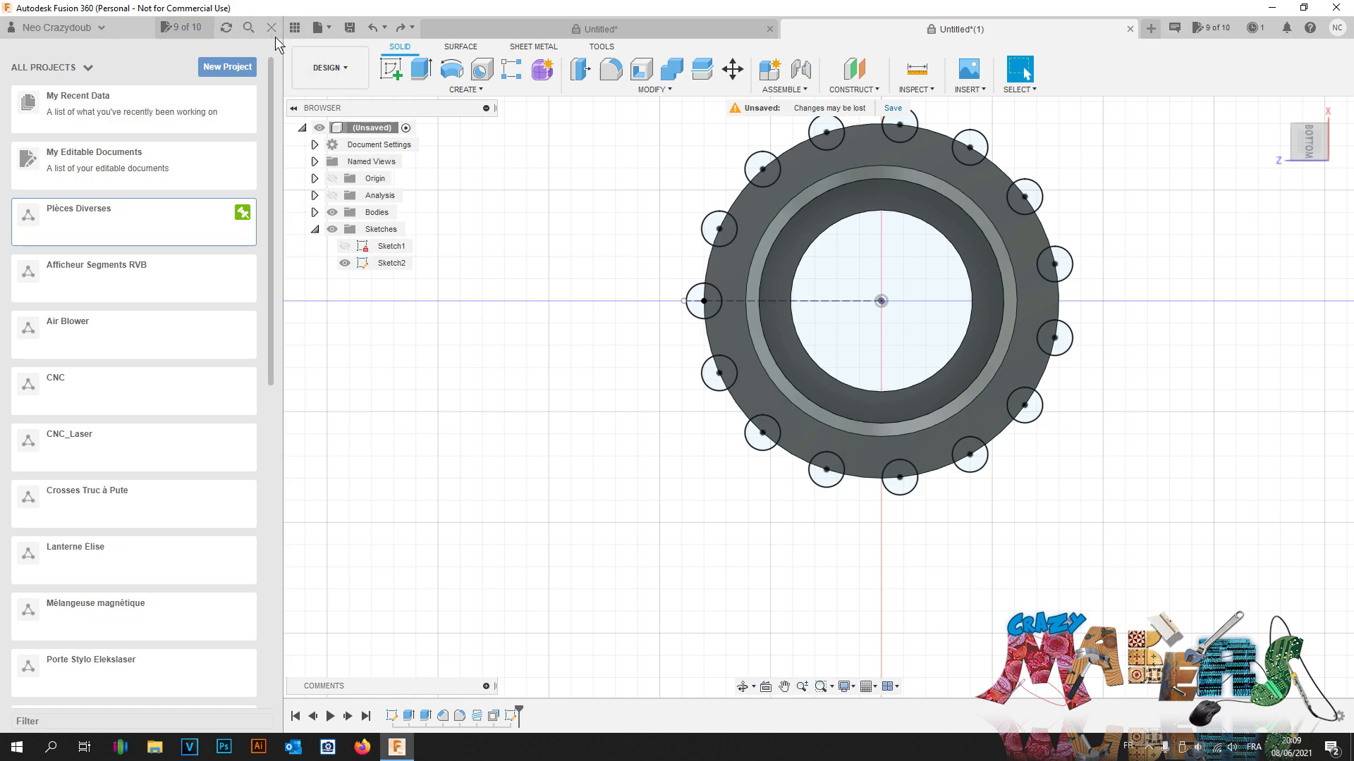
left_click(401, 27)
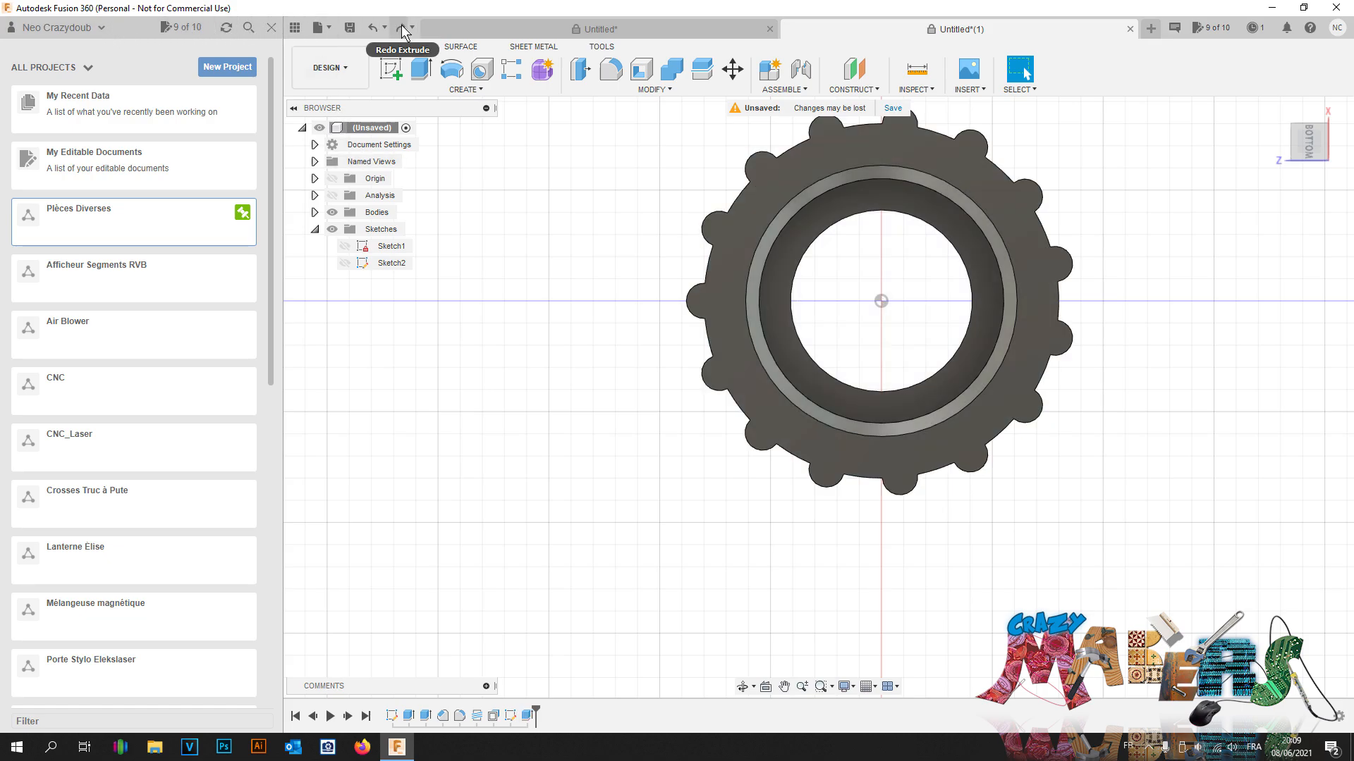
left_click(401, 27)
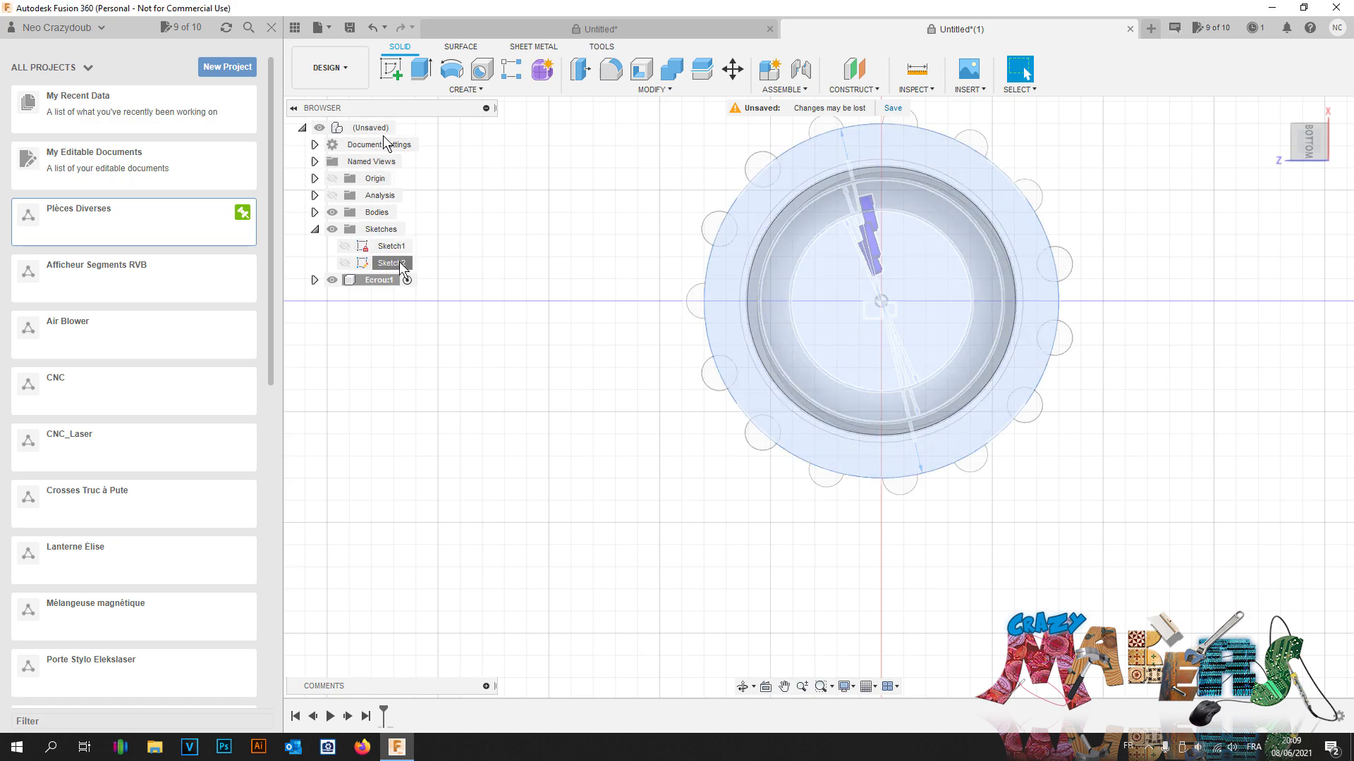
Step: Move the root's bodies and both sketches into the component Ecrou
left_click(398, 262)
left_click(395, 263, "shift")
left_click_drag(395, 264, 387, 279)
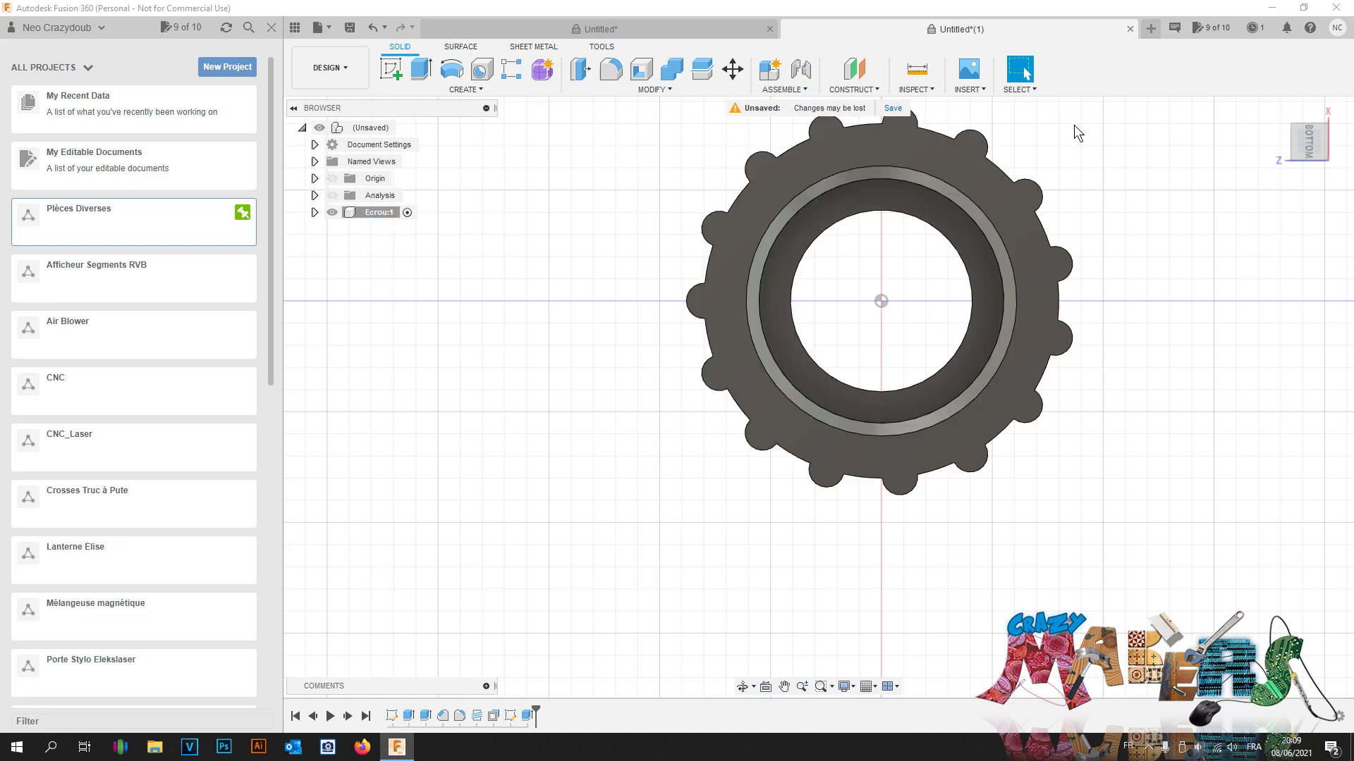
Step: Activate the root of the design and create a new internal component in it named Pièce_Epaulee
mouse_move(1309, 142)
left_mouse_down()
mouse_move(1326, 230)
mouse_move(1299, 257)
mouse_move(1320, 247)
left_mouse_up()
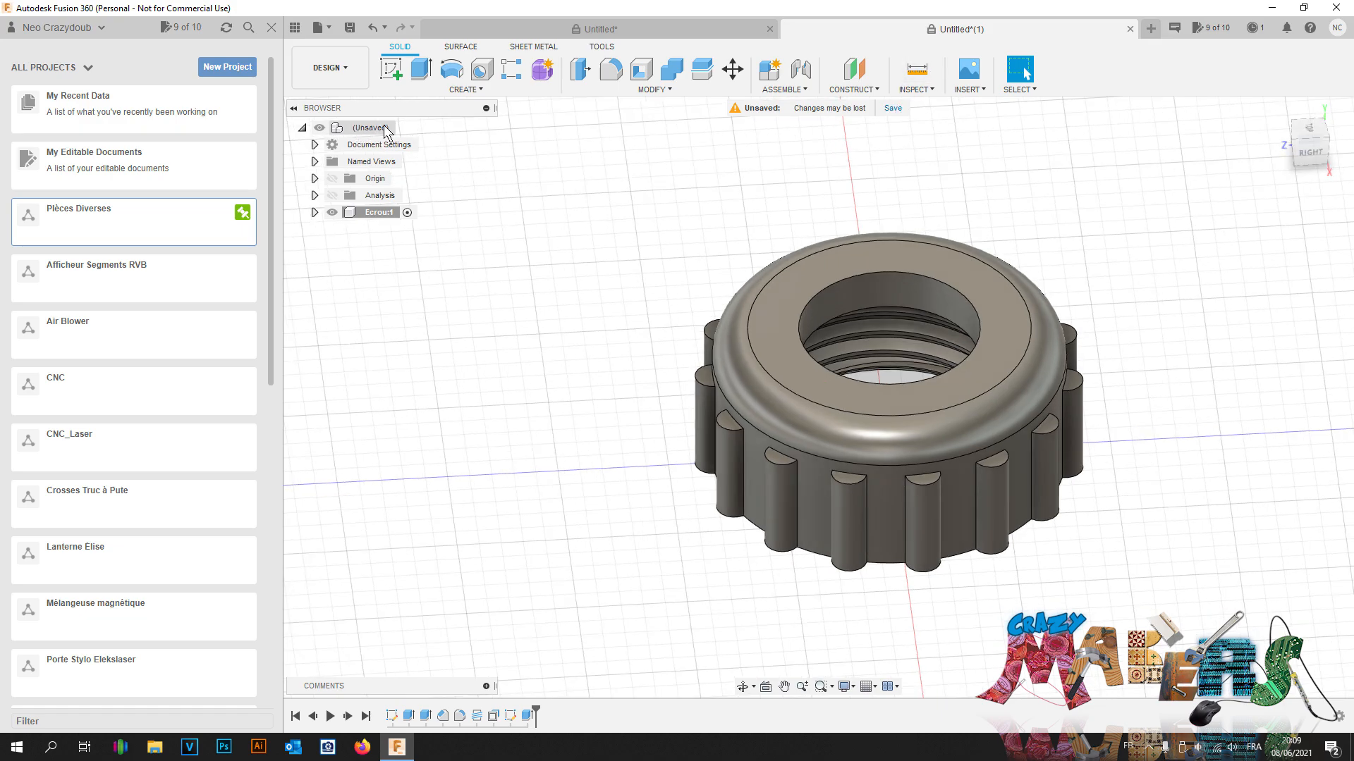
left_click(380, 211)
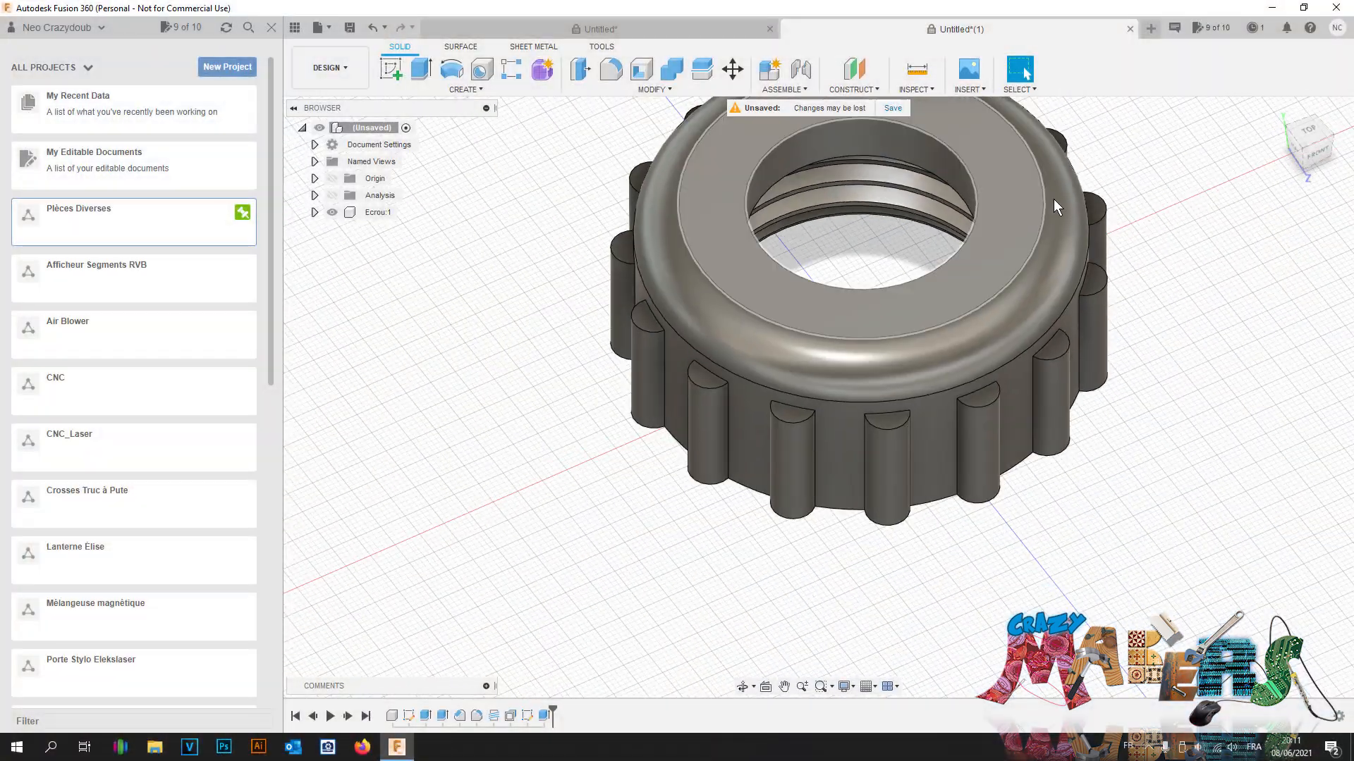
scroll(1053, 199, "down", 1)
middle_click_drag(1036, 220, 972, 376)
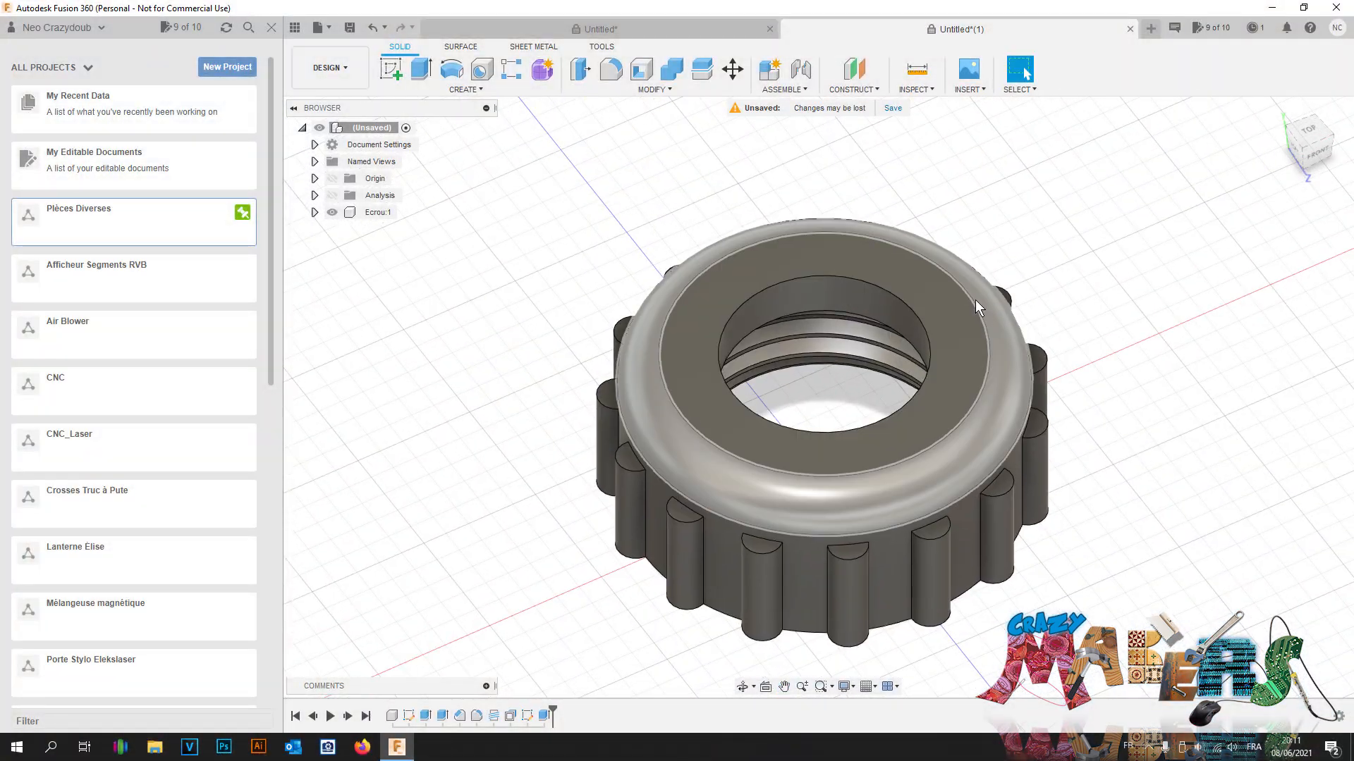
right_click(380, 128)
left_click(441, 139)
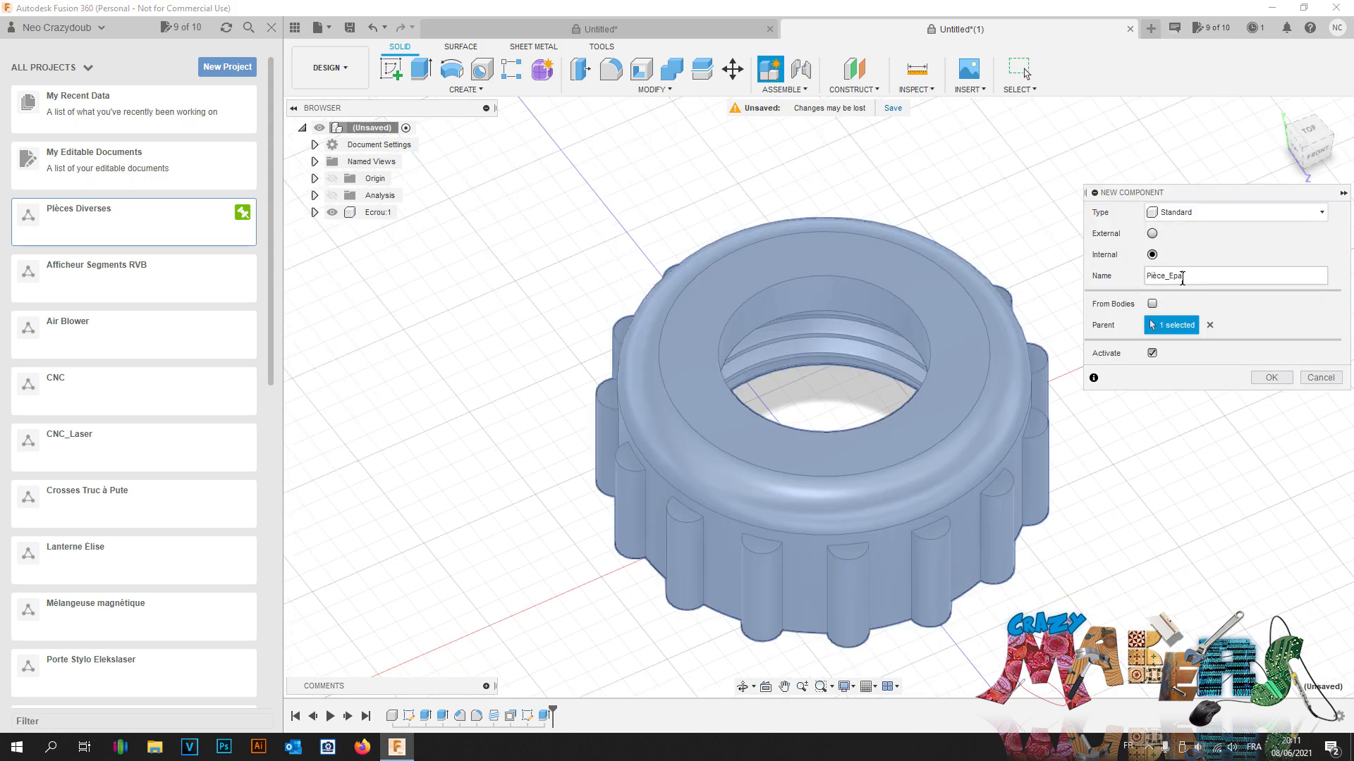
type("Pièce_Epaulee")
key("Return")
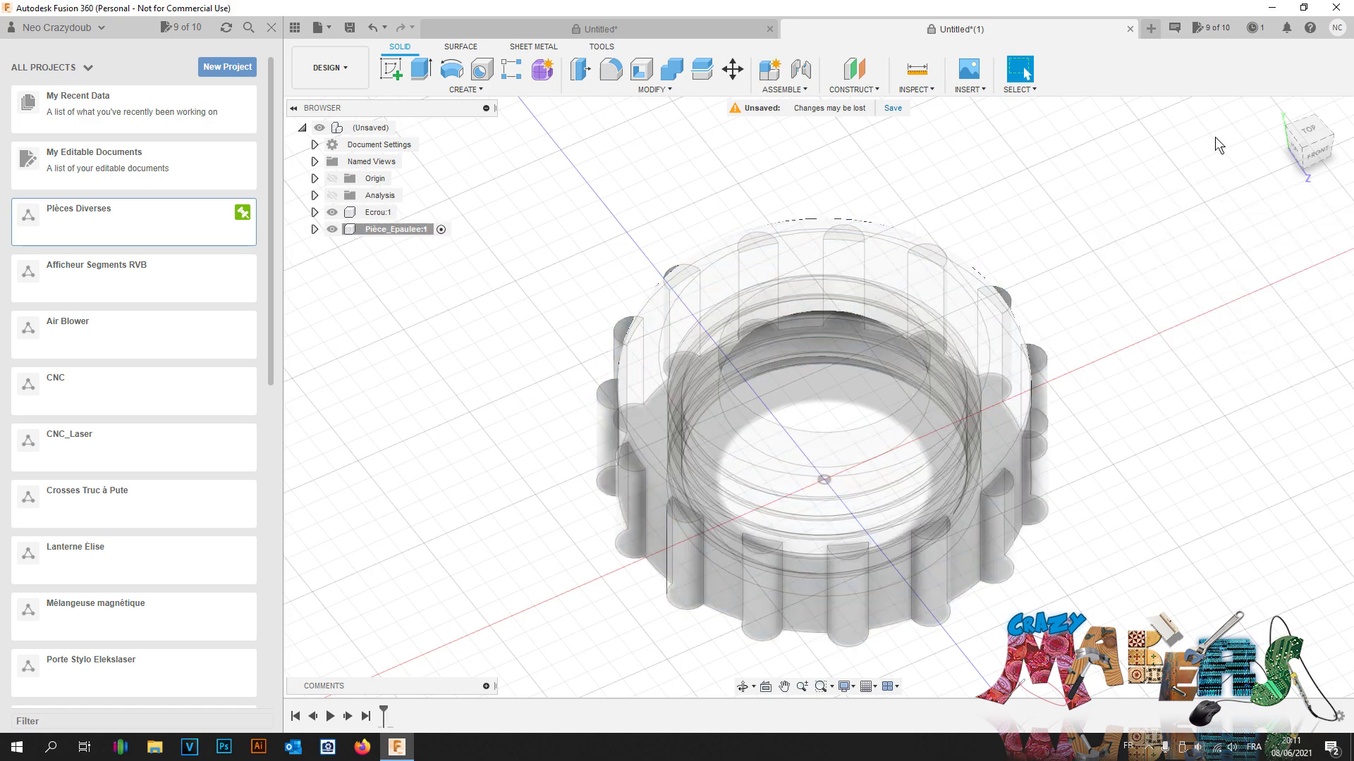
Step: Start a sketch on the horizontal origin plane and draw a 40.5 mm diameter circle centred on the origin
left_click(1315, 138)
left_click(391, 68)
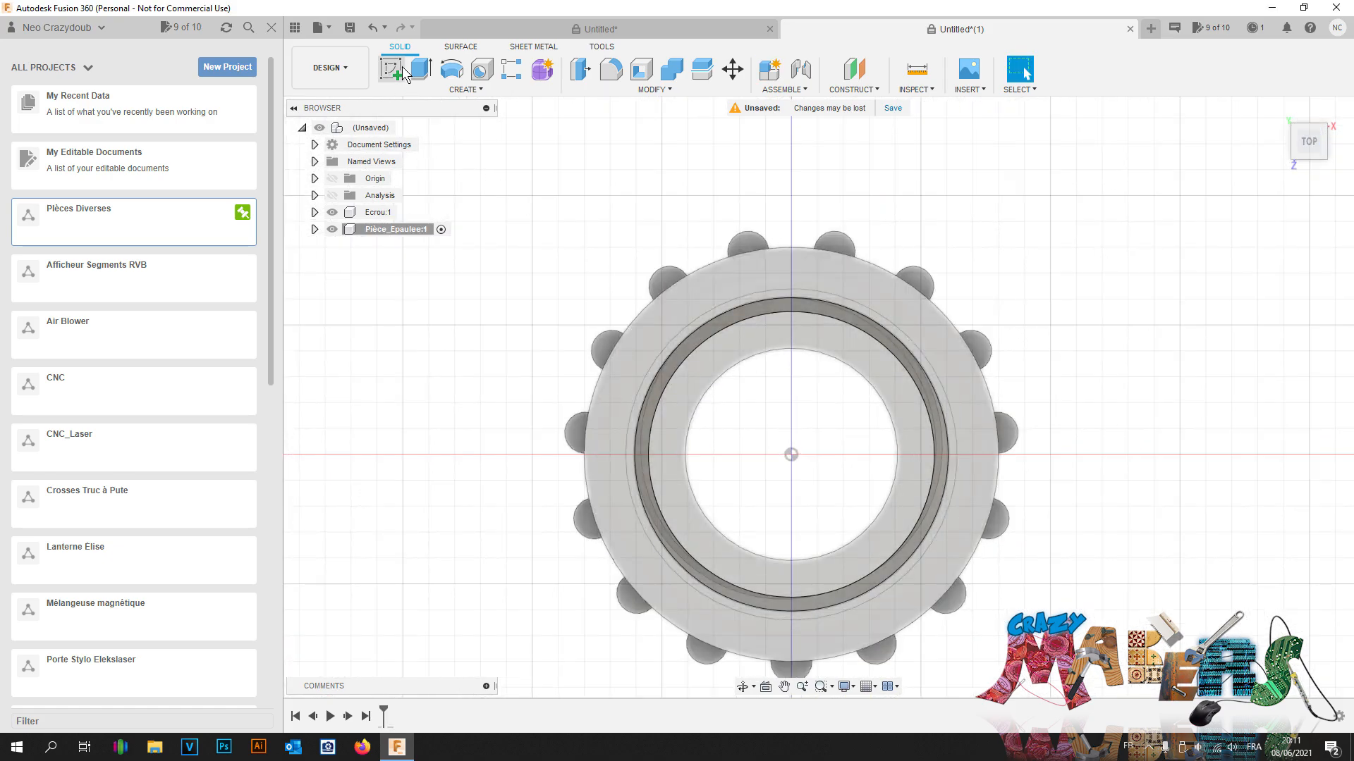
left_click(853, 479)
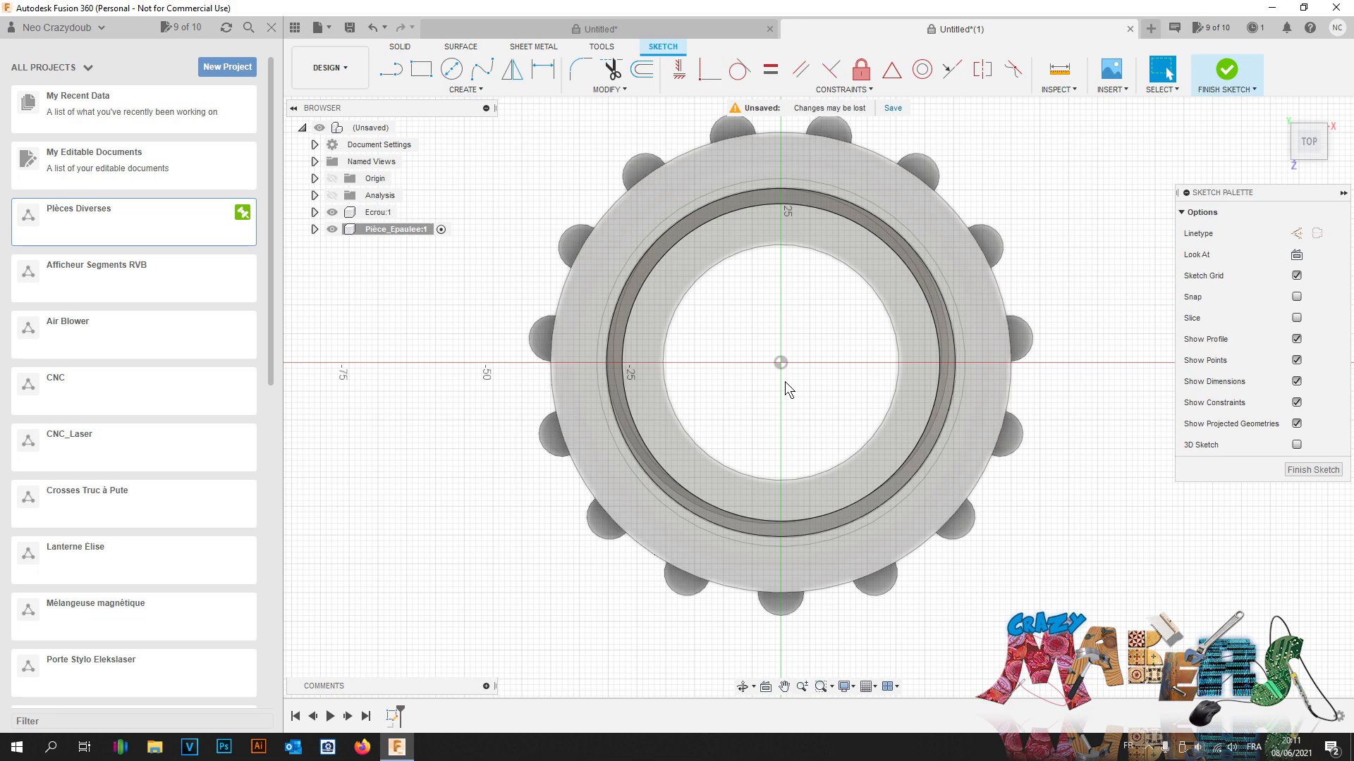
key("c")
left_click(778, 352)
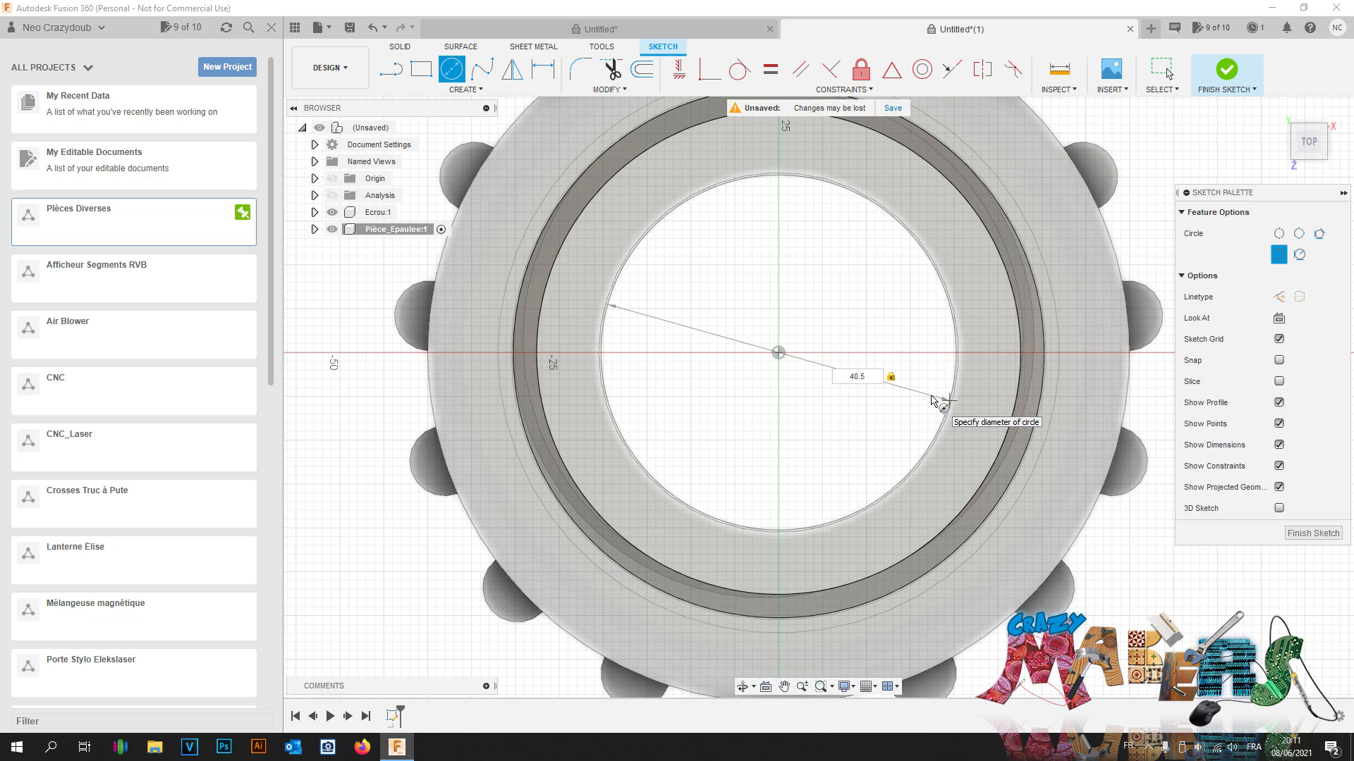
key("Return")
key("Escape")
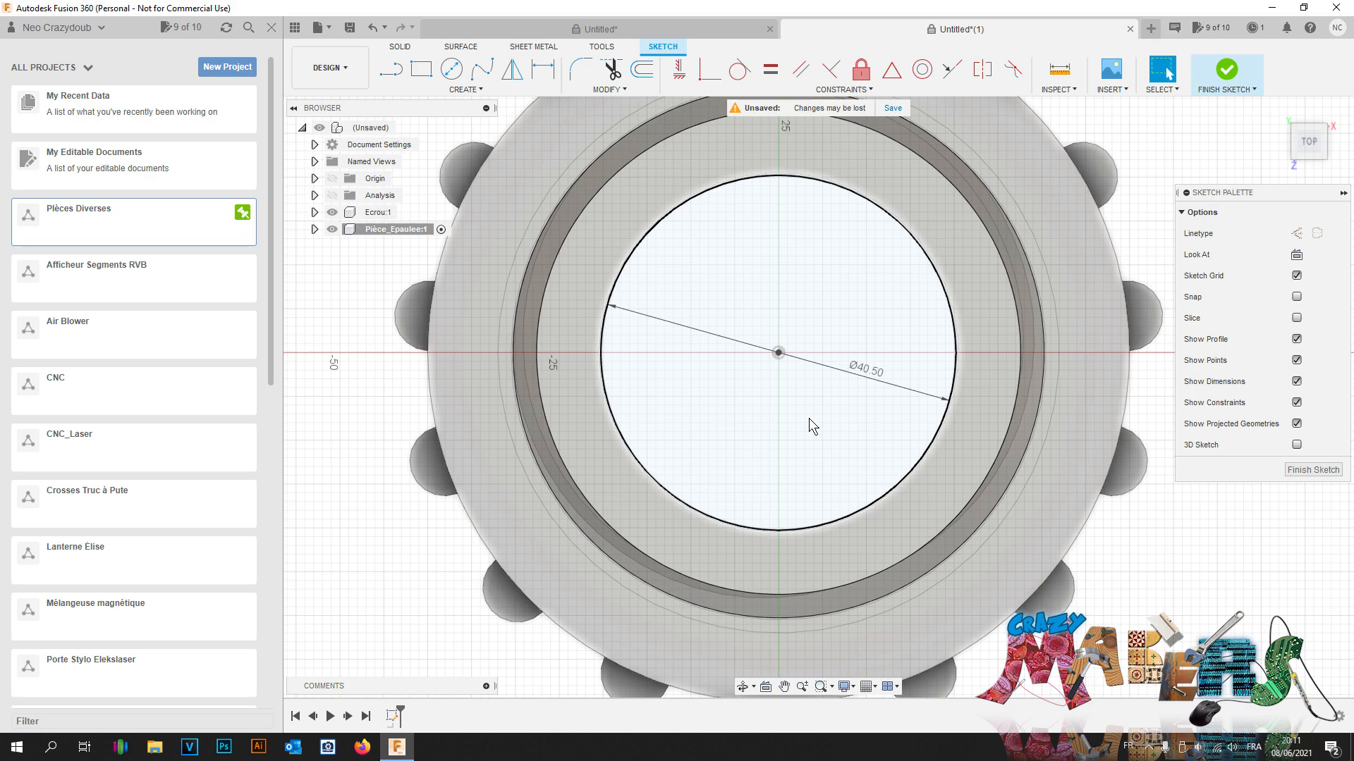
left_click(690, 513)
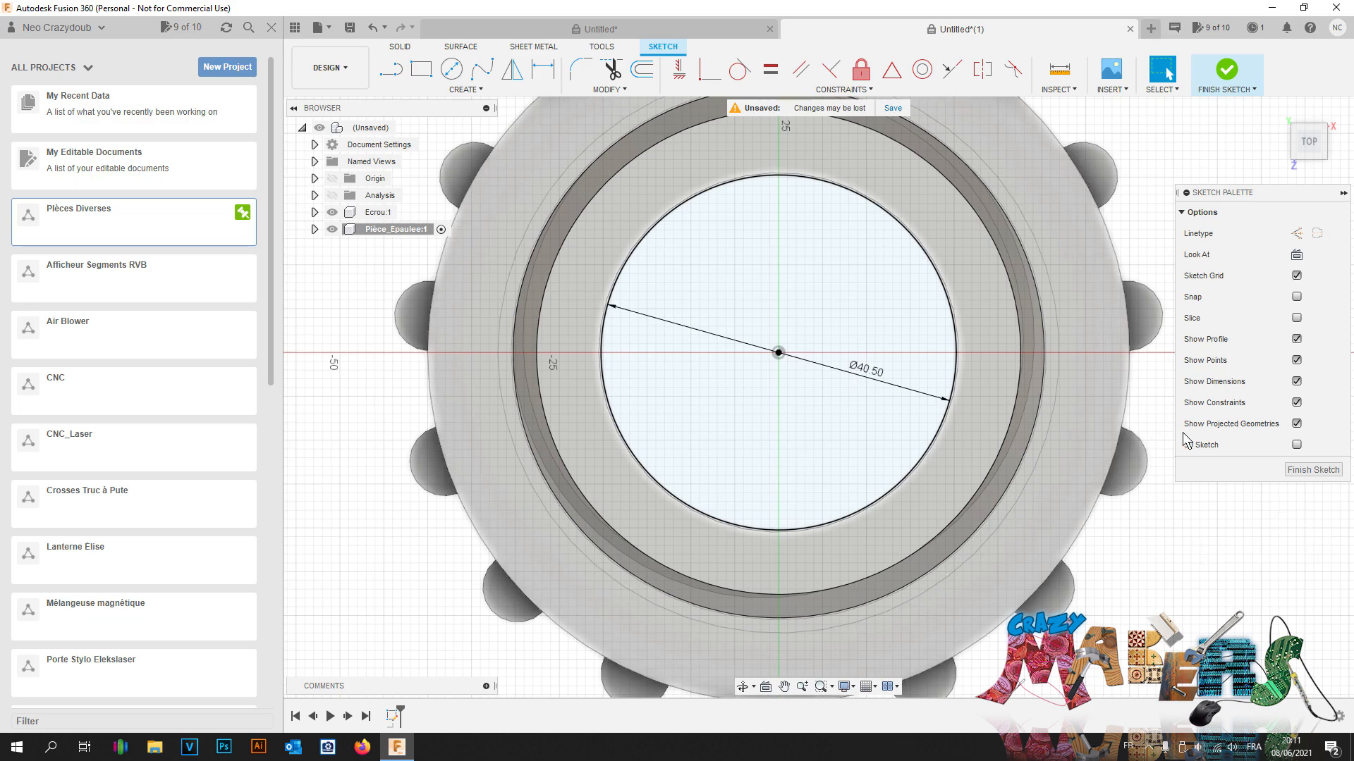
Step: Add a concentric 54 mm diameter circle around the first one, just inside the nut's thread
mouse_move(1312, 150)
left_mouse_down()
mouse_move(1311, 179)
mouse_move(1313, 121)
left_mouse_up()
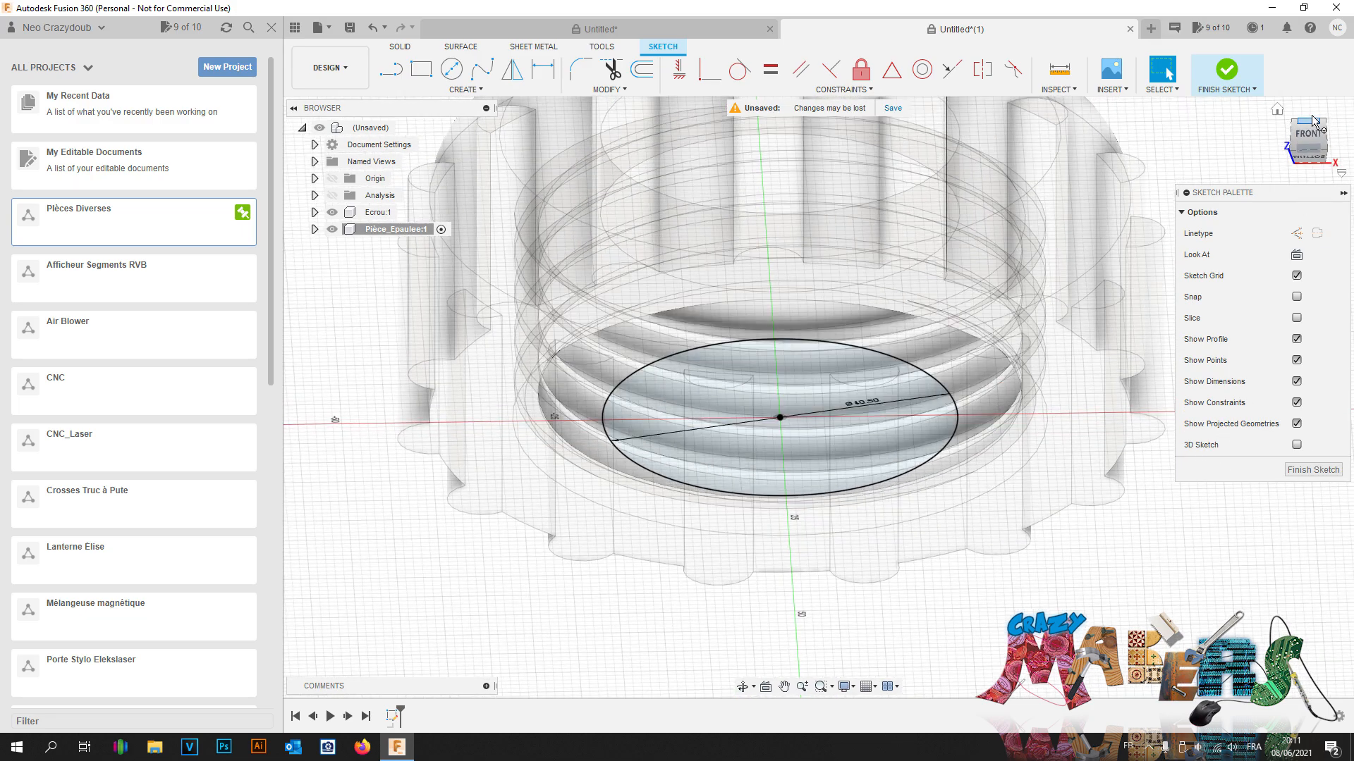
left_click(1310, 160)
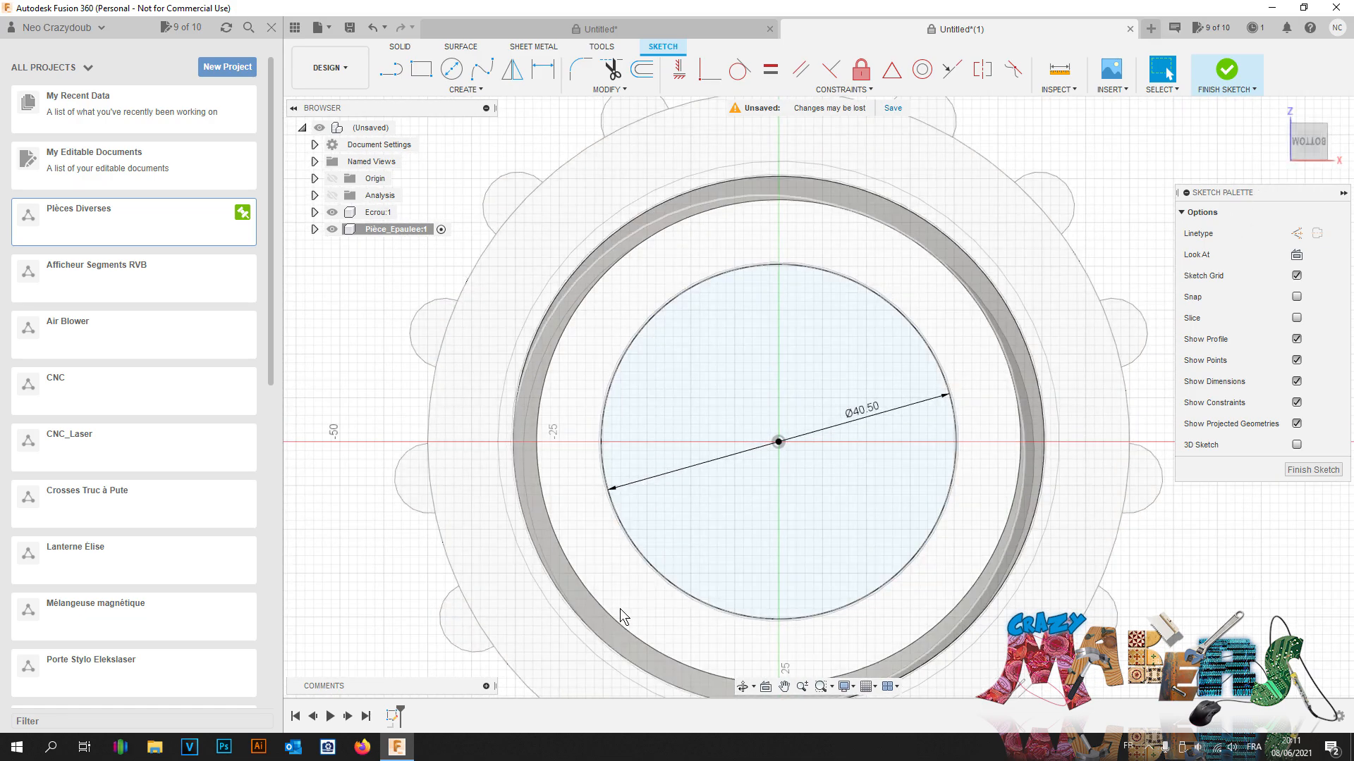
left_click(778, 442)
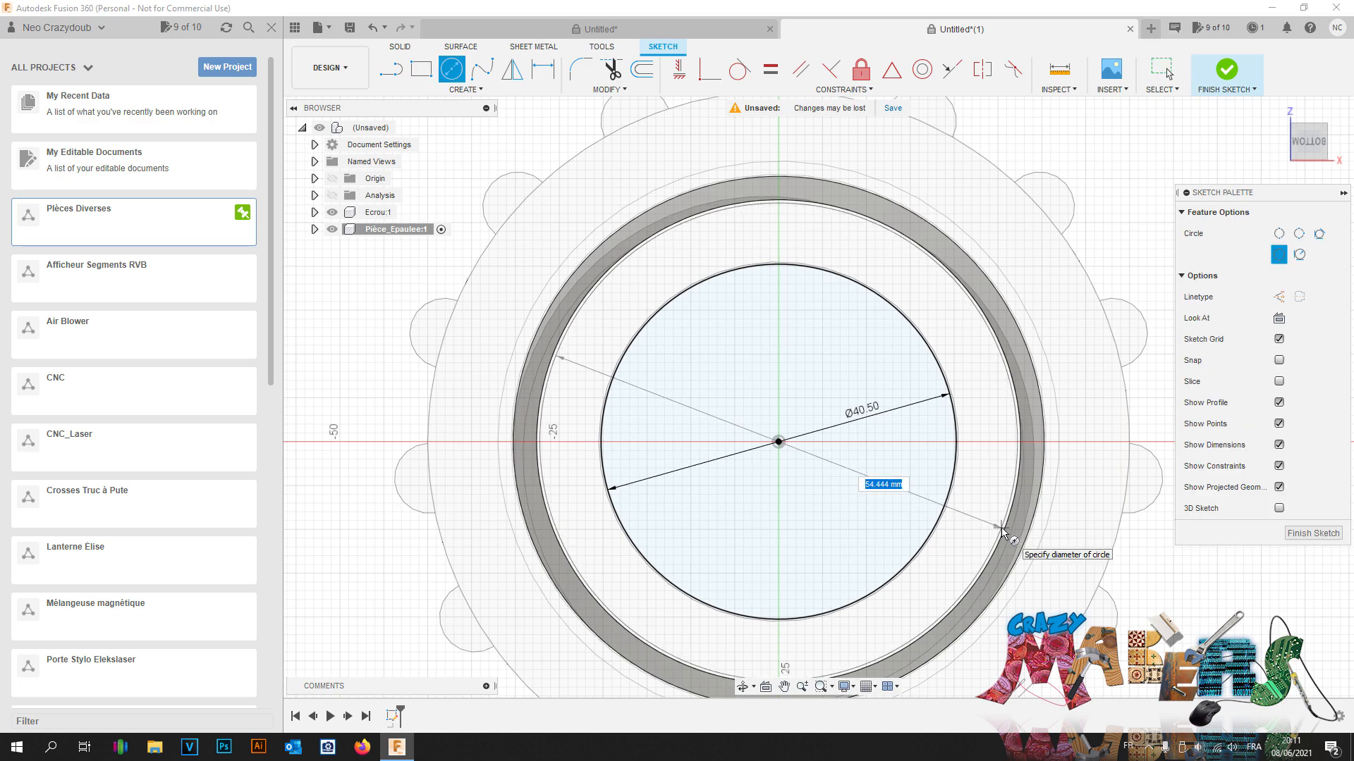
type("54")
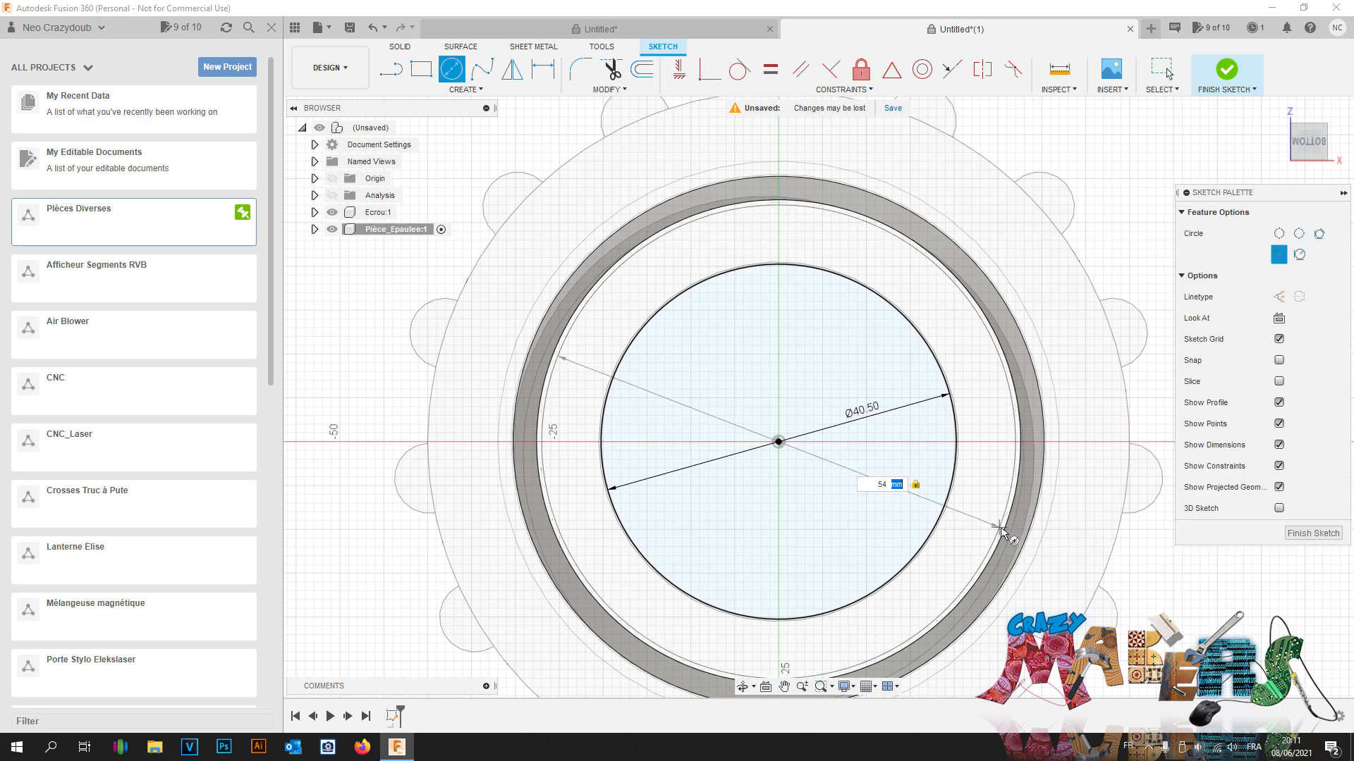
key("Return")
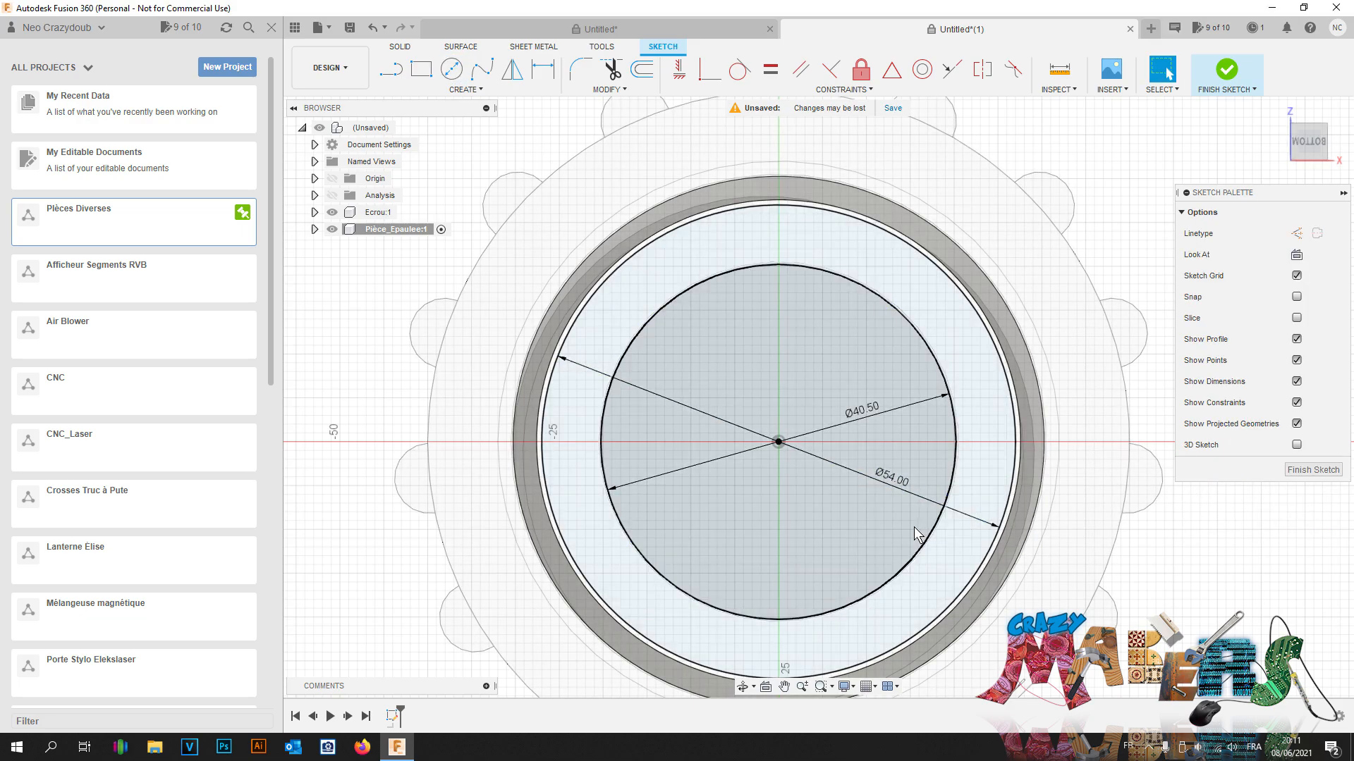
Step: Draw a concentric 34.5 mm diameter circle inside the other two and finish the sketch
left_click(779, 442)
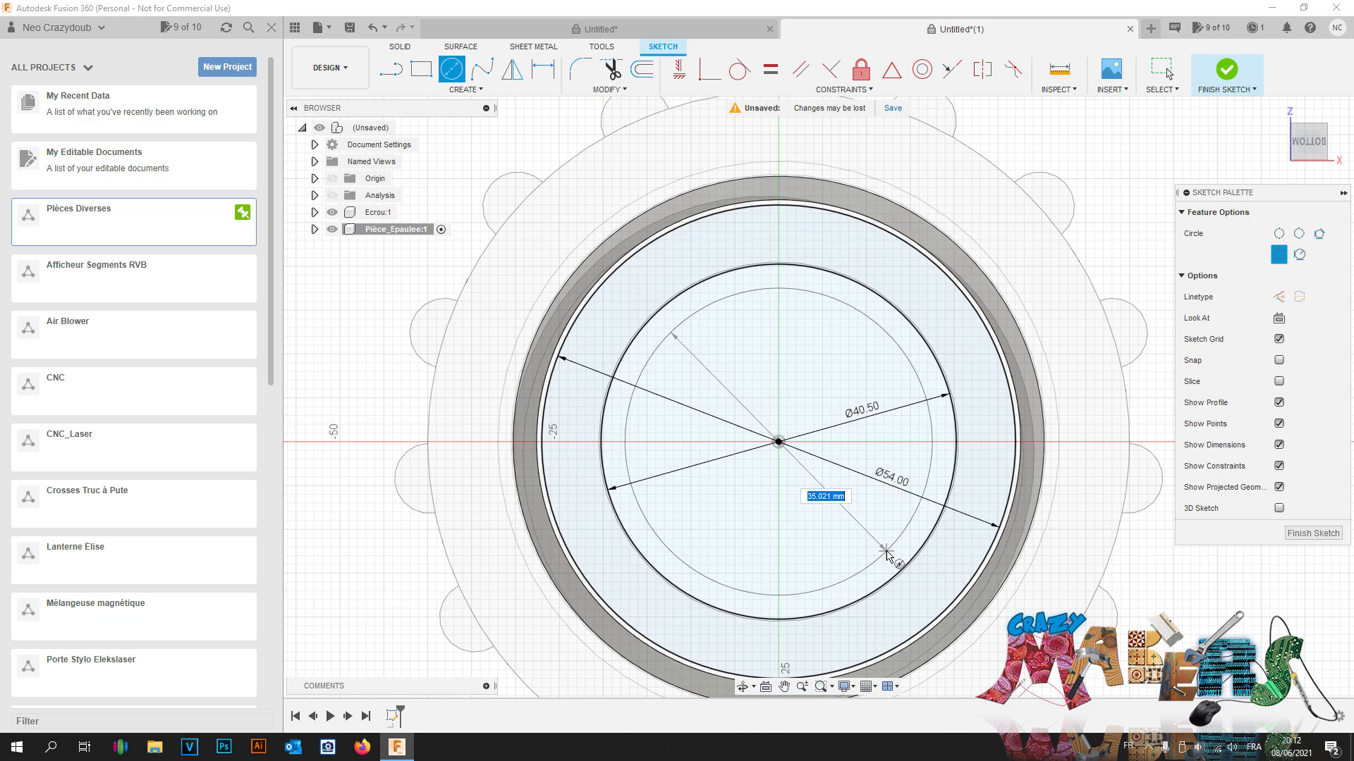
type("34")
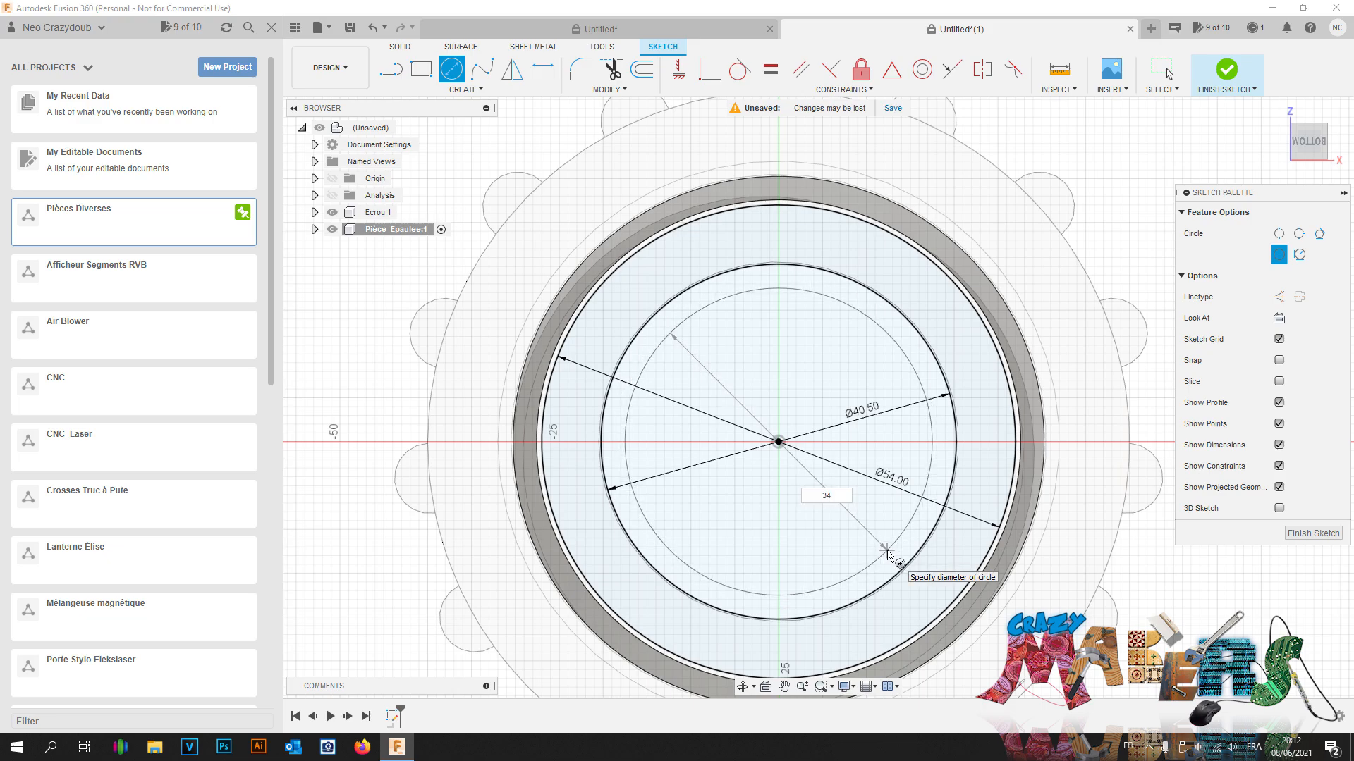
type(".5")
key("Return")
key("Escape")
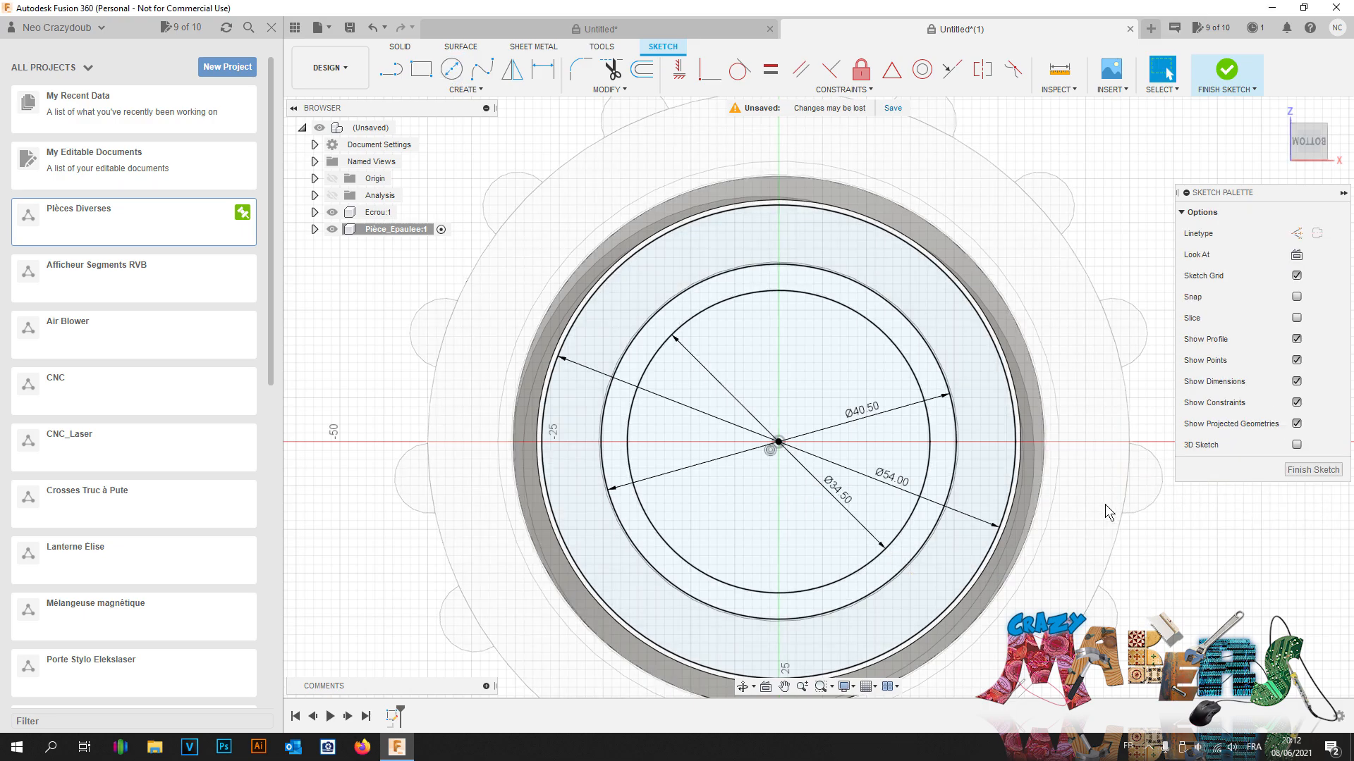
mouse_move(1308, 146)
left_mouse_down()
mouse_move(1257, 208)
mouse_move(1282, 219)
mouse_move(1262, 199)
left_mouse_up()
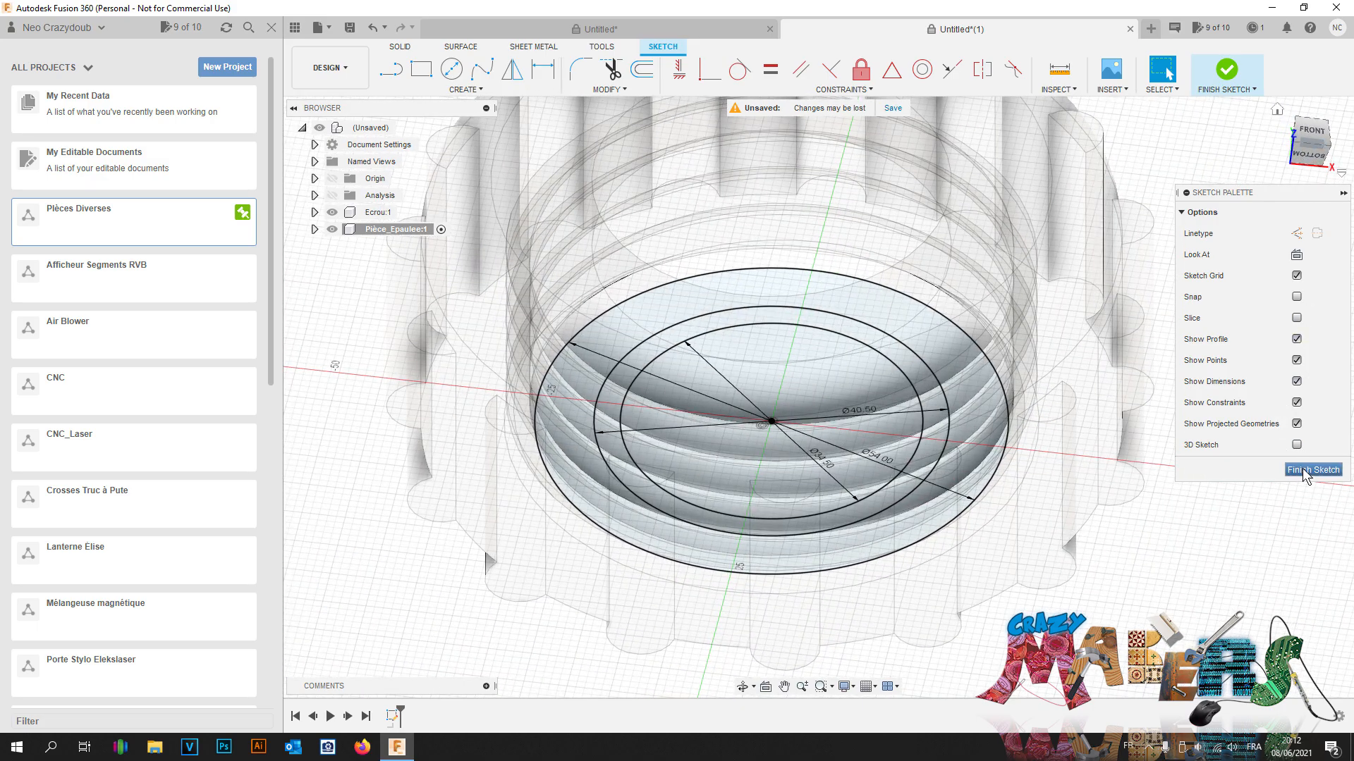
mouse_move(1313, 144)
left_mouse_down()
mouse_move(1304, 165)
mouse_move(1304, 149)
left_mouse_up()
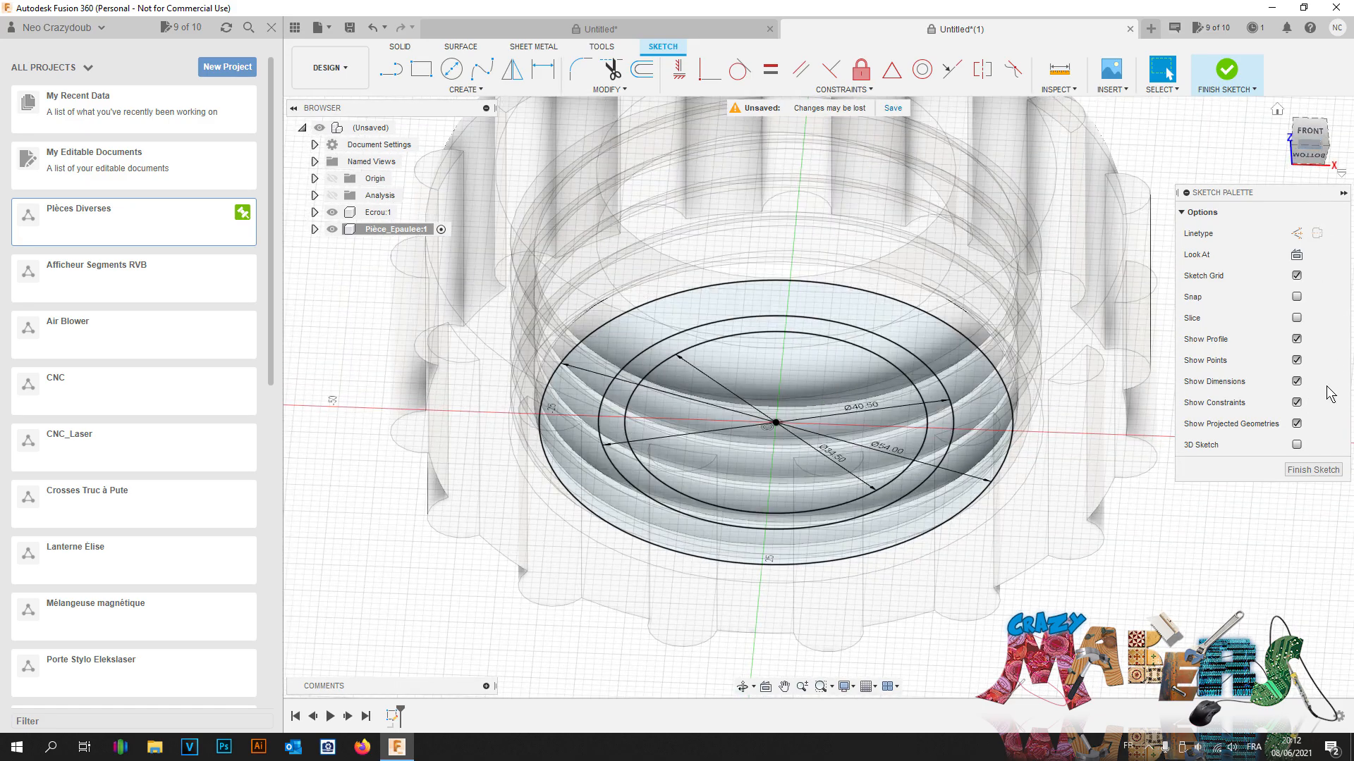
left_click(1311, 468)
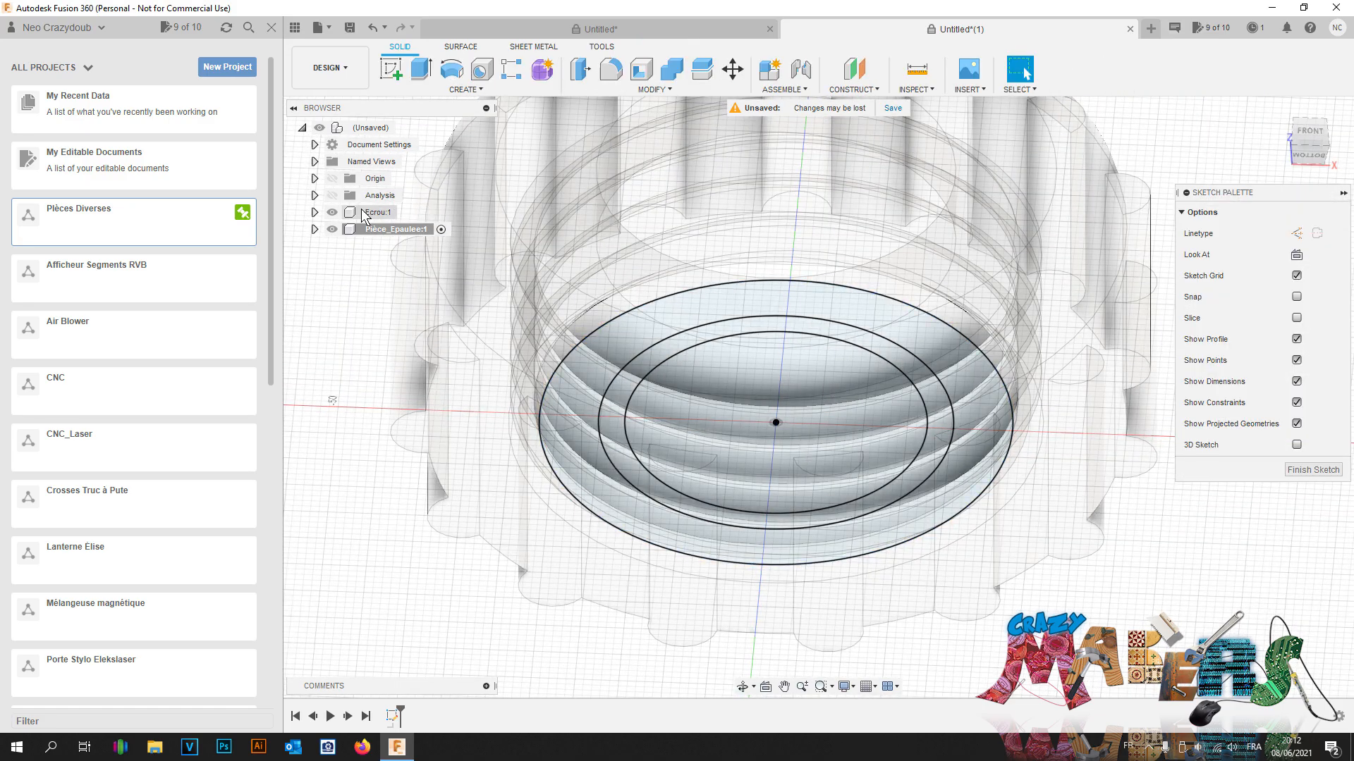
Step: Hide the component Ecrou and extrude the outer ring between the 40.5 and 54 mm circles 5 mm as a new body
left_click(330, 211)
left_click(934, 501)
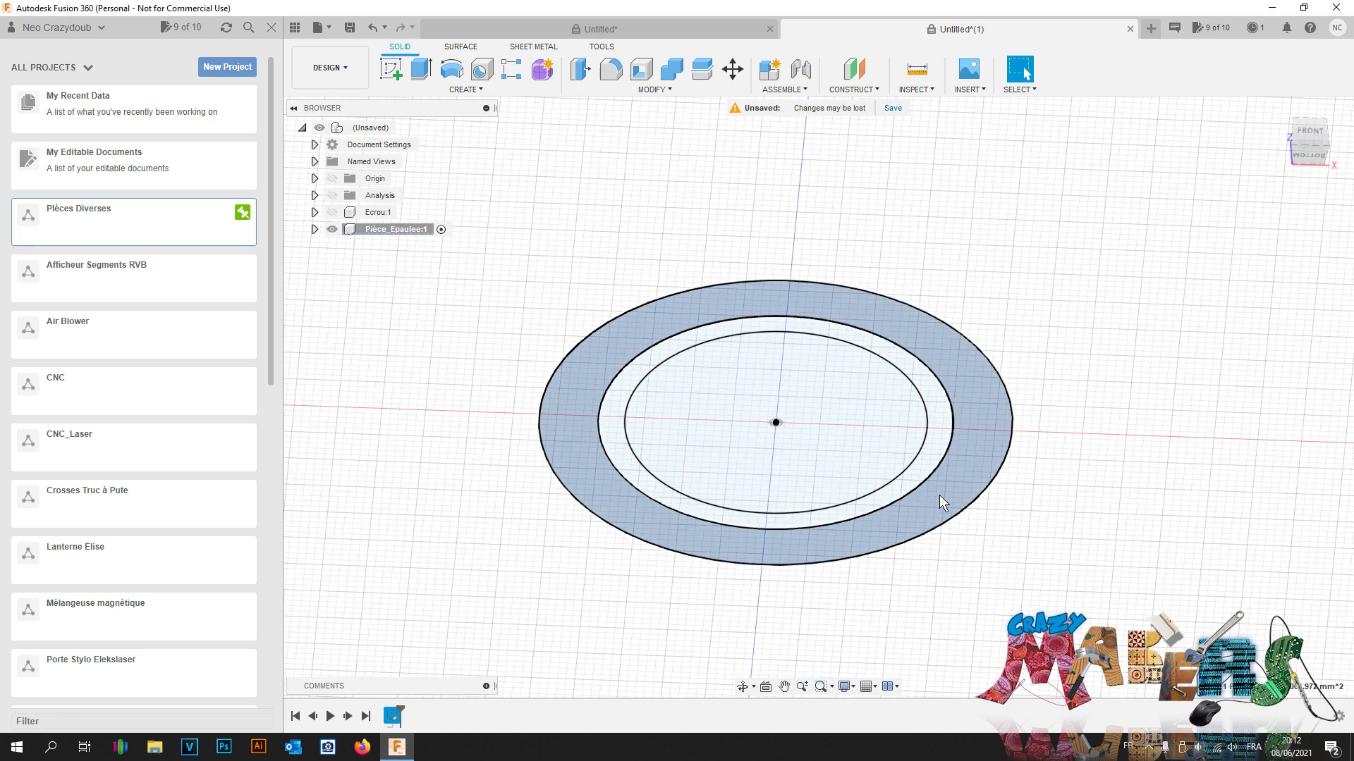
left_click(335, 211)
key("q")
mouse_move(1313, 140)
left_mouse_down()
mouse_move(1273, 168)
mouse_move(1277, 130)
mouse_move(1300, 169)
mouse_move(1246, 225)
left_mouse_up()
left_click(961, 419)
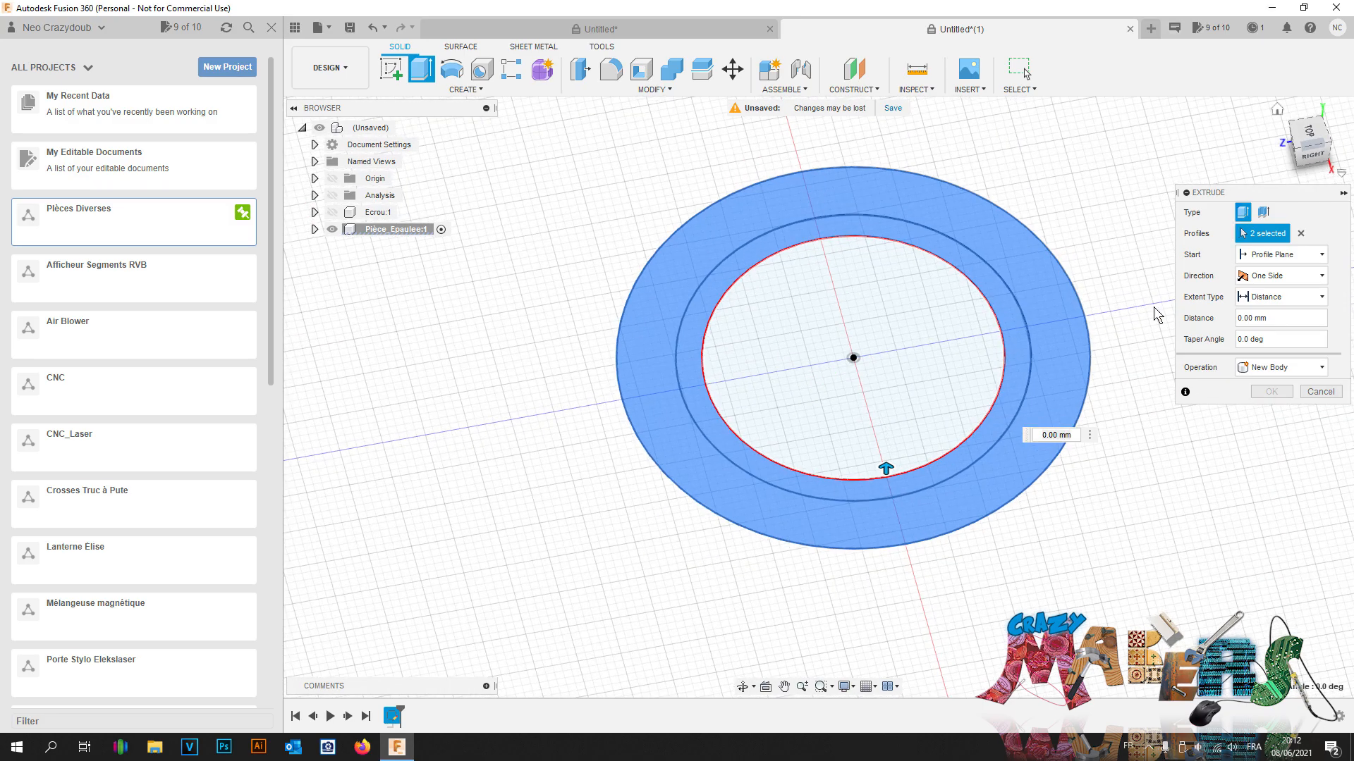
left_click(1015, 382)
mouse_move(886, 469)
left_mouse_down()
mouse_move(900, 465)
mouse_move(893, 486)
left_mouse_up()
type("5")
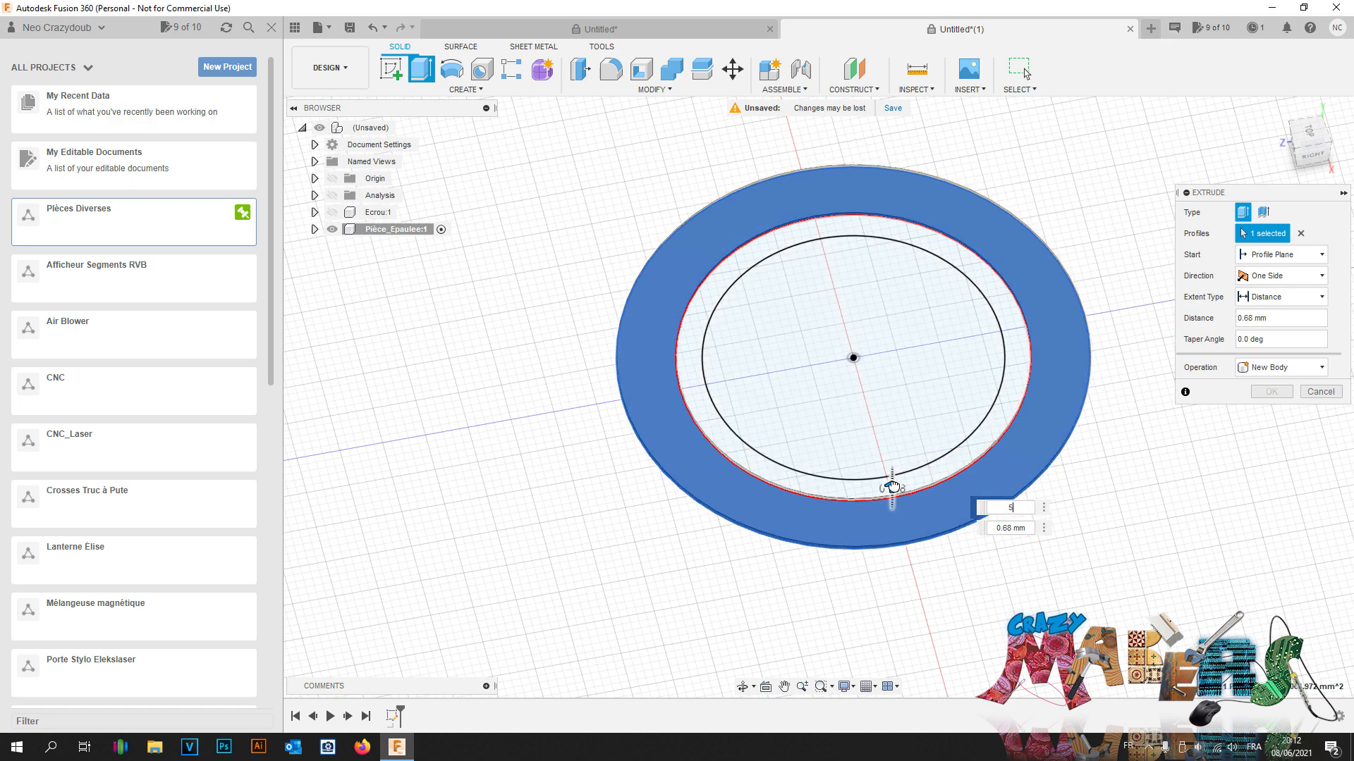
key("Return")
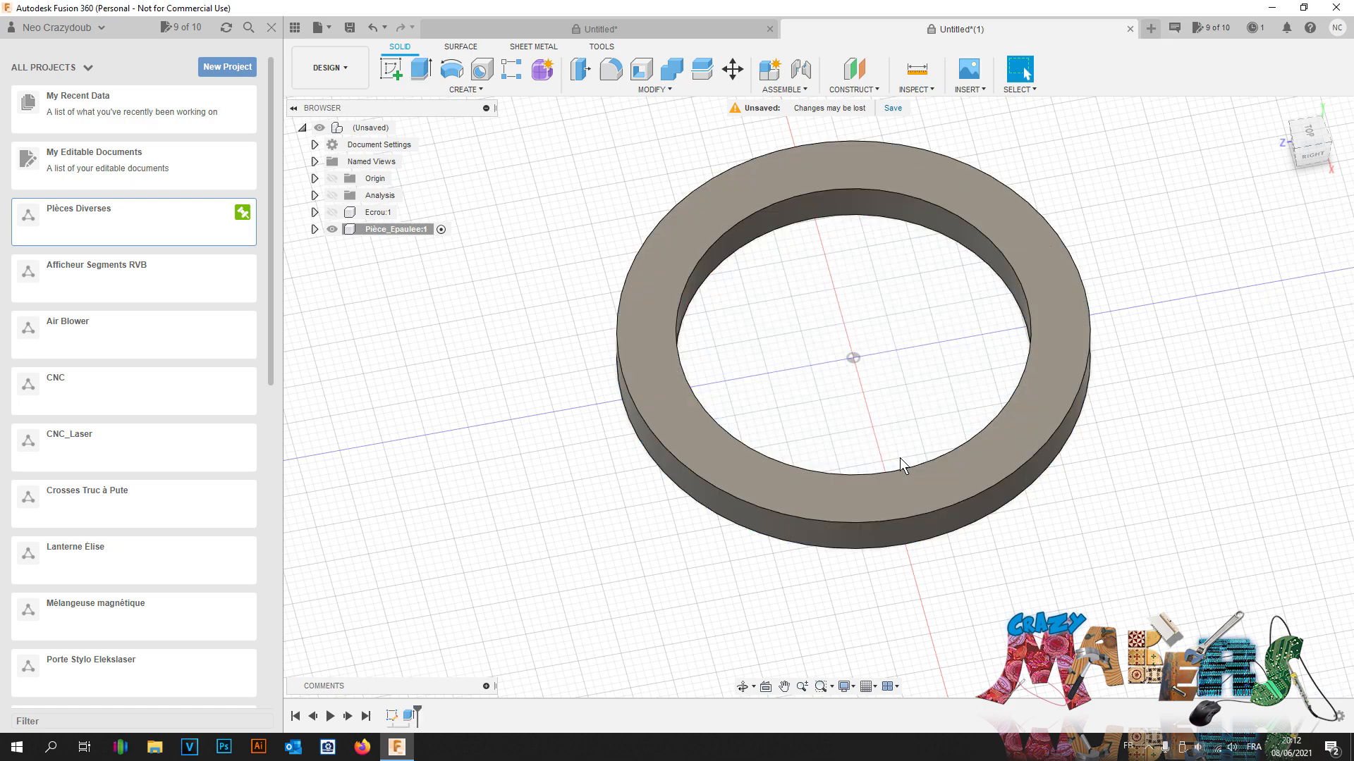
Step: Show Sketch1 of Pièce_Epaulee and extrude the ring between the 34.5 and 40.5 mm circles 28 mm, joined to the shoulder
left_click(316, 230)
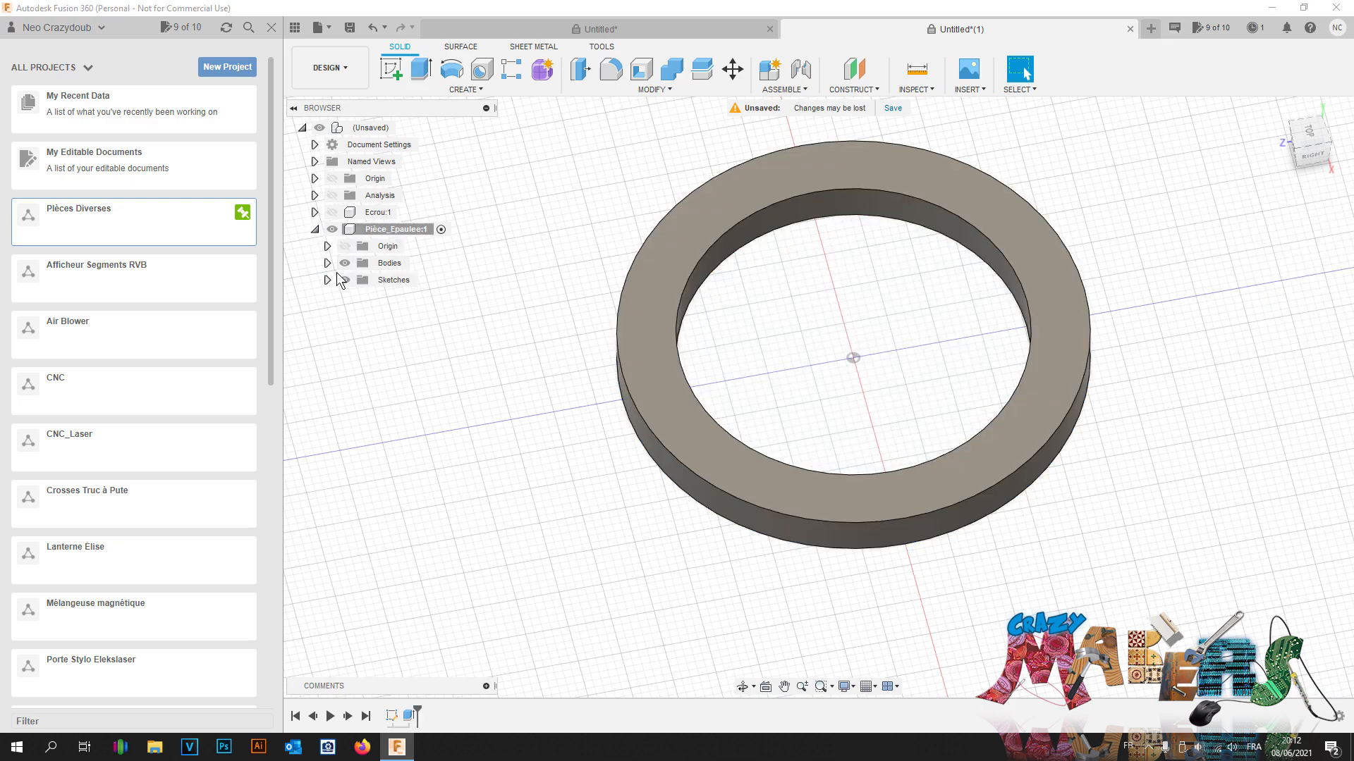
left_click(358, 296)
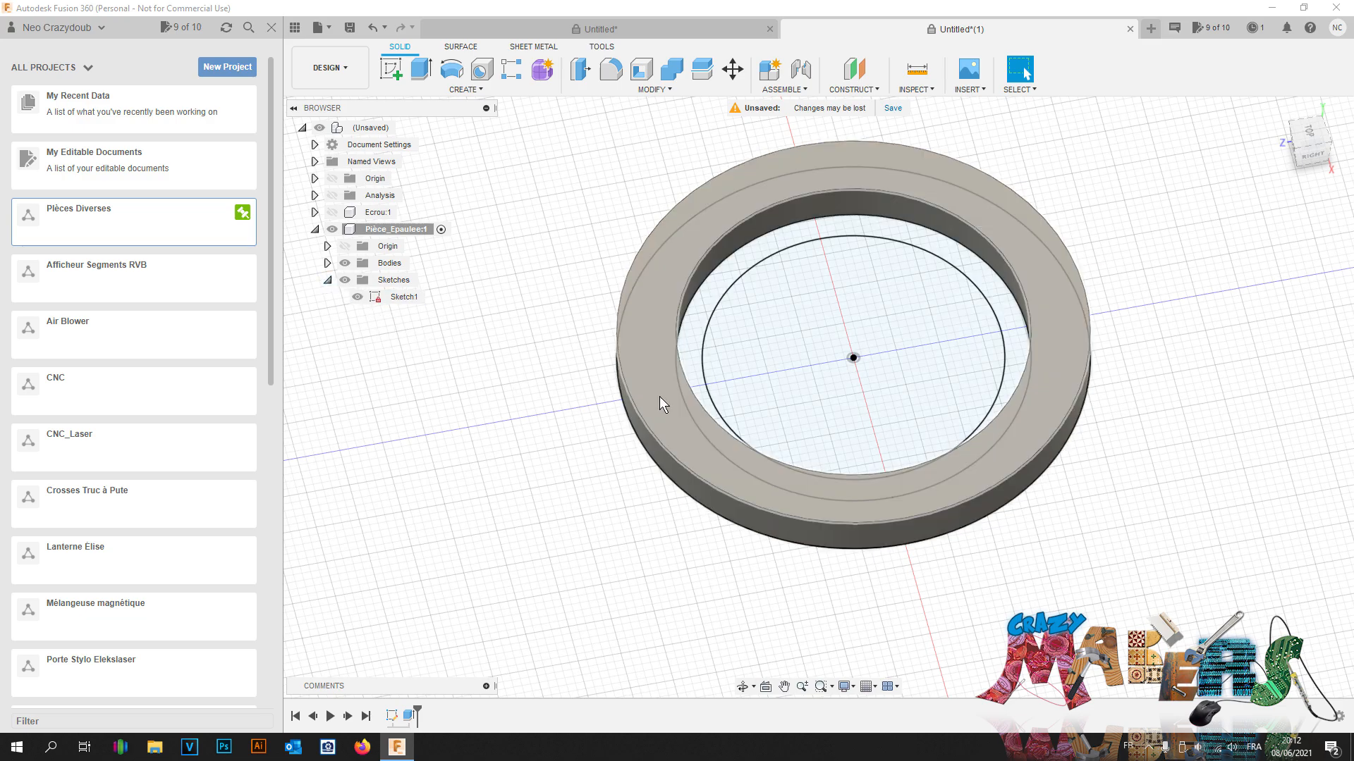
left_click(694, 316)
key("e")
left_click_drag(885, 468, 914, 210)
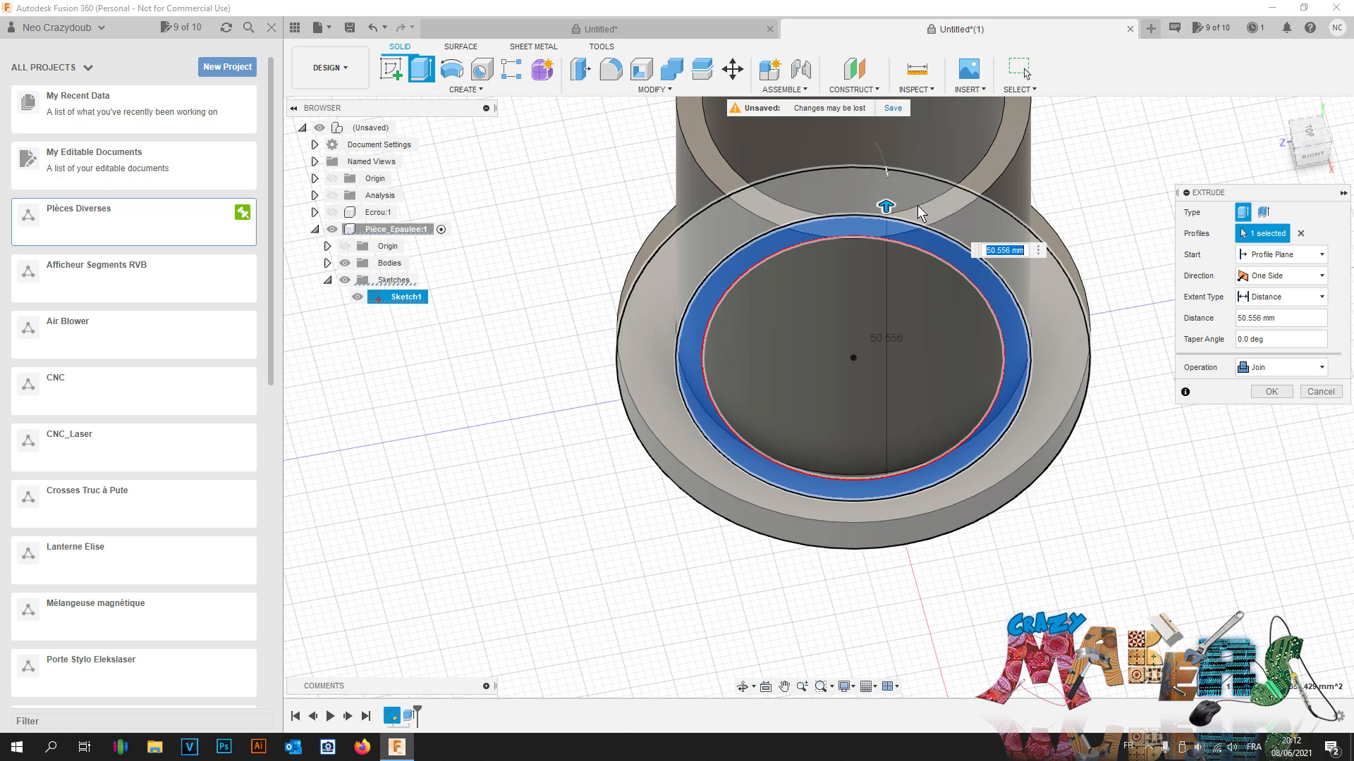
type("28")
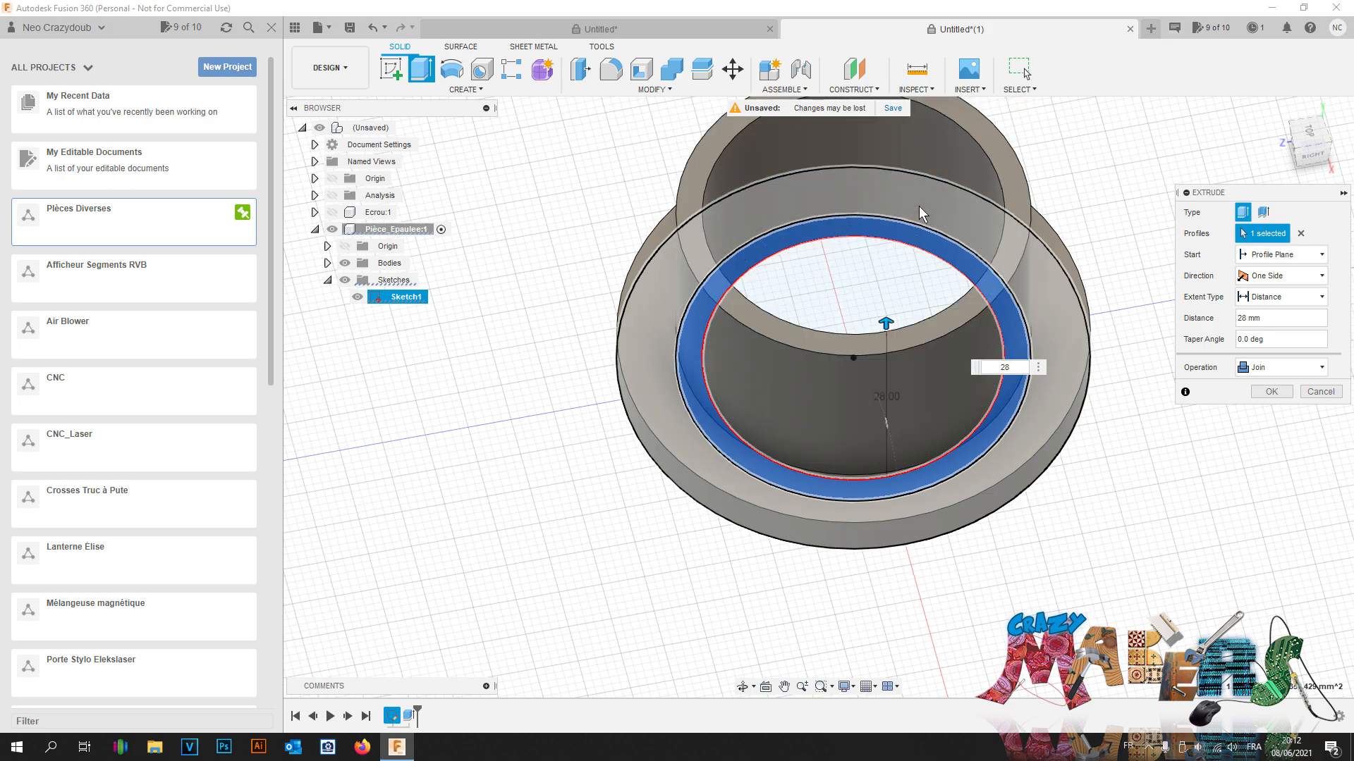
left_click(1276, 391)
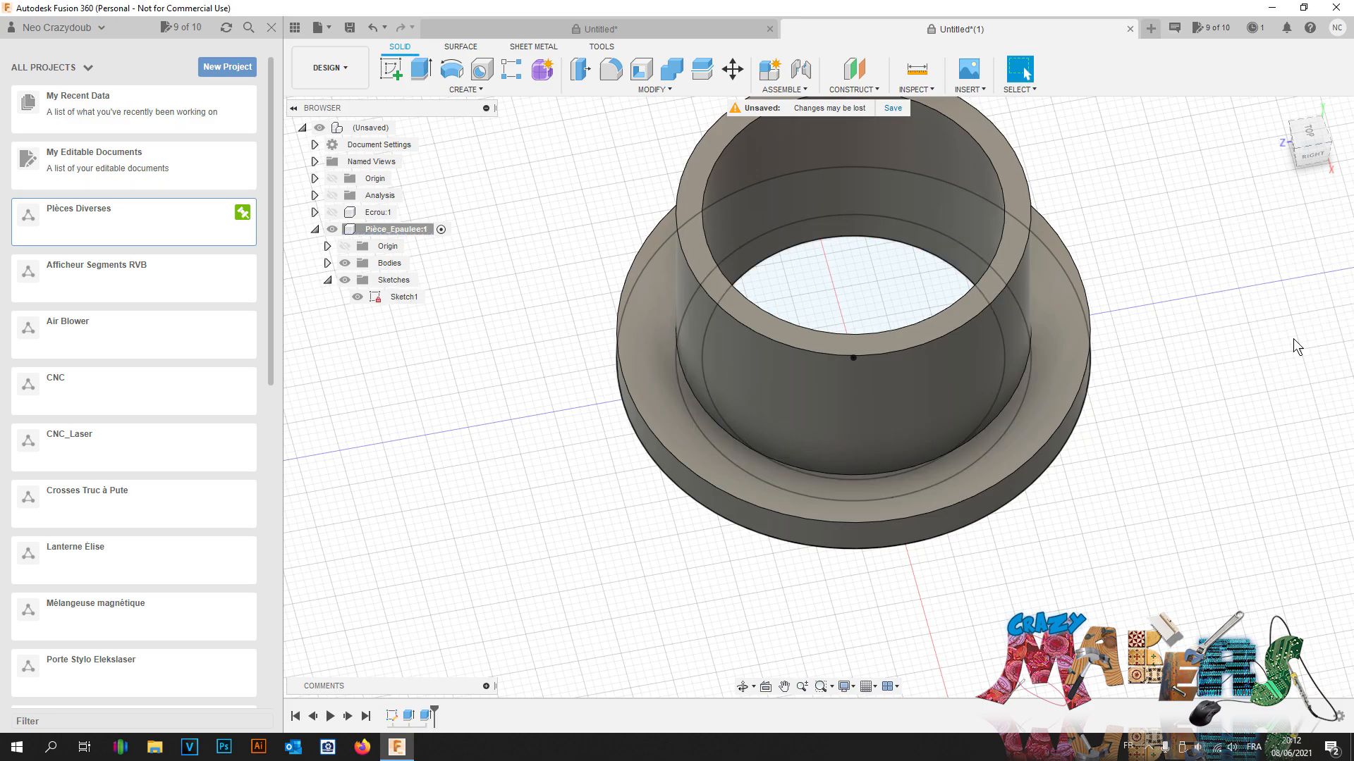
Step: Edit the tube's extrusion to set its distance to 35 mm
left_click_drag(1320, 98, 1315, 72)
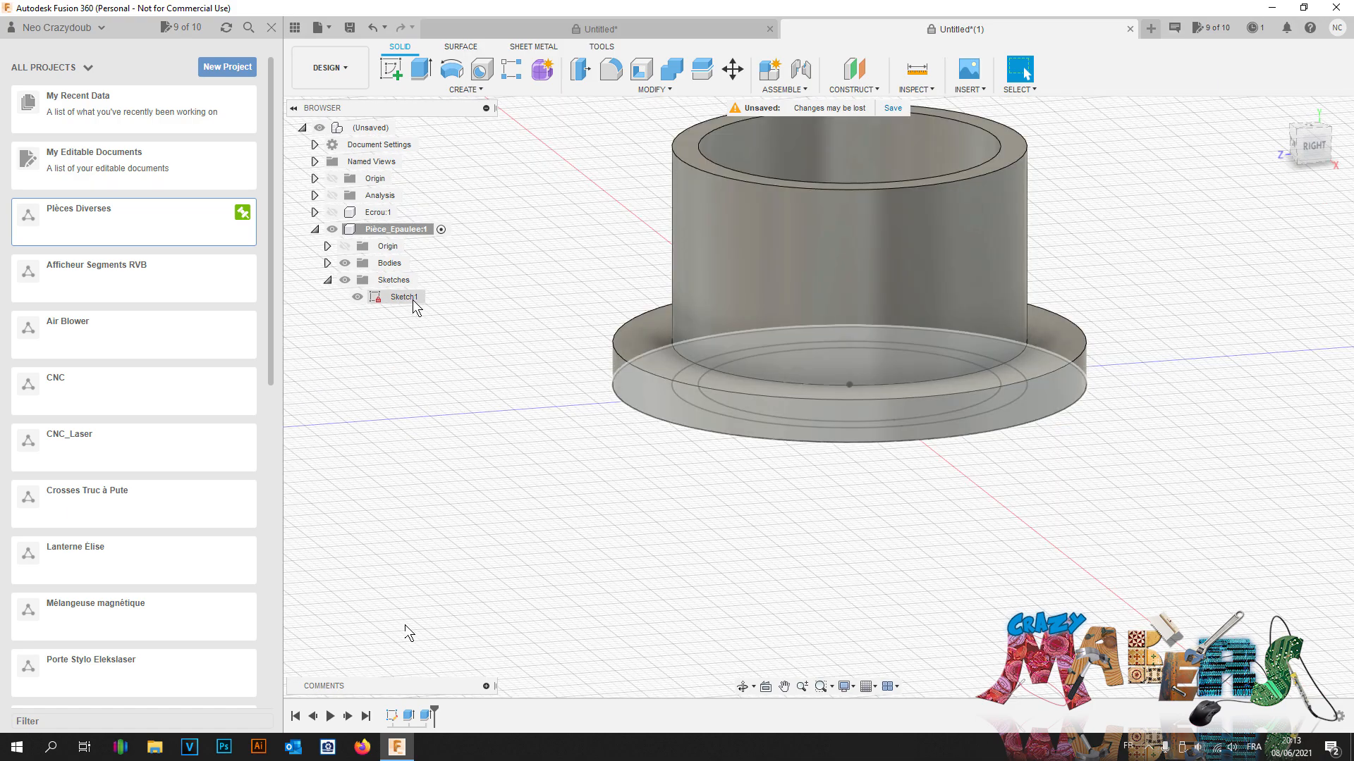
right_click(428, 717)
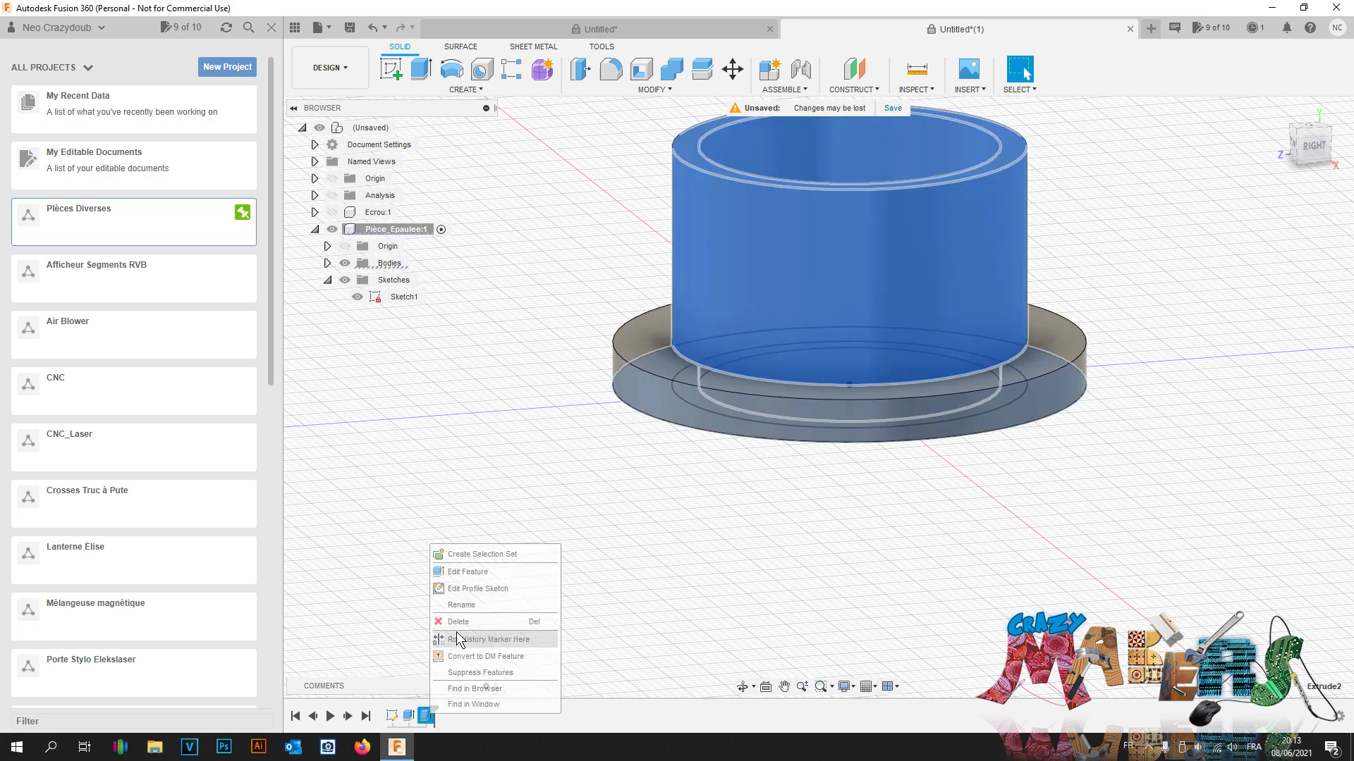
left_click(472, 573)
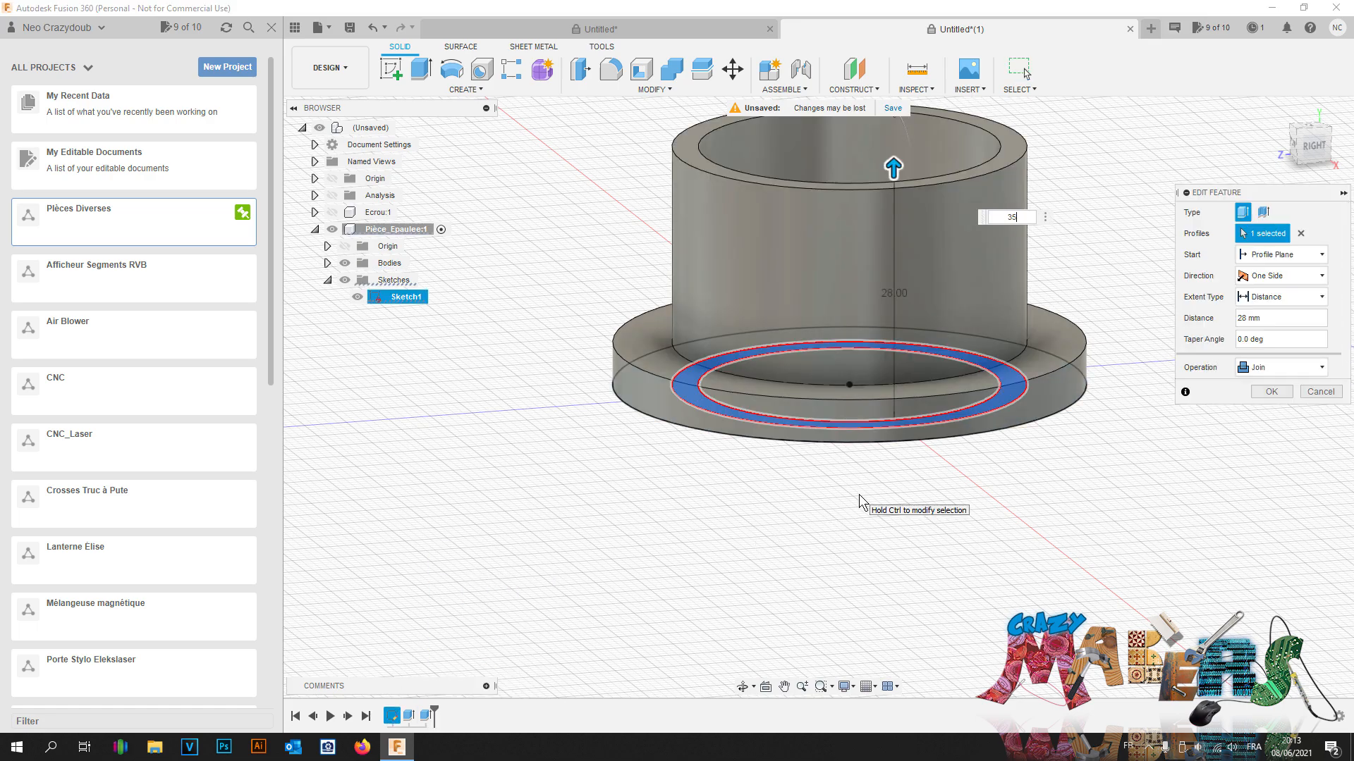
type("35")
key("Return")
scroll(894, 465, "down", 2)
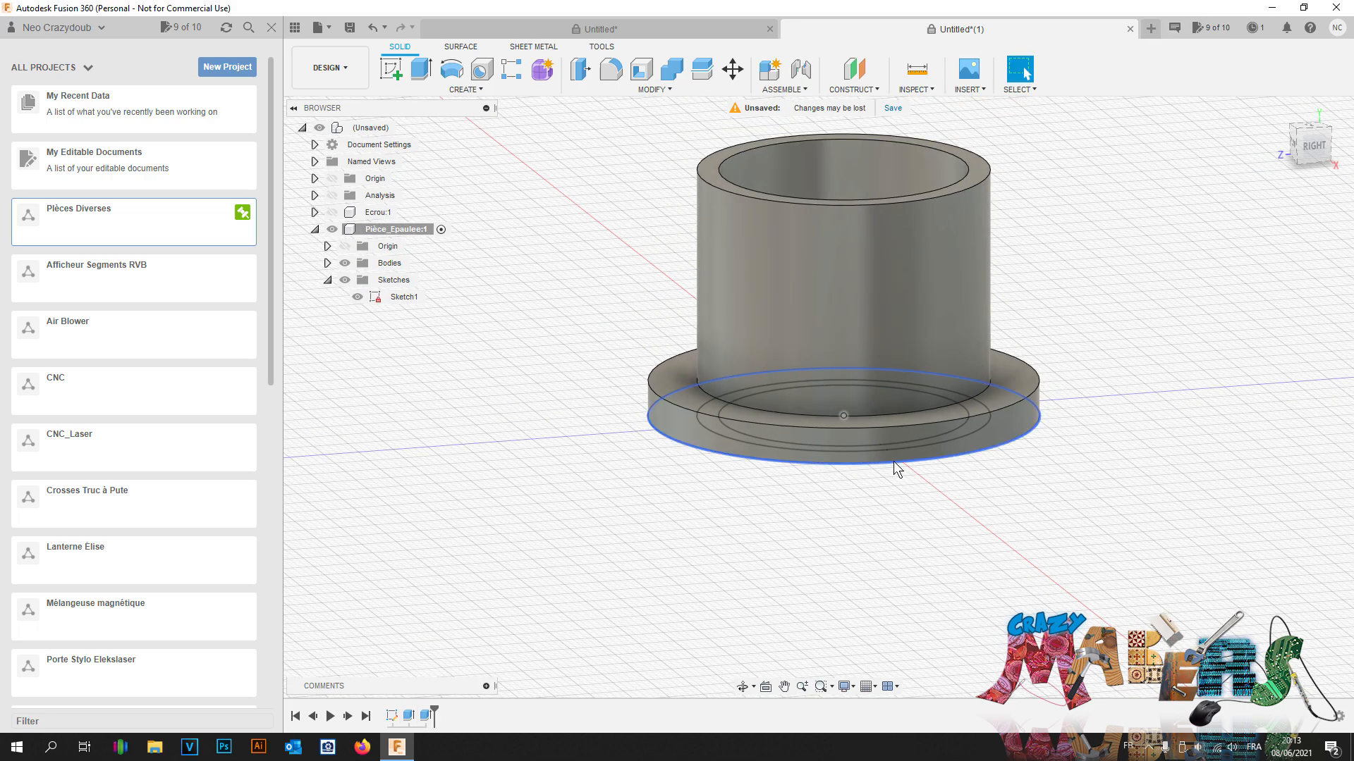
scroll(895, 465, "up", 2)
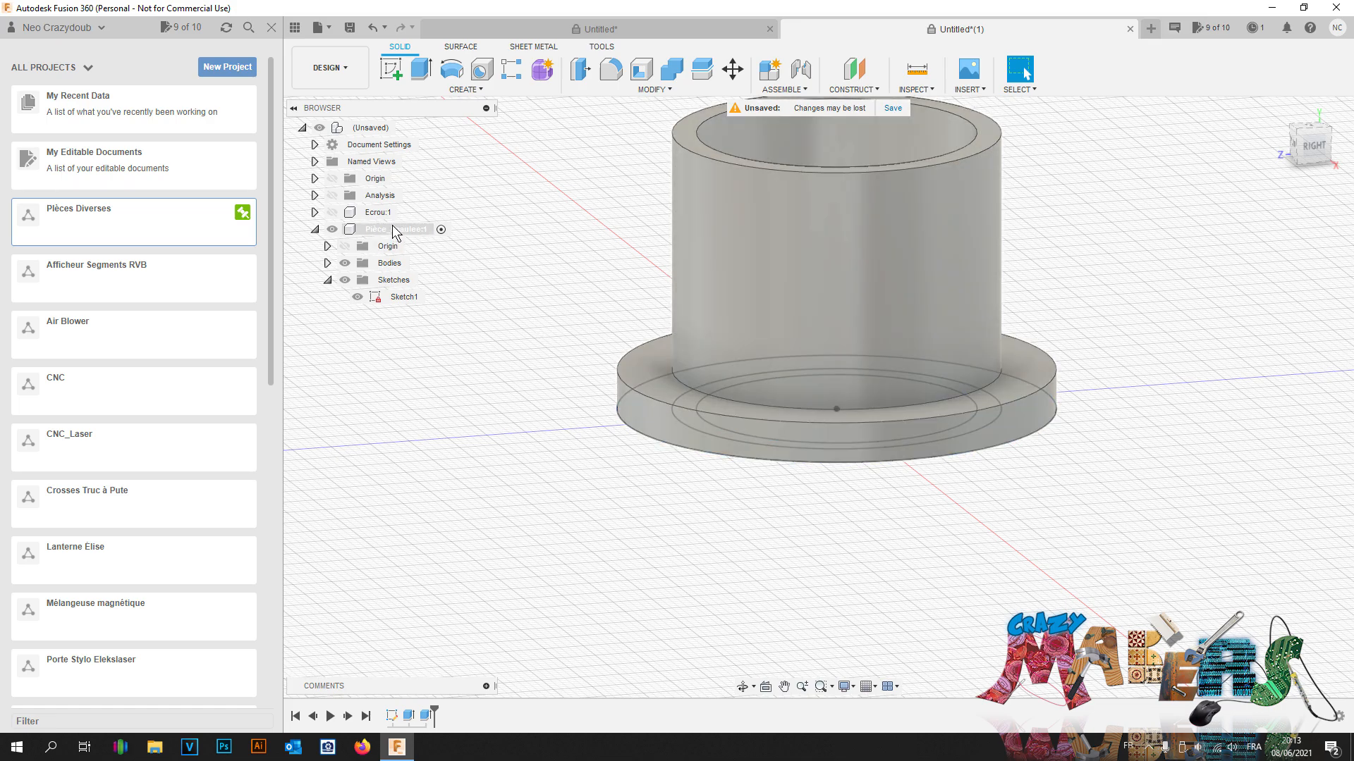
Step: Show the component Ecrou and move Pièce_Epaulee upward along Y until its shoulder sits at the upper end of the nut's thread
left_click(332, 212)
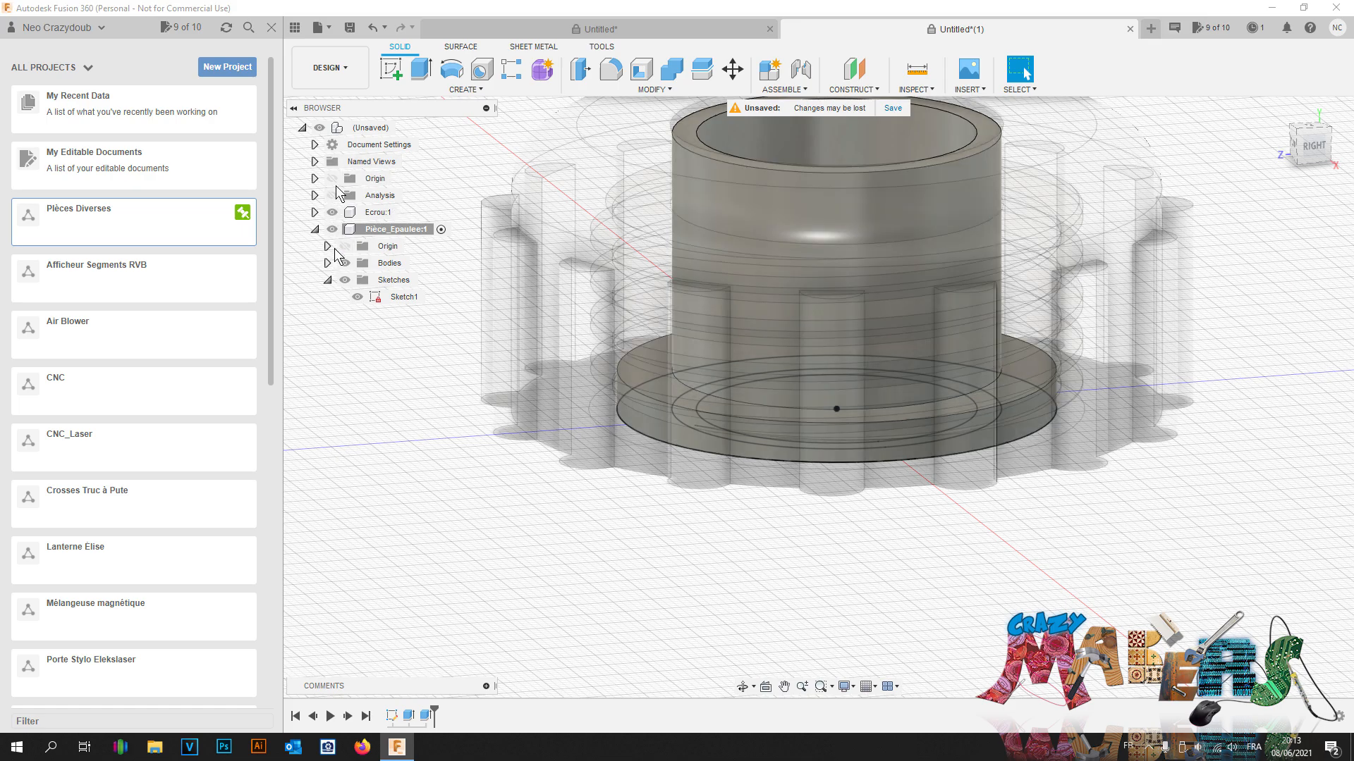
left_click(1307, 154)
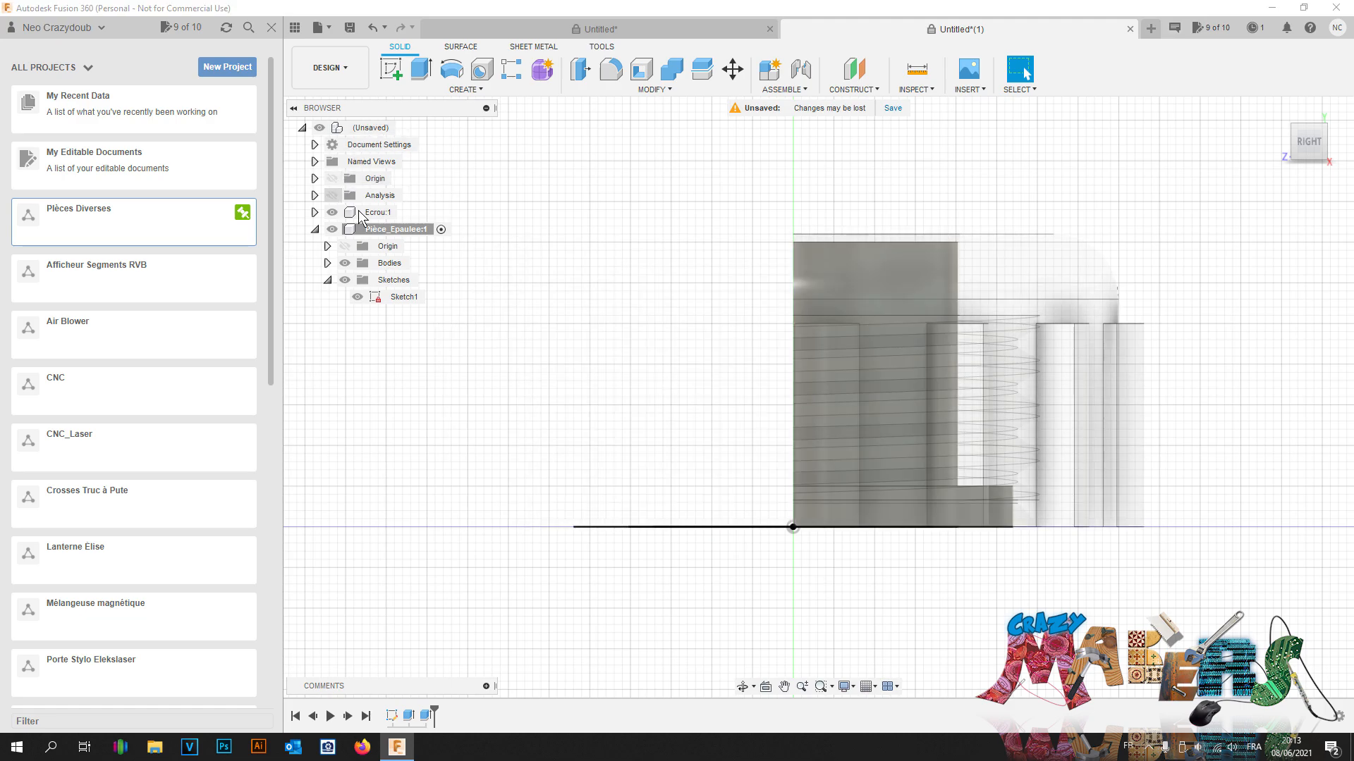
right_click(393, 229)
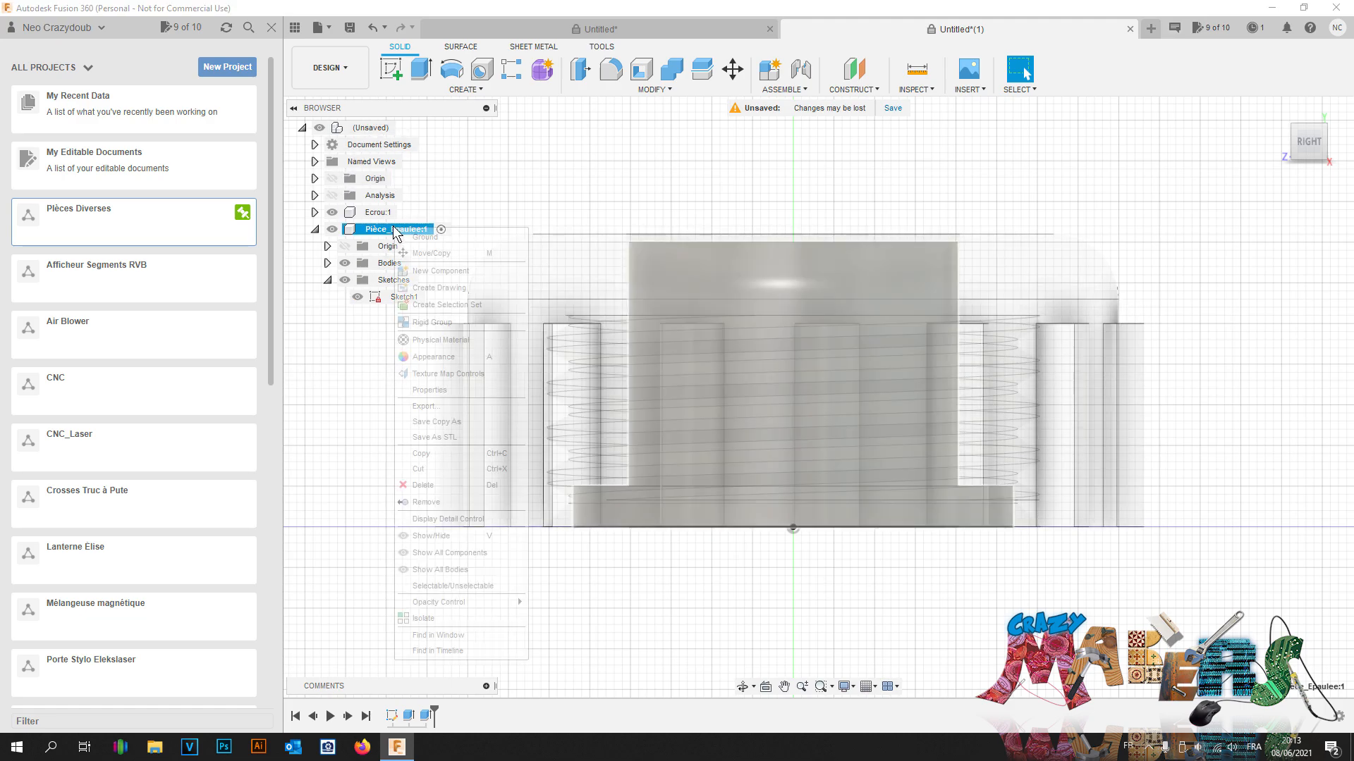
left_click(423, 255)
left_click_drag(788, 372, 793, 224)
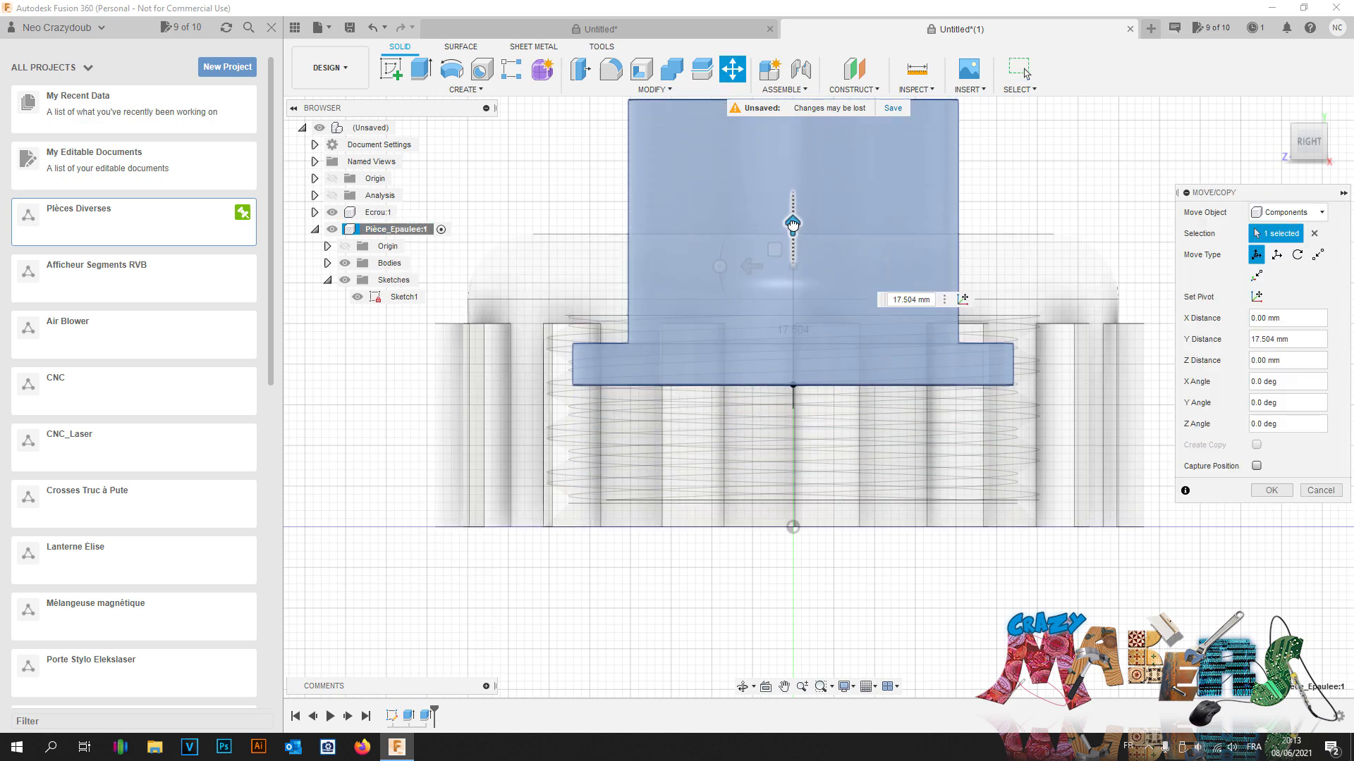
left_click(1269, 489)
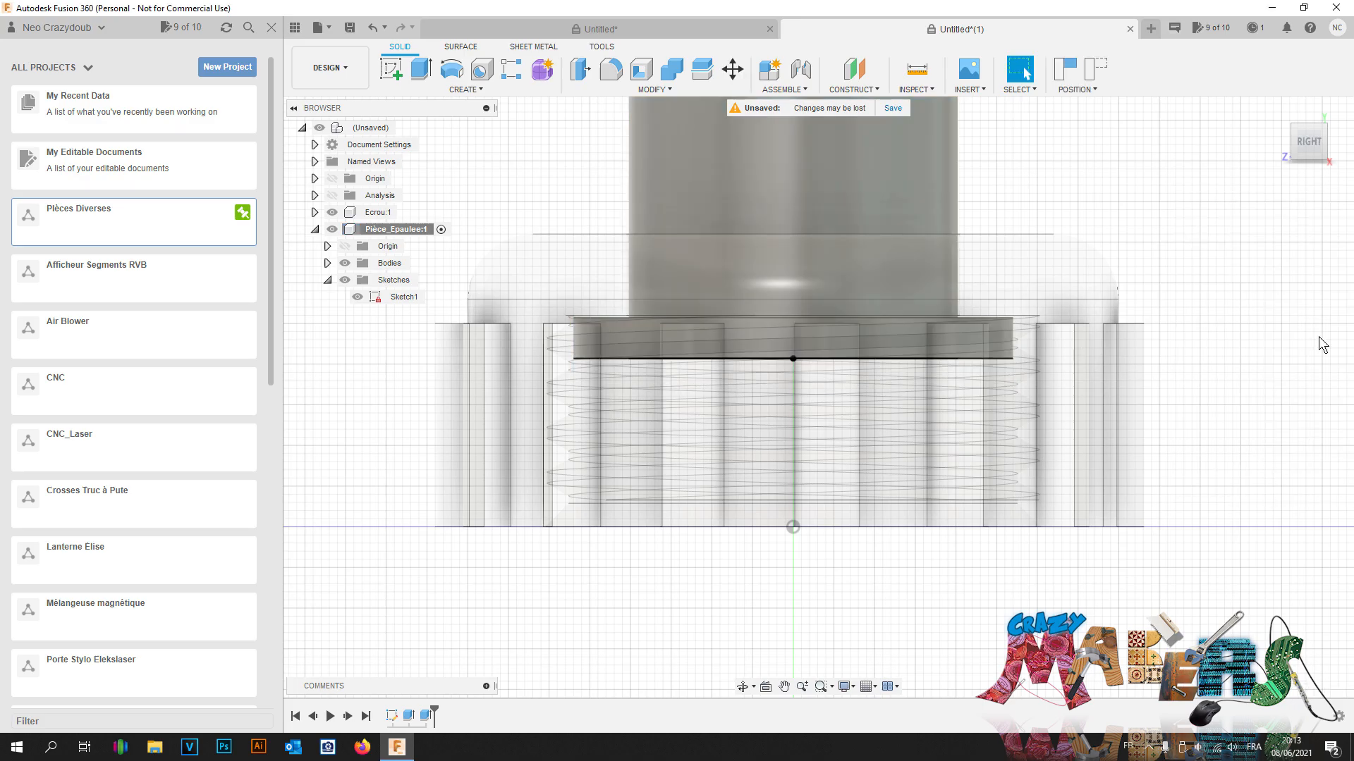
Step: Edit the tube's extrusion to set its distance to 45 mm
mouse_move(1317, 144)
left_mouse_down()
mouse_move(1339, 183)
mouse_move(1337, 109)
mouse_move(1326, 143)
left_mouse_up()
right_click(425, 715)
left_click(465, 571)
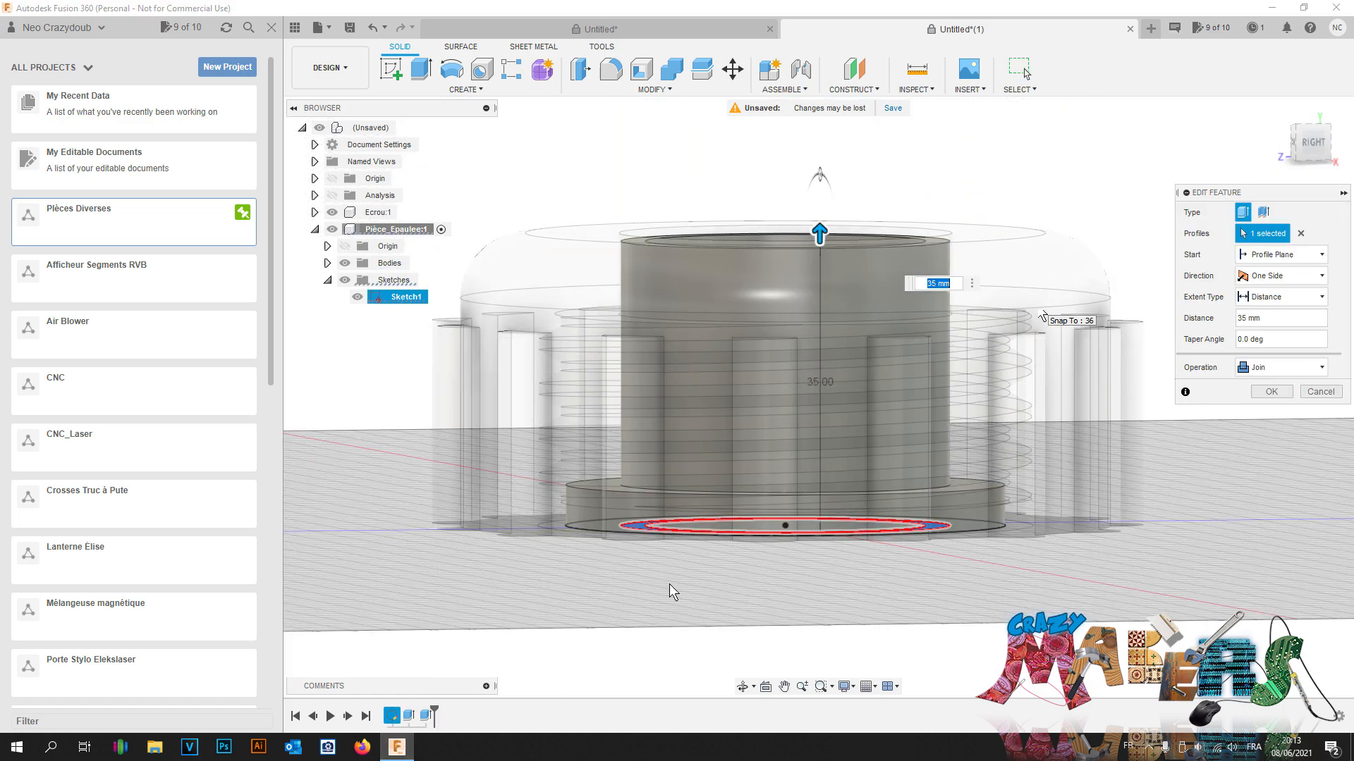
key("Return")
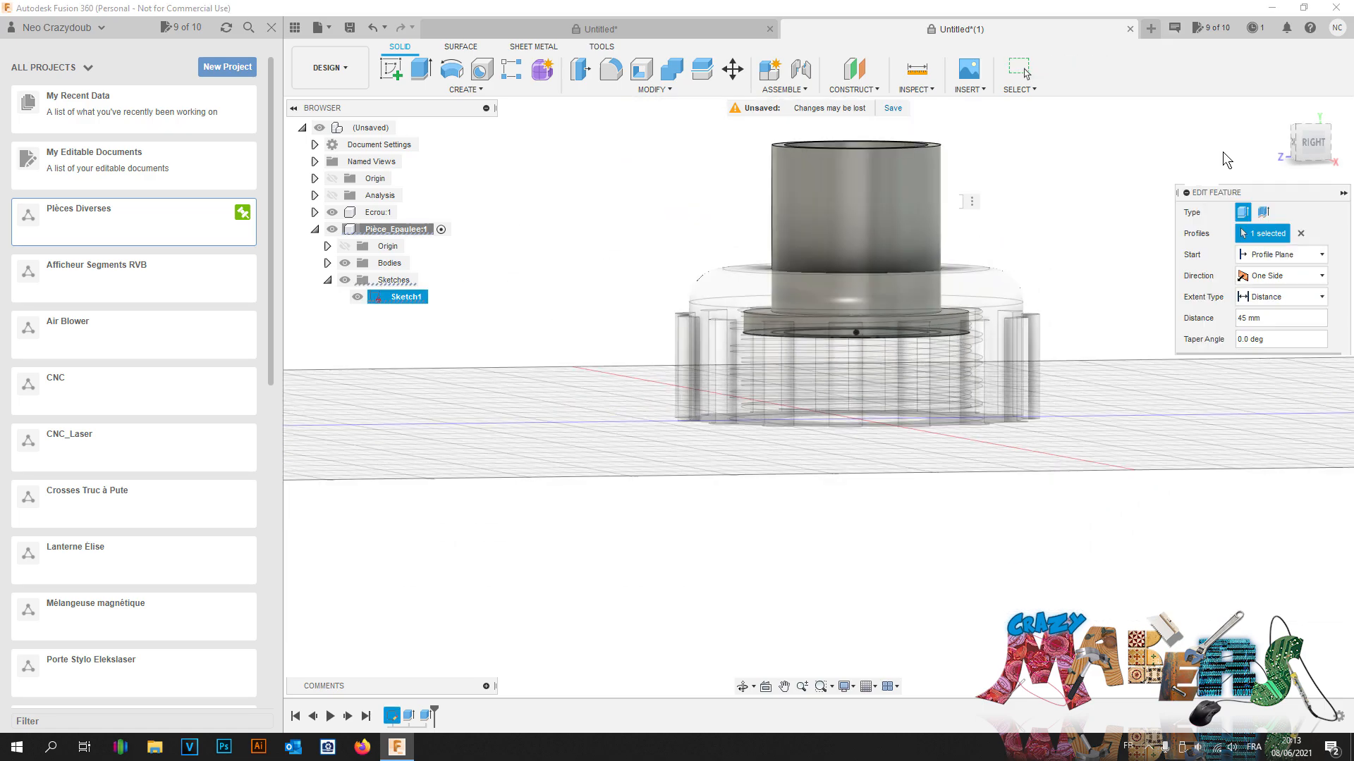
left_click(1310, 144)
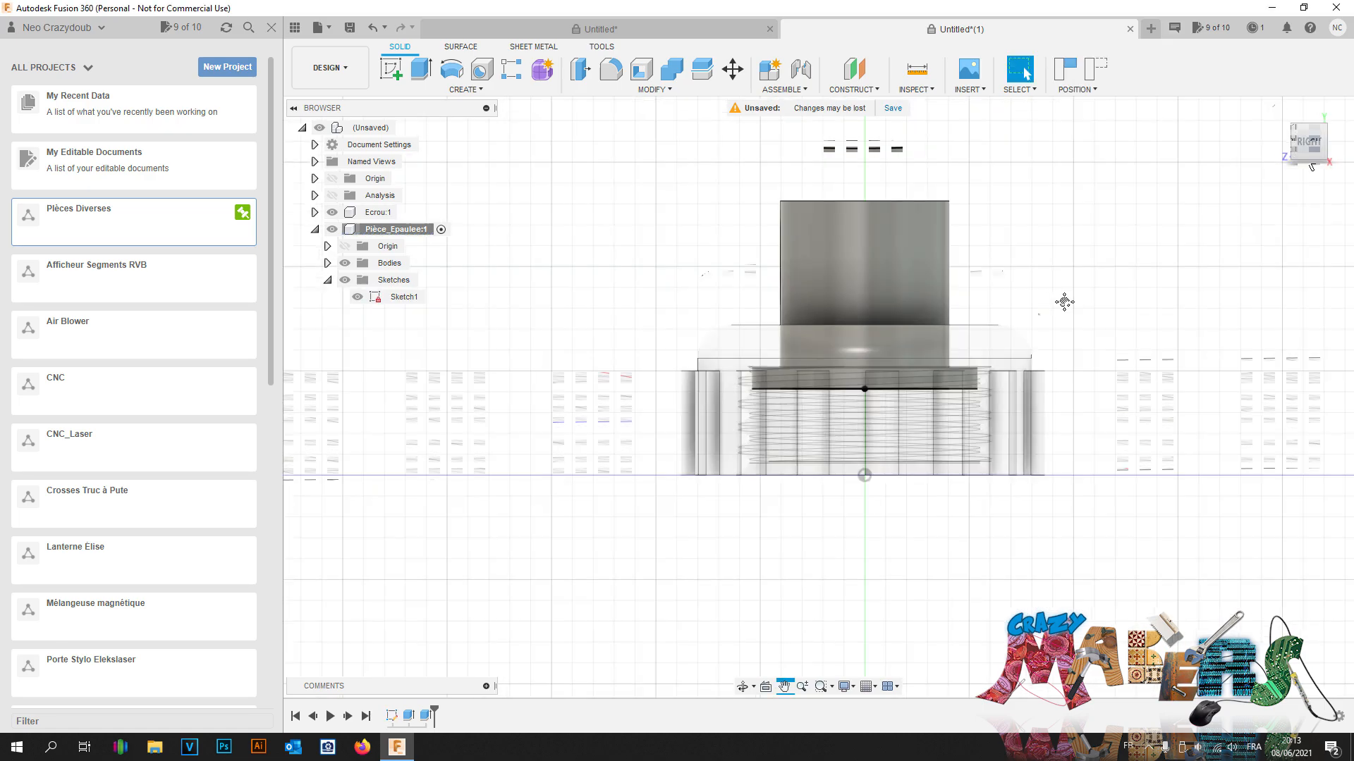
Step: Edit the tube's extrusion again and increase its distance beyond 45 mm
scroll(920, 262, "up", 5)
scroll(880, 257, "up", 1)
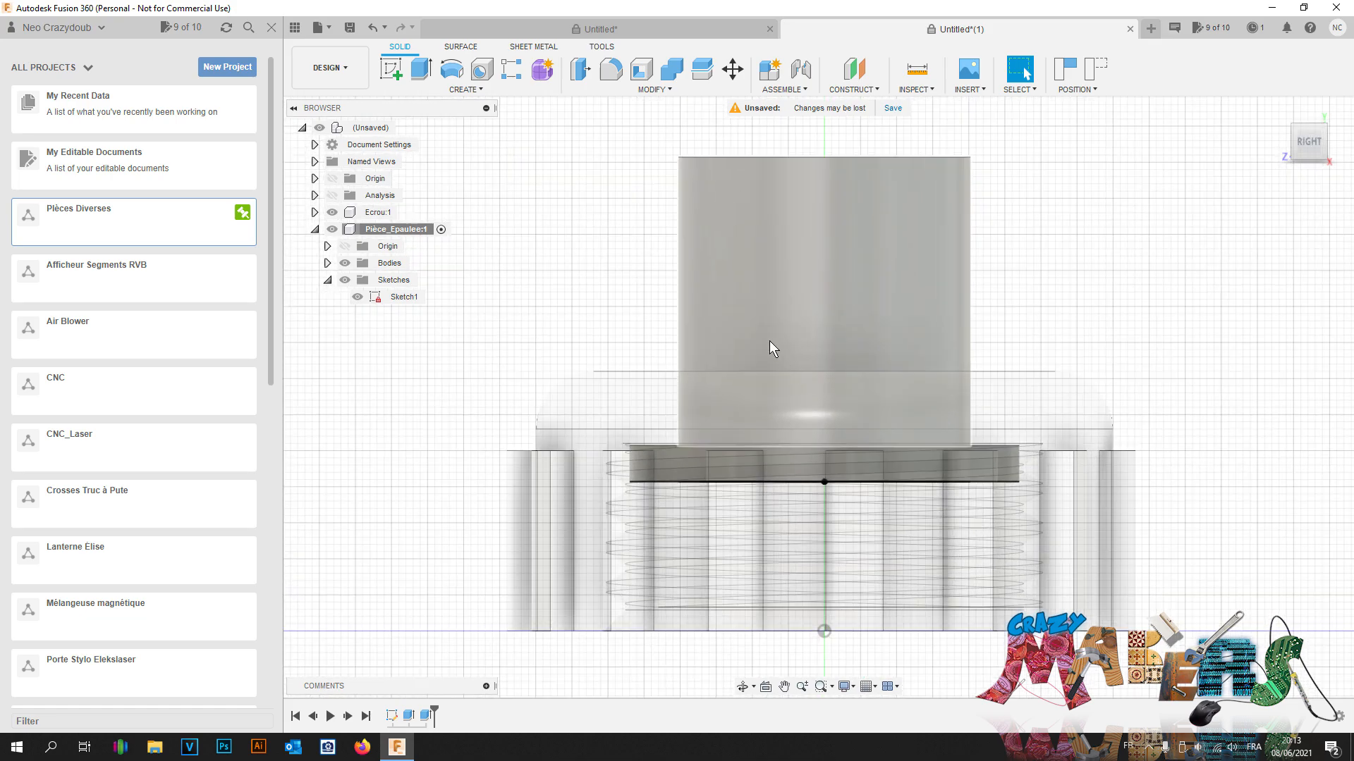
right_click(426, 716)
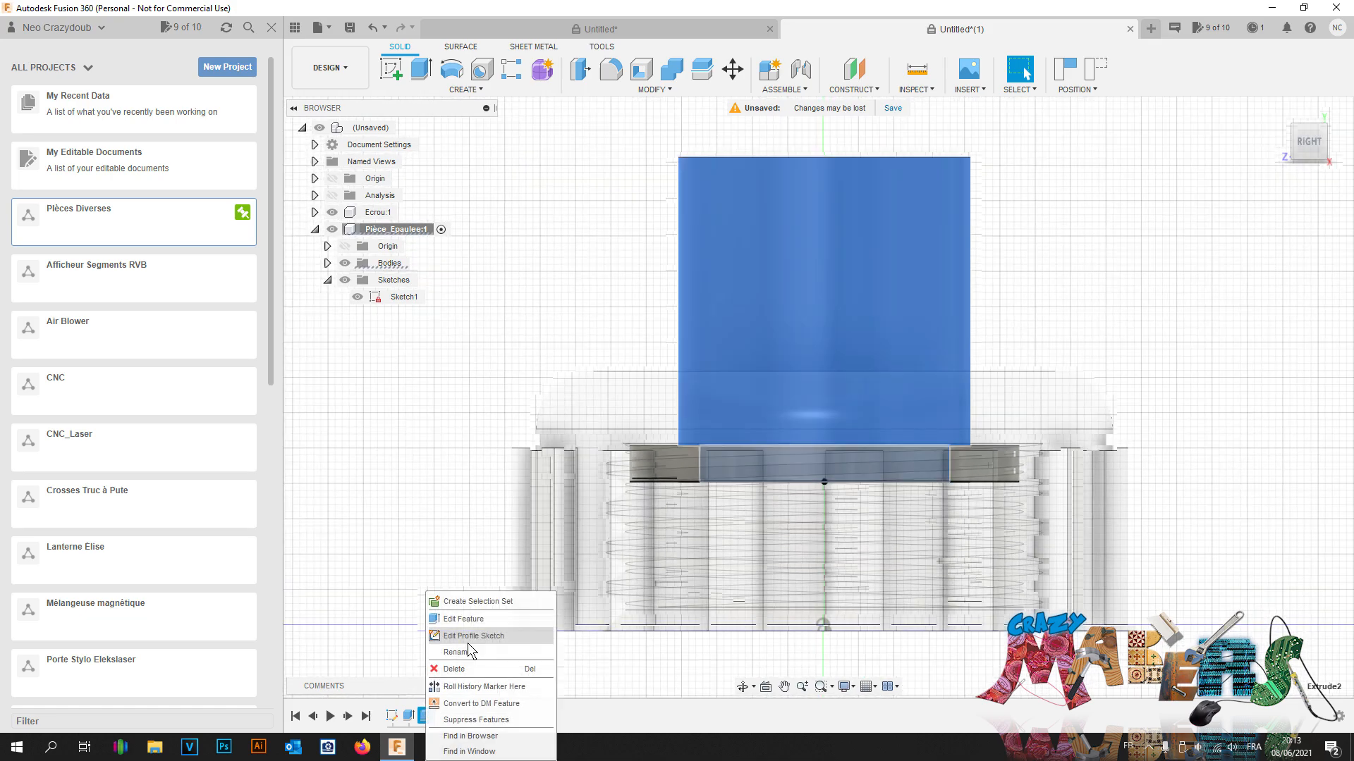
left_click(463, 619)
type("80")
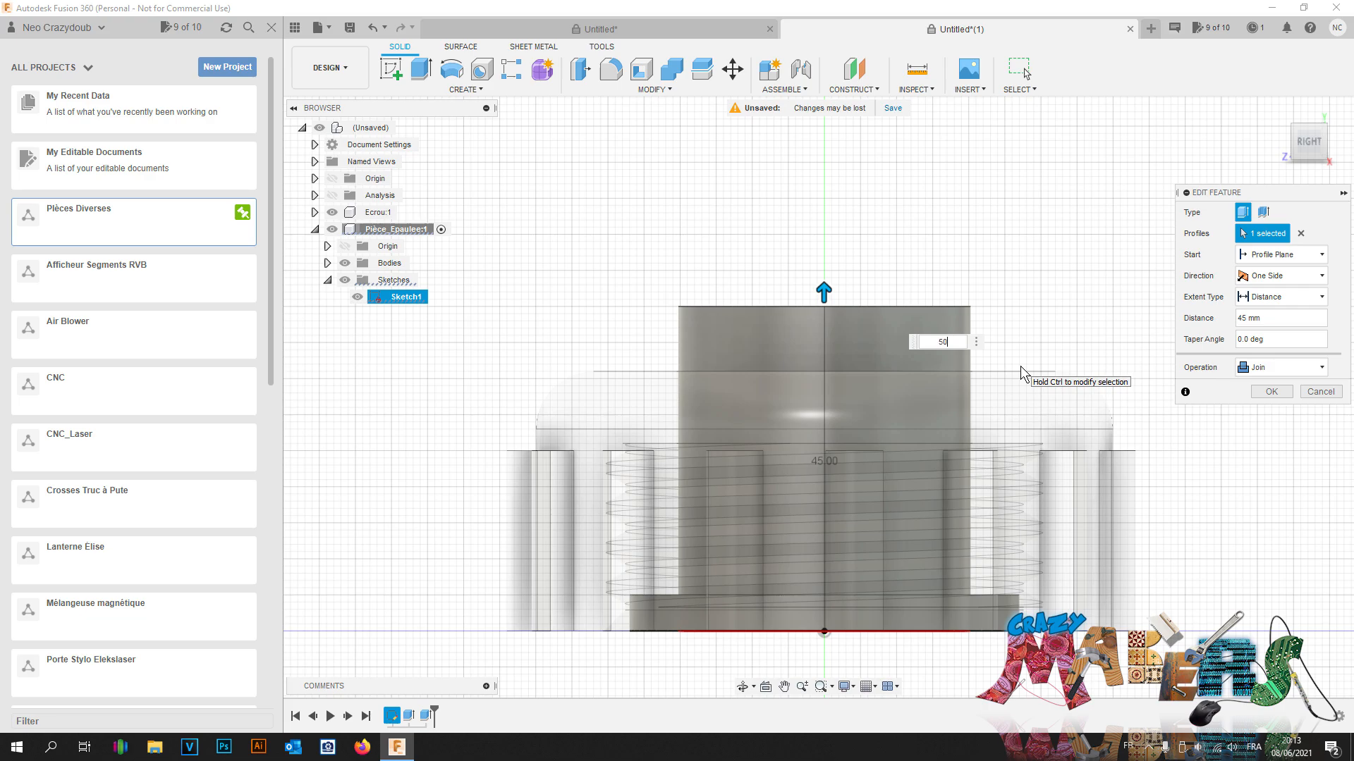
key("Return")
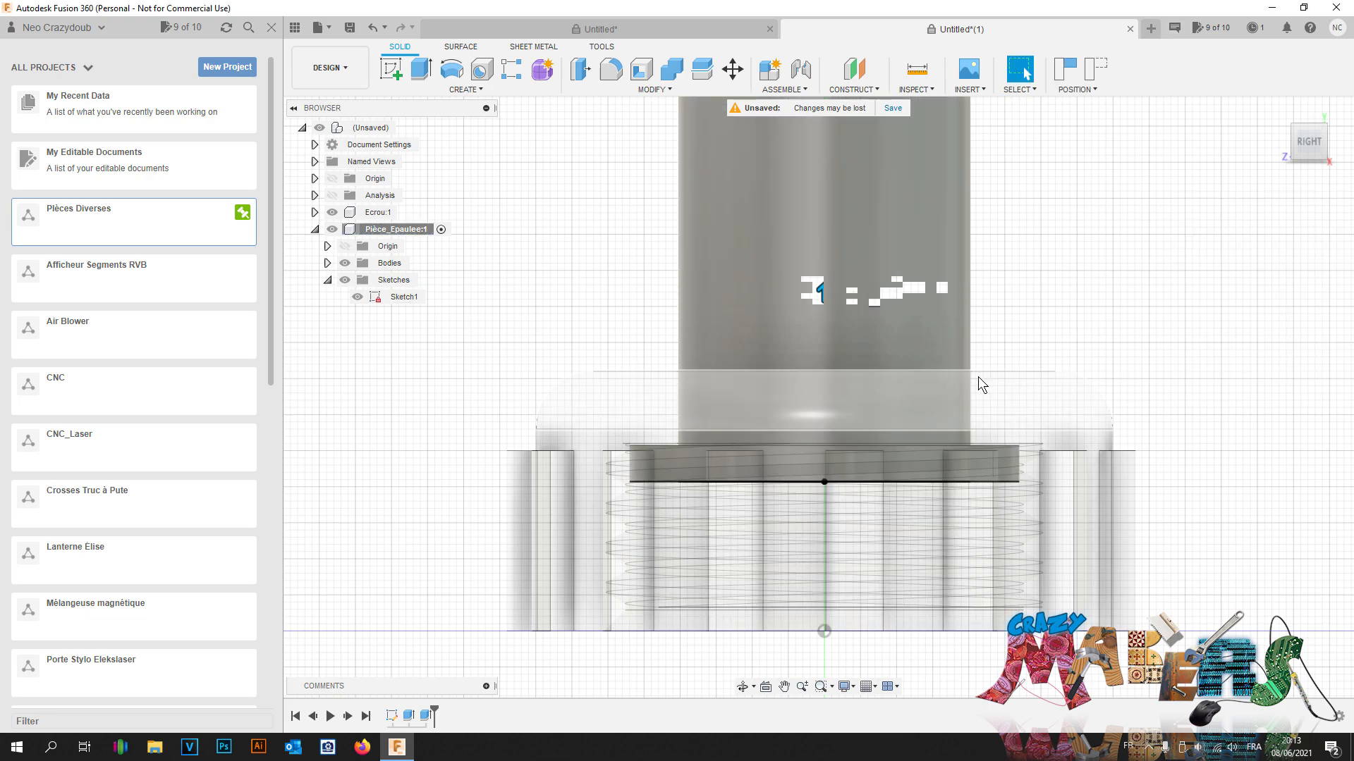
Step: In the first sketch of Ecrou, move the 41 mm bore dimension clear of the circles and open it for editing
middle_click_drag(1189, 326, 1199, 404)
mouse_move(1314, 162)
left_mouse_down()
mouse_move(1292, 190)
mouse_move(1297, 244)
mouse_move(1299, 169)
mouse_move(1303, 204)
left_mouse_up()
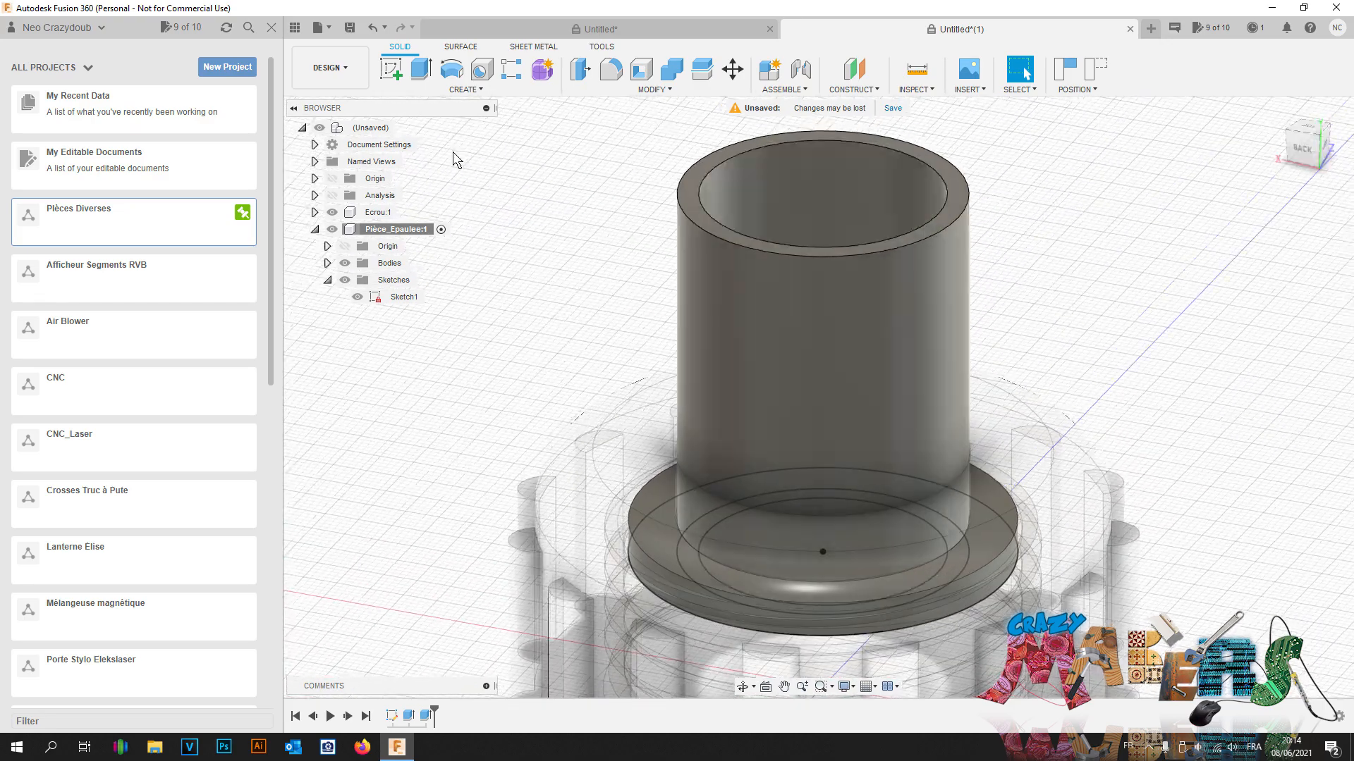
left_click(408, 212)
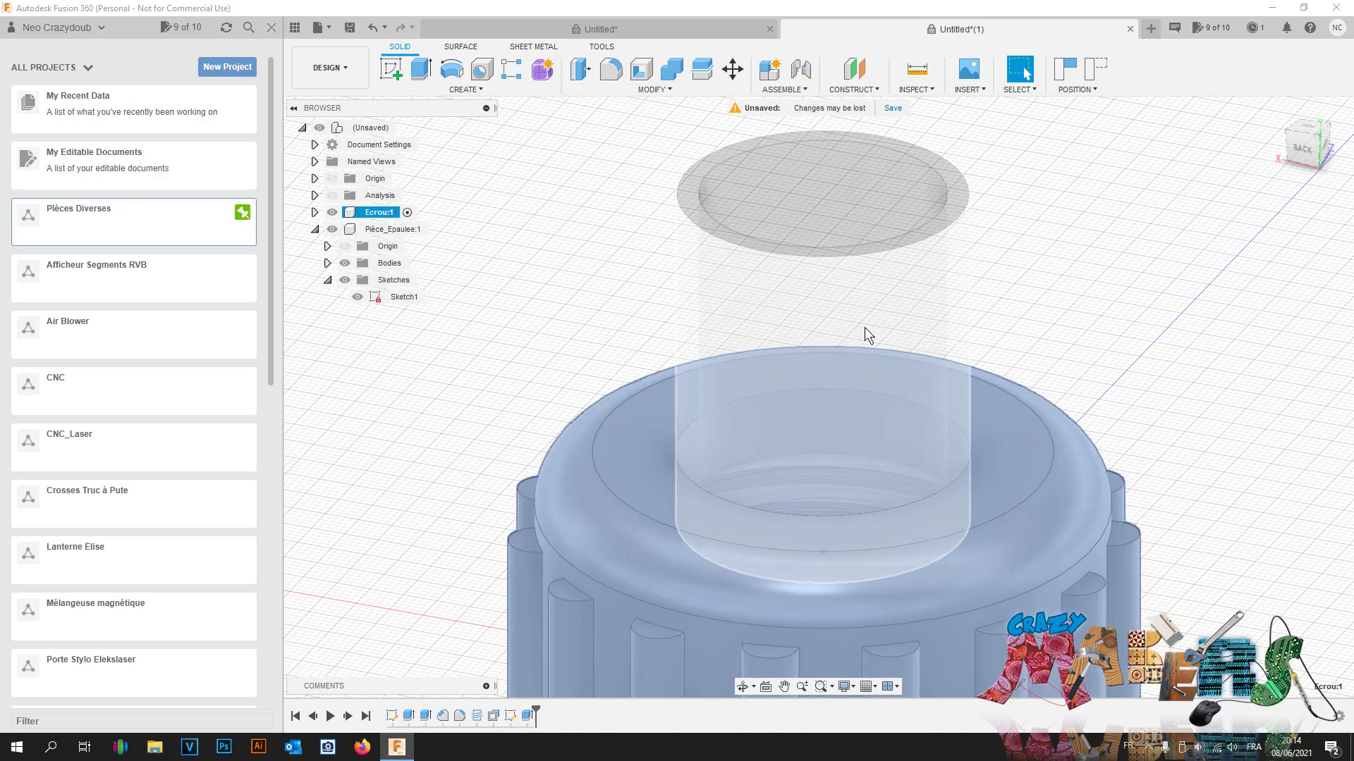
scroll(1183, 325, "down", 2)
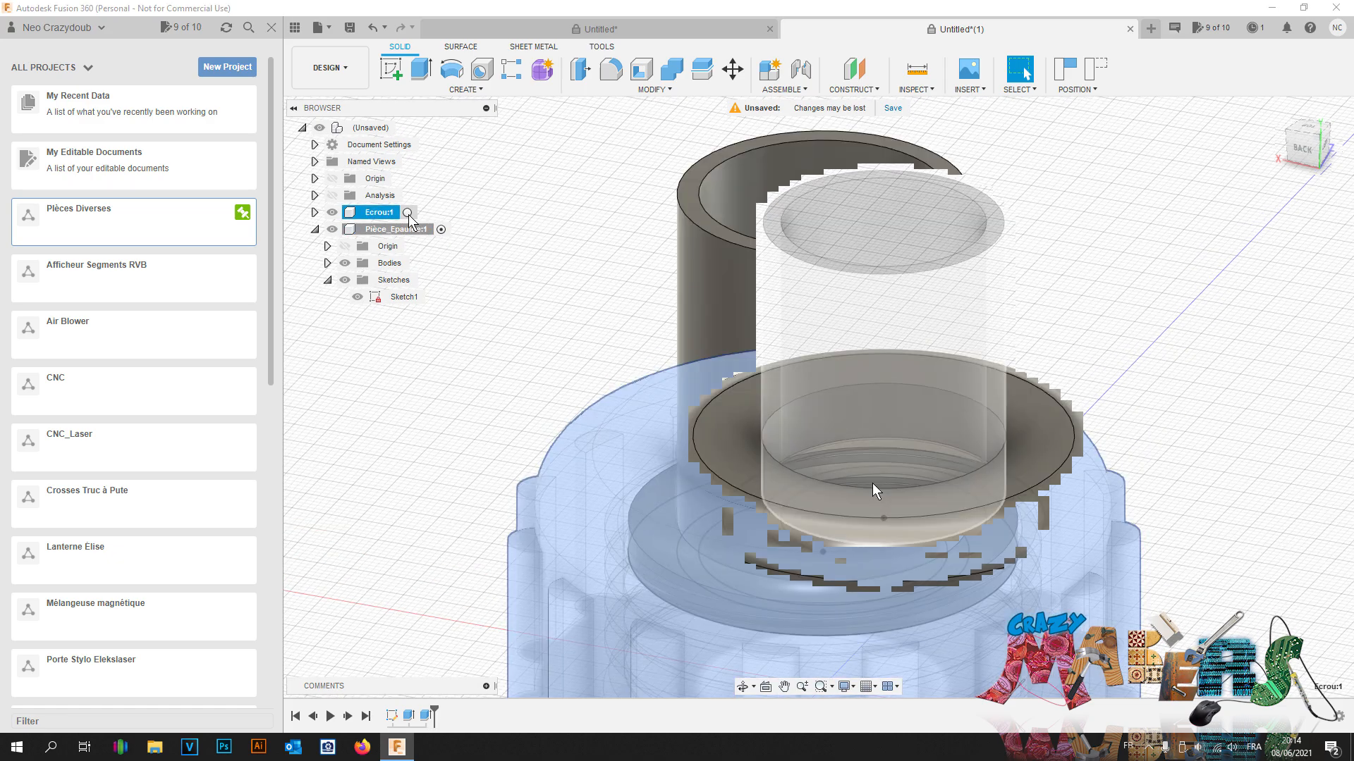
right_click(395, 714)
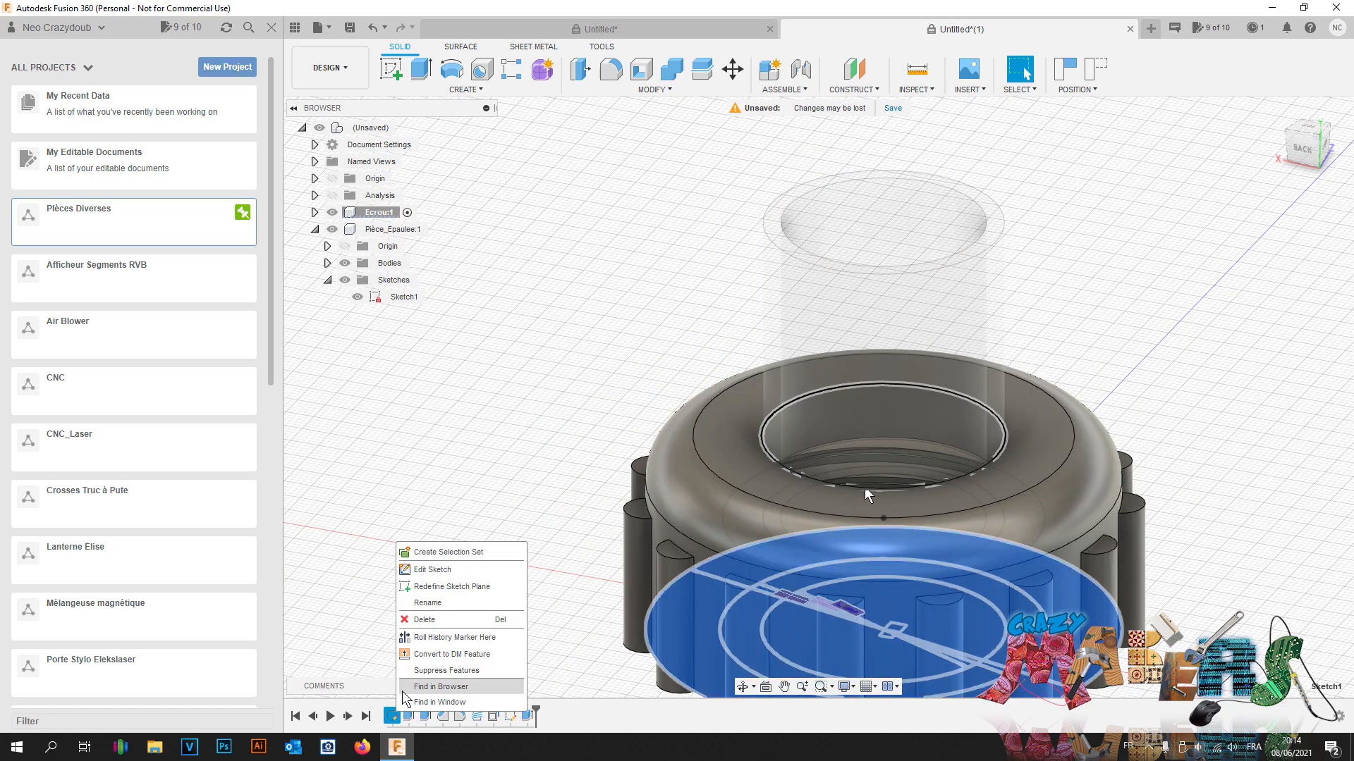
left_click(434, 573)
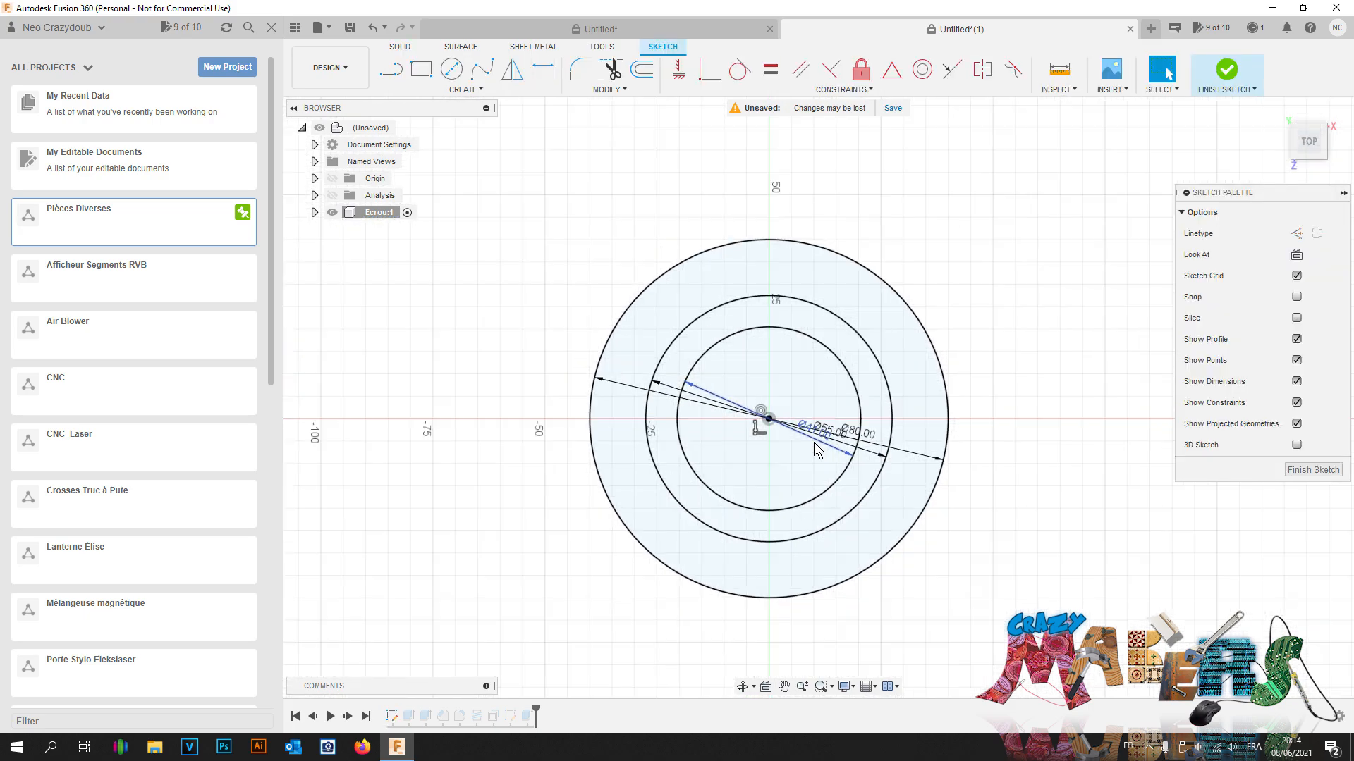
left_click_drag(818, 442, 1039, 484)
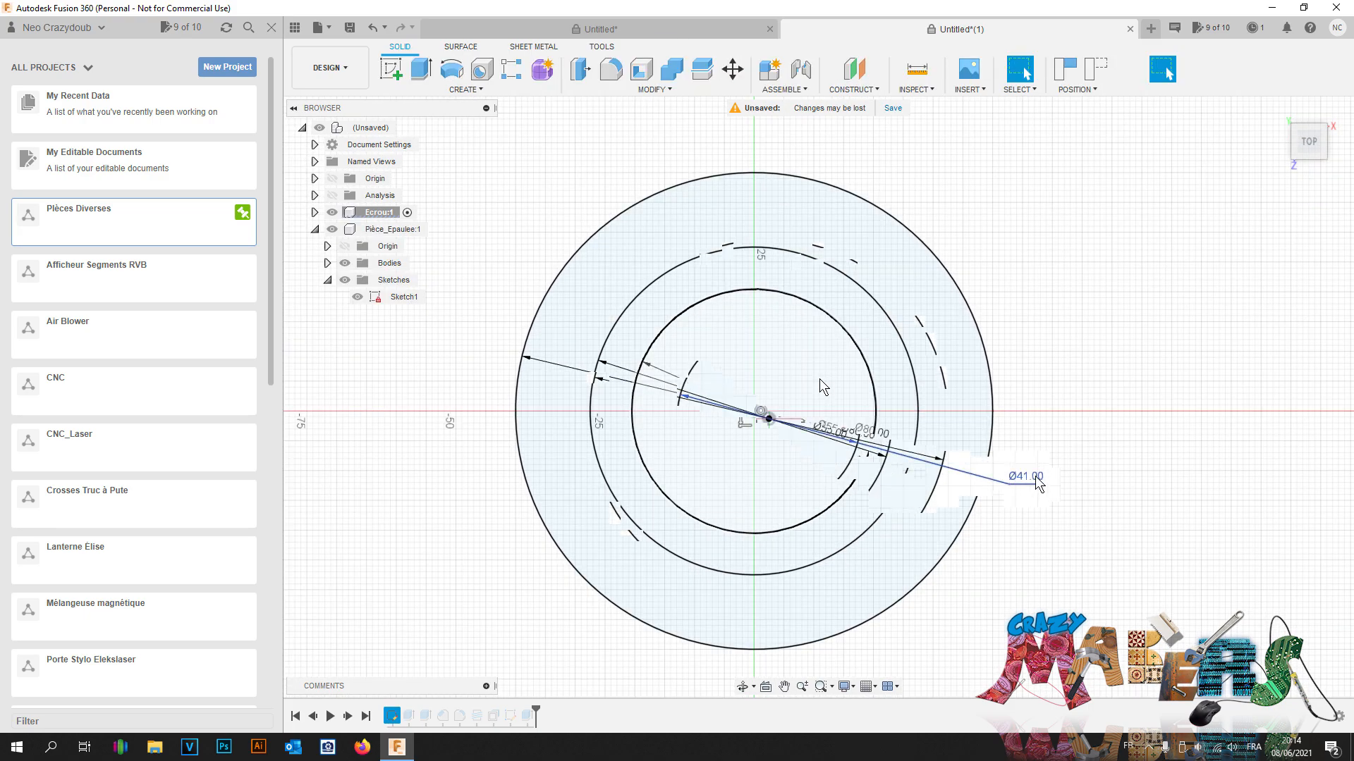
double_click(1039, 484)
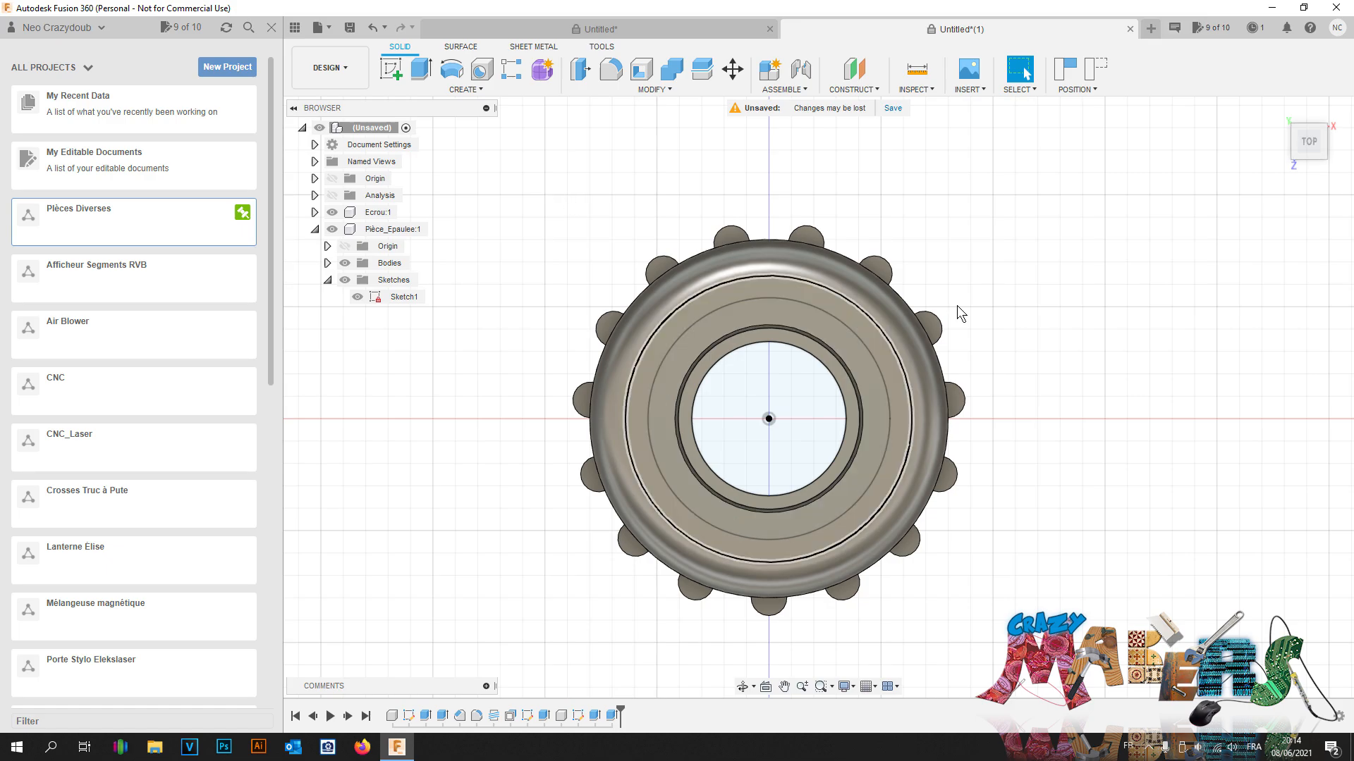
Step: Activate the component Ecrou and hide Pièce_Epaulee
middle_click_drag(816, 393, 767, 367, "shift")
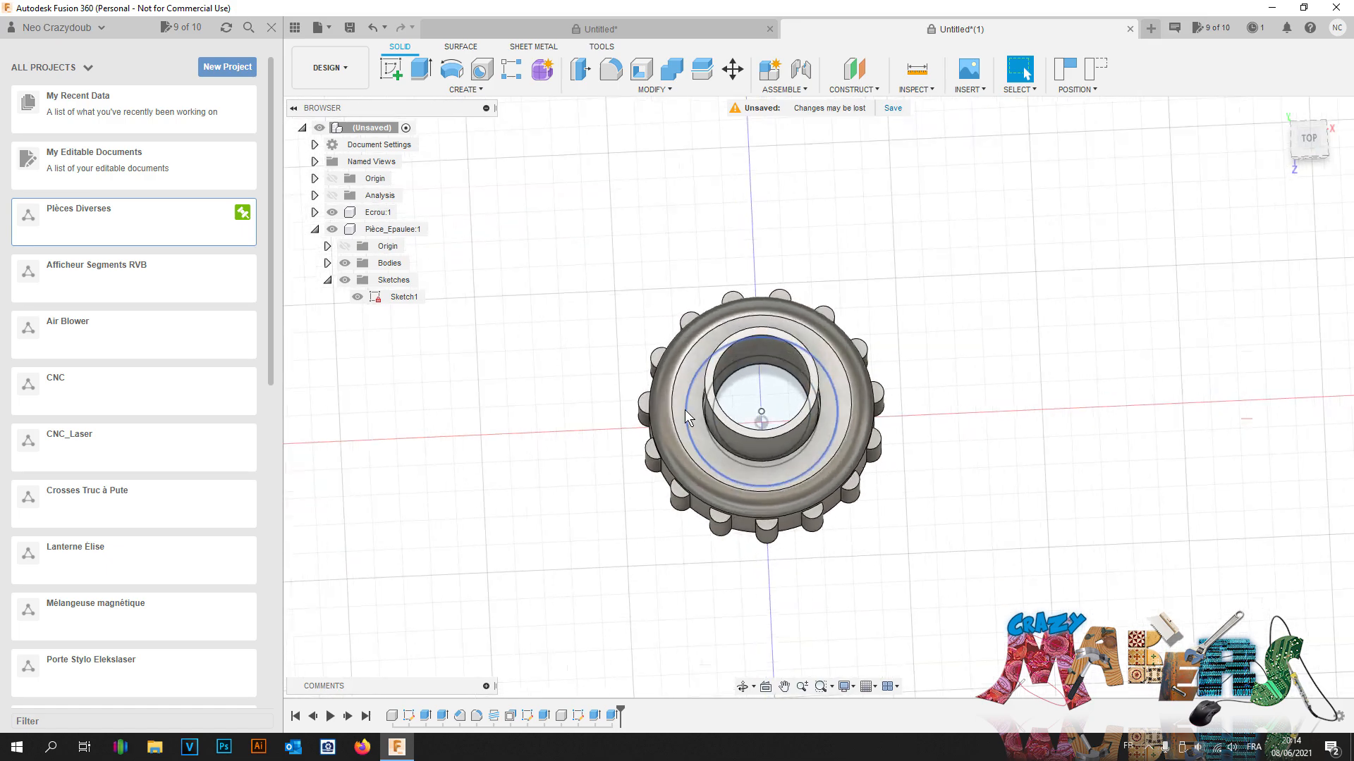
scroll(684, 409, "up", 5)
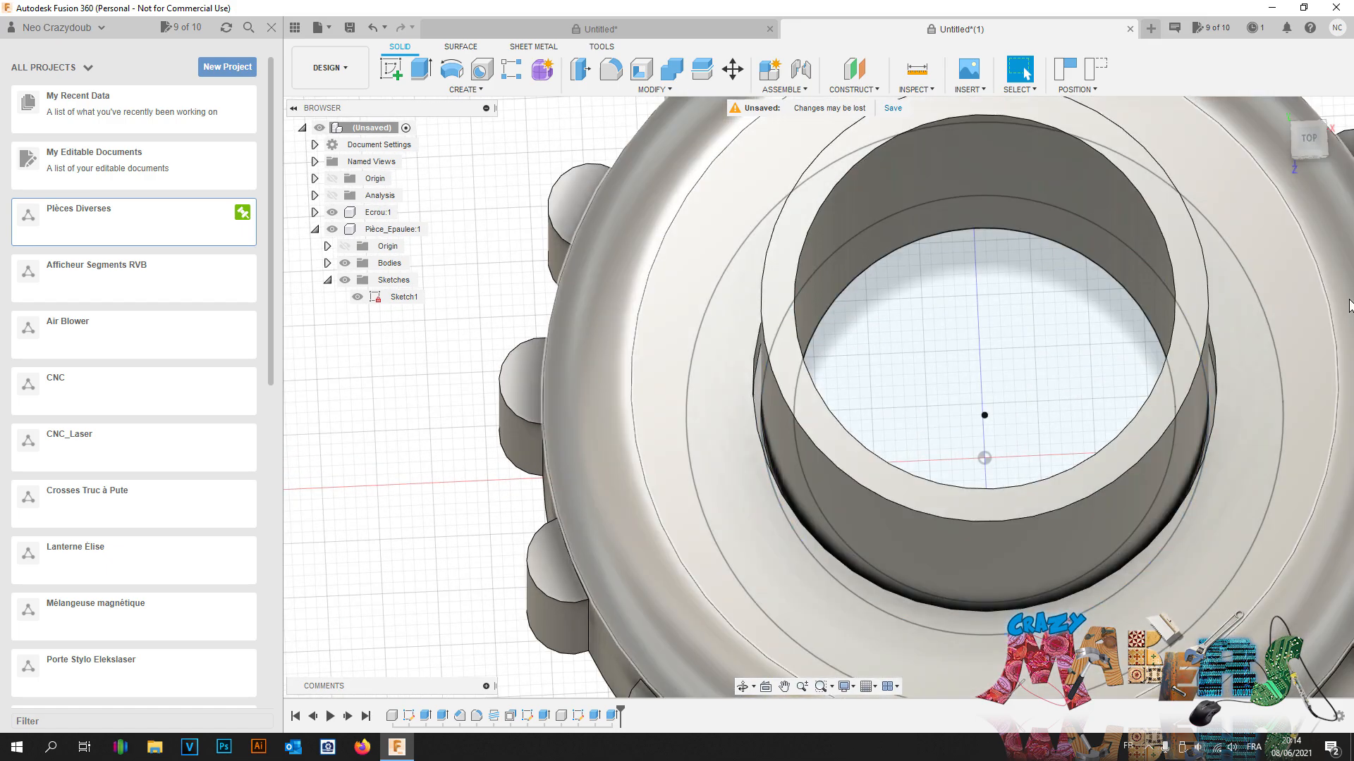
left_click(1294, 152)
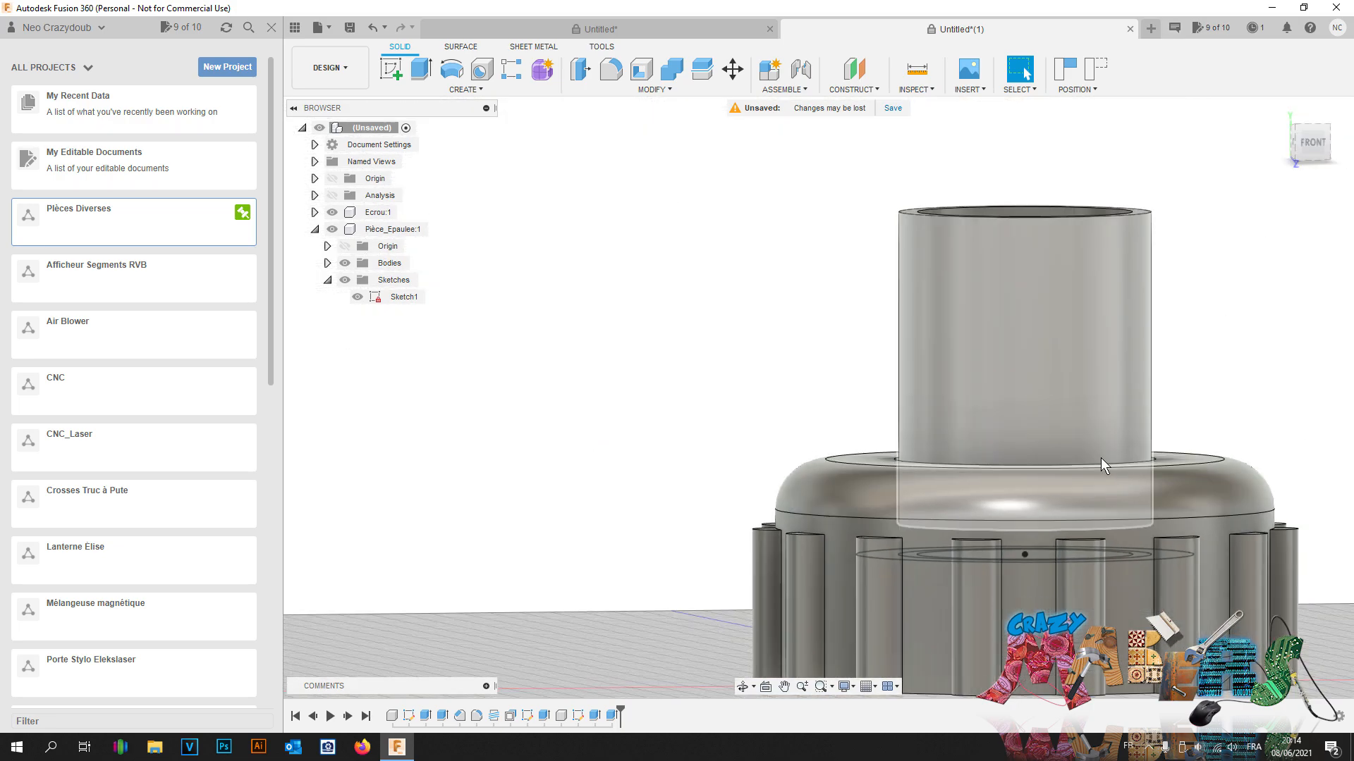
mouse_move(818, 397)
middle_mouse_down("shift")
mouse_move(818, 465)
mouse_move(839, 486)
mouse_move(811, 458)
mouse_move(811, 384)
middle_mouse_up("shift")
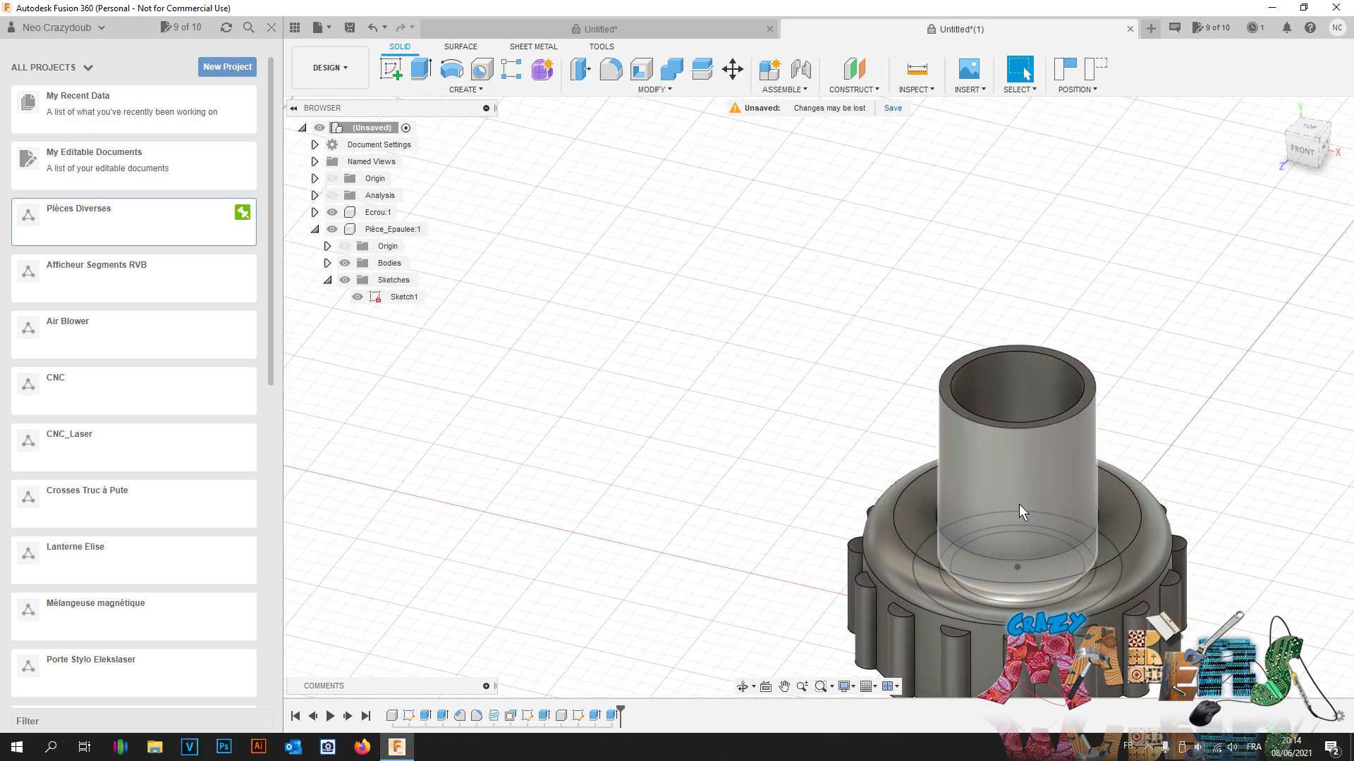
double_click(374, 212)
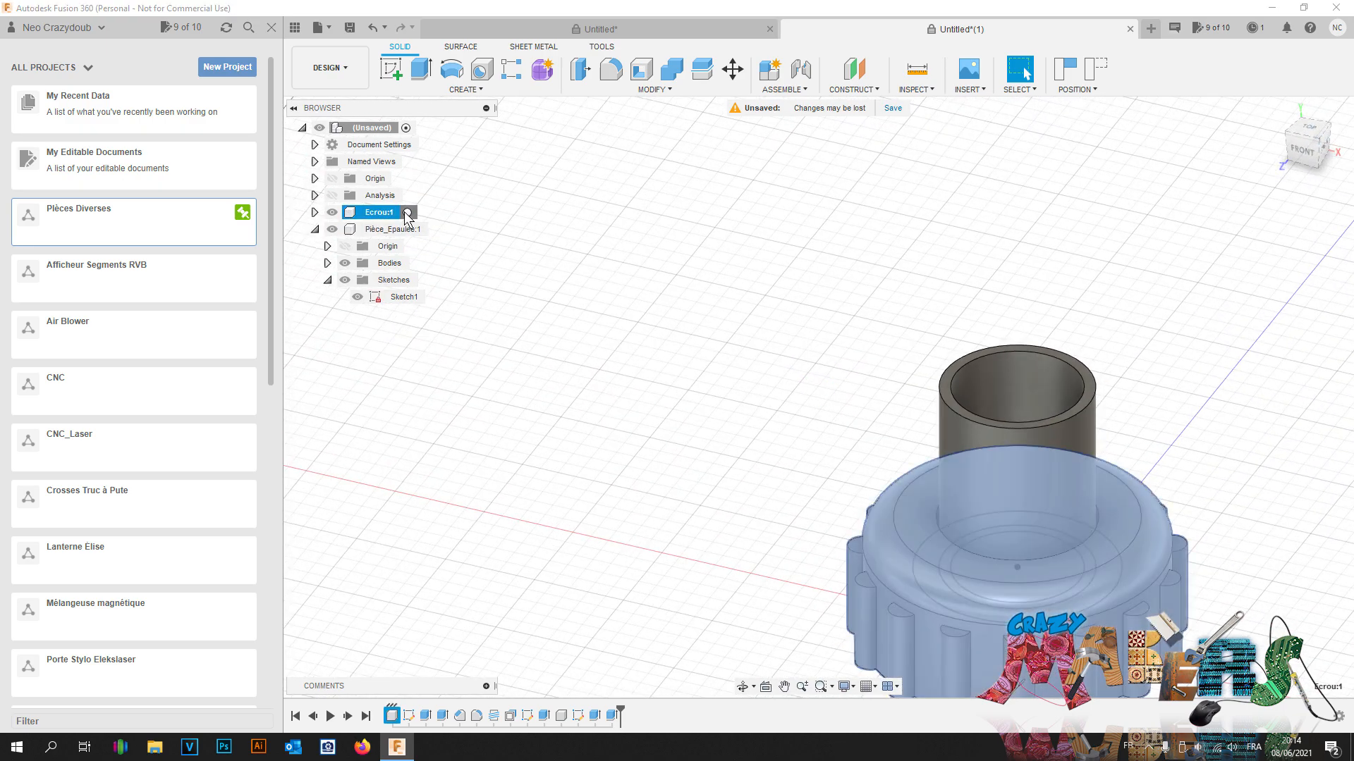
left_click(332, 229)
left_click(701, 465)
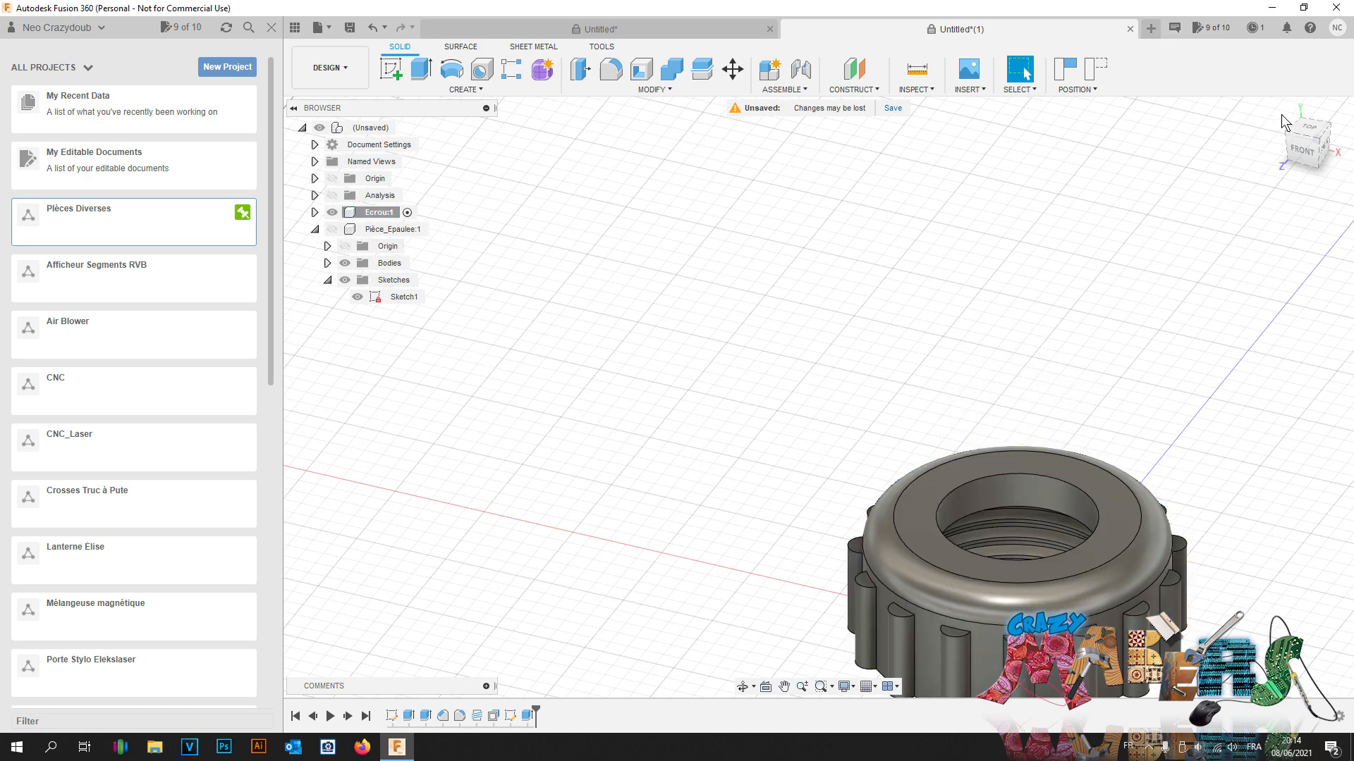
Step: Fillet the nut's inner edge, where the smooth bore meets the threaded cavity, with a 1 mm radius
left_click_drag(1301, 147, 958, 368)
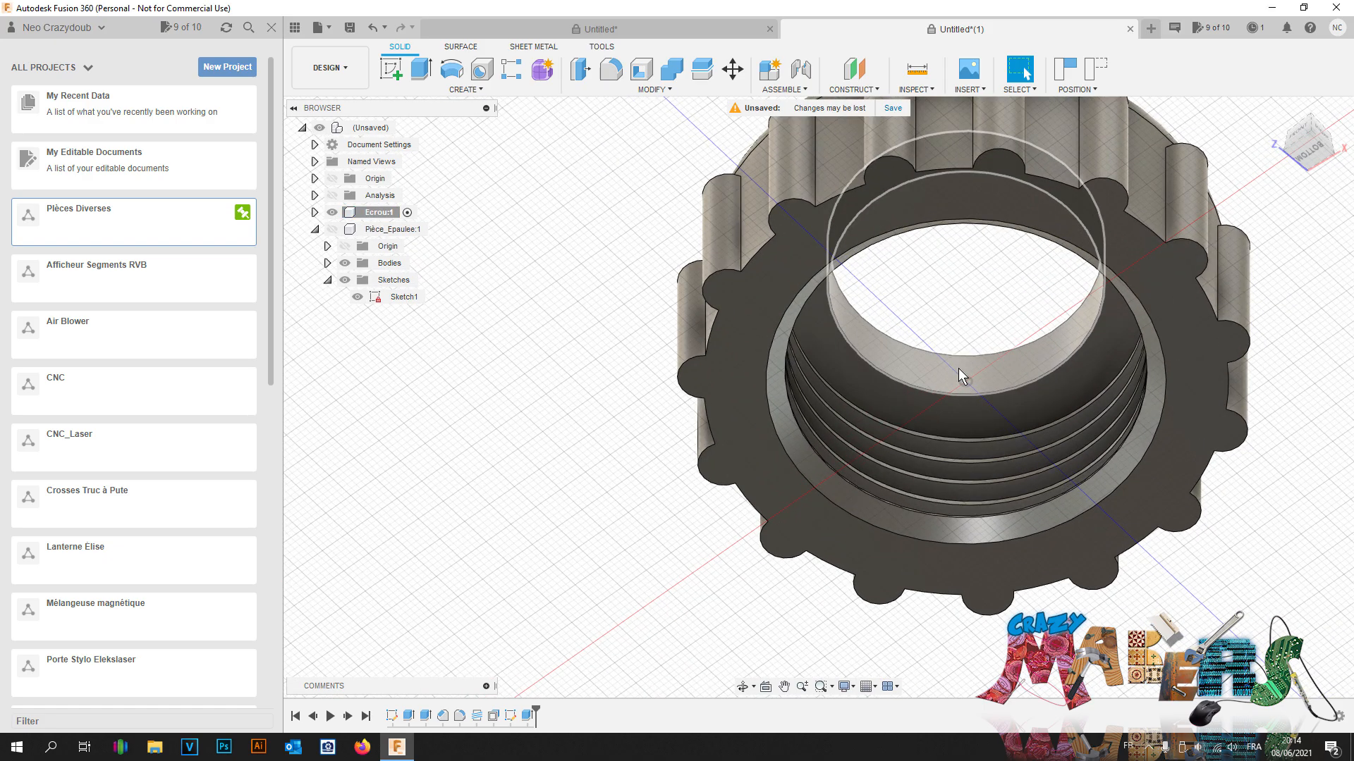
scroll(893, 382, "down", 5)
key("f")
left_click(867, 370)
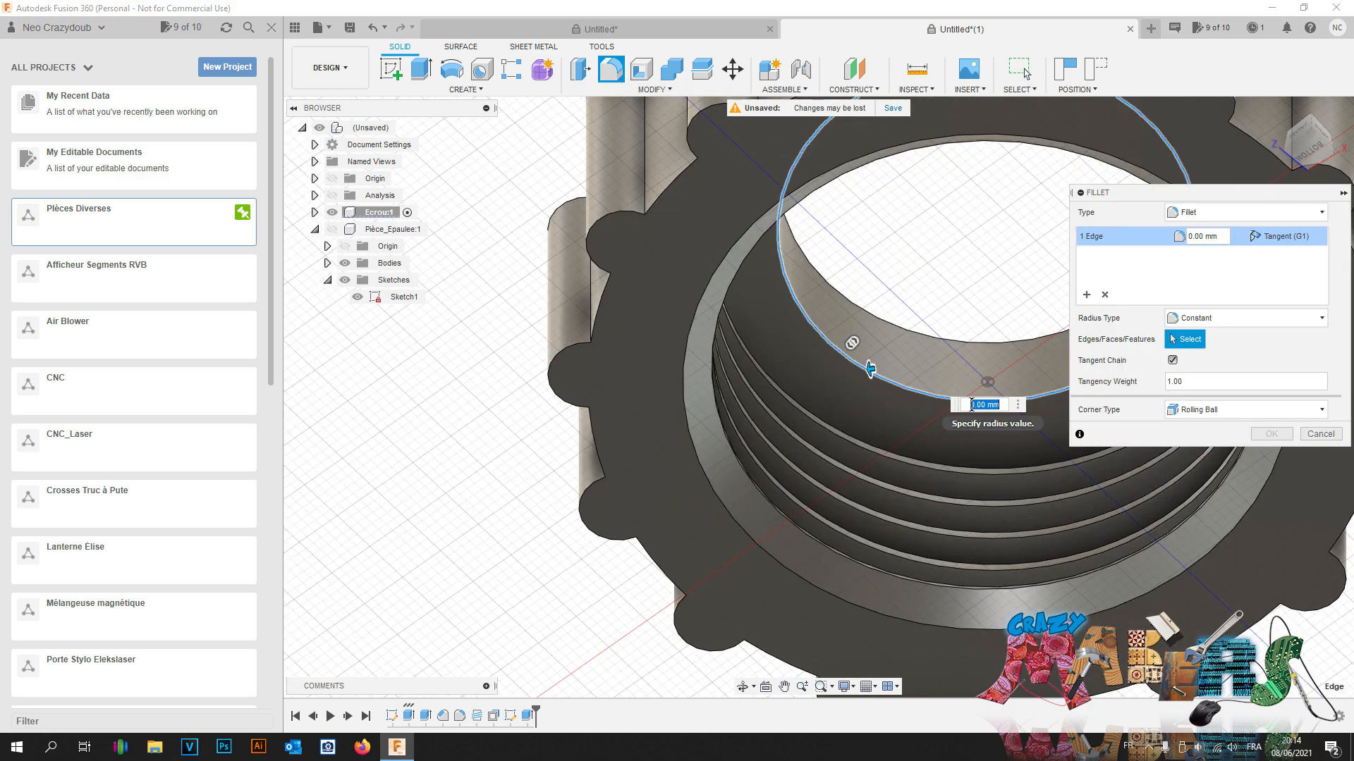
type("2")
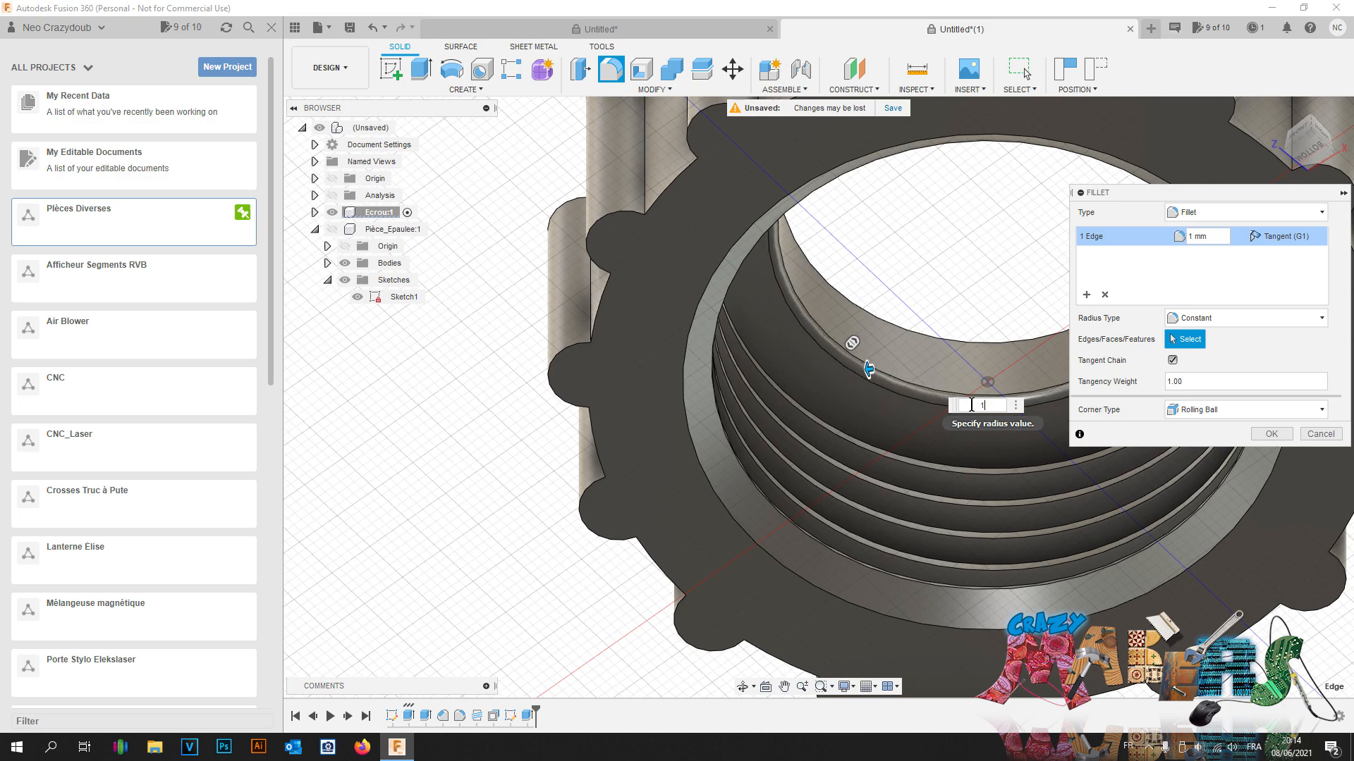
key("Return")
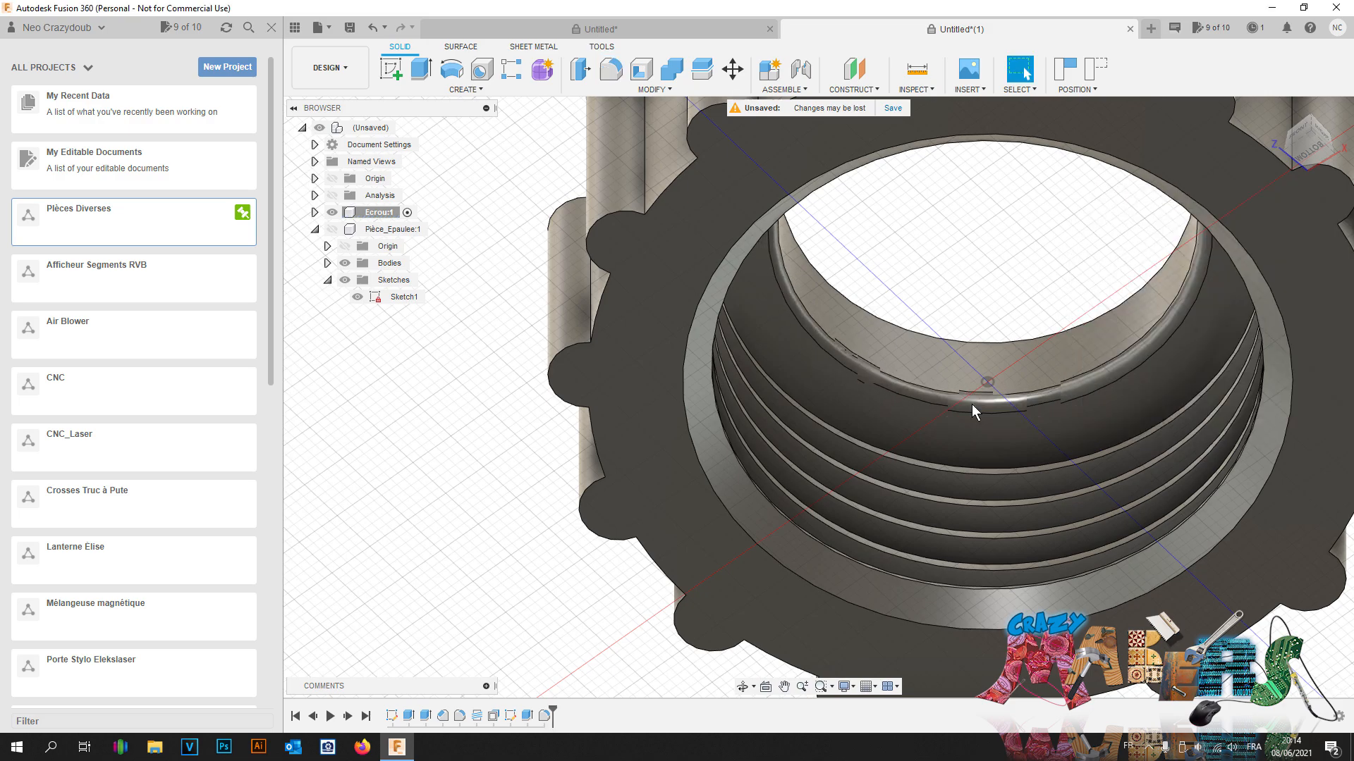
Step: Show Pièce_Epaulee, hide Ecrou and make Pièce_Epaulee the active component
left_click(332, 229)
left_click(332, 212)
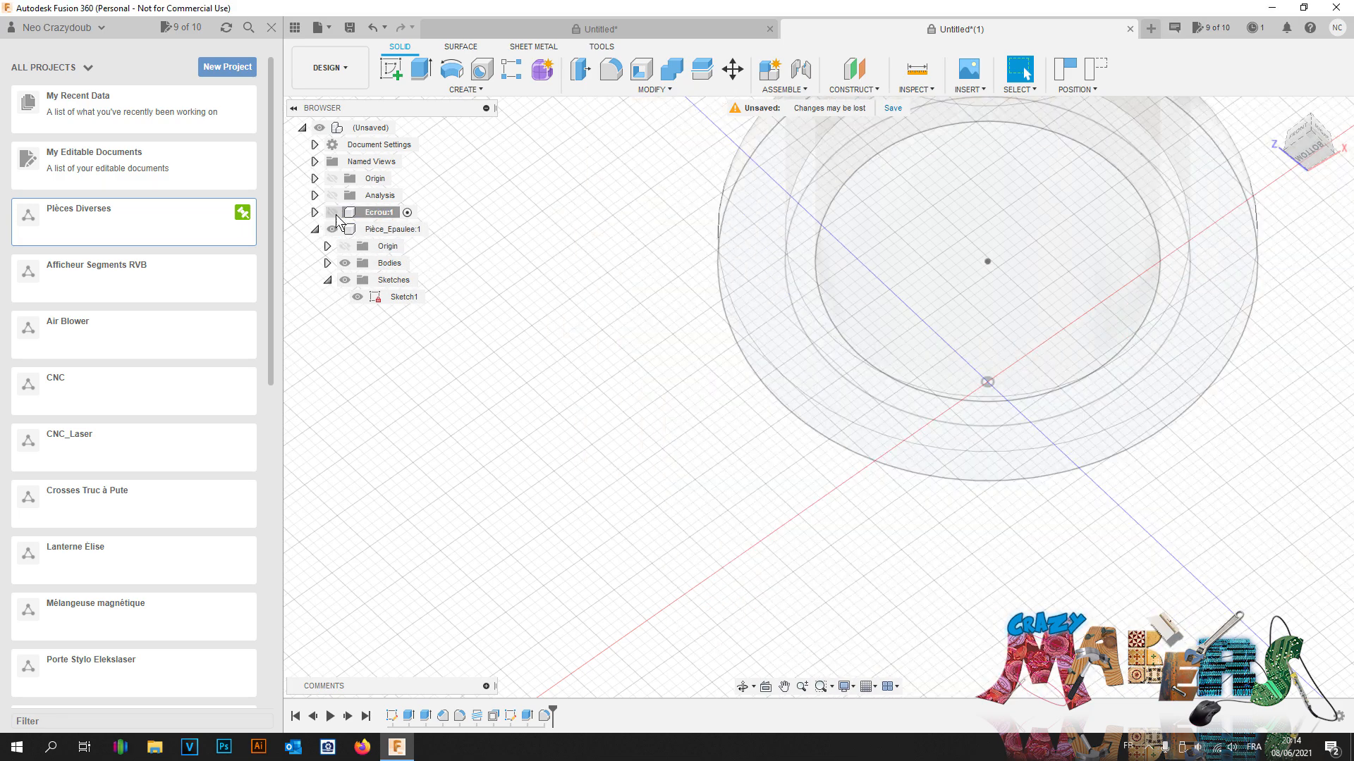
left_click(434, 231)
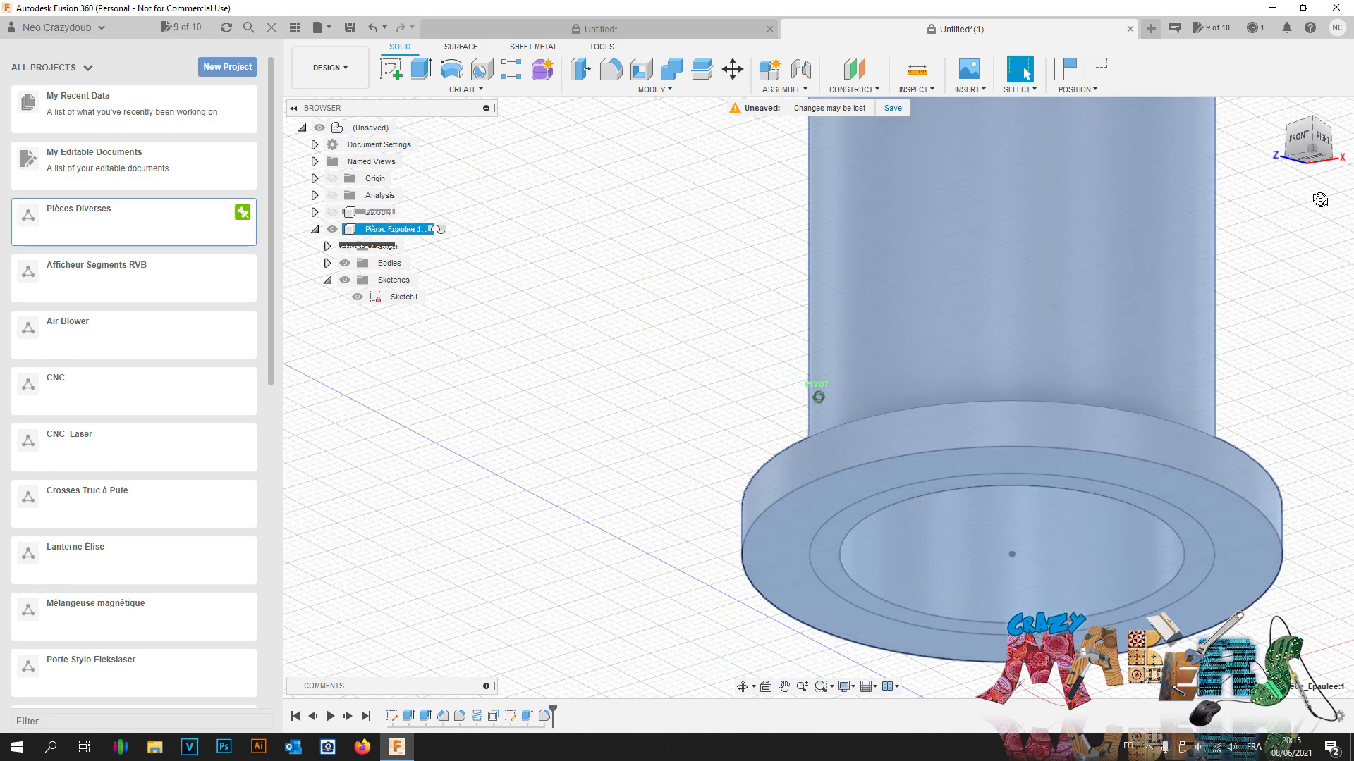
Step: Fillet the edge where the tube of Pièce_Epaulee meets the upper face of its shoulder
scroll(1123, 344, "up", 3)
middle_click_drag(1123, 345, 1140, 15)
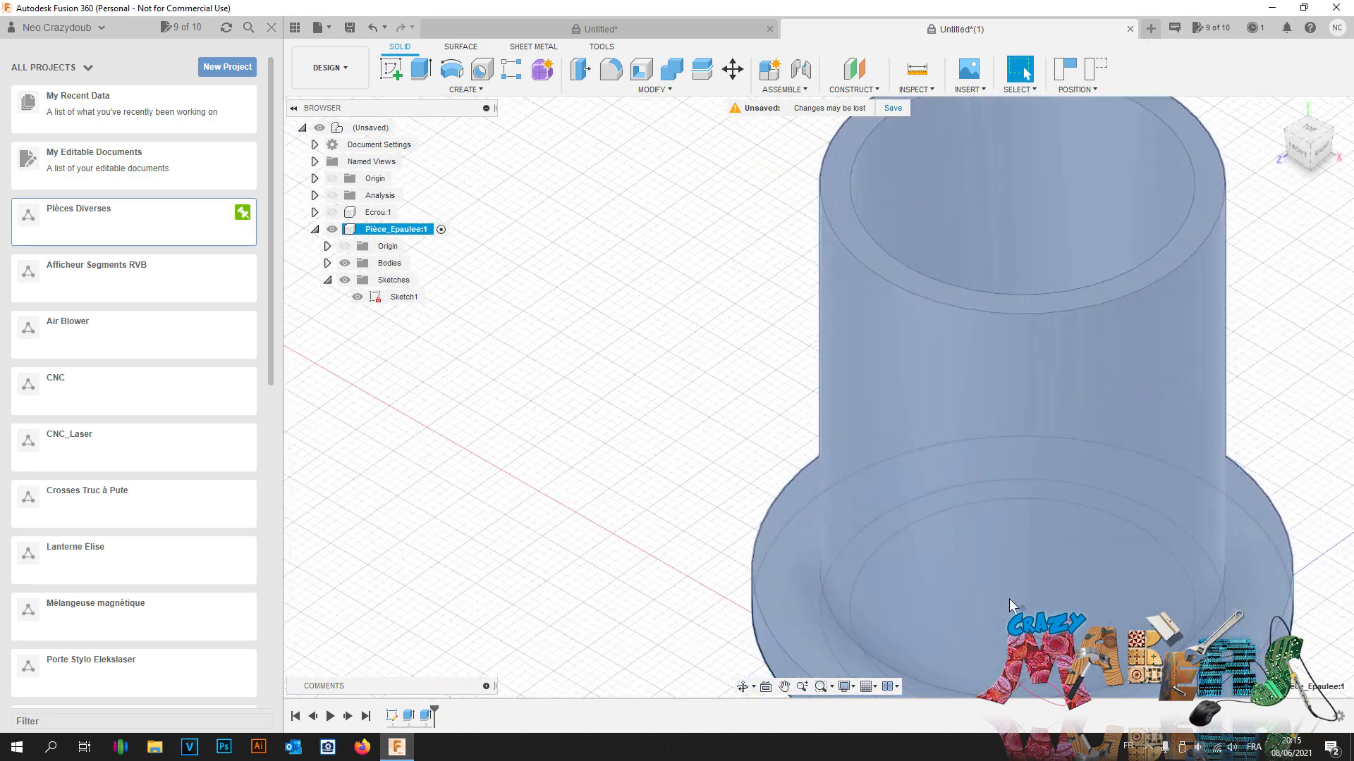
middle_click_drag(1009, 599, 948, 465)
left_click(755, 580)
scroll(823, 508, "up", 3)
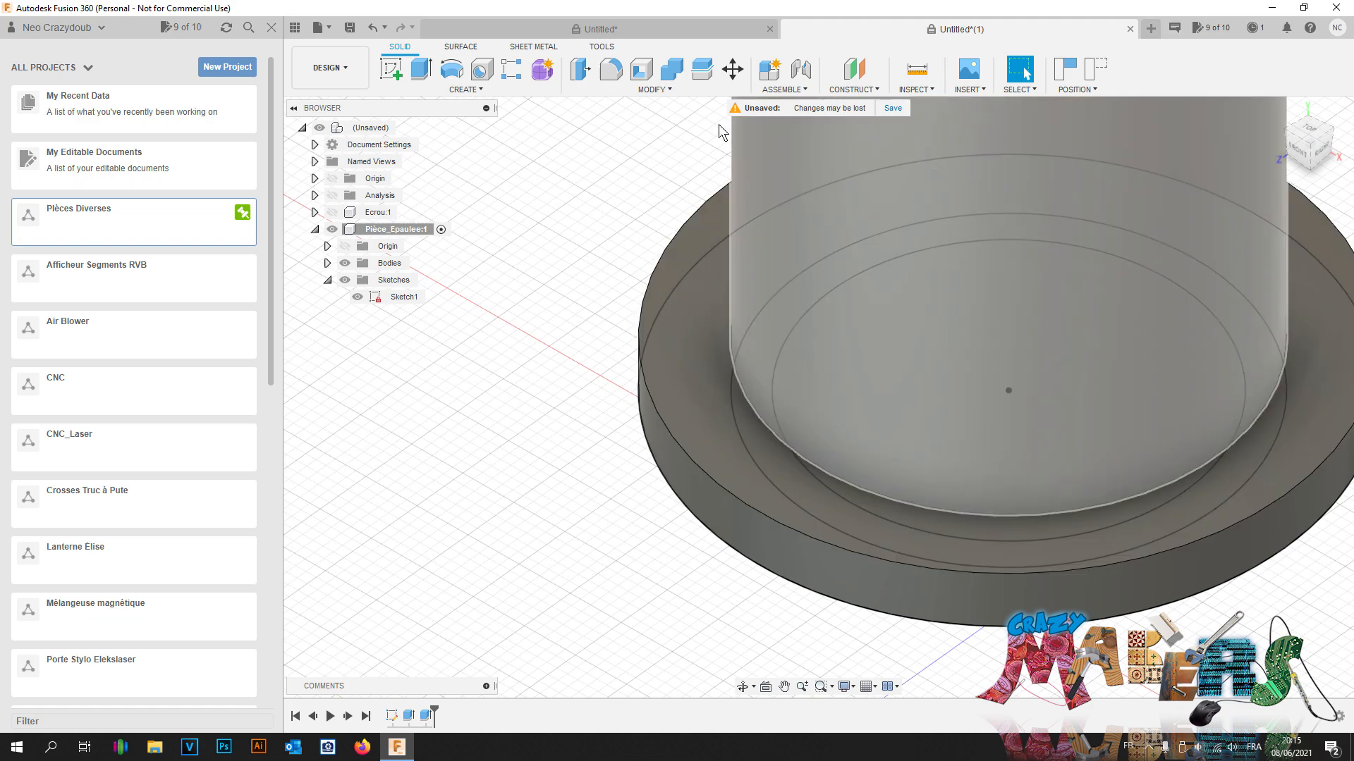
left_click(611, 69)
left_click(819, 467)
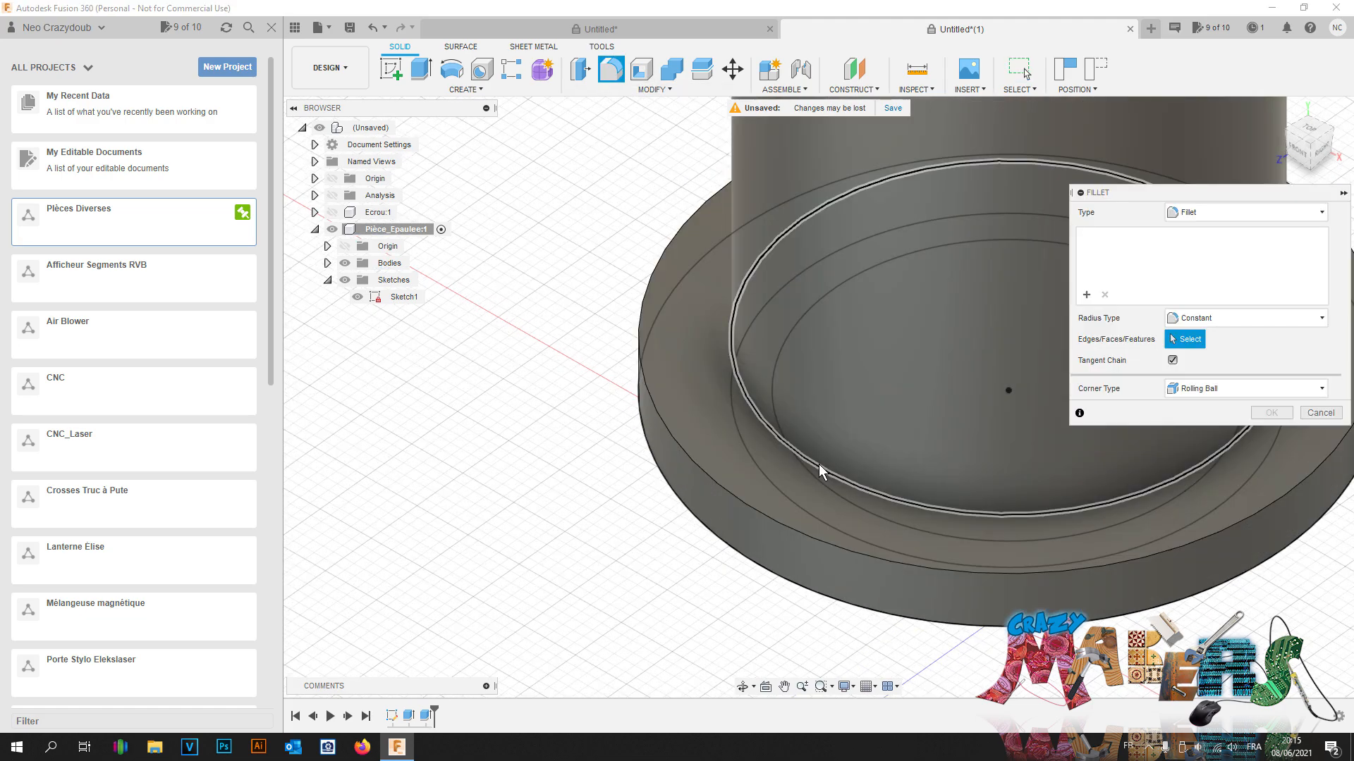
key("Return")
Step: Chamfer the upper outer edge of the shoulder with an equal distance of 0.5 mm
mouse_move(1309, 147)
left_mouse_down()
mouse_move(1309, 119)
mouse_move(1284, 142)
left_mouse_up()
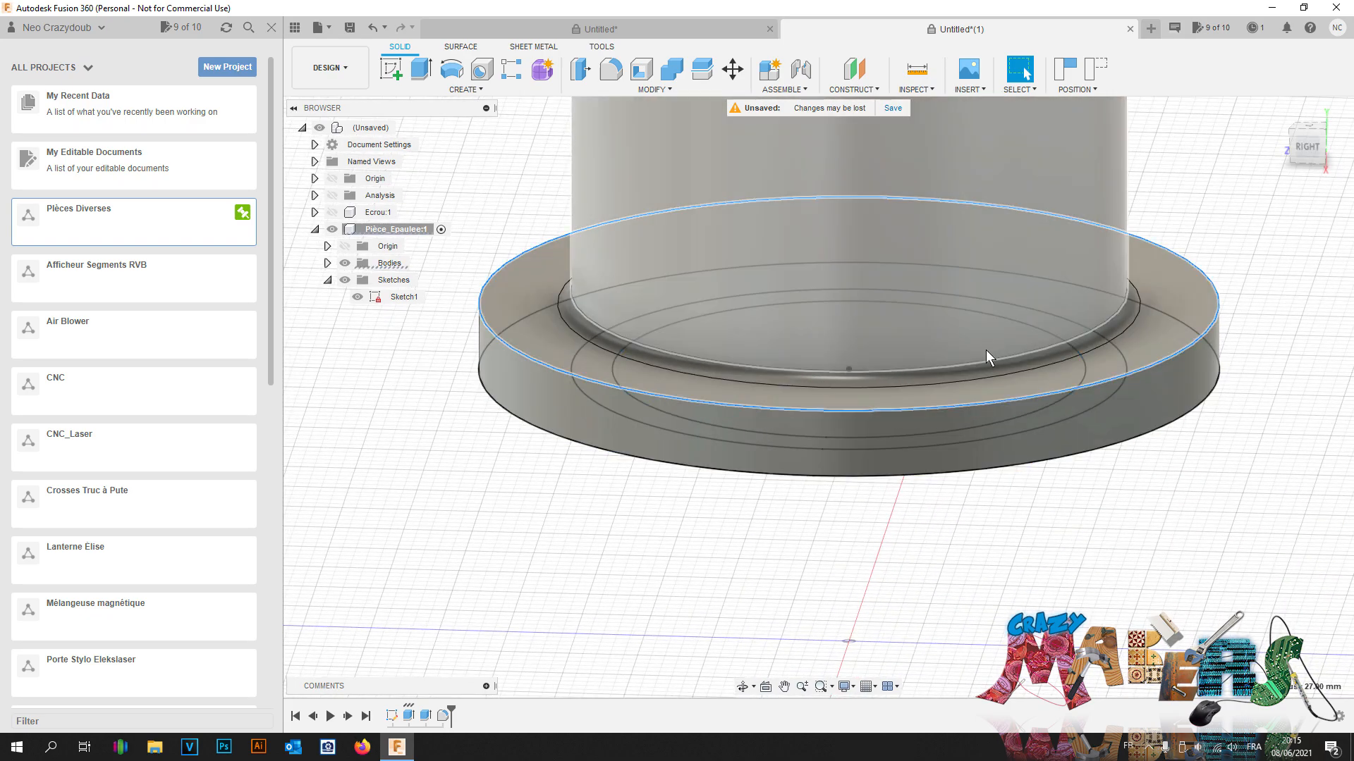
left_click(1069, 457)
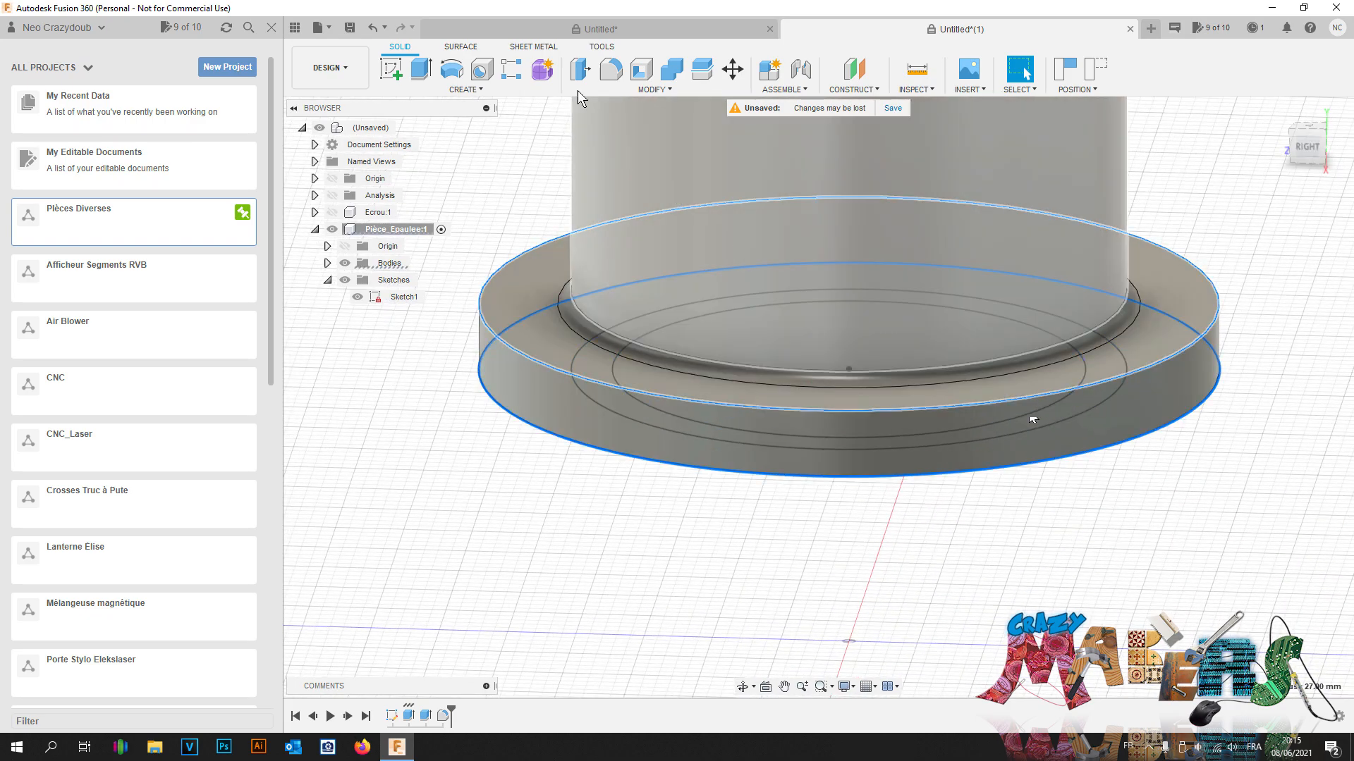
left_click(596, 90)
left_click(605, 140)
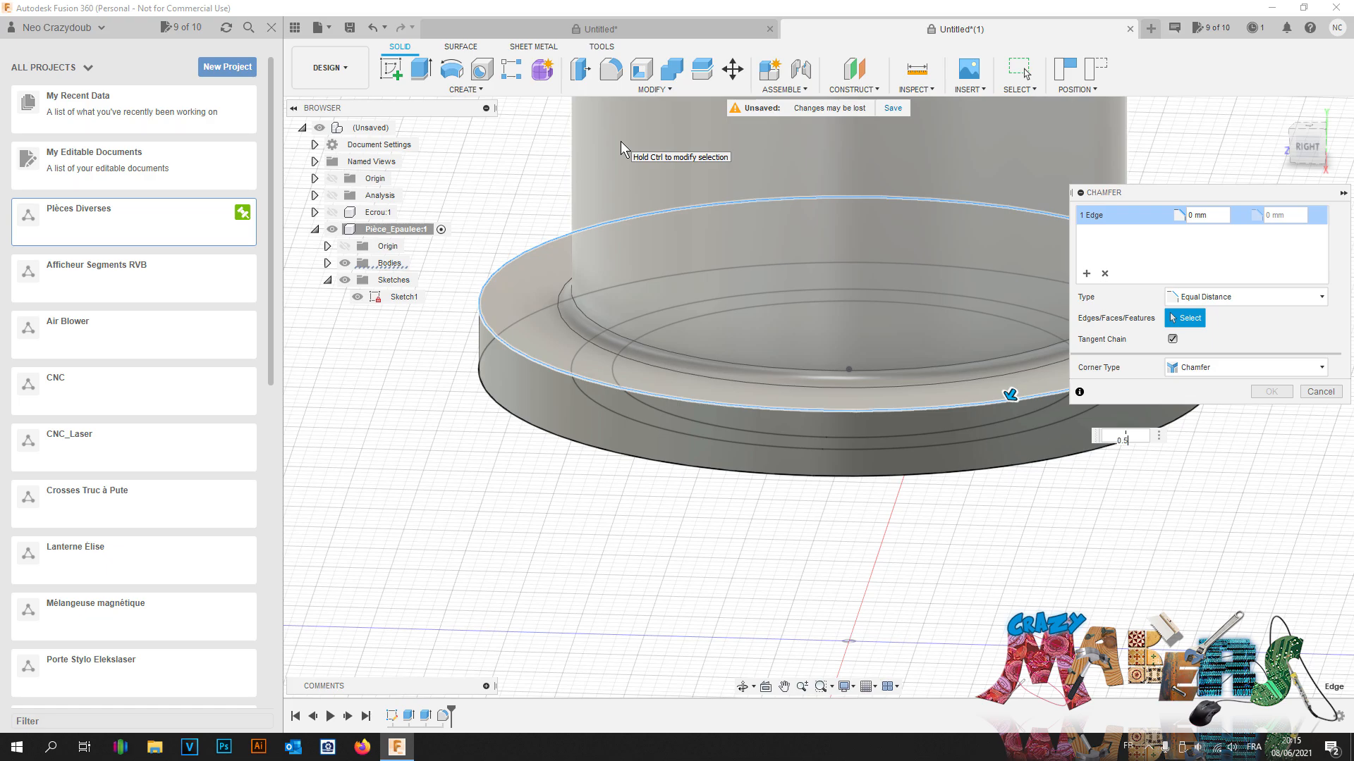
type("0.5")
key("Return")
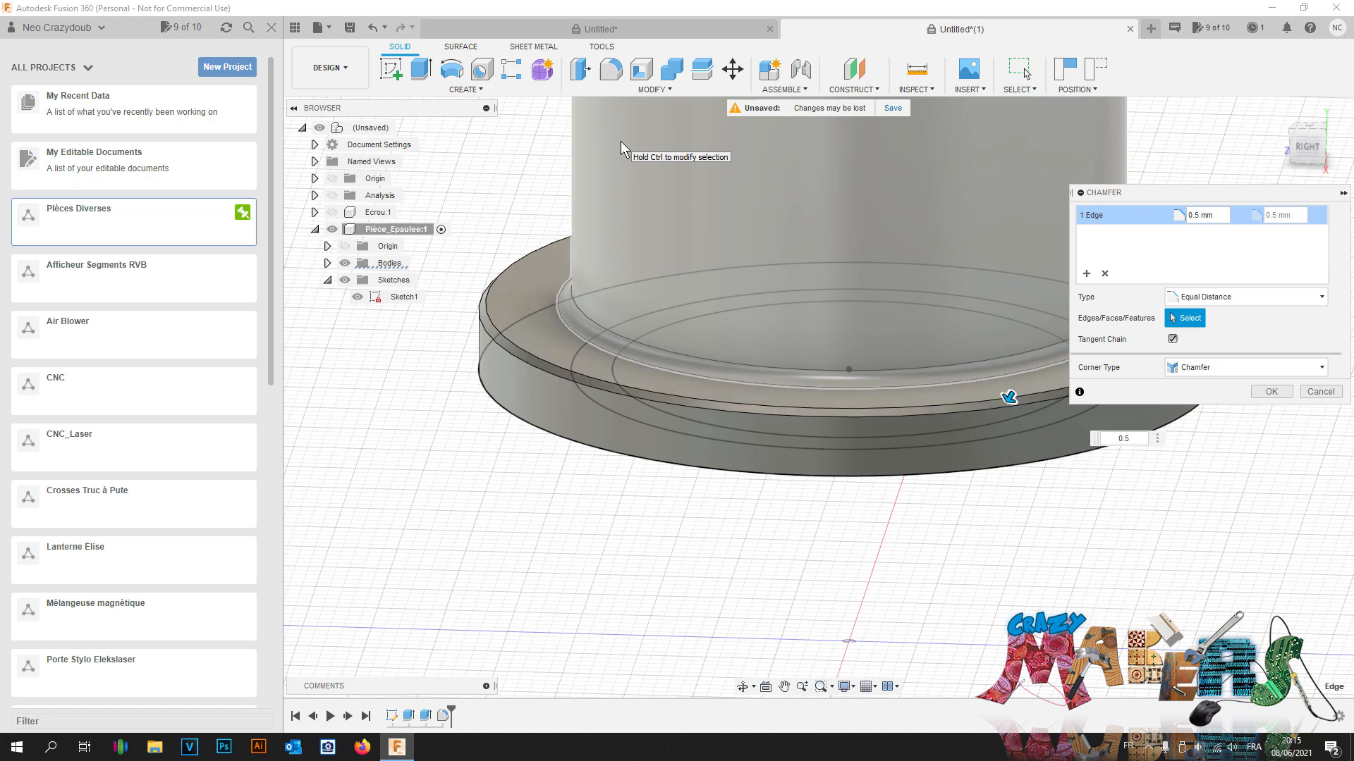
key("Return")
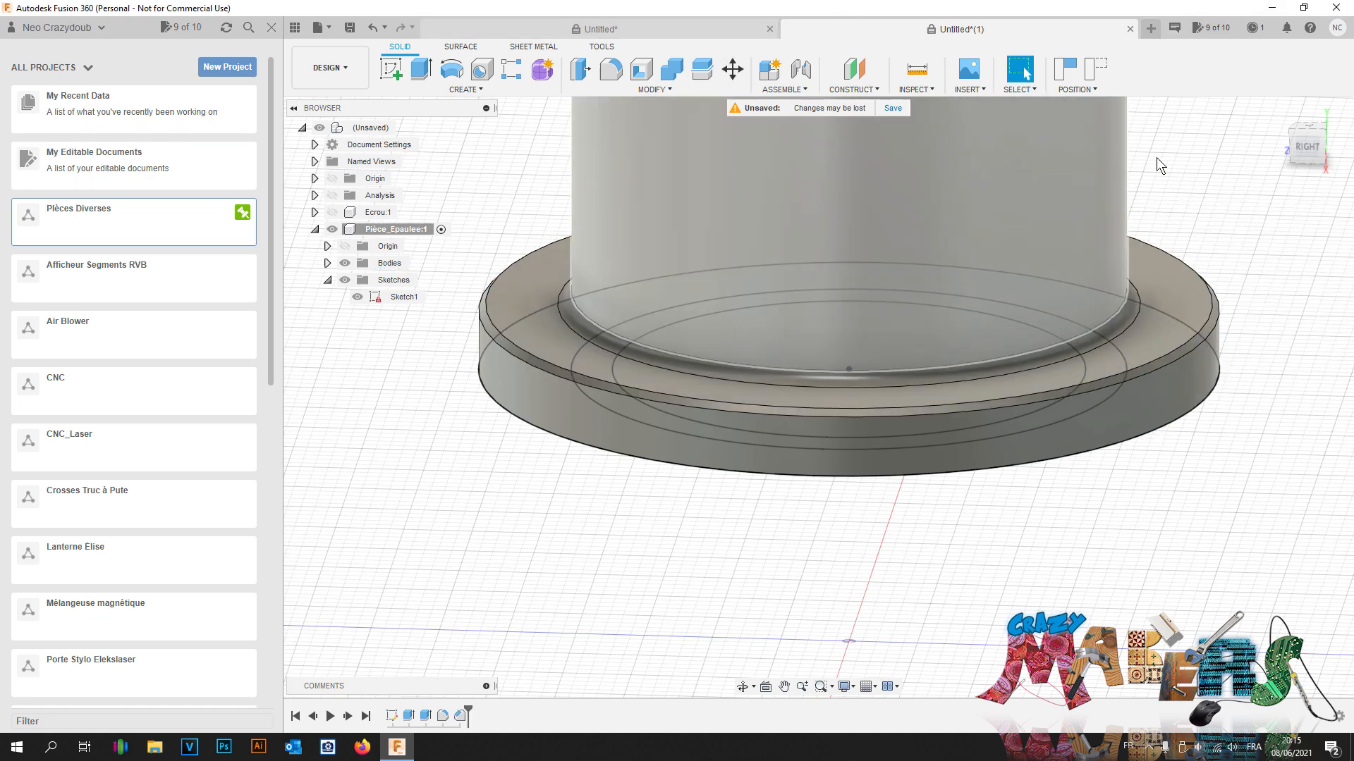
mouse_move(818, 395)
middle_mouse_down("shift")
mouse_move(879, 333)
mouse_move(874, 345)
middle_mouse_up("shift")
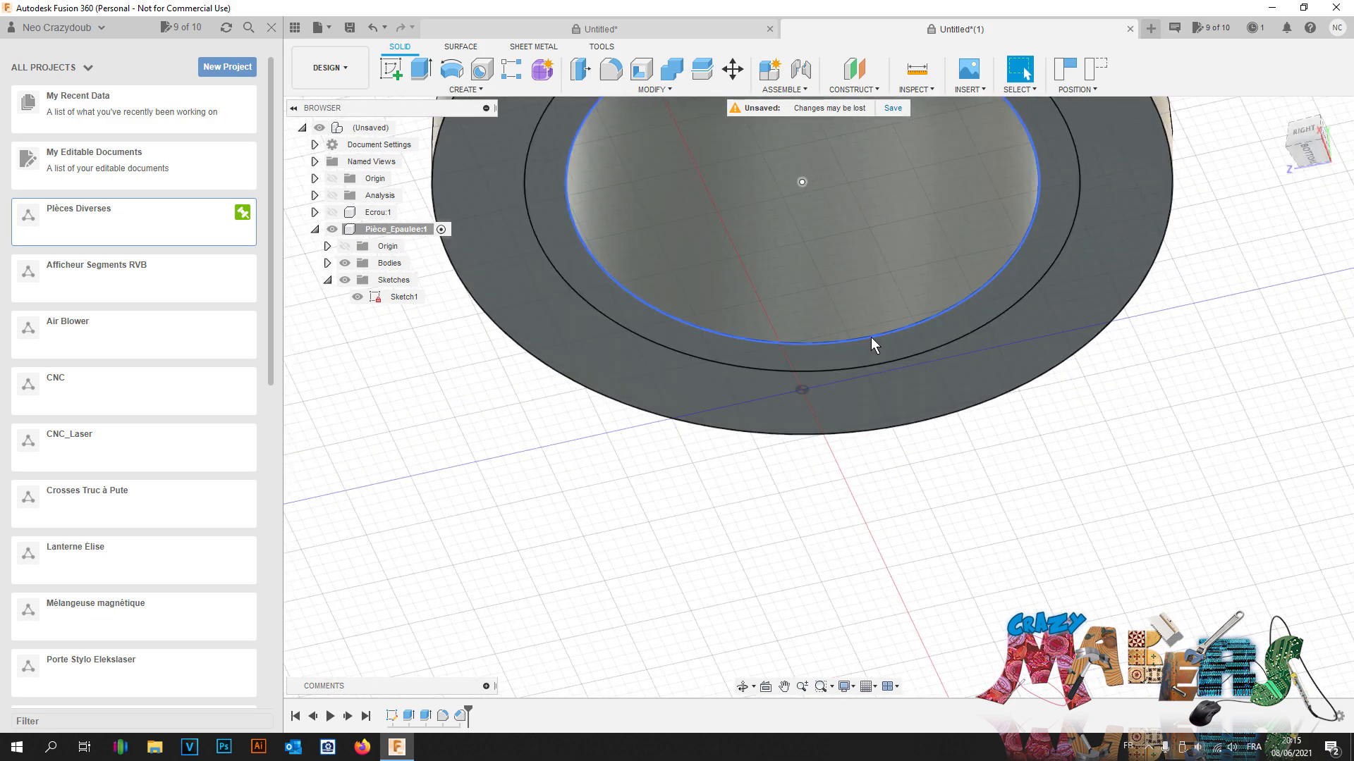
Step: Edit the fillet between the tube and the shoulder of Pièce_Epaulee, giving it a larger radius
left_click(1308, 151)
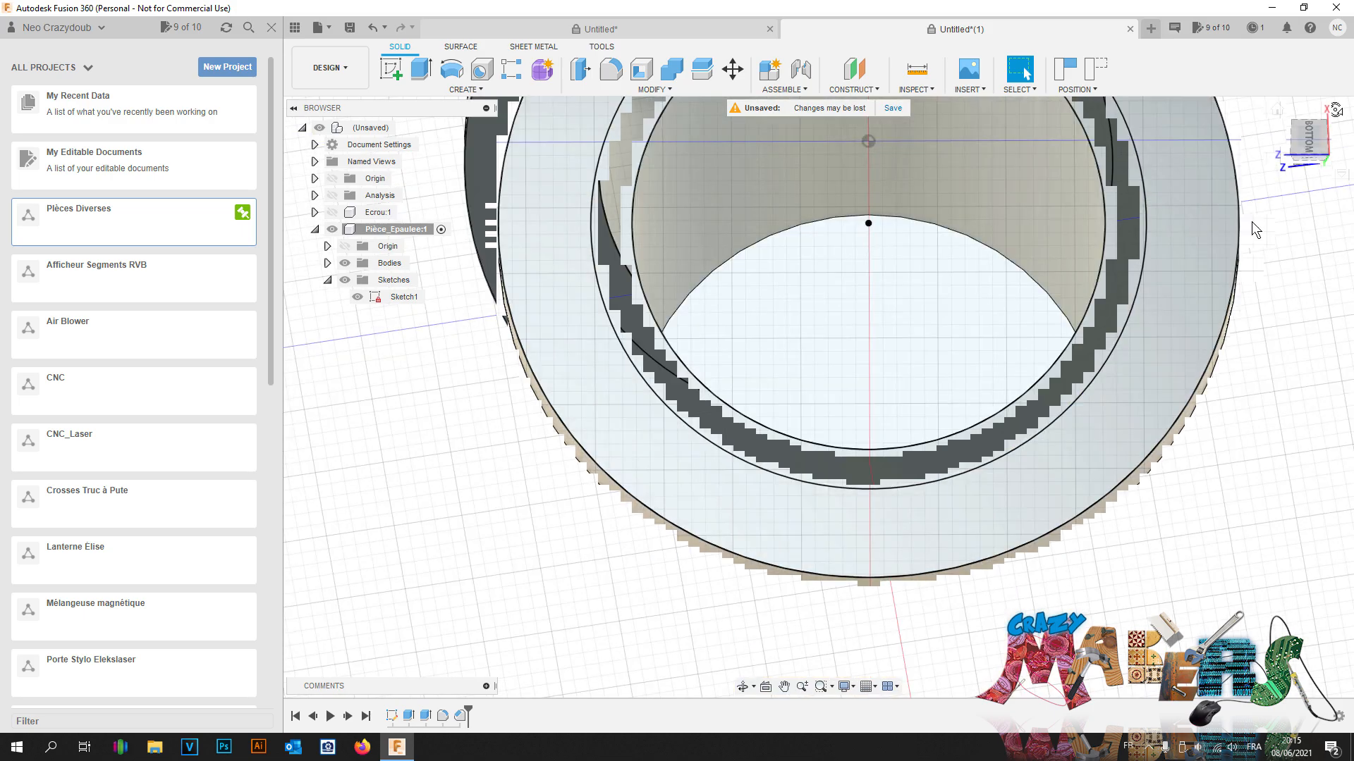
mouse_move(816, 393)
middle_mouse_down("shift")
mouse_move(945, 402)
mouse_move(816, 408)
middle_mouse_up("shift")
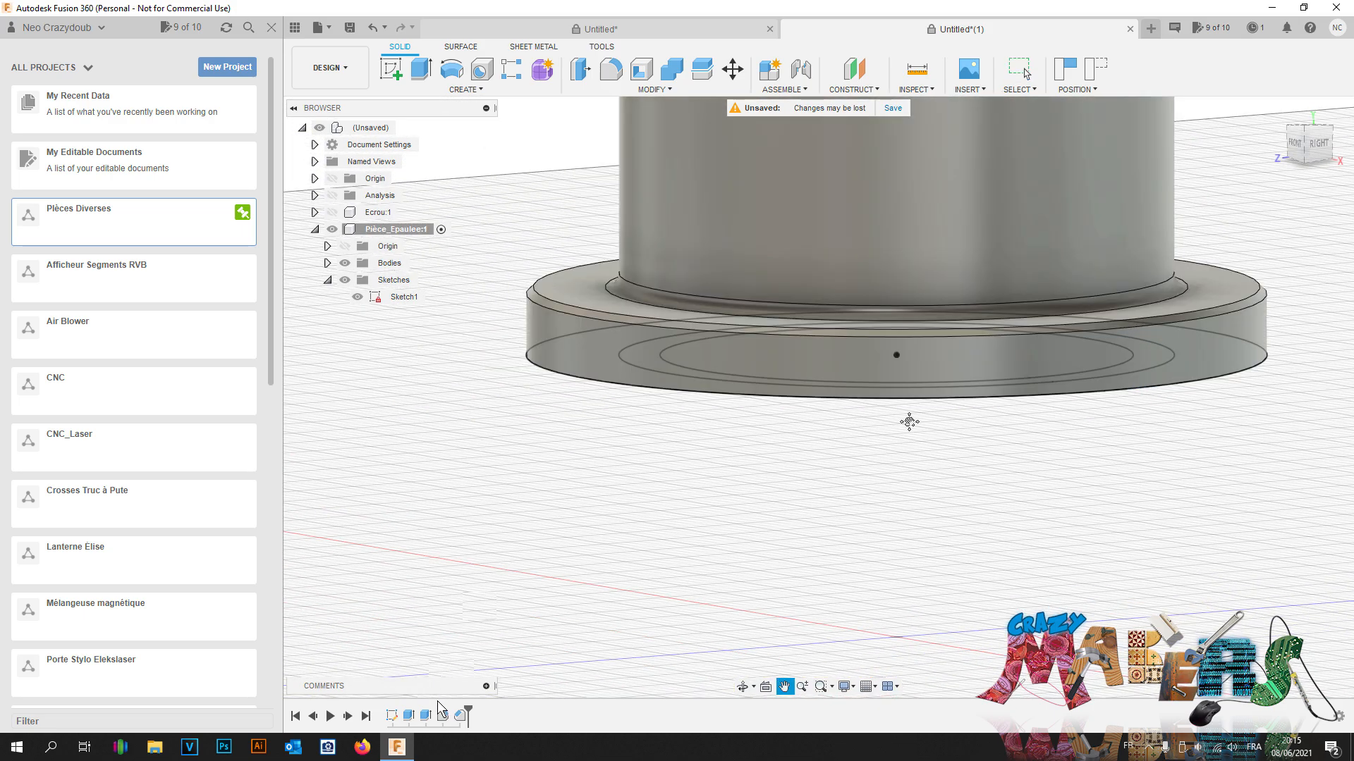
right_click(443, 713)
left_click(484, 584)
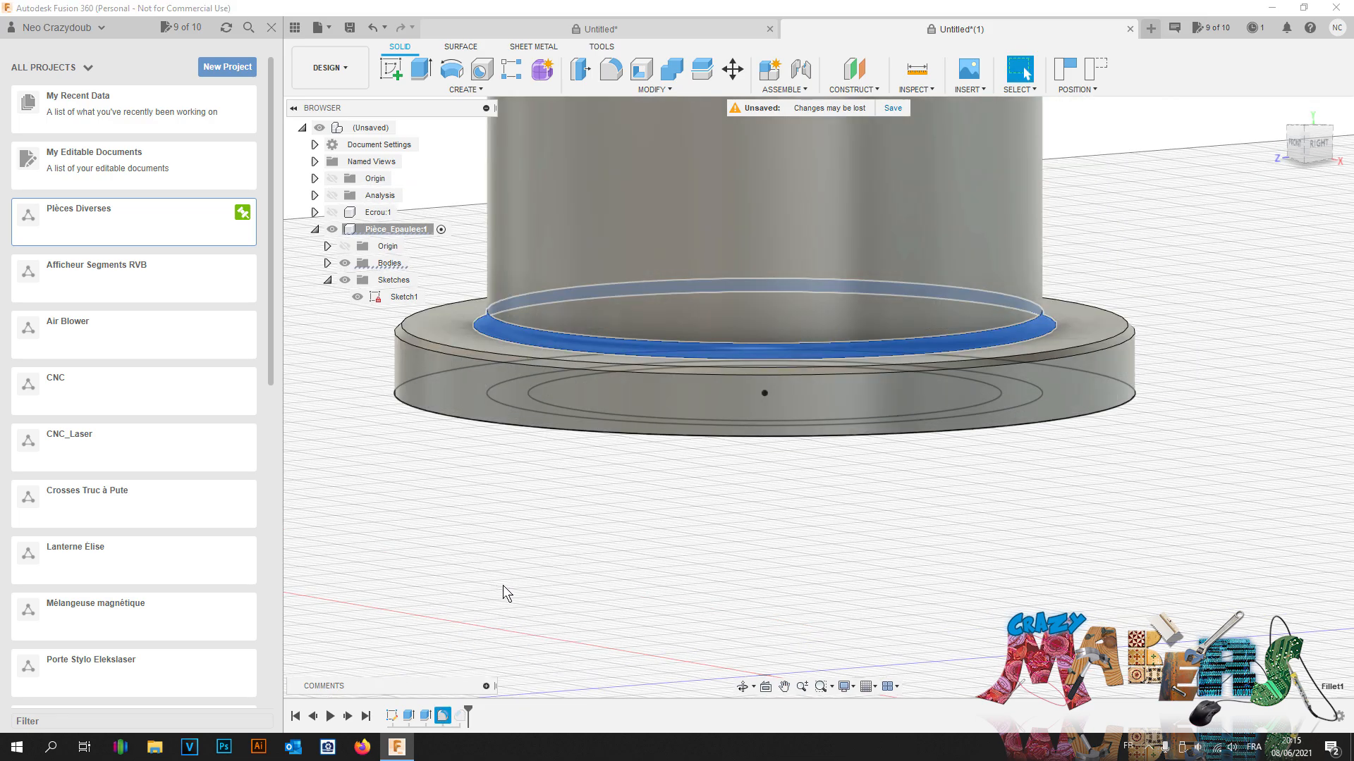
key("Return")
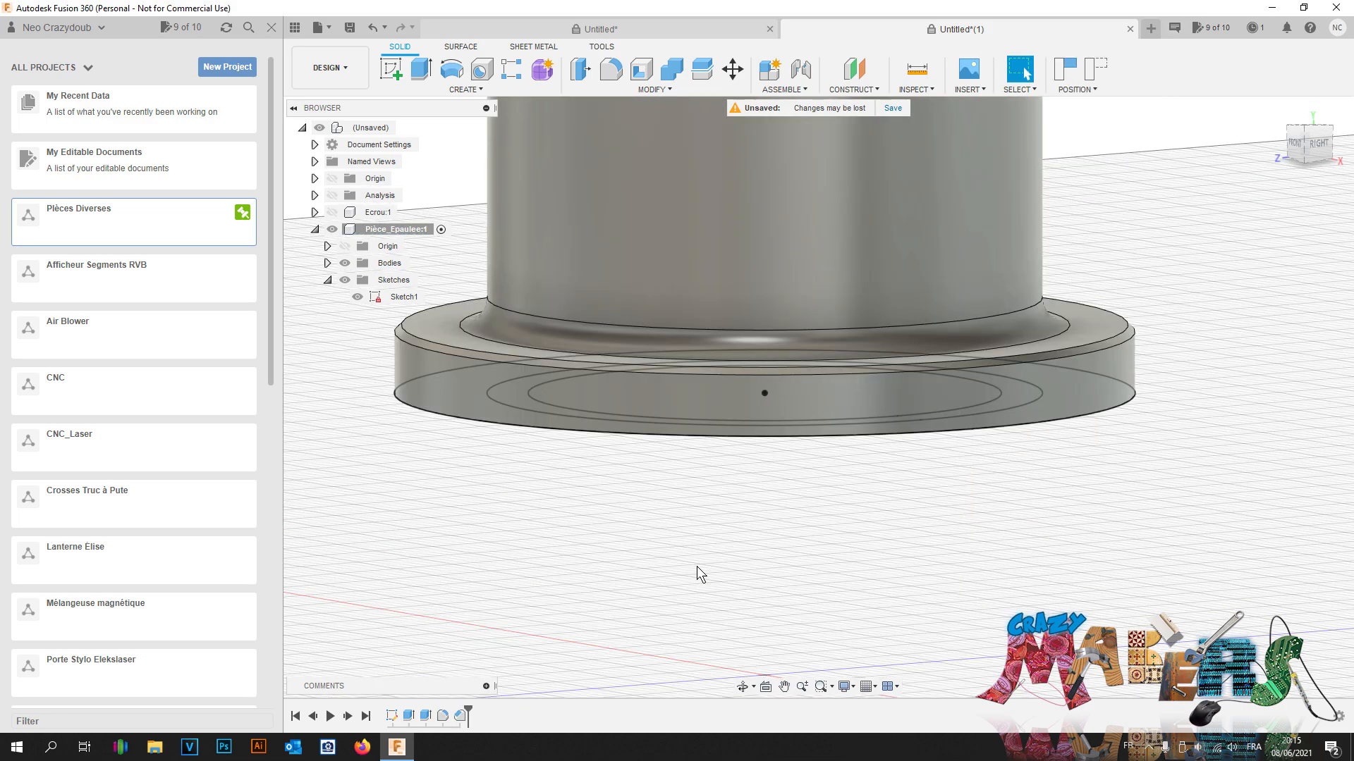
Step: Show and activate Ecrou, and open the fillet on the nut's inner bore edge to check its radius
left_click(331, 212)
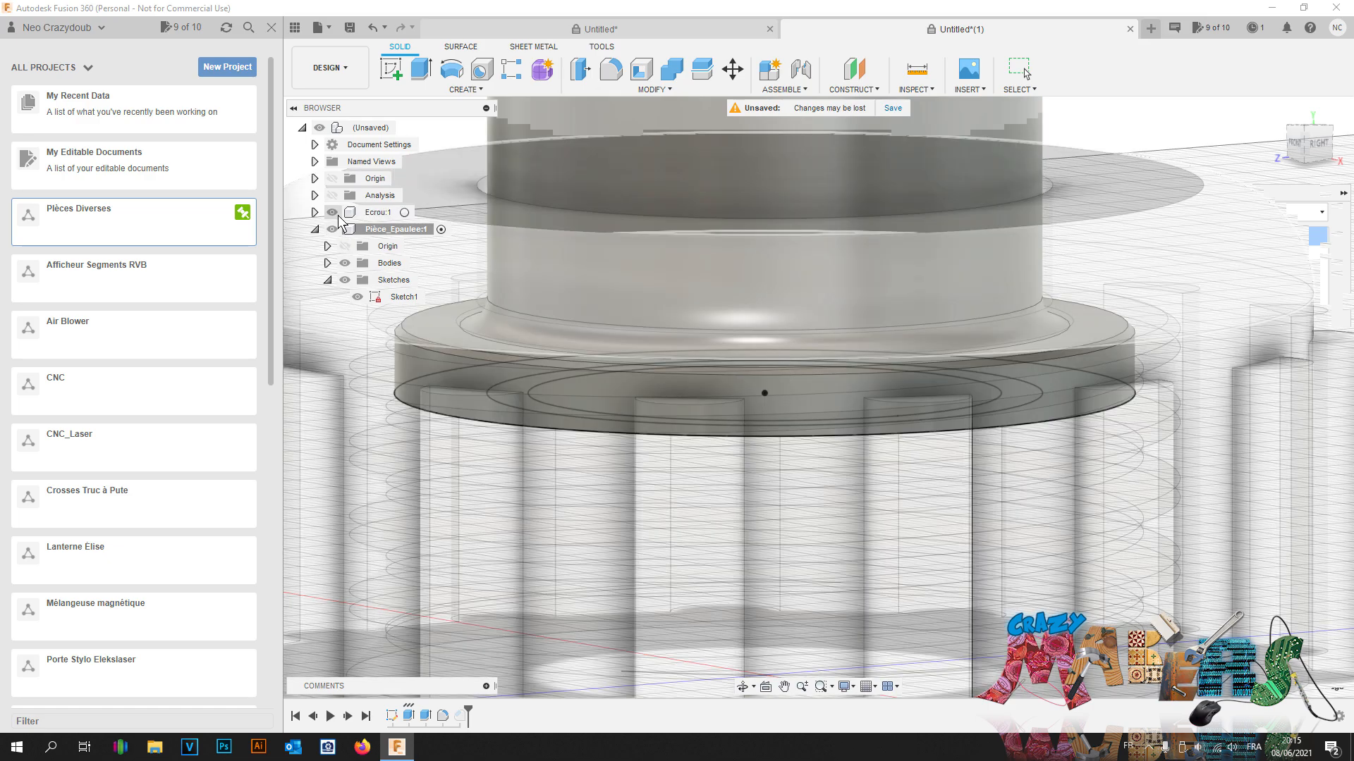
left_click(379, 212)
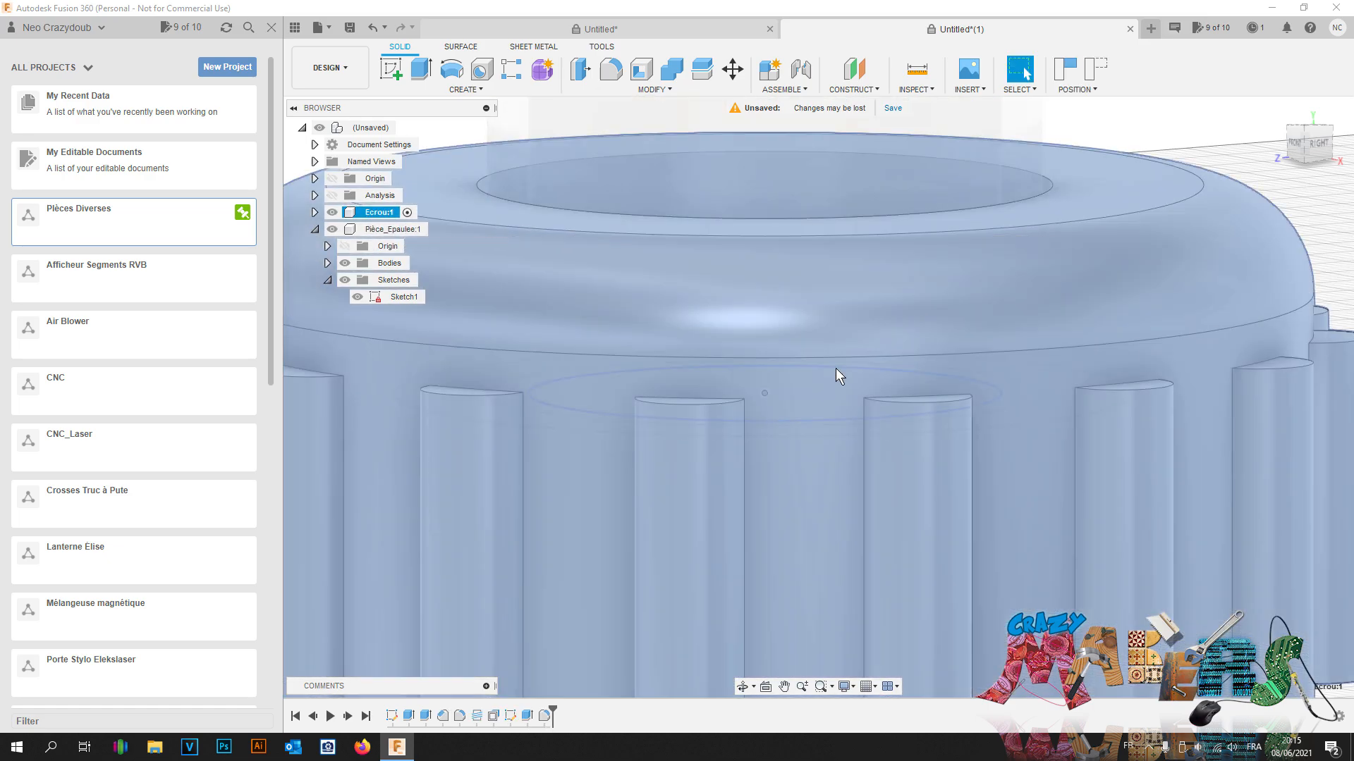
left_click_drag(1325, 134, 1290, 90)
right_click(545, 716)
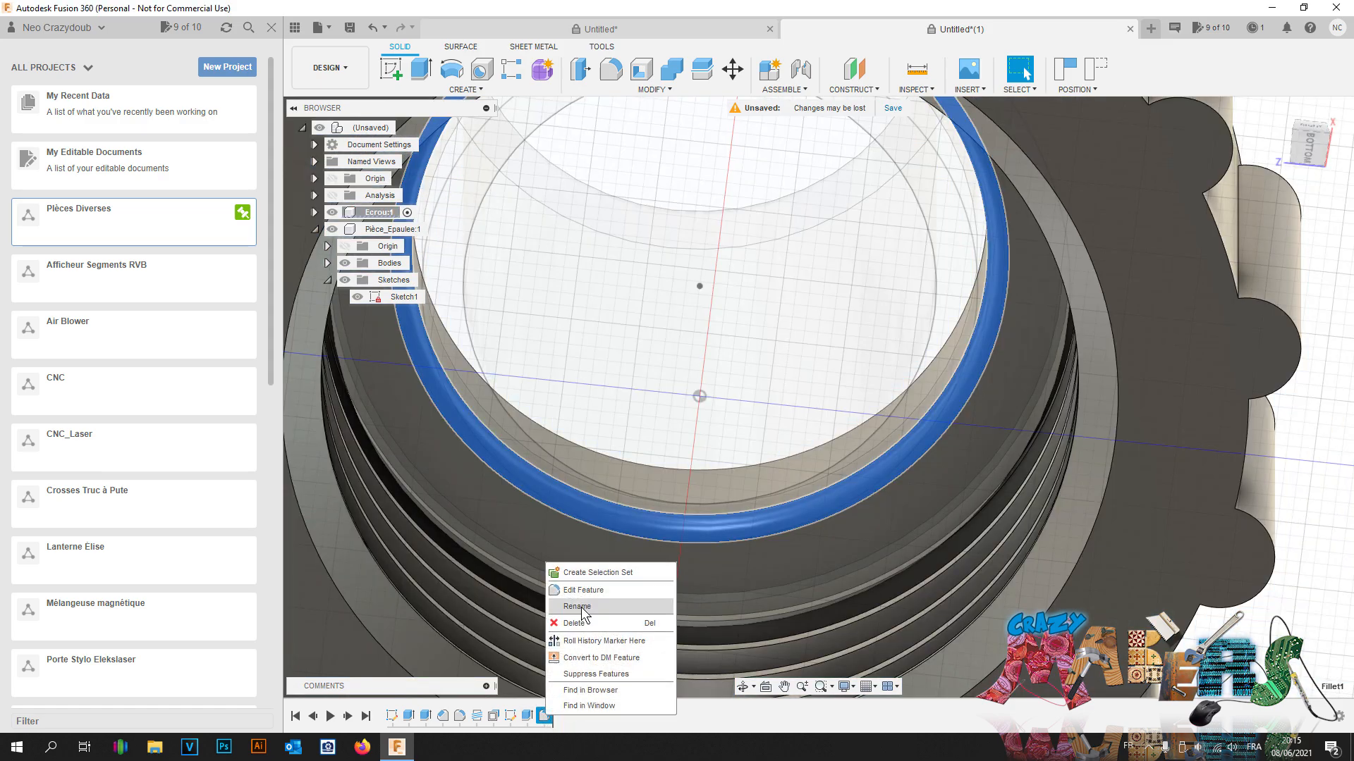
left_click(583, 591)
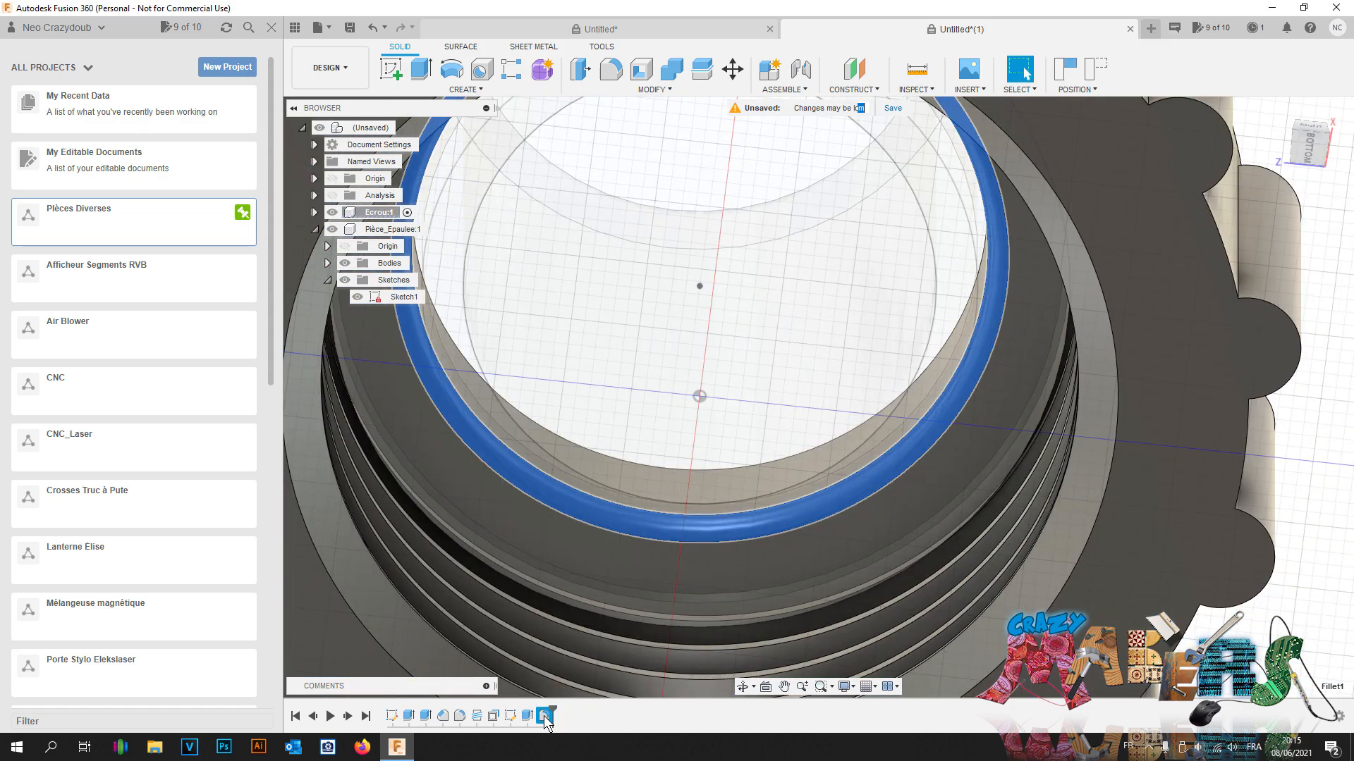
scroll(670, 590, "down", 5)
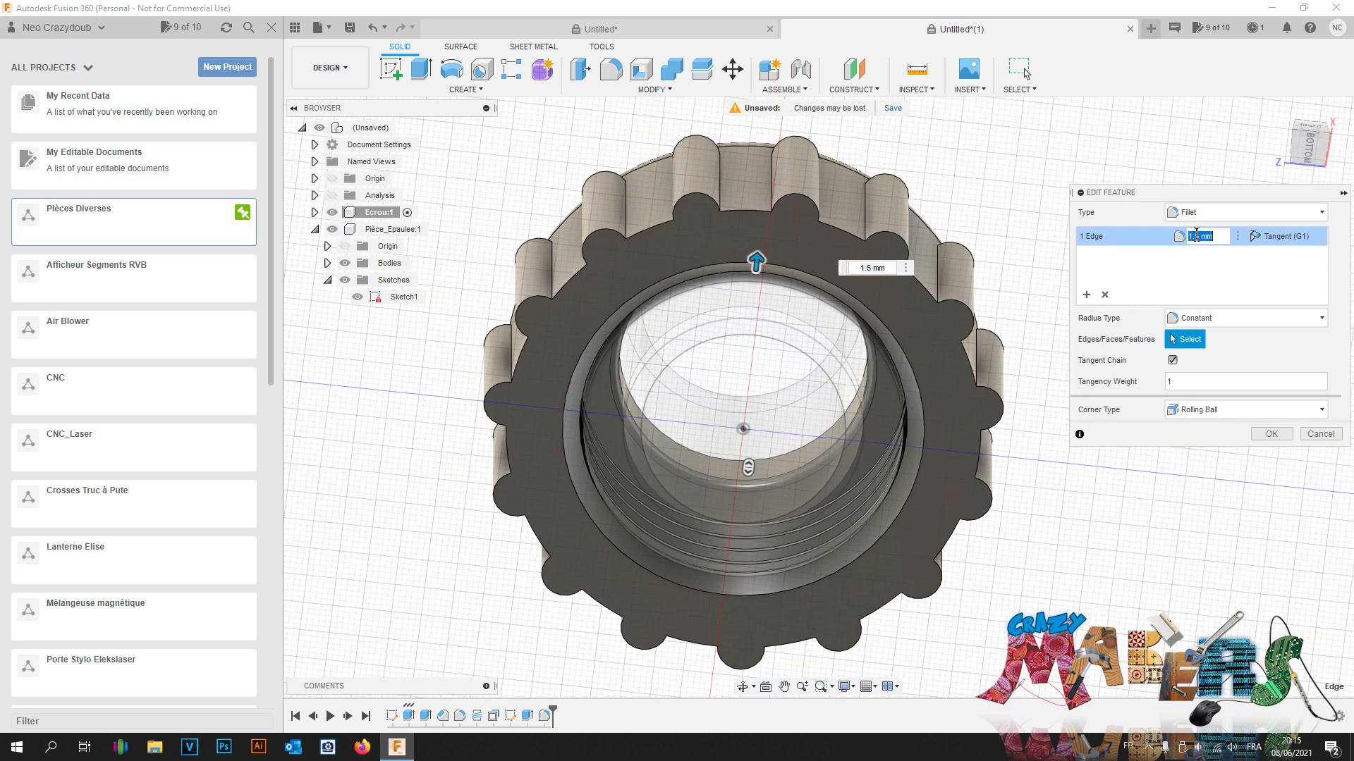
key("Escape")
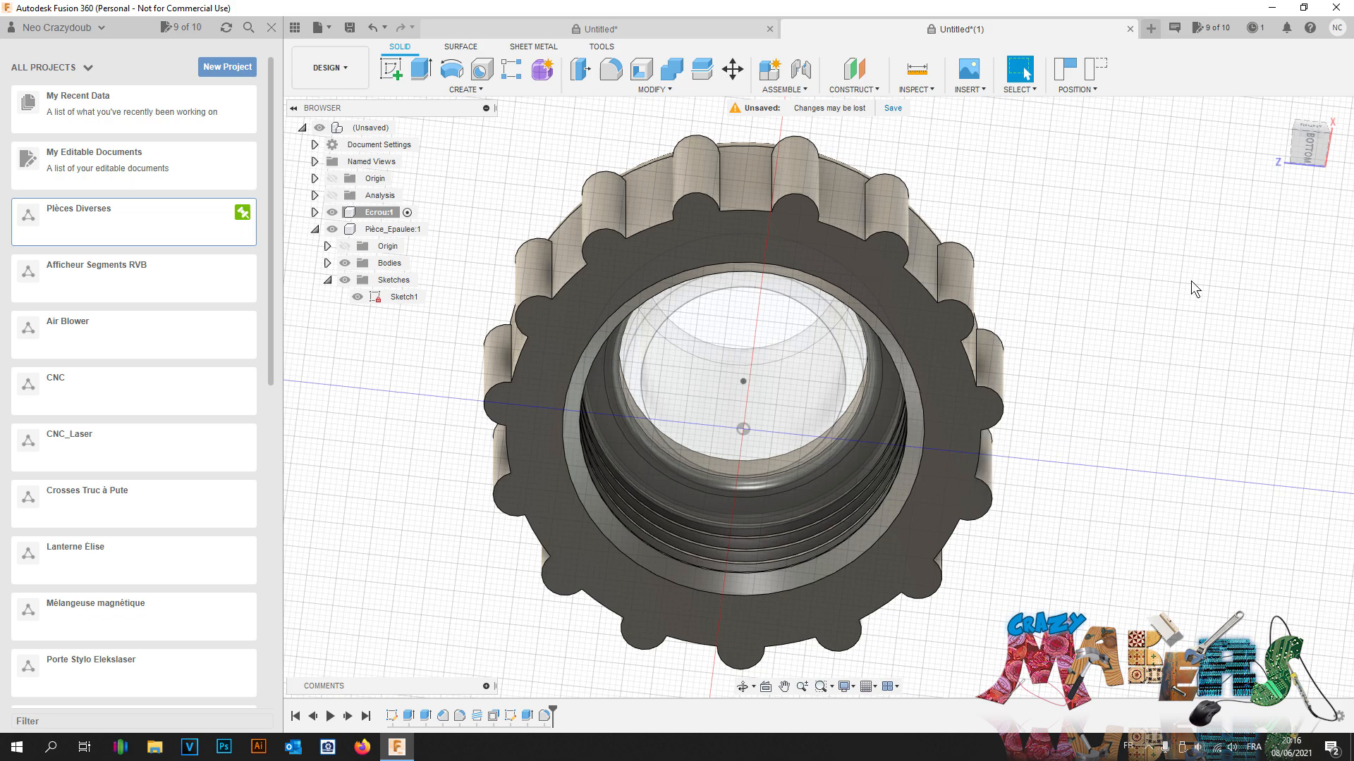
Step: Hide Pièce_Epaulee, highlight the nut's inner fillet and examine it from below and above
left_click(331, 229)
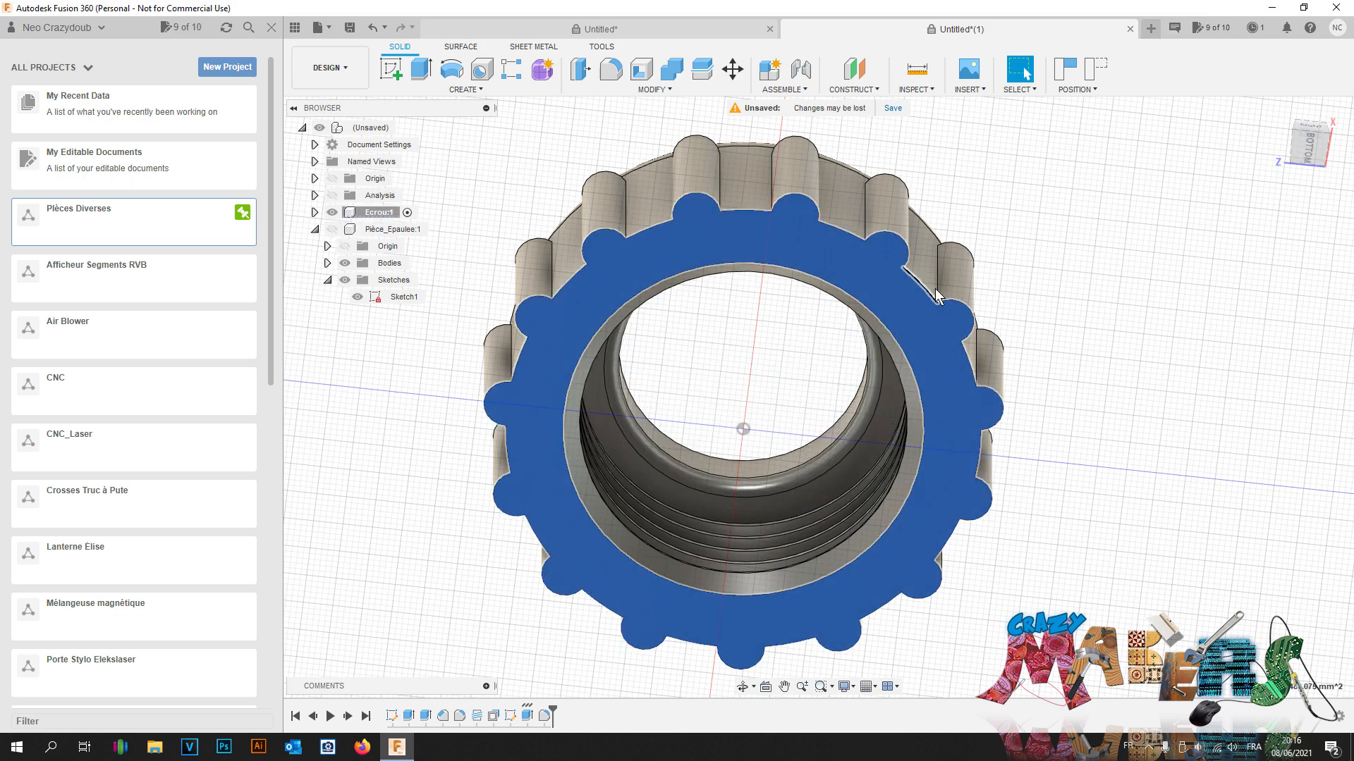
left_click(542, 715)
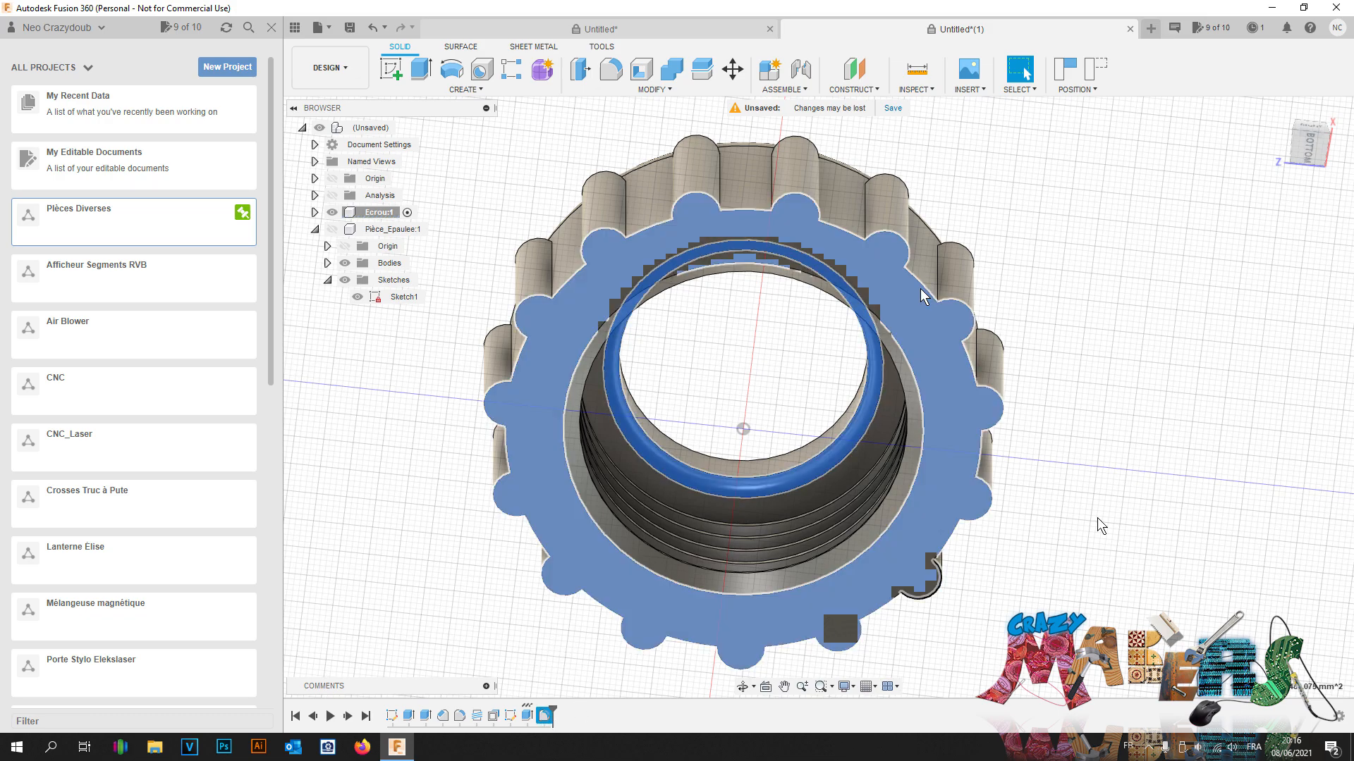
left_click_drag(1317, 132, 1300, 177)
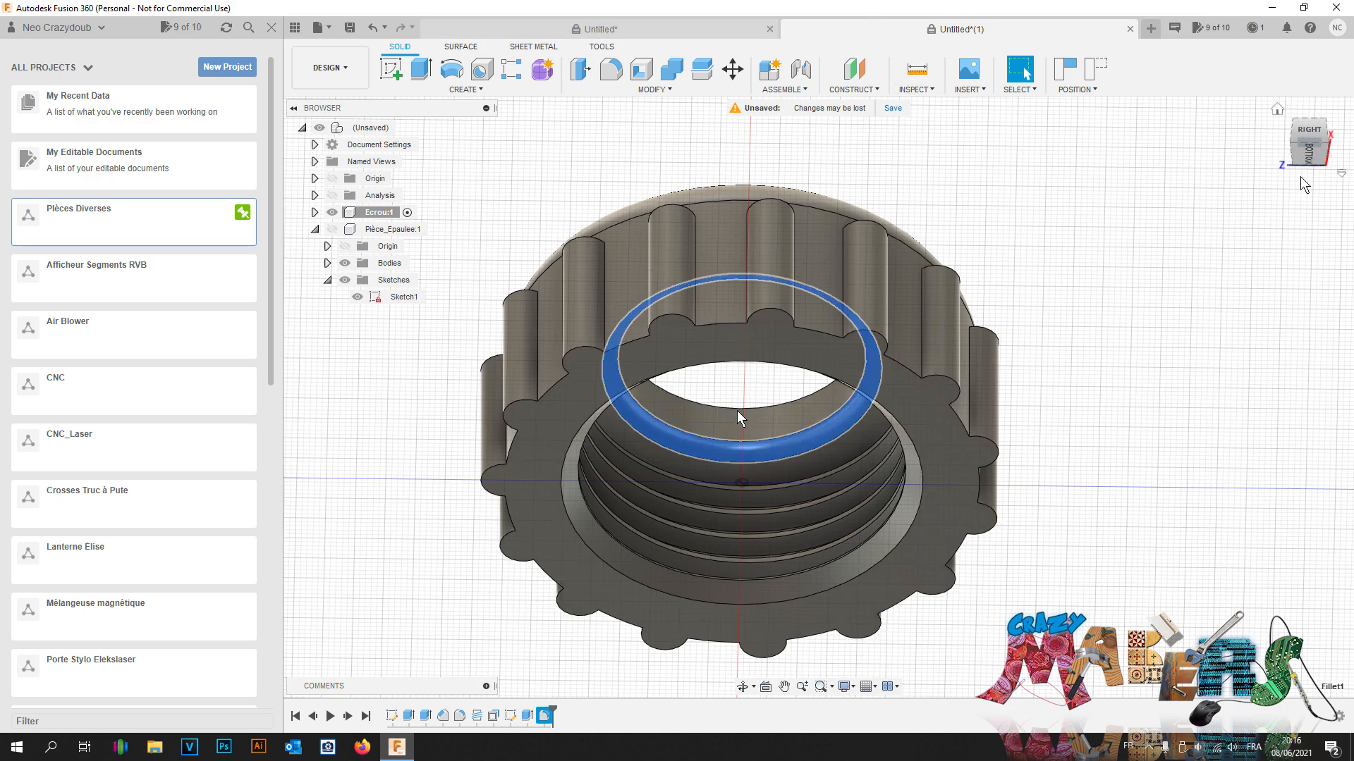
scroll(1177, 247, "down", 1)
scroll(1176, 242, "down", 2)
left_click_drag(1308, 146, 1292, 282)
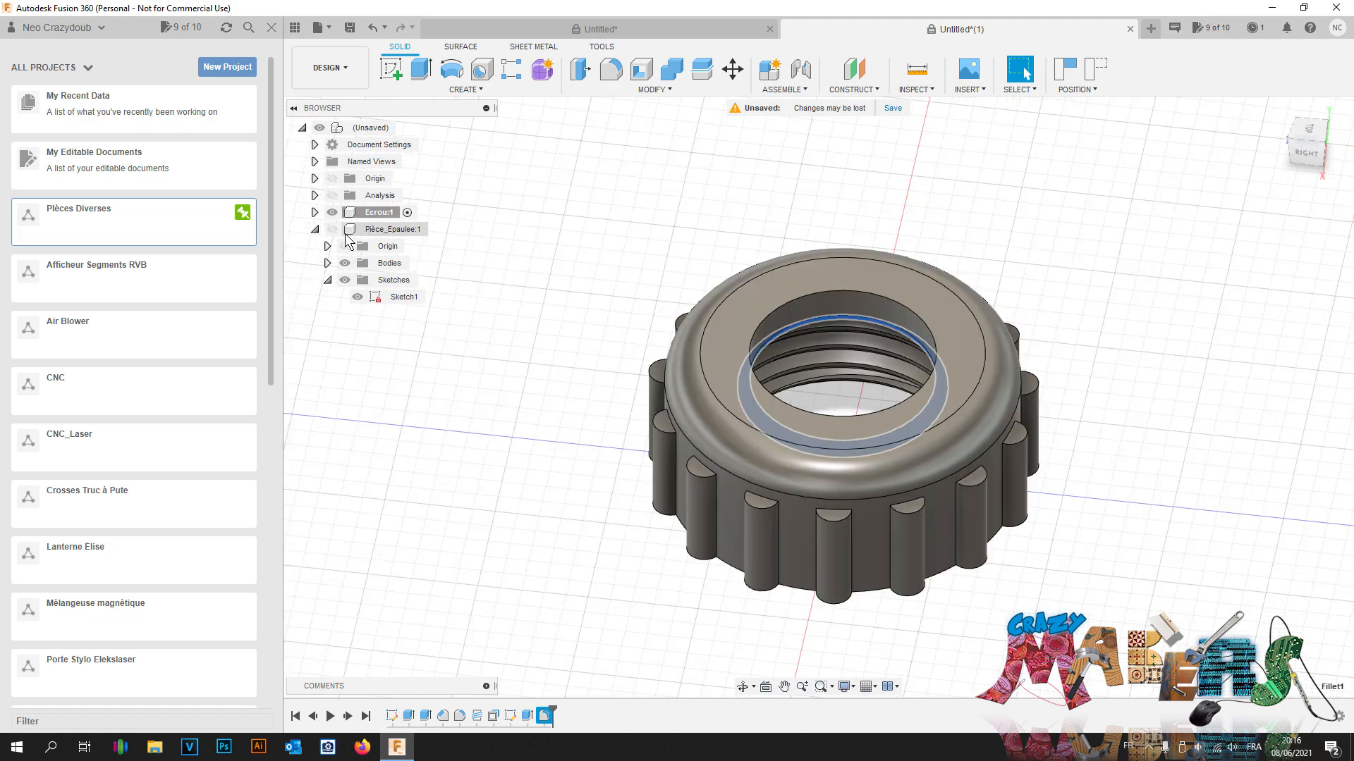
Step: Show Pièce_Epaulee inside the nut and activate the top-level assembly
left_click(332, 229)
left_click(1124, 307)
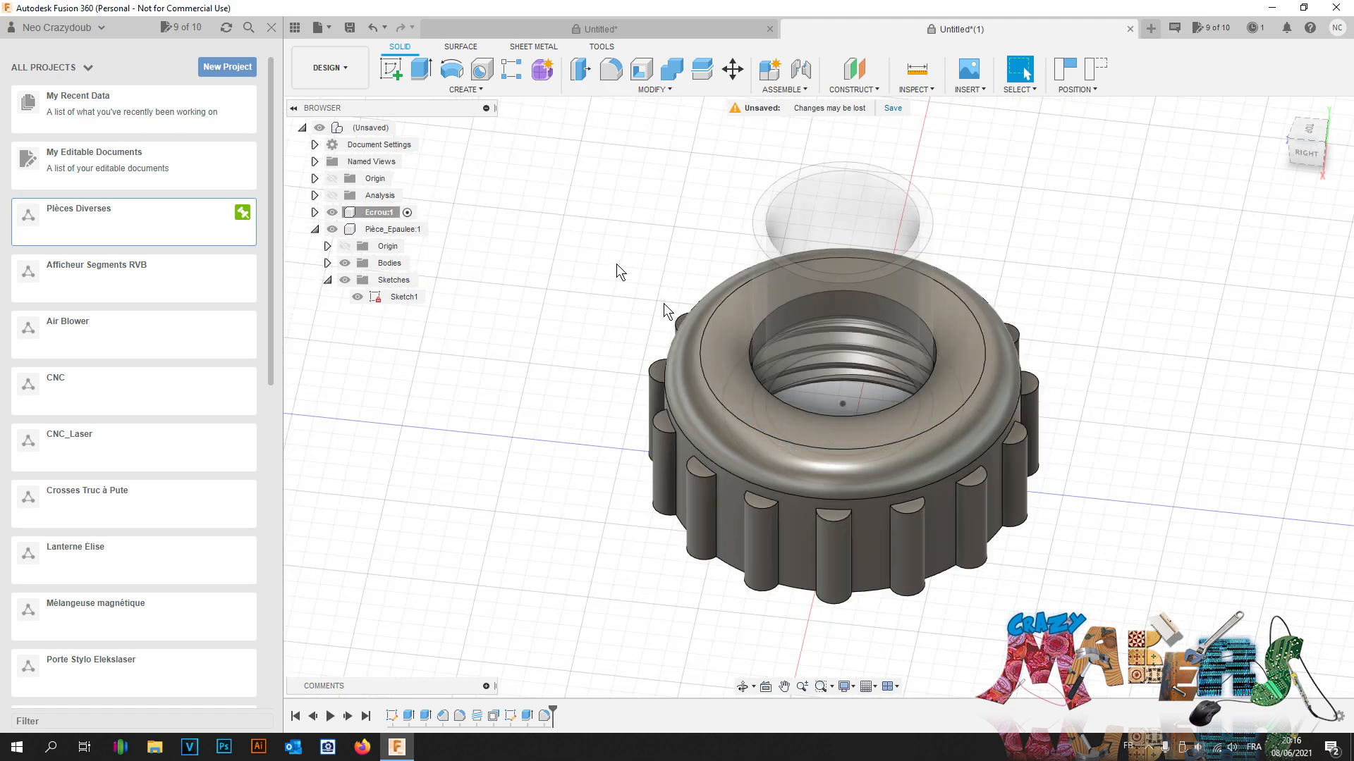
left_click(406, 129)
left_click(407, 128)
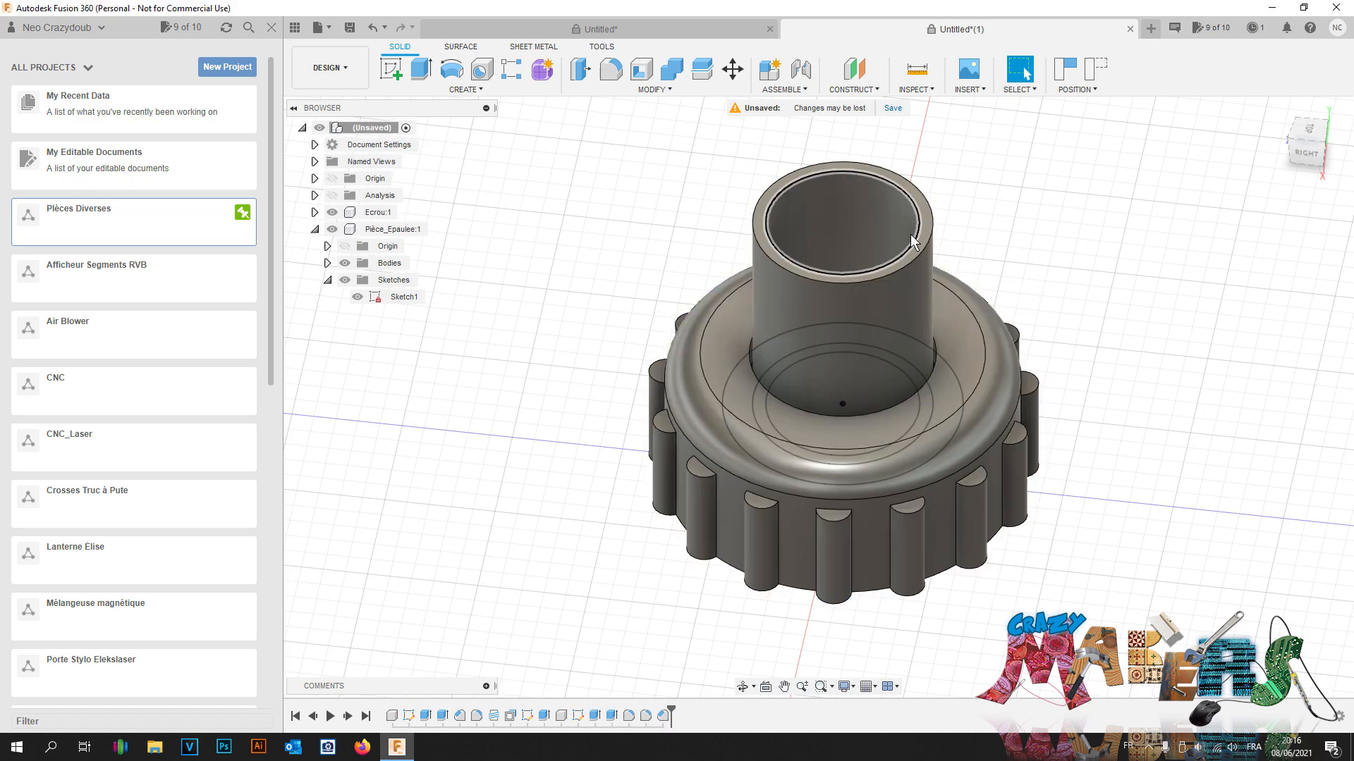
Step: Chamfer the outer edge at the upper end of the Pièce_Epaulee tube with an equal distance of 1 mm
scroll(916, 254, "up", 3)
left_click(662, 89)
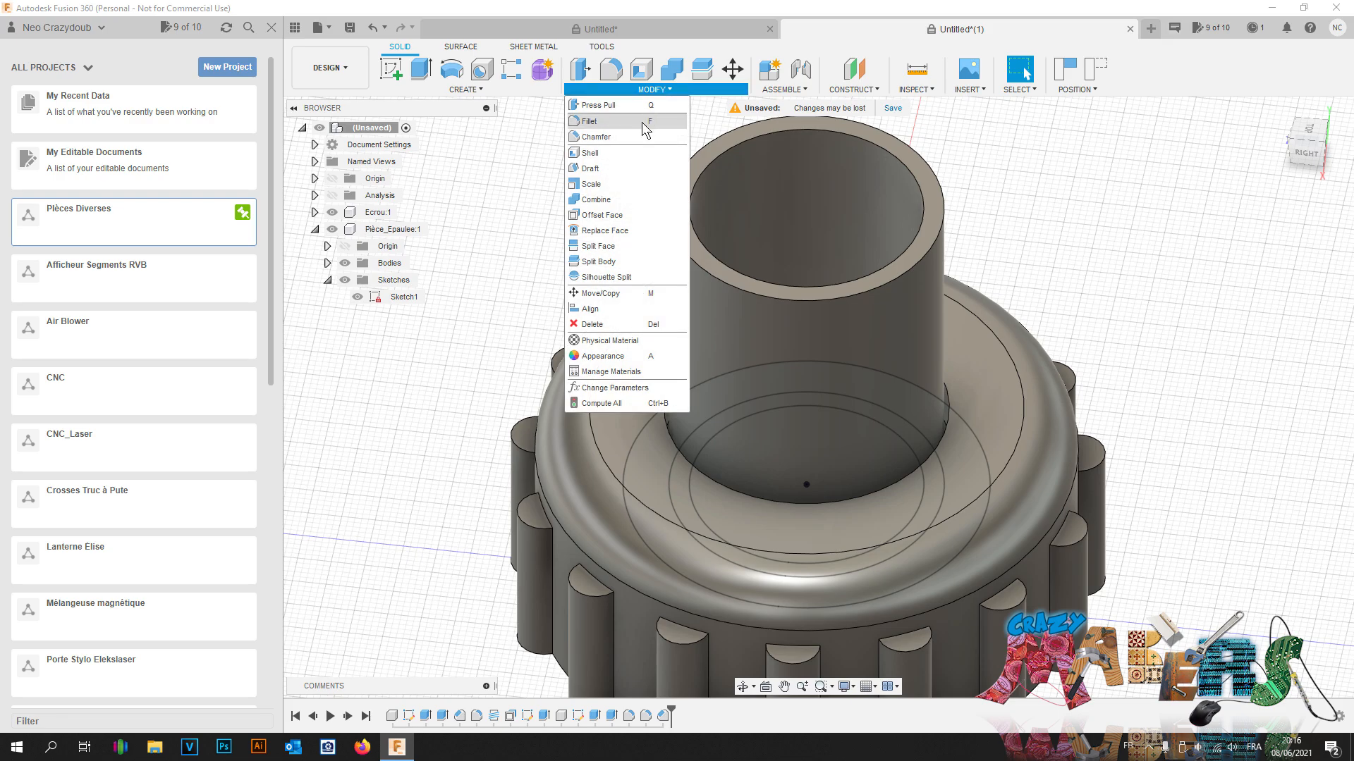
left_click(595, 138)
left_click(852, 294)
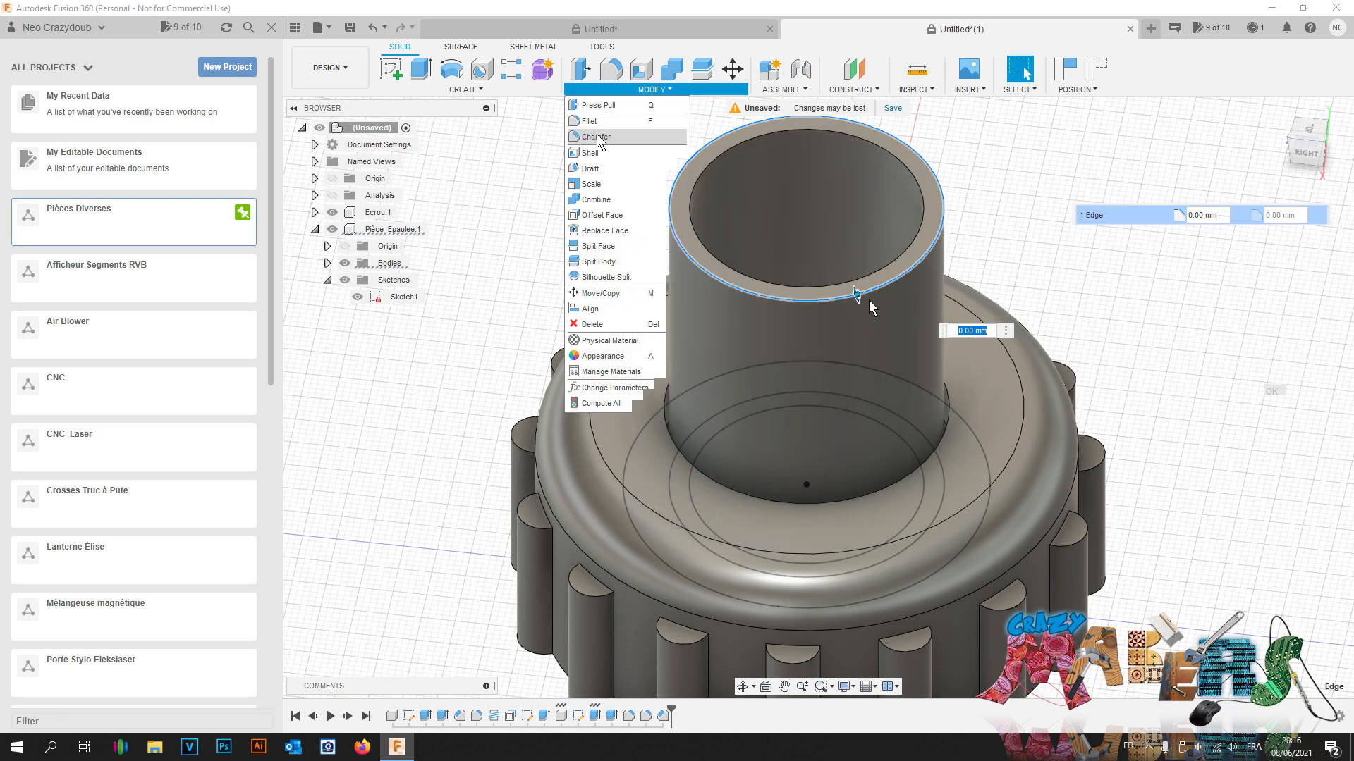
type("1")
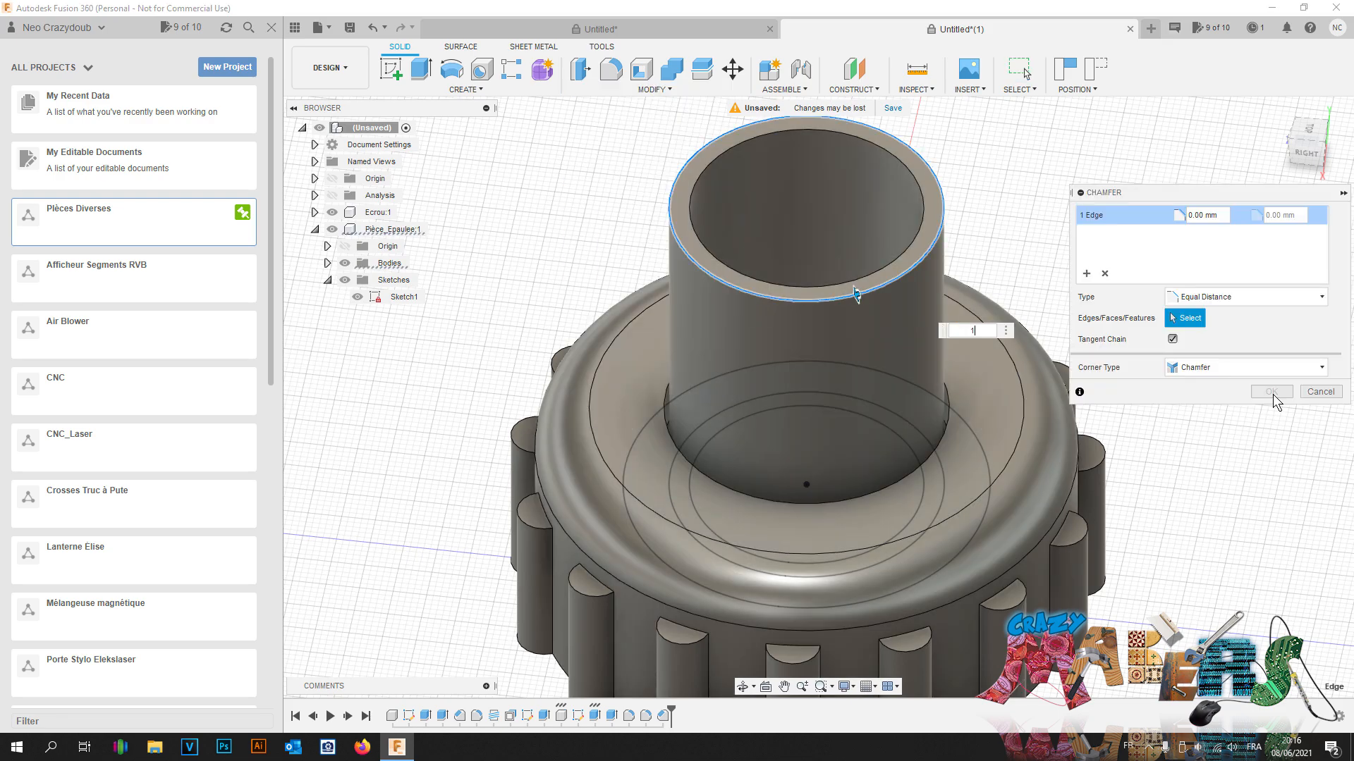
left_click(1272, 392)
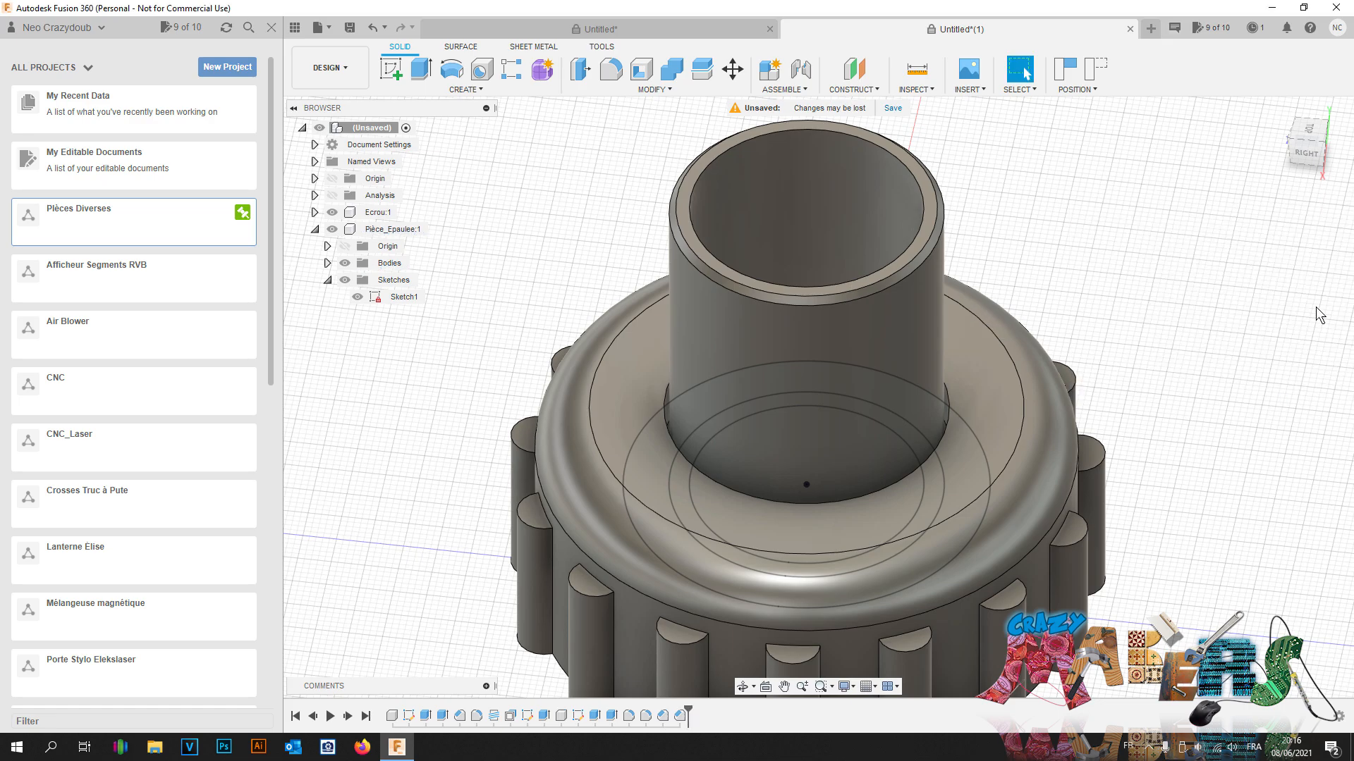
Step: Hide Ecrou and make Pièce_Epaulee the active component
scroll(1179, 252, "down", 3)
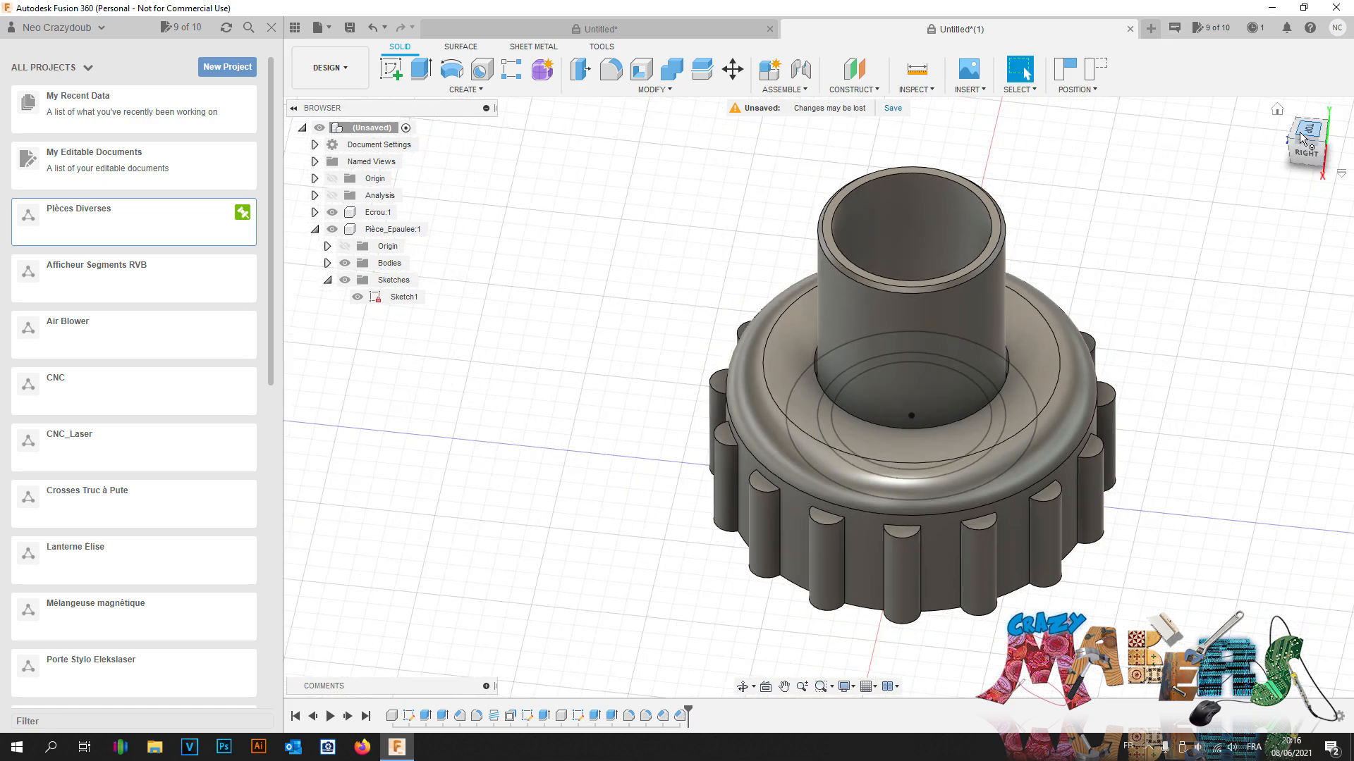
mouse_move(1307, 151)
left_mouse_down()
mouse_move(1296, 70)
mouse_move(1298, 160)
mouse_move(1282, 169)
mouse_move(1258, 156)
mouse_move(1259, 53)
mouse_move(1241, 162)
mouse_move(1243, 83)
left_mouse_up()
mouse_move(494, 733)
middle_mouse_down("shift")
mouse_move(479, 652)
mouse_move(455, 680)
mouse_move(450, 643)
middle_mouse_up("shift")
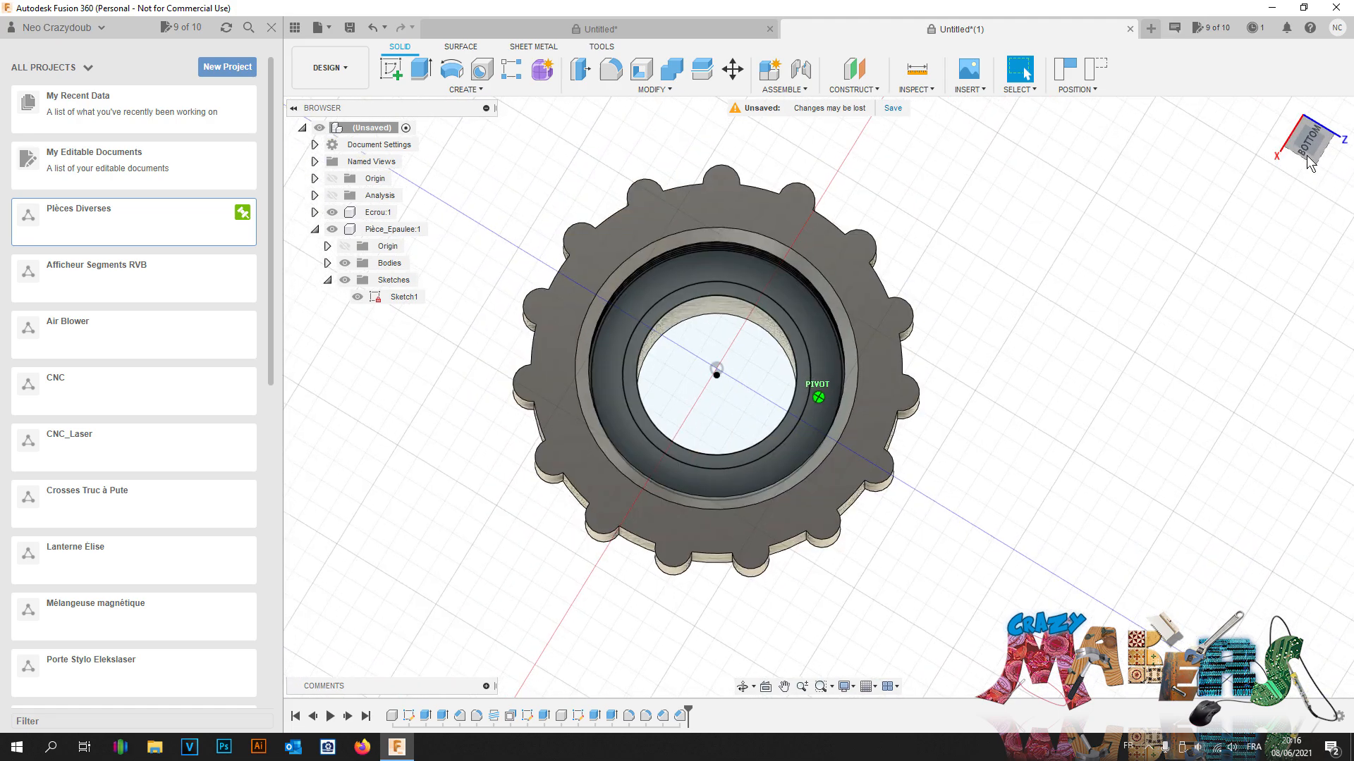
left_click(399, 230)
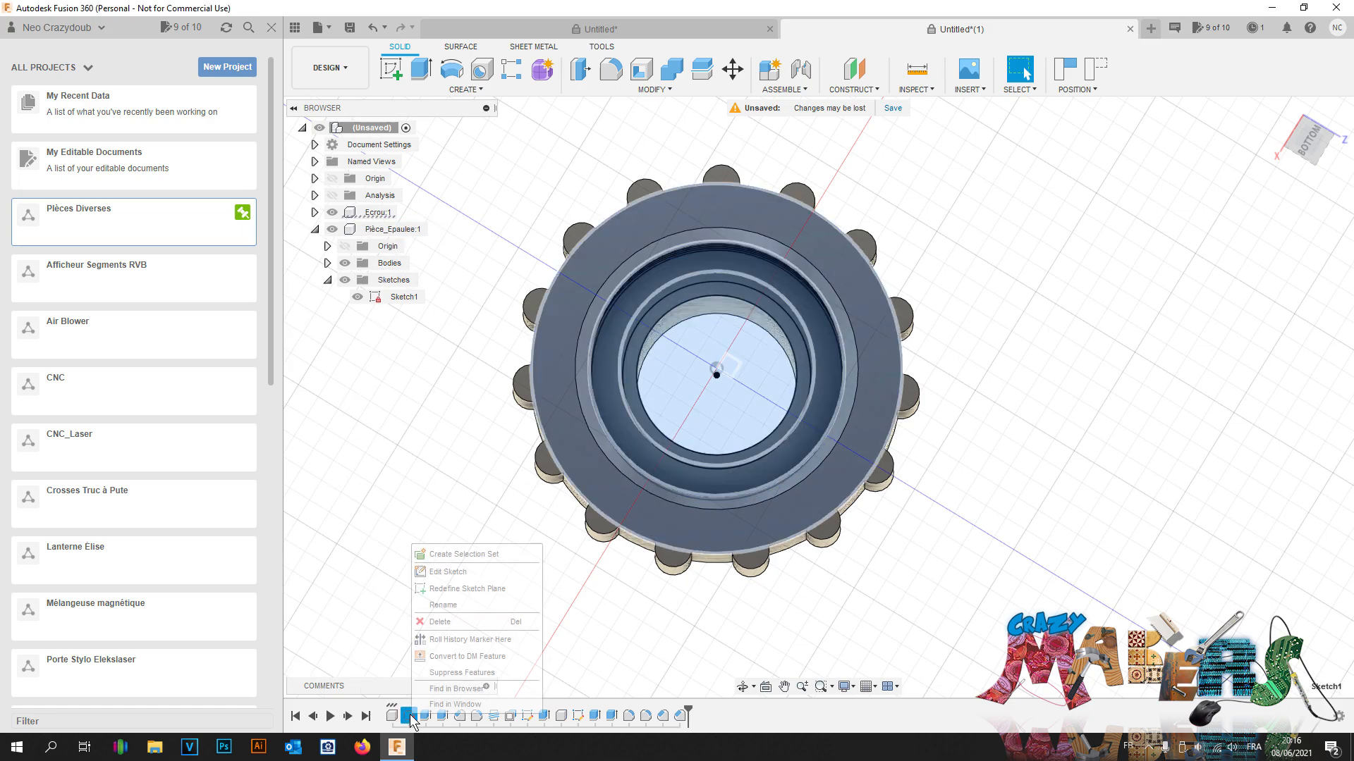
key("Escape")
left_click(381, 379)
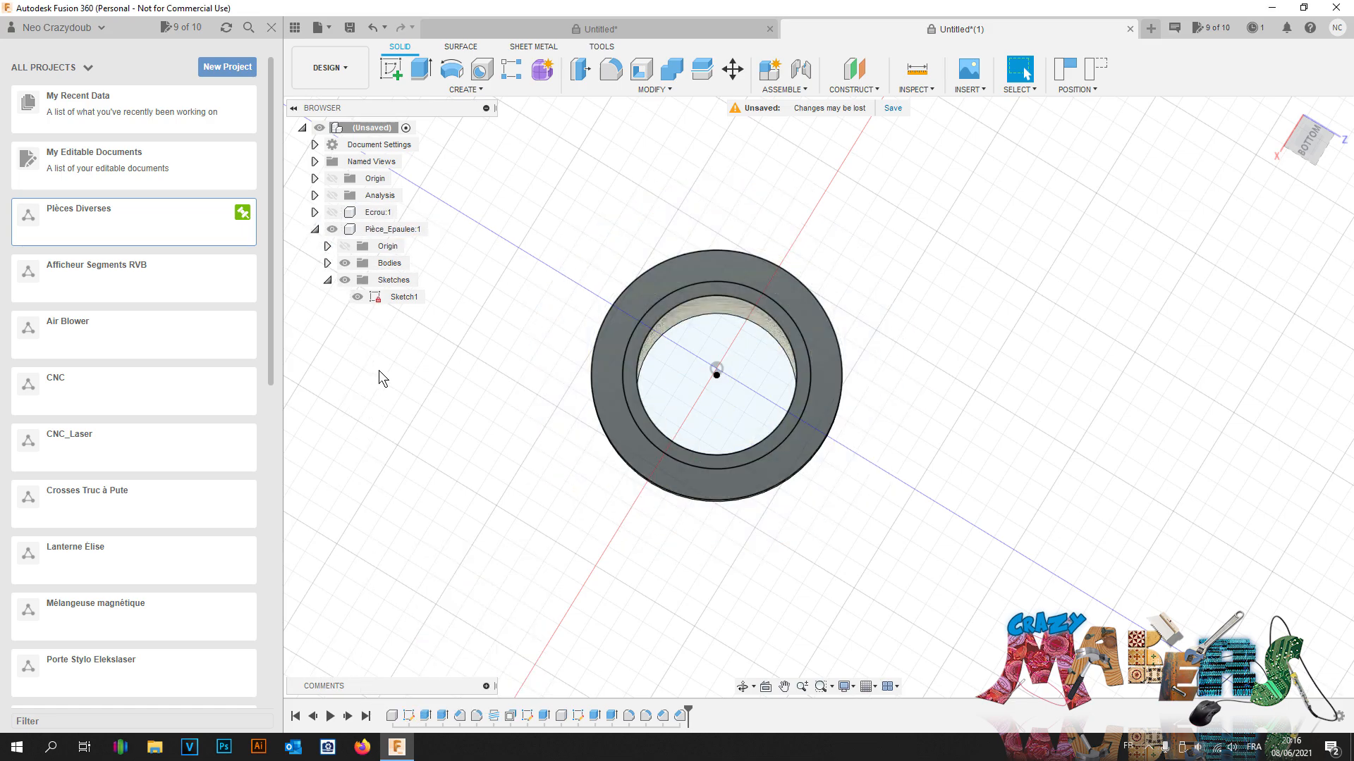
left_click(406, 717)
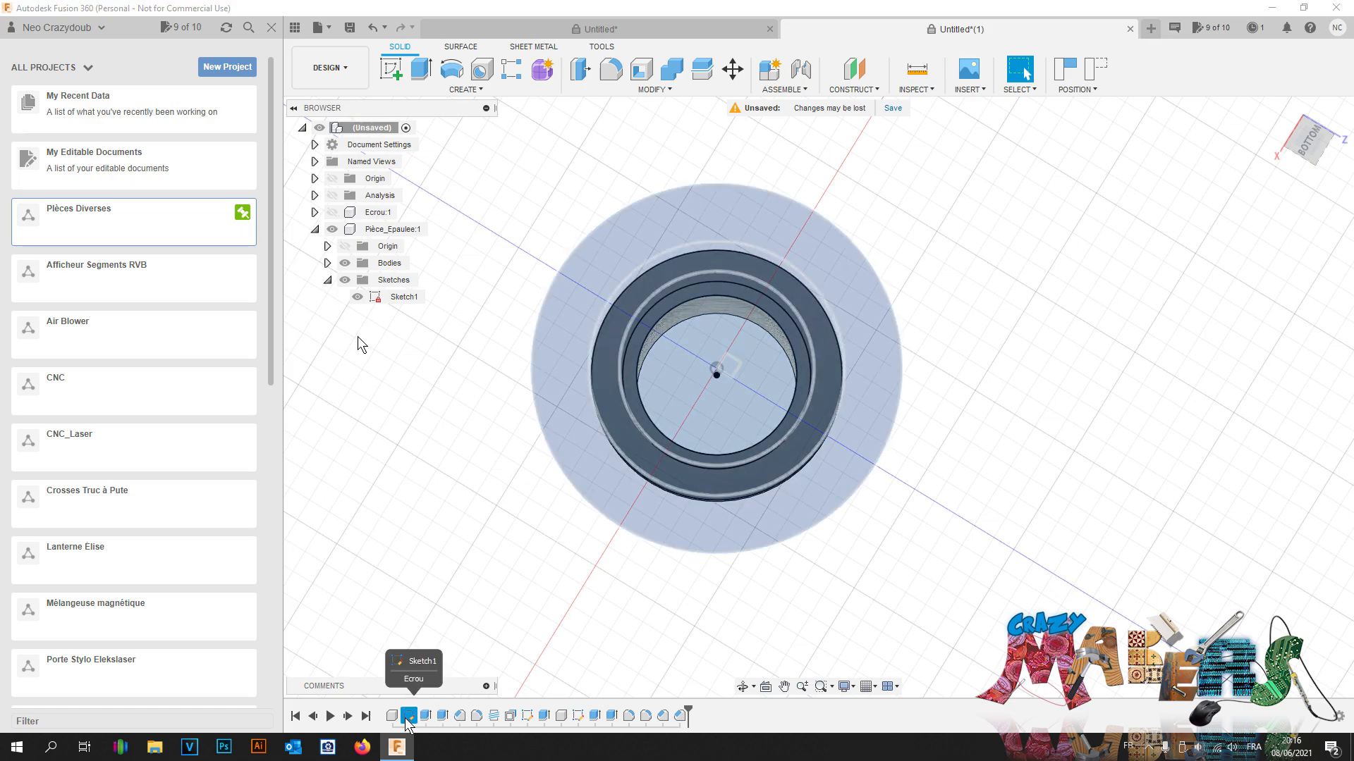
left_click(441, 230)
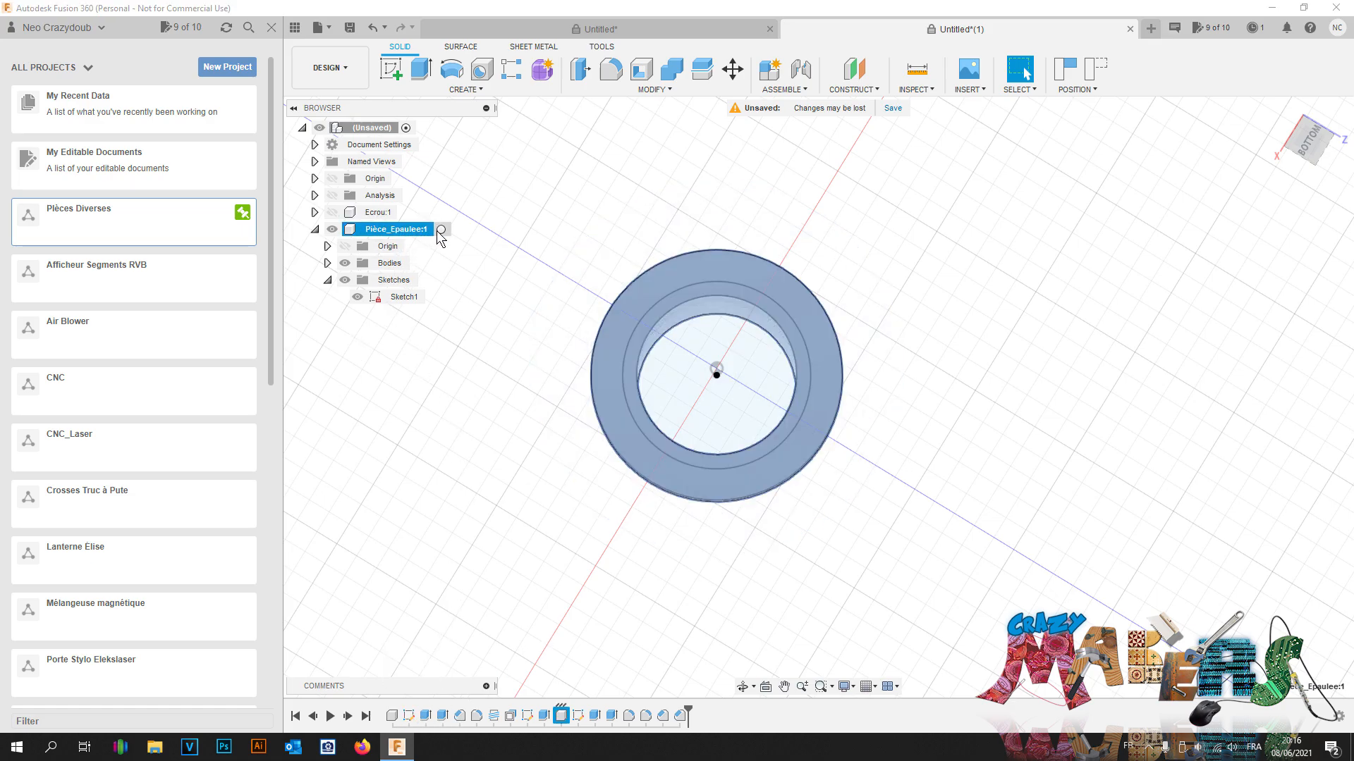
Step: Set the shoulder's outer circle diameter to 53 mm in the base sketch of Pièce_Epaulee and finish the sketch
right_click(393, 715)
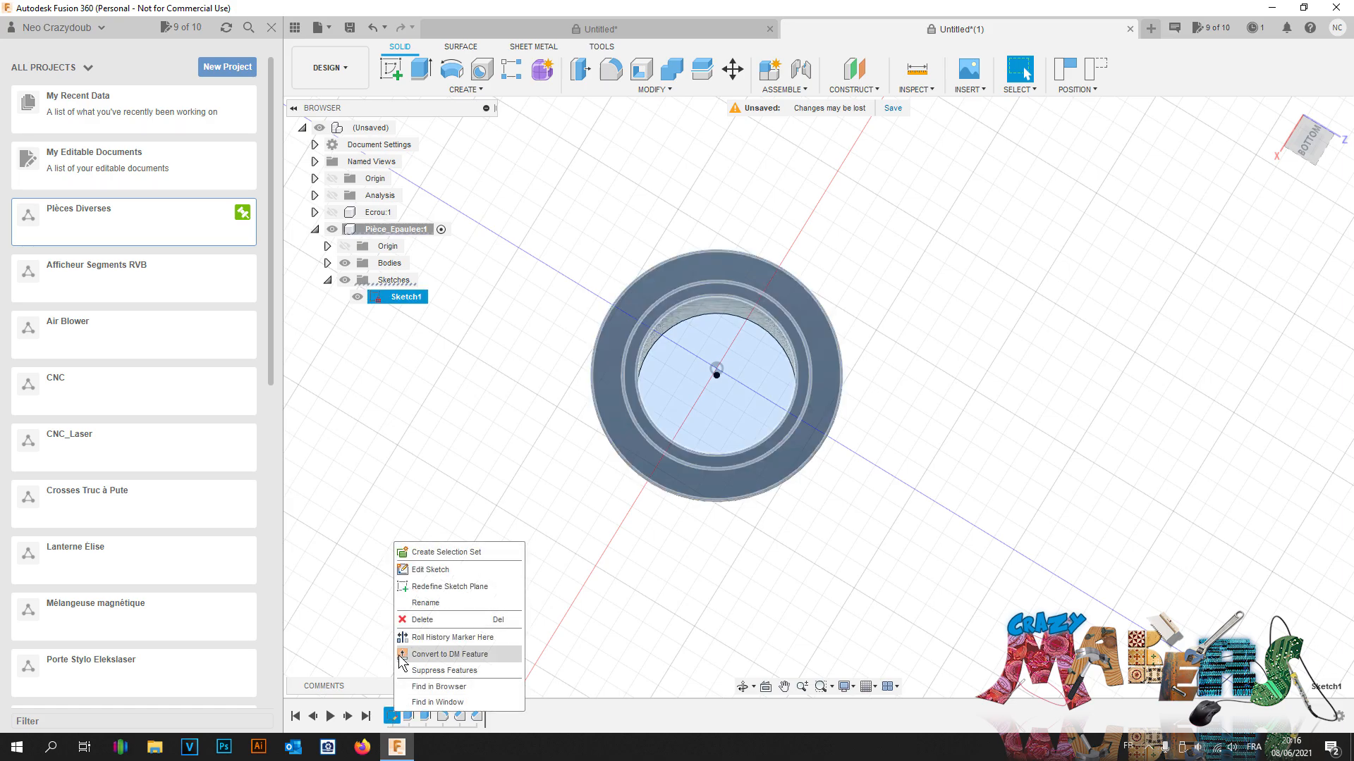
left_click(435, 568)
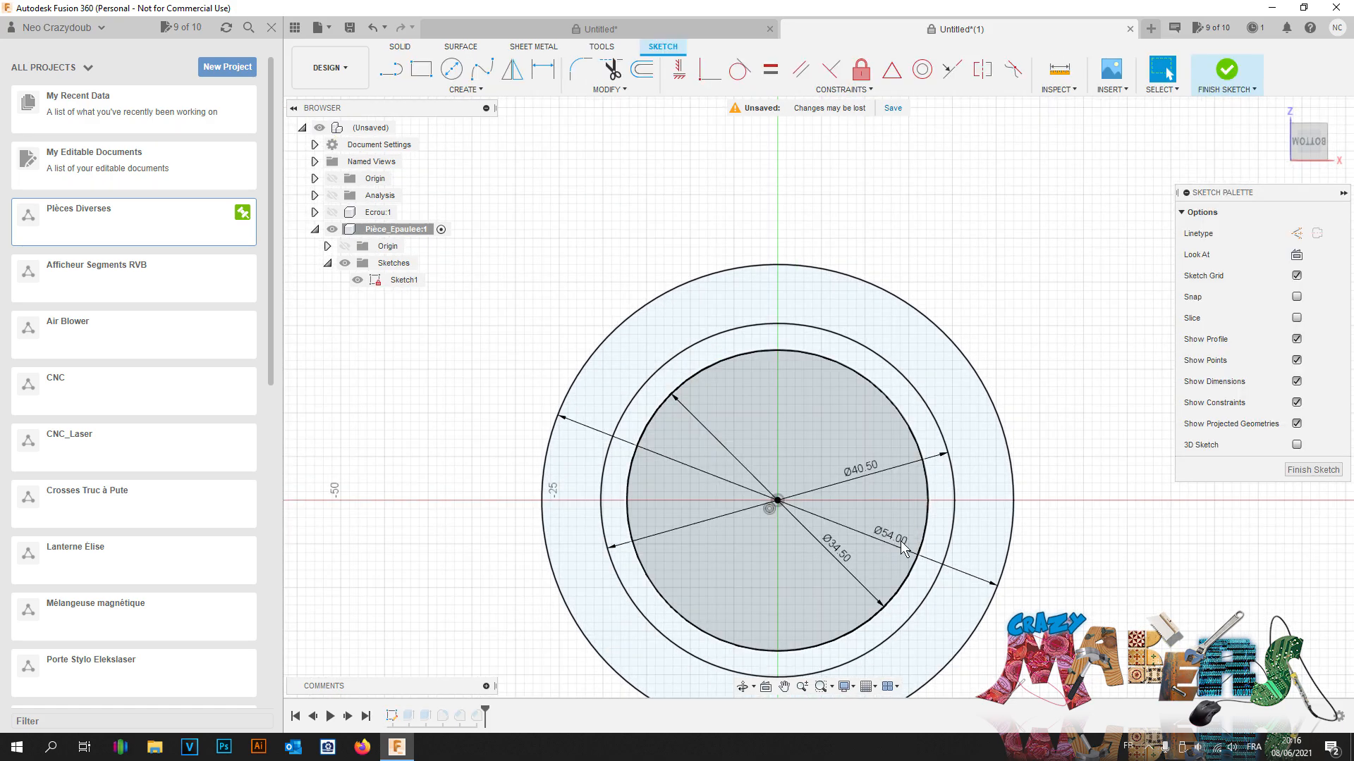
double_click(925, 498)
type("53")
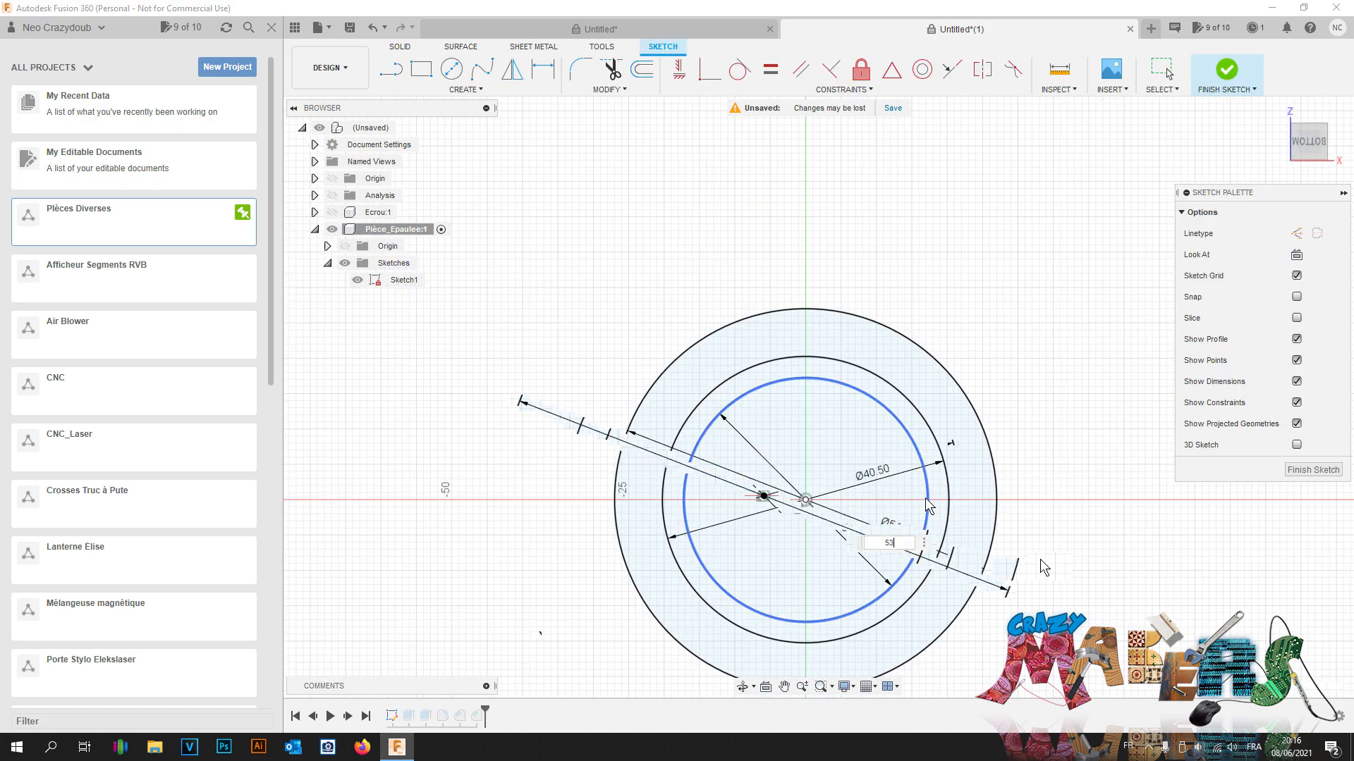
key("Return")
scroll(925, 497, "up", 3)
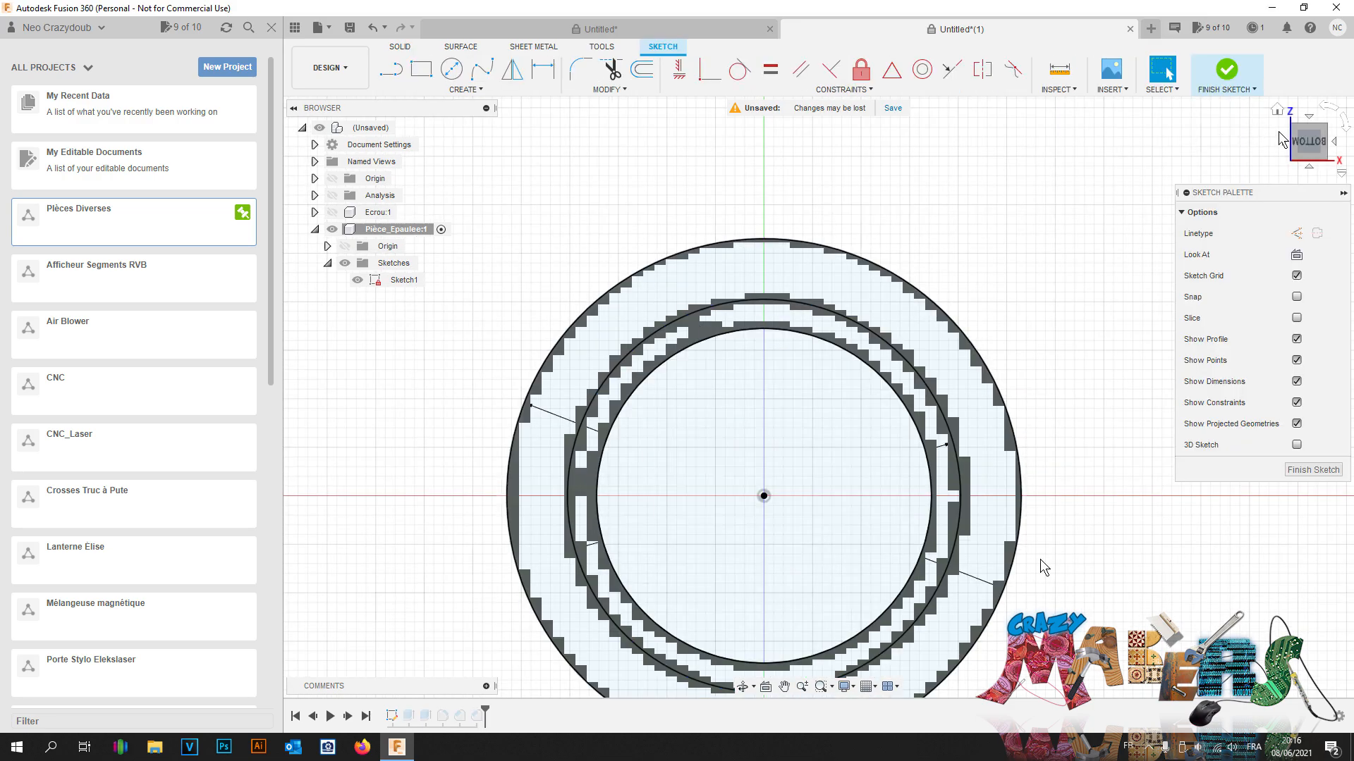
left_click_drag(1307, 140, 1303, 175)
middle_click_drag(1303, 175, 1283, 233, "shift")
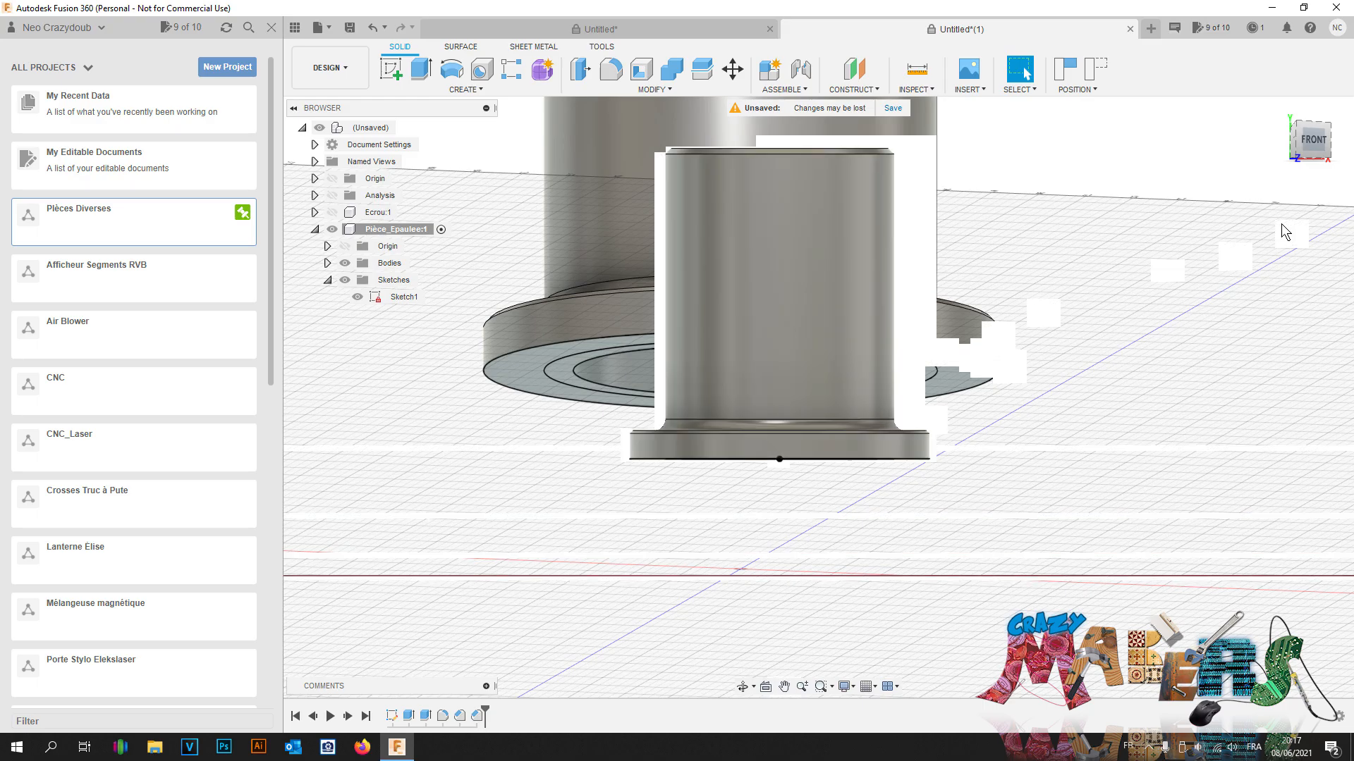
Step: Set the inner circle's diameter to 35.5 mm in the base sketch of Pièce_Epaulee and finish the sketch
mouse_move(1312, 156)
left_mouse_down()
mouse_move(1296, 222)
mouse_move(1298, 161)
left_mouse_up()
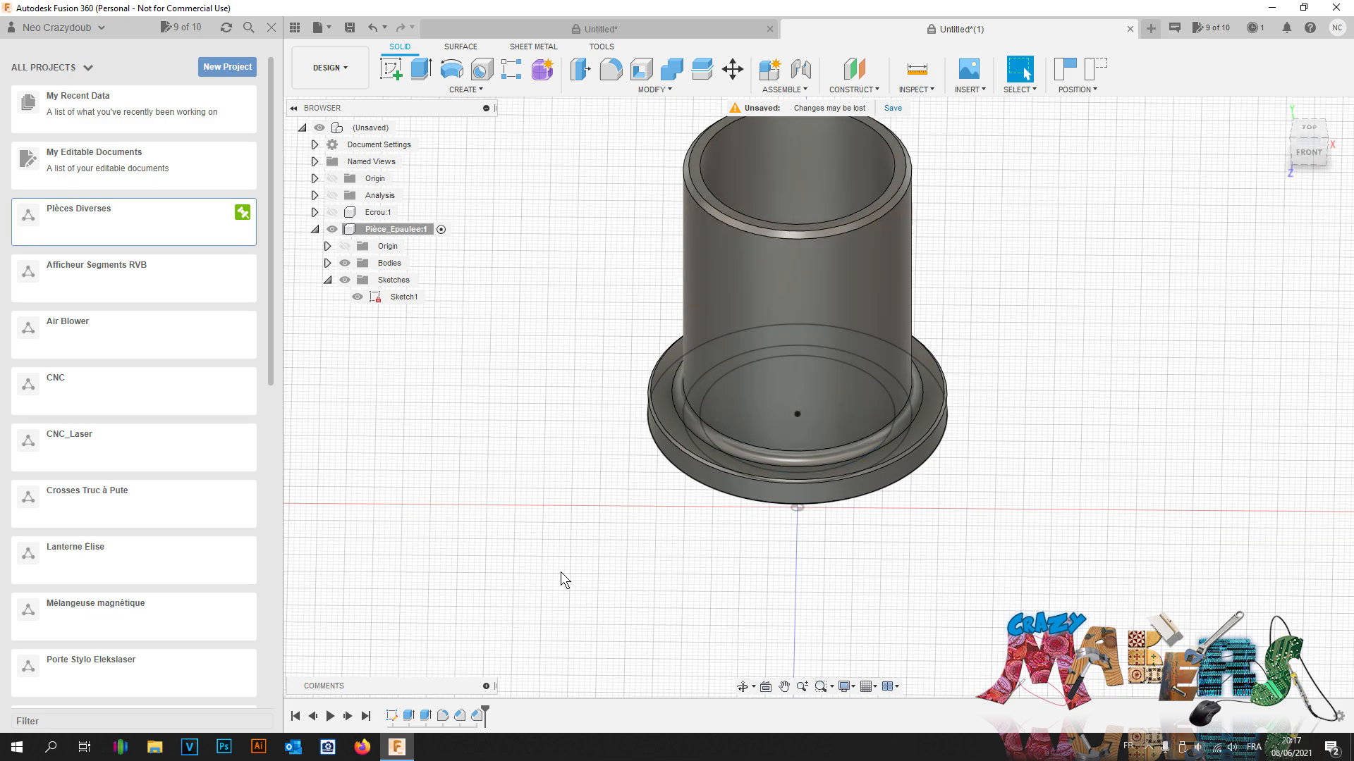
right_click(393, 717)
left_click(449, 578)
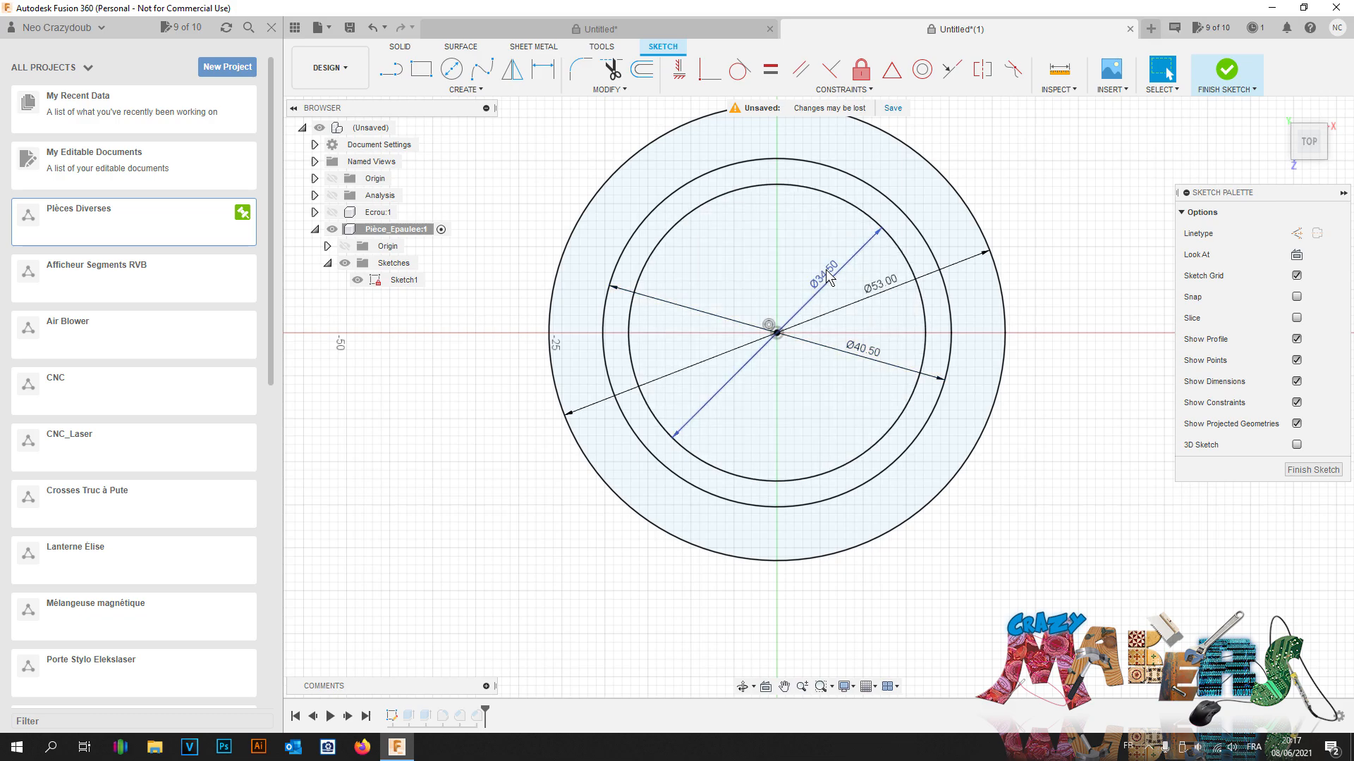
double_click(824, 281)
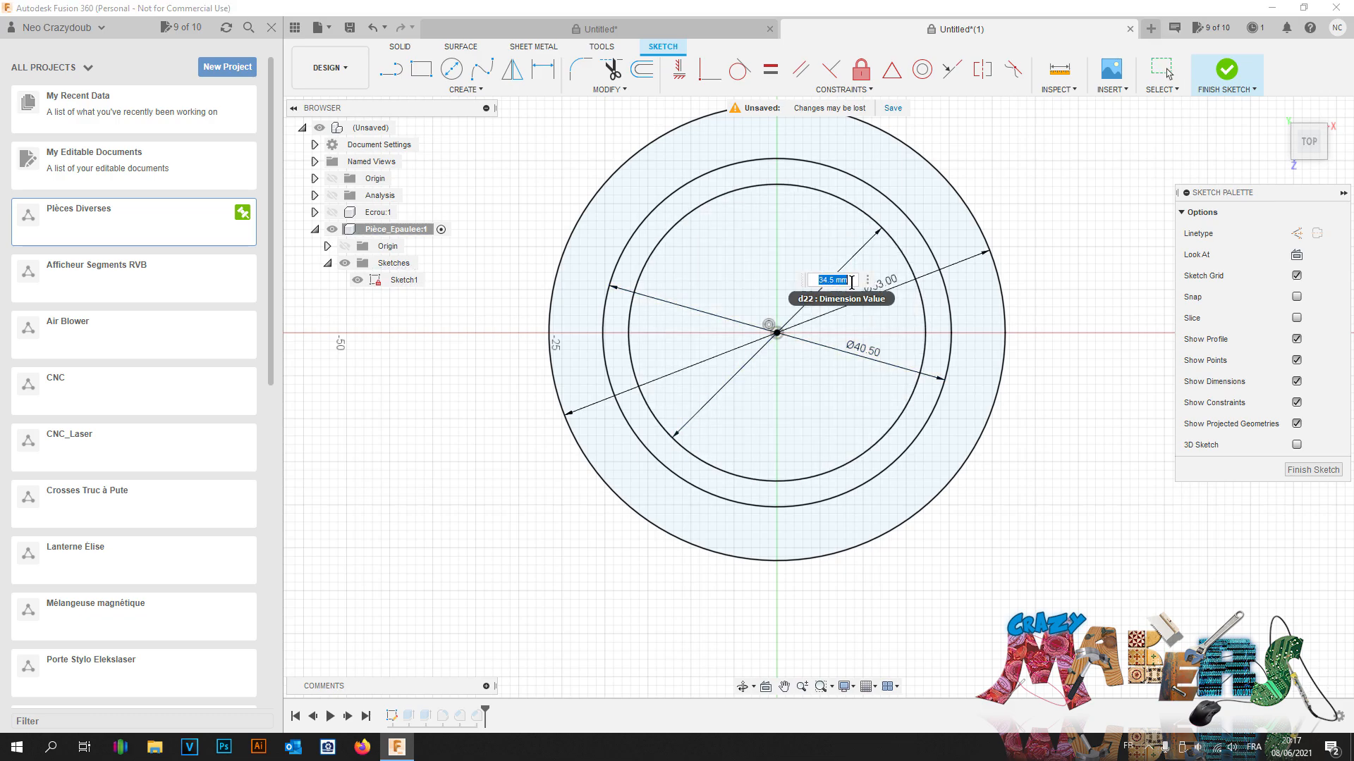
key("Return")
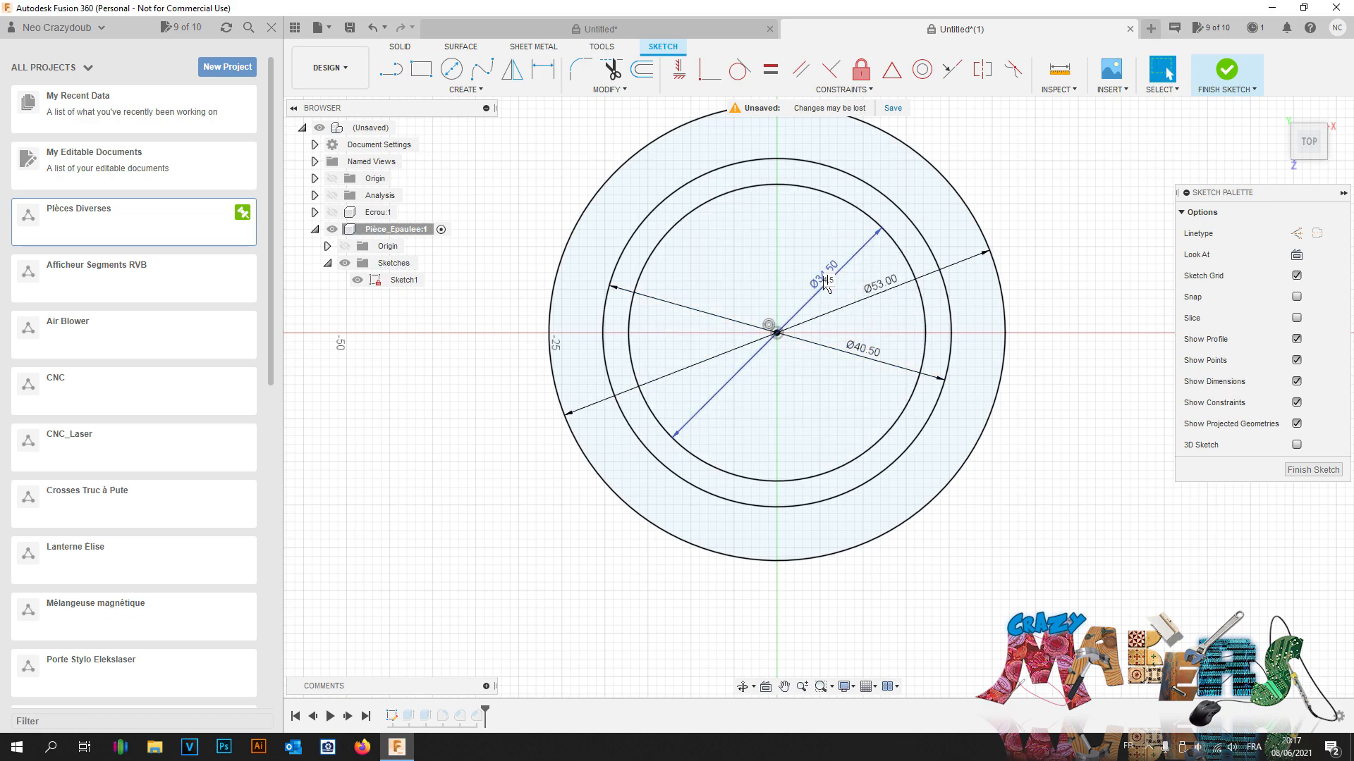
key("BackSpace")
type("5")
key("Return")
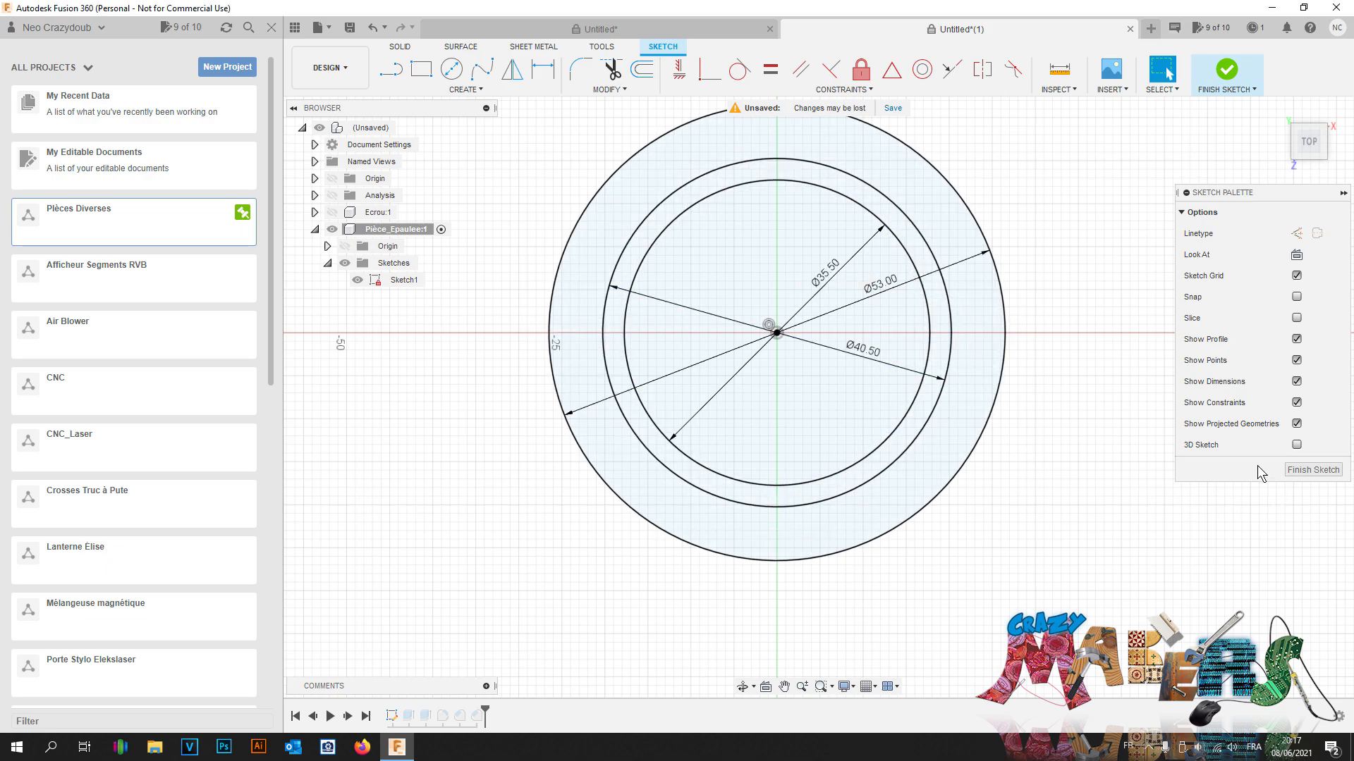
left_click(1304, 469)
Step: Return to the base sketch of Pièce_Epaulee, set the inner circle's diameter to 33.5 mm and finish the sketch
mouse_move(1315, 147)
left_mouse_down()
mouse_move(1314, 232)
mouse_move(1306, 99)
mouse_move(1311, 140)
left_mouse_up()
key("ctrl+z")
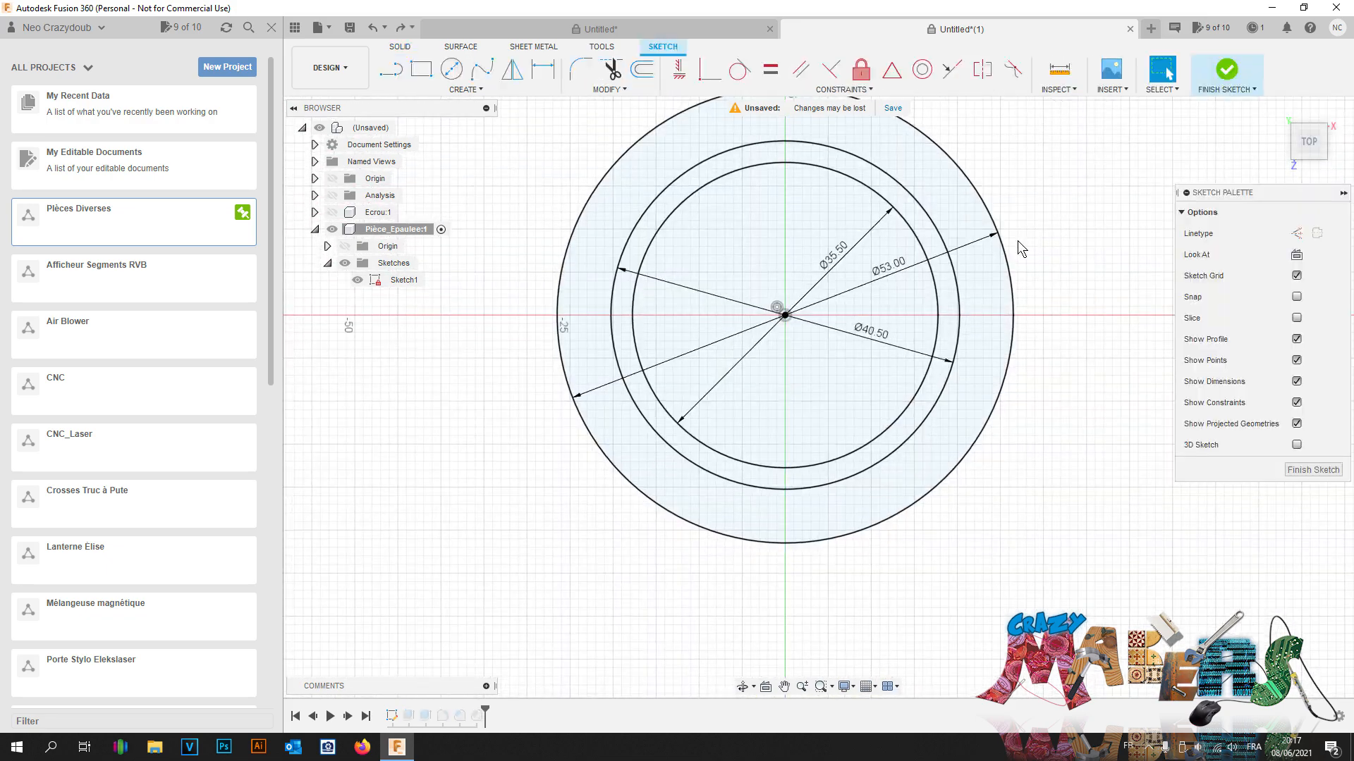
double_click(832, 256)
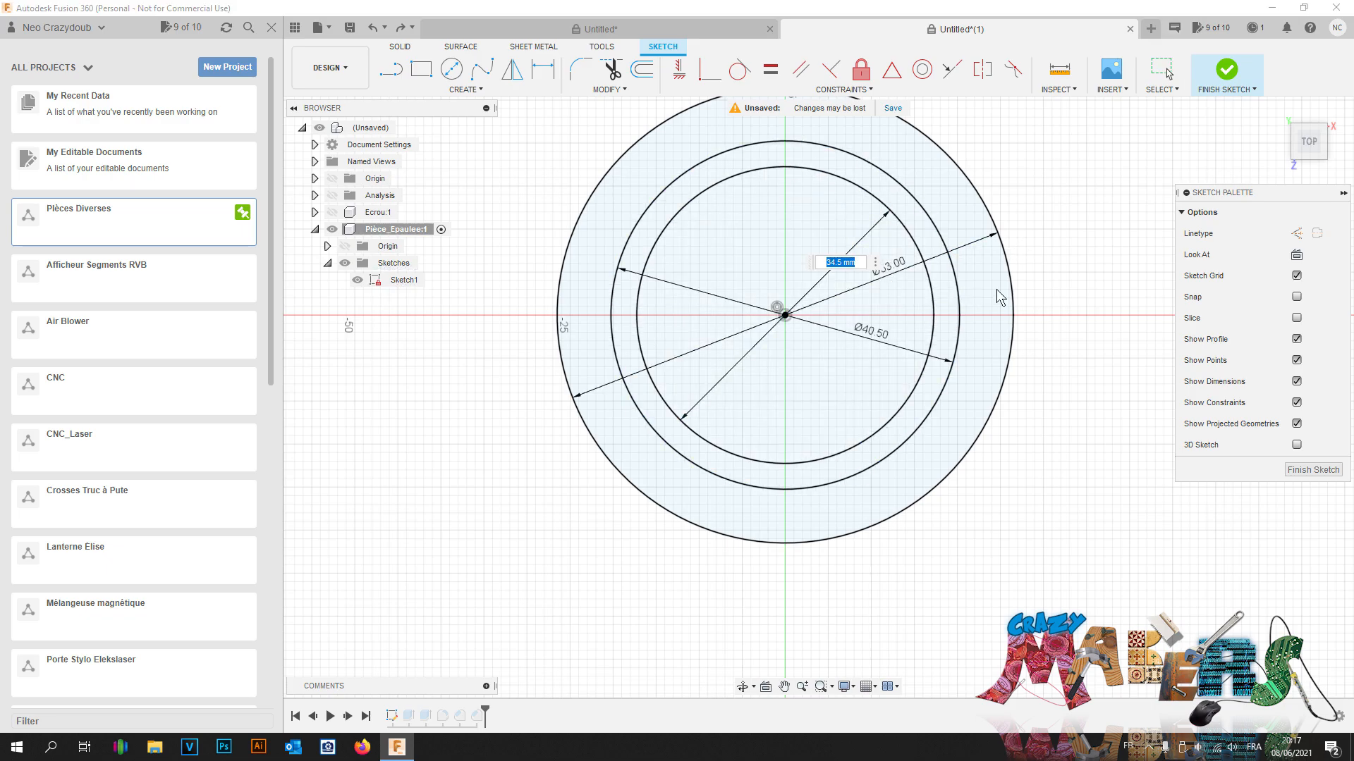
key("Return")
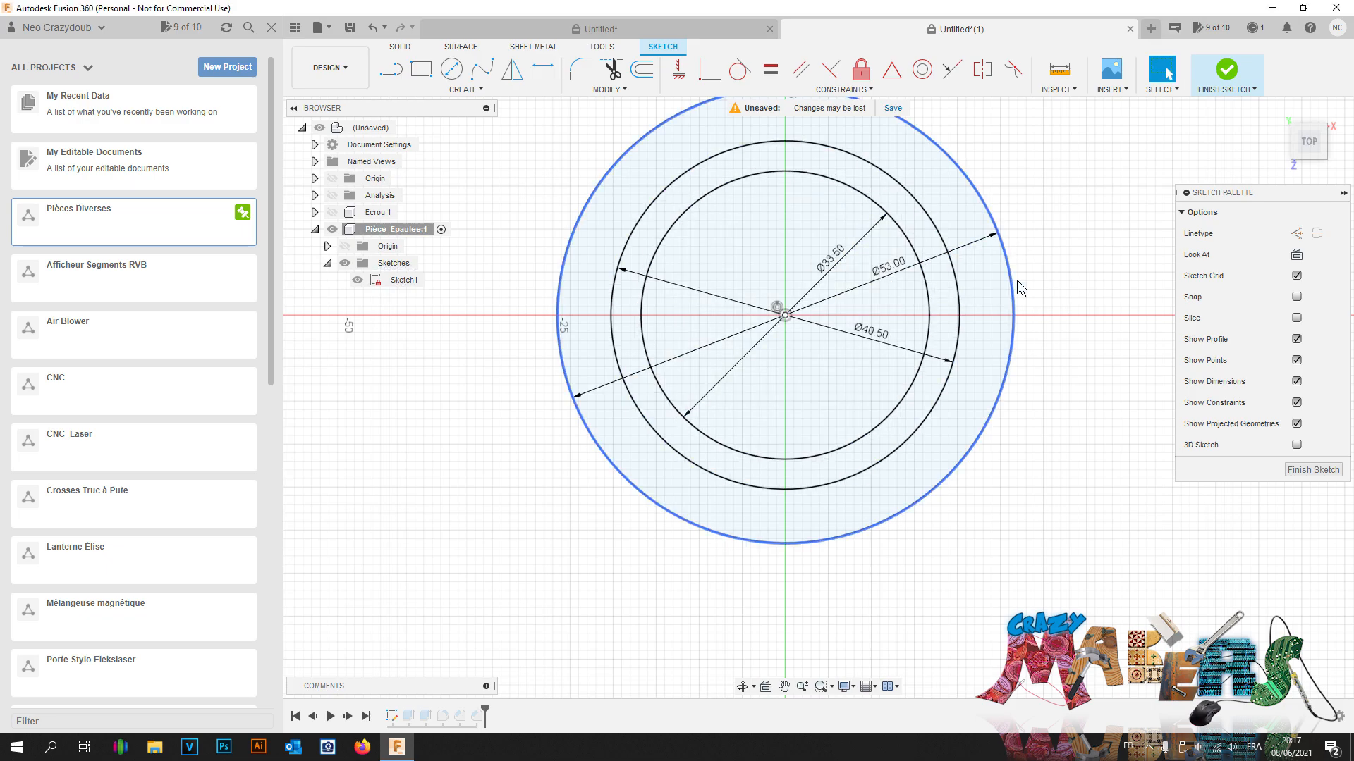
left_click(1313, 470)
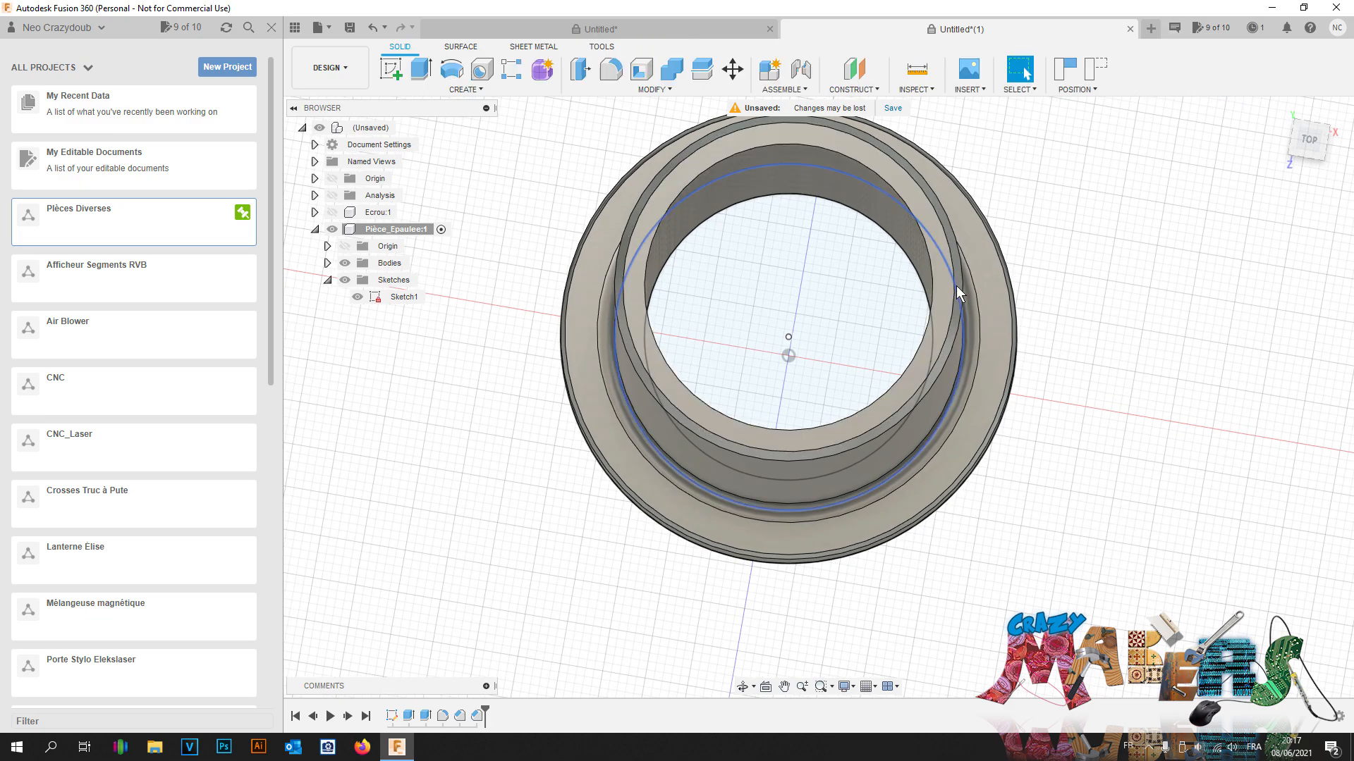
Step: Show the Ecrou component around Pièce_Epaulee and view both parts from the front
left_click_drag(1304, 140, 1175, 409)
left_click_drag(1303, 171, 1289, 136)
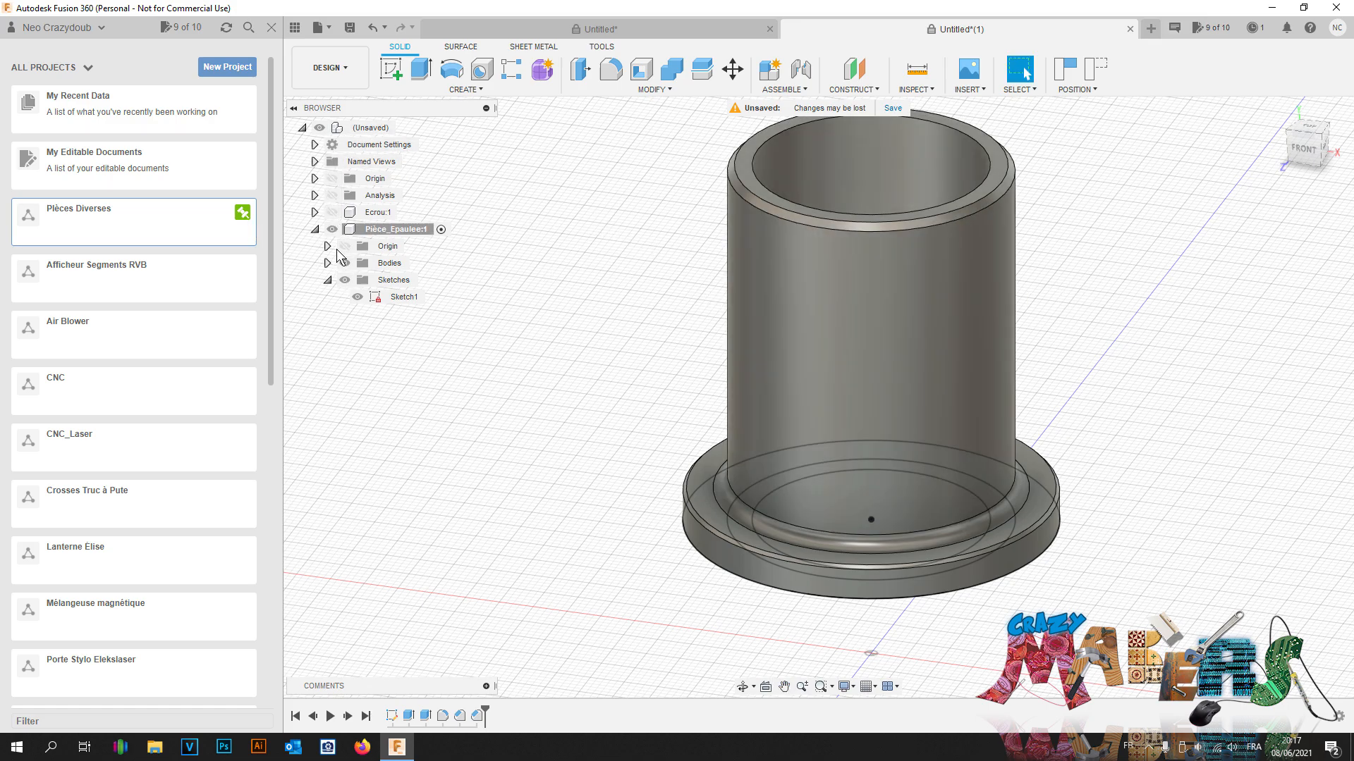
left_click(332, 212)
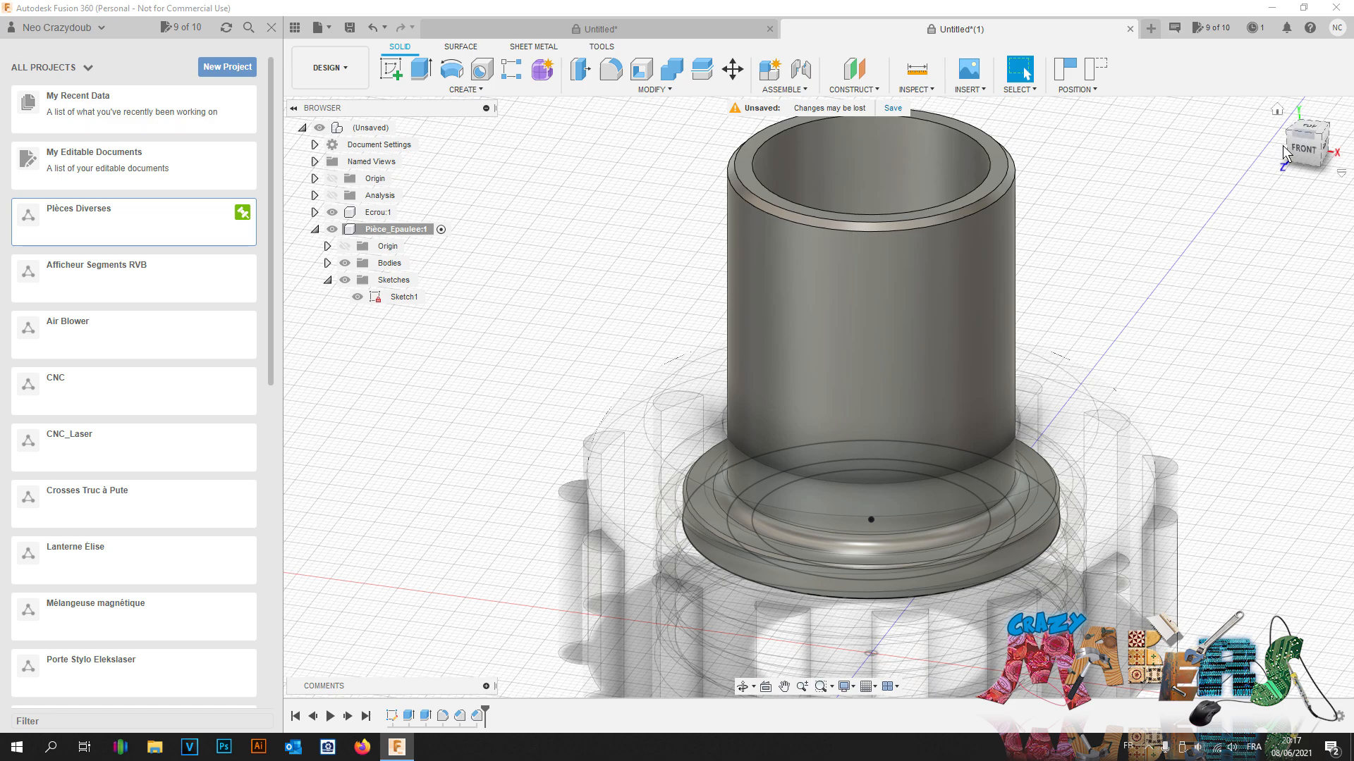
left_click(1293, 153)
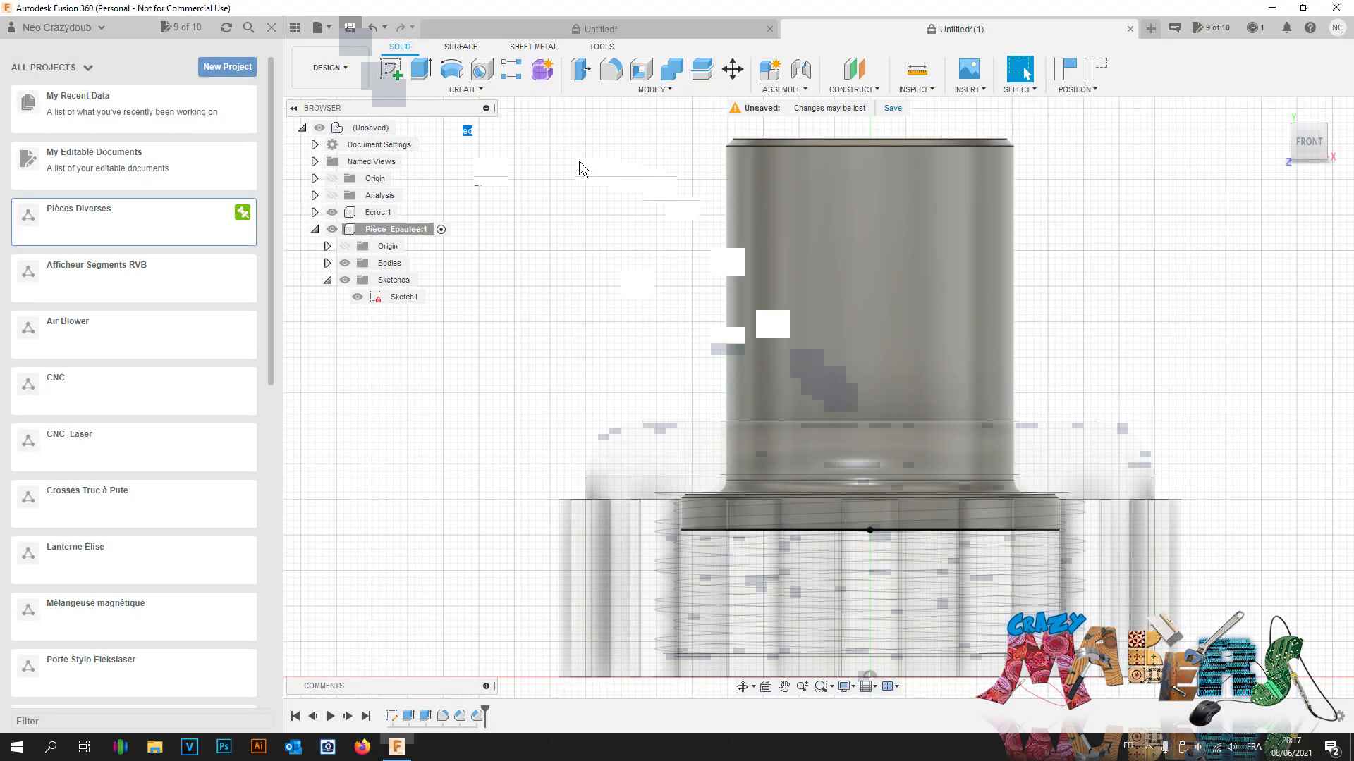
Step: Save the design as Buse_Cuve_1000L in the Pièces Diverses project
type("Buse")
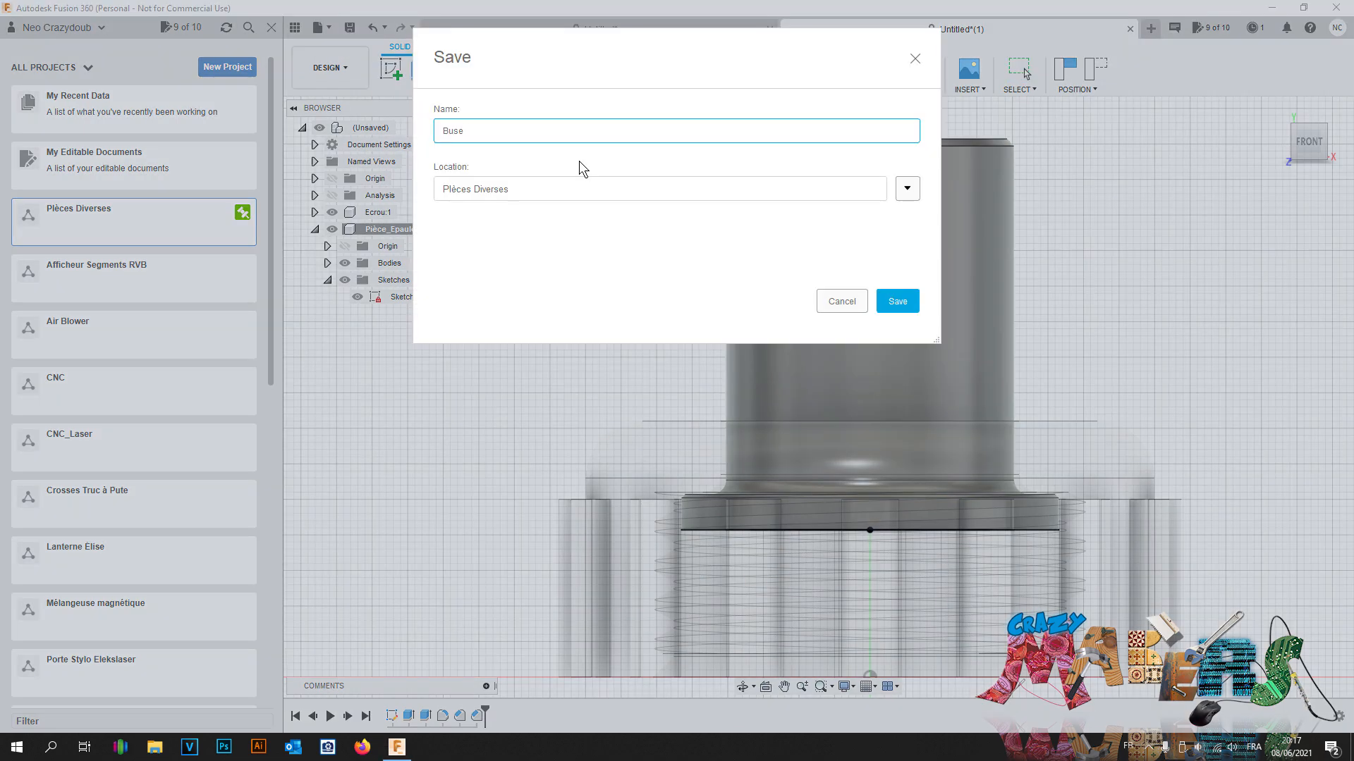
type("_Cuve_1000L")
key("Return")
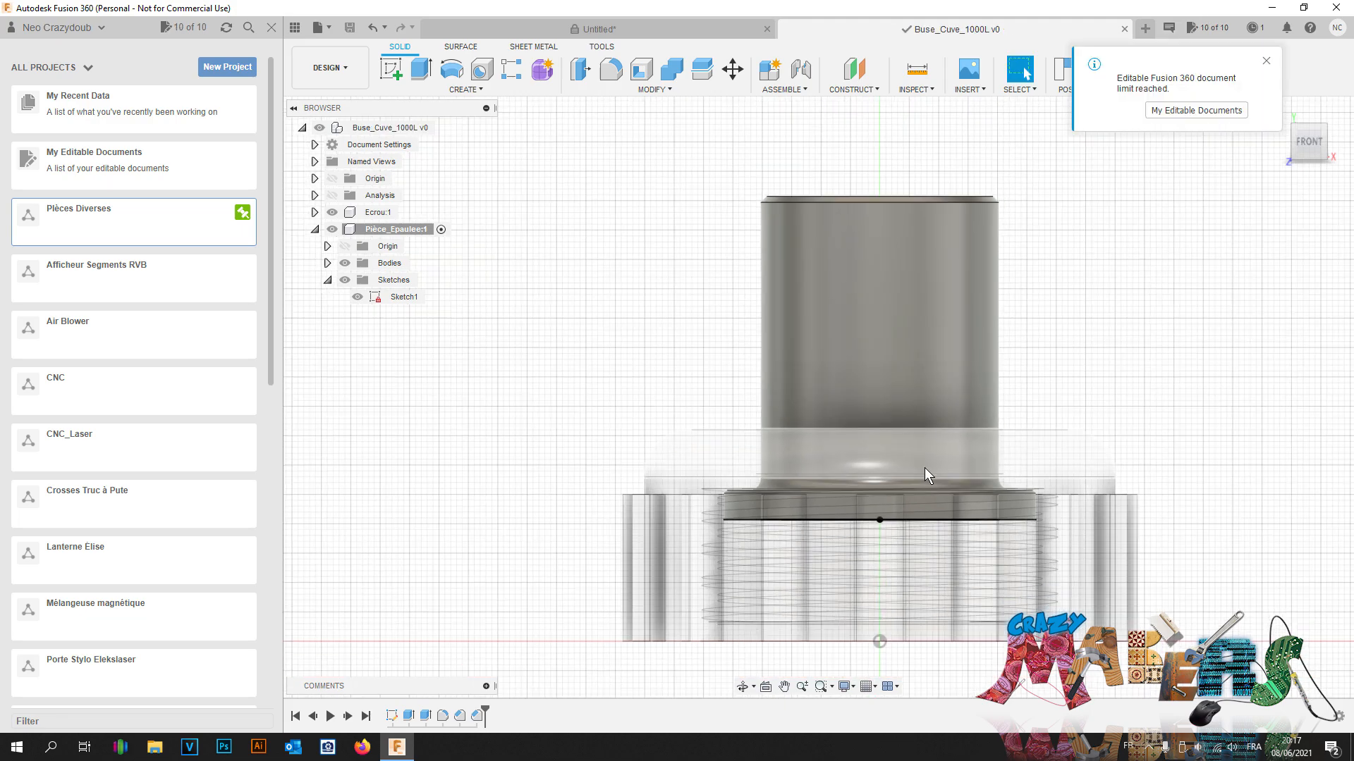
left_click(1267, 62)
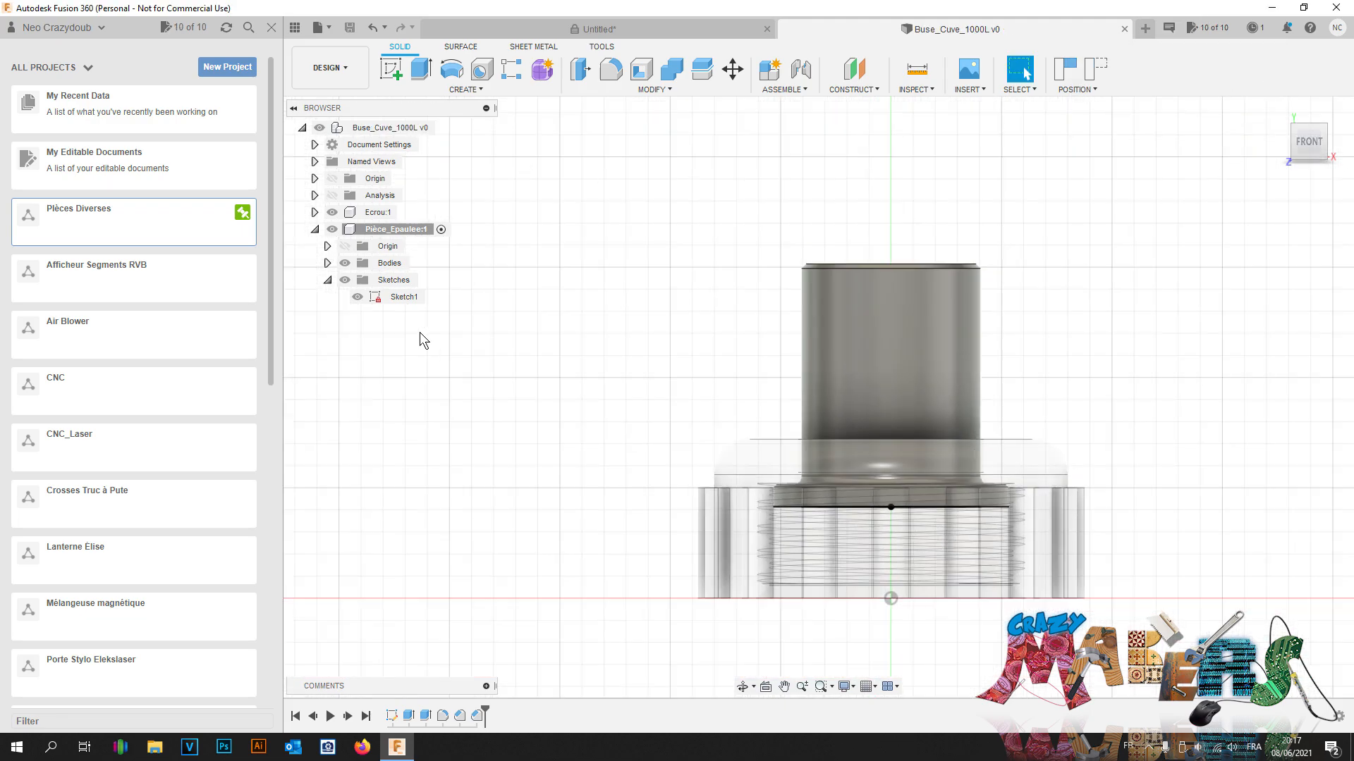
Step: Open the Pièces Diverses project and make its Moule Nad document read-only
scroll(71, 522, "down", 10)
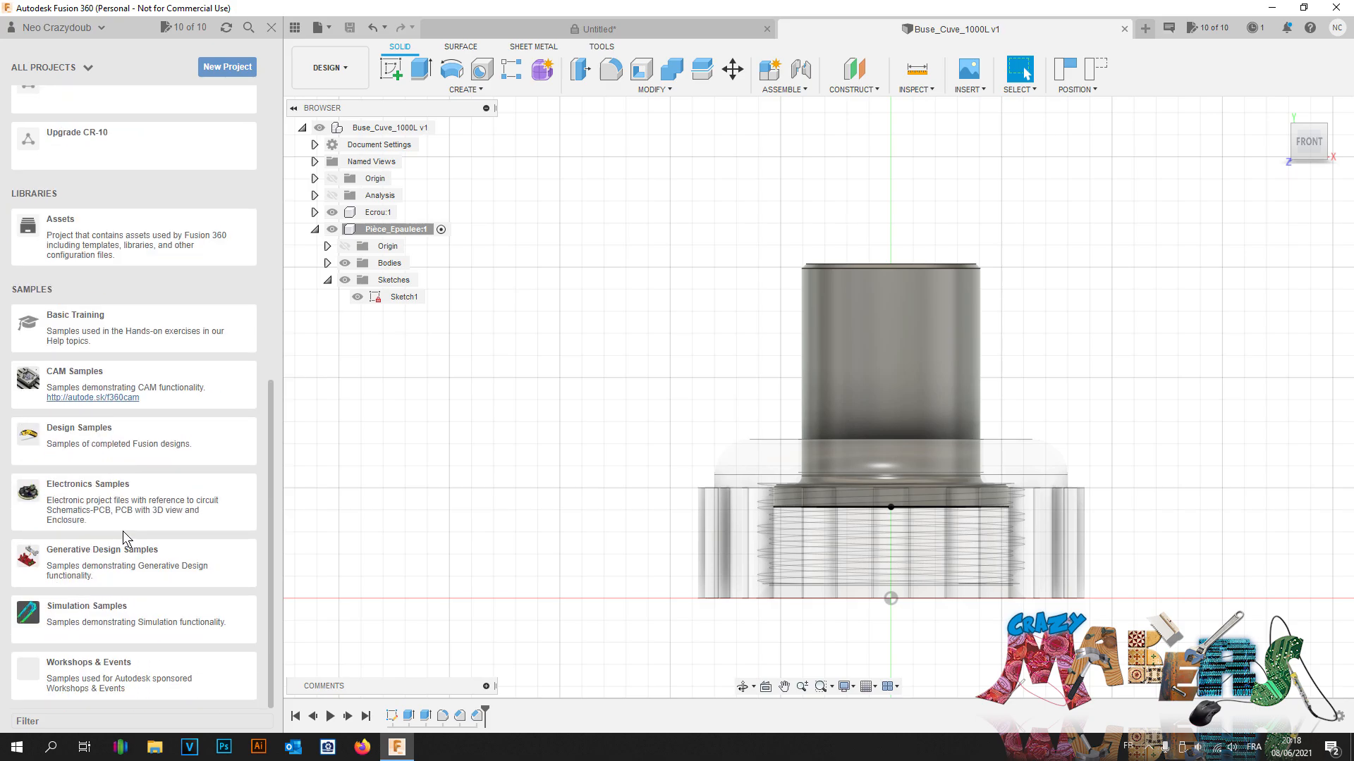
scroll(91, 393, "up", 10)
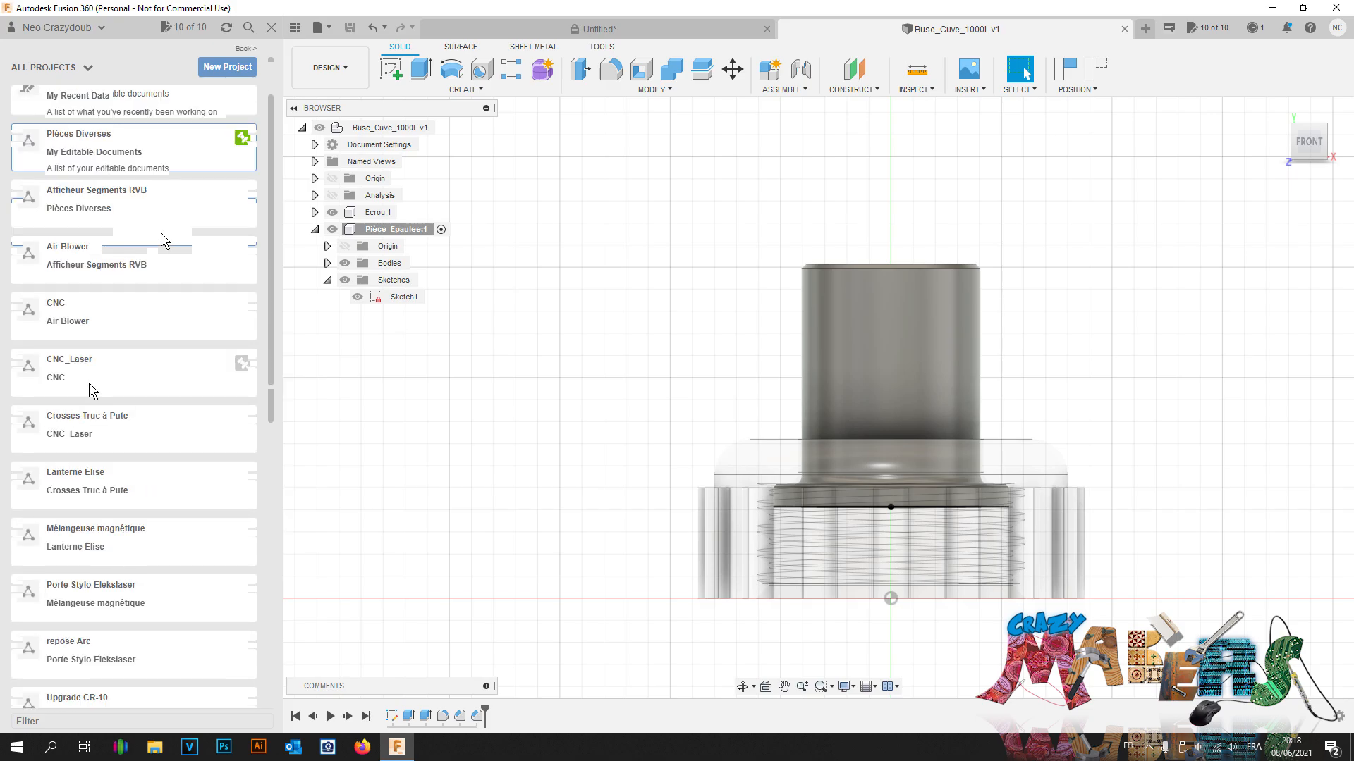
double_click(165, 236)
scroll(187, 255, "down", 8)
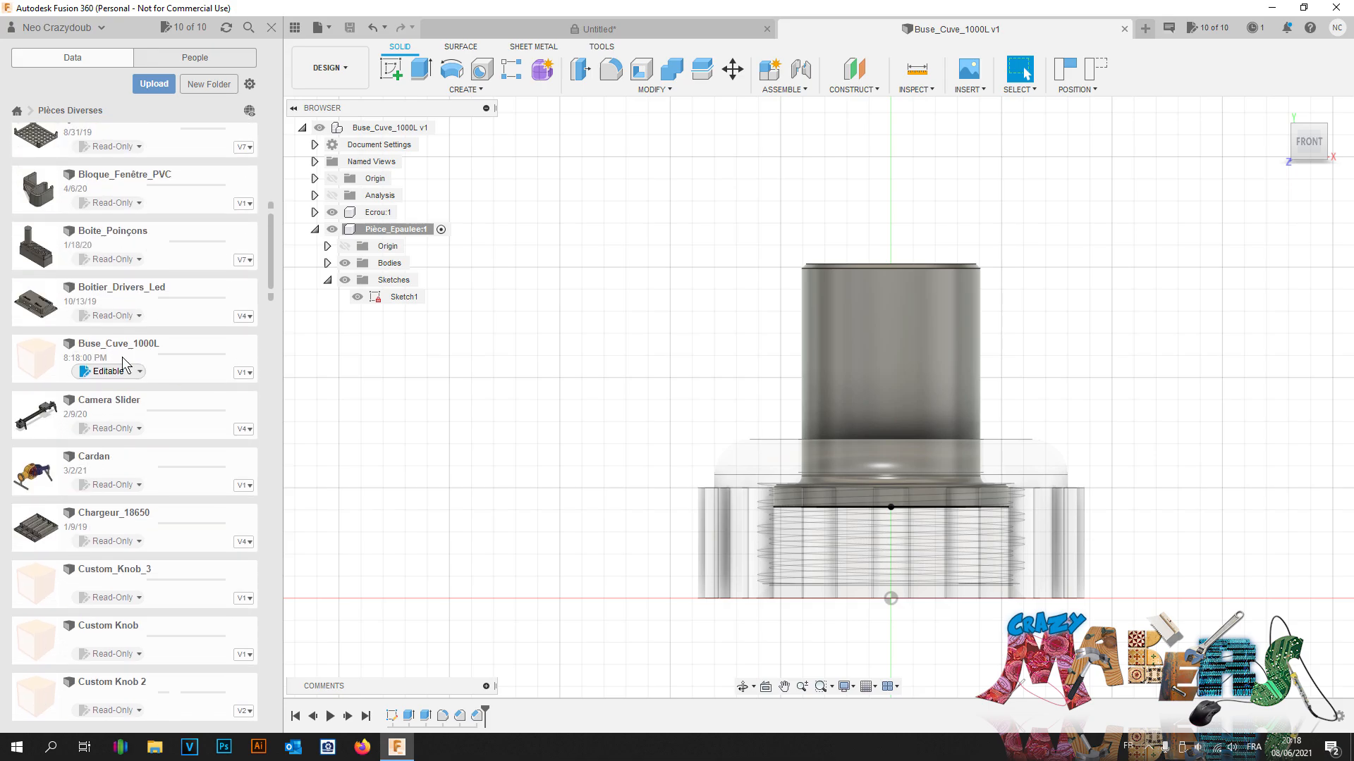
scroll(126, 373, "down", 15)
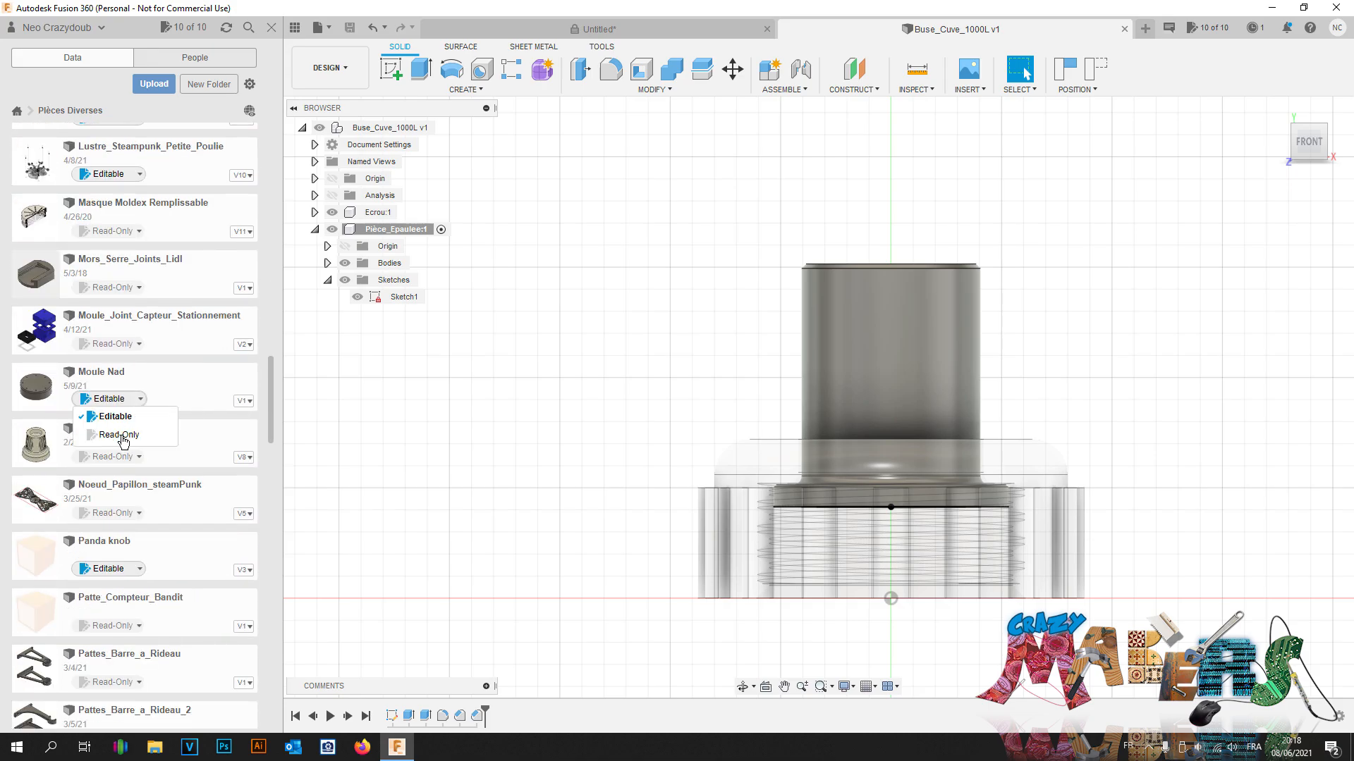
left_click(119, 435)
left_click(814, 404)
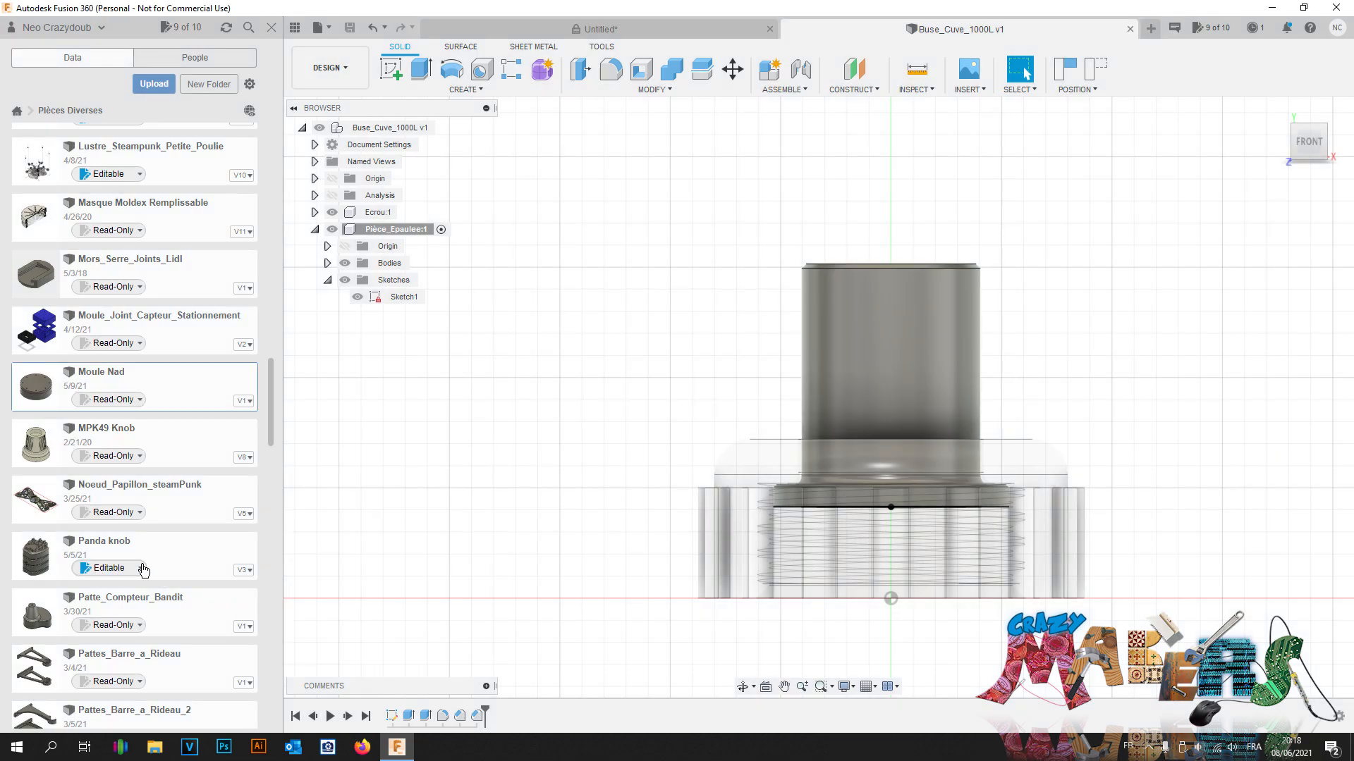
Step: Make the Panda knob document read-only
left_click(118, 604)
left_click(799, 411)
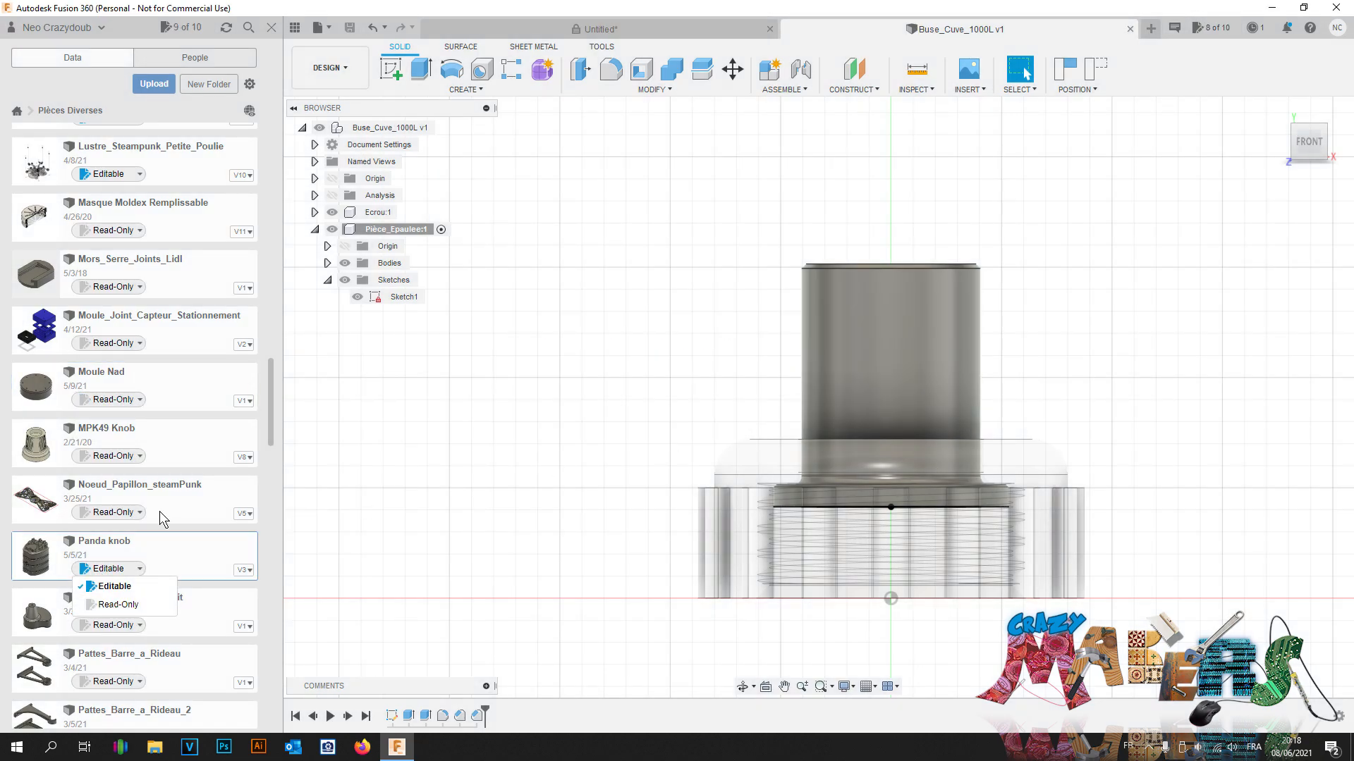
scroll(154, 495, "down", 10)
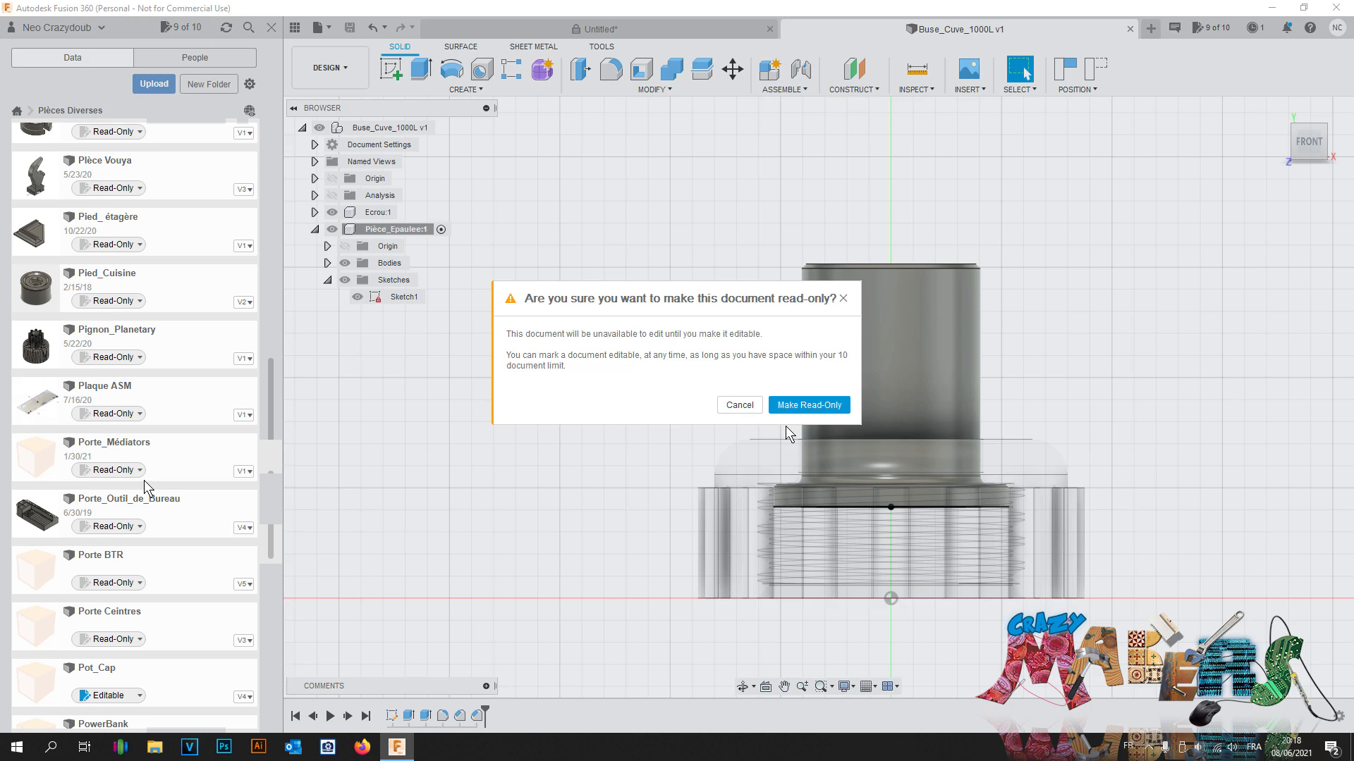
left_click(809, 404)
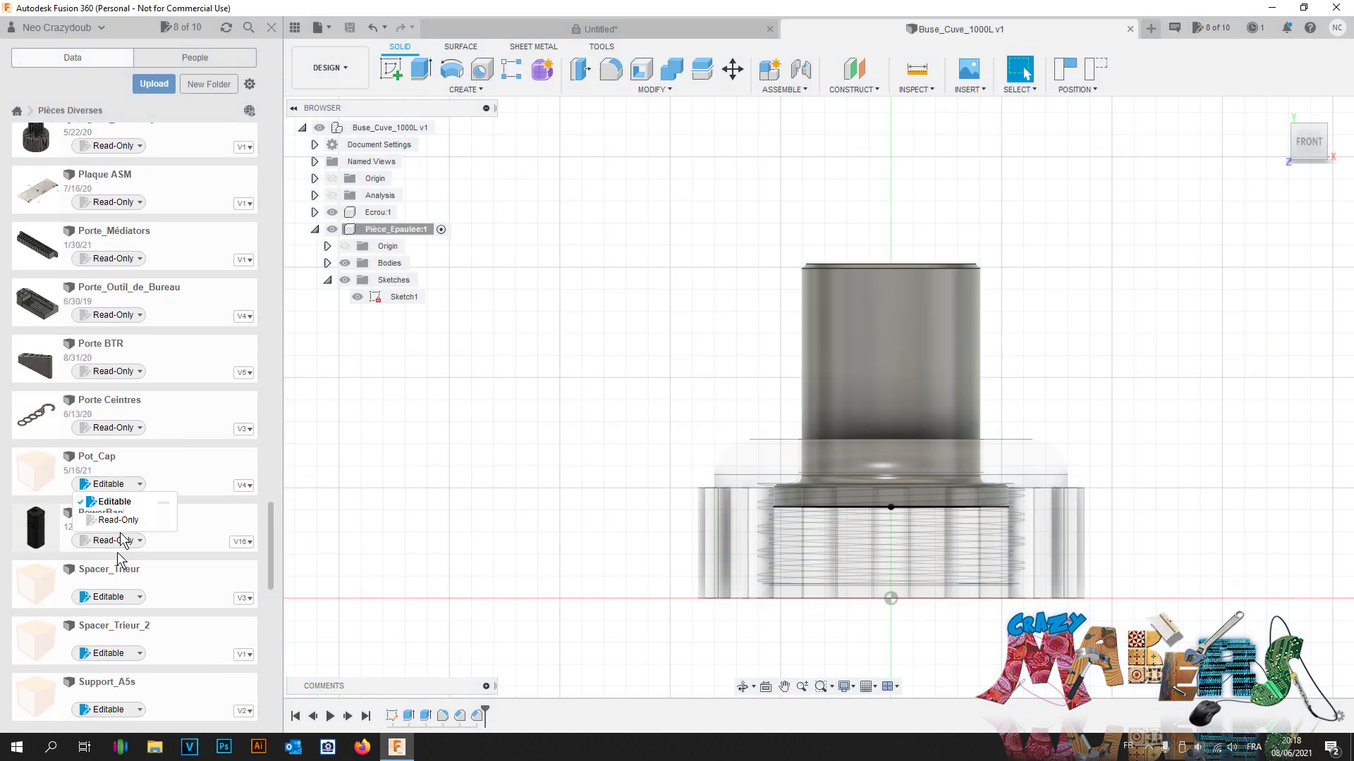
Step: Make the Pot_Cap and Spacer_Trieur documents read-only
left_click(120, 519)
left_click(792, 407)
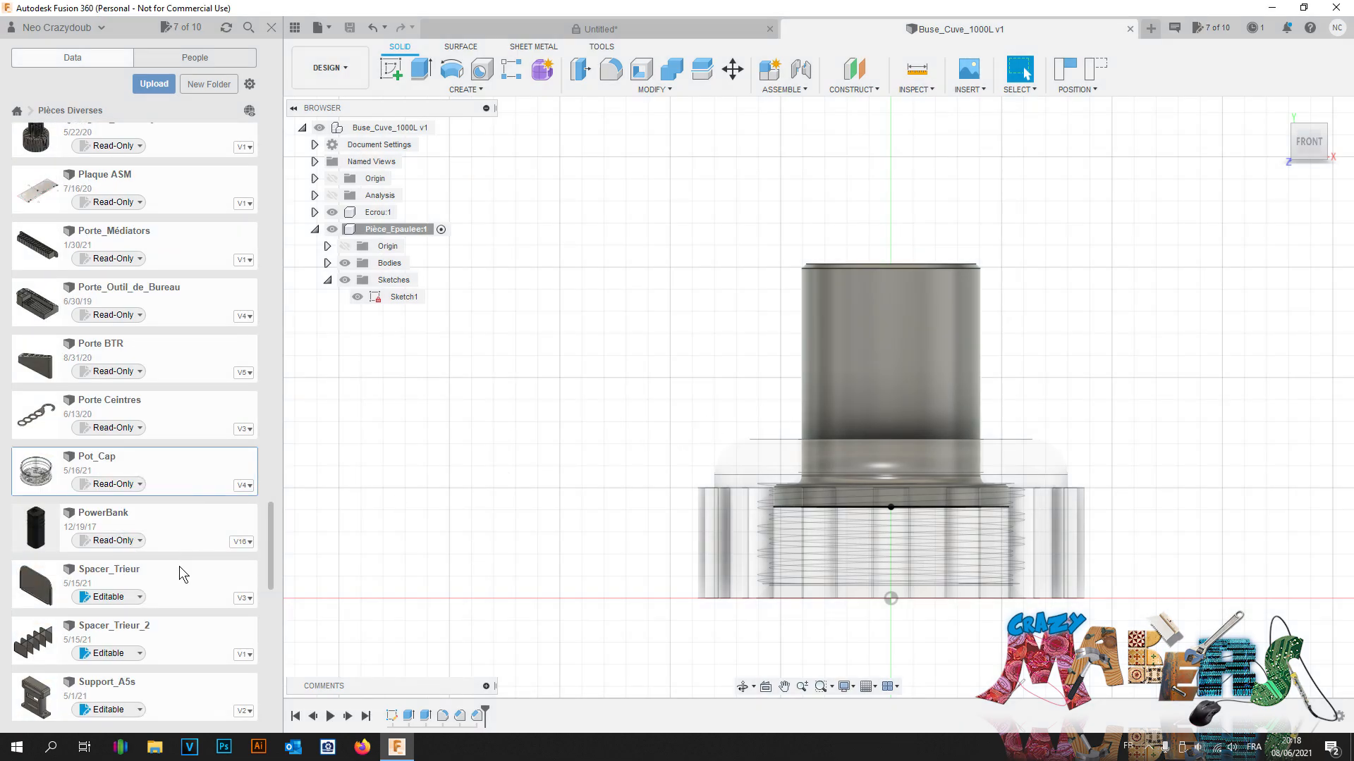
left_click(132, 597)
left_click(118, 631)
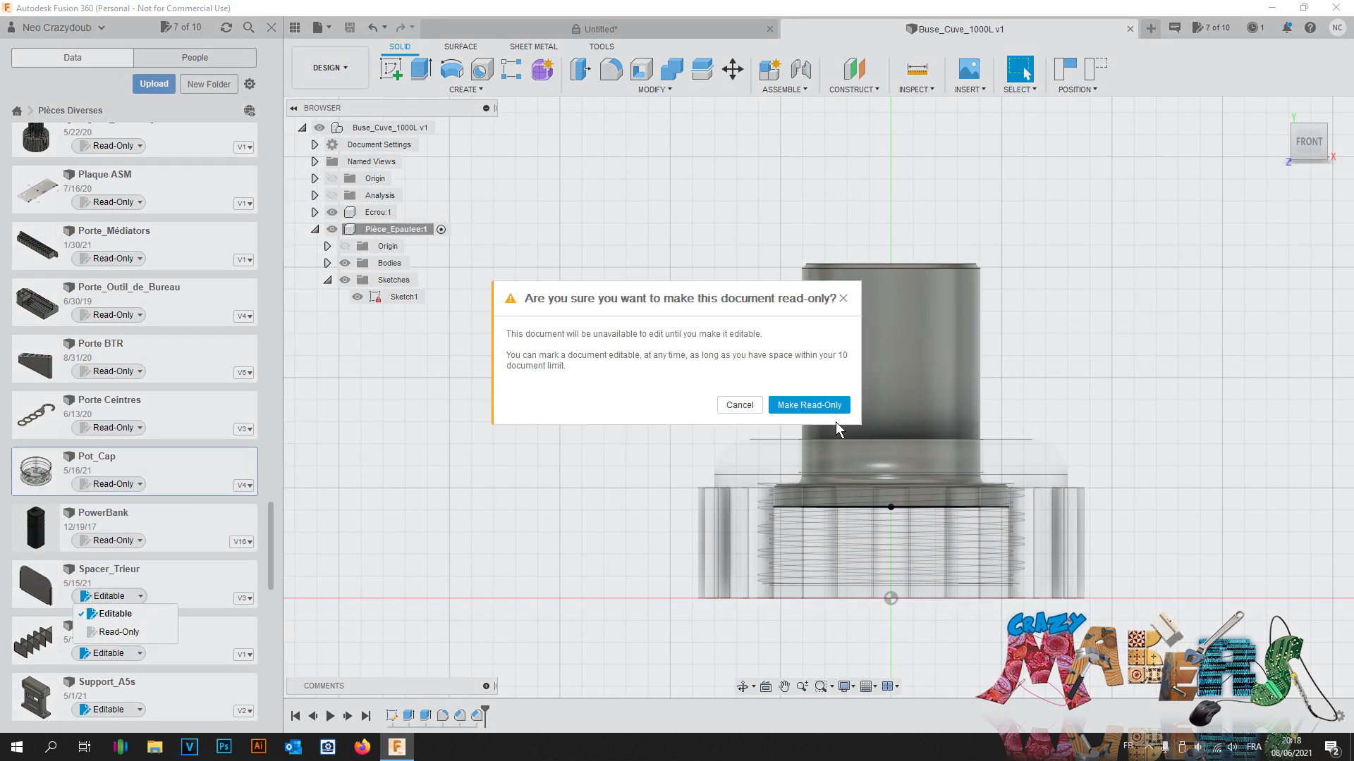
left_click(793, 406)
scroll(343, 315, "up", 1)
scroll(129, 370, "up", 20)
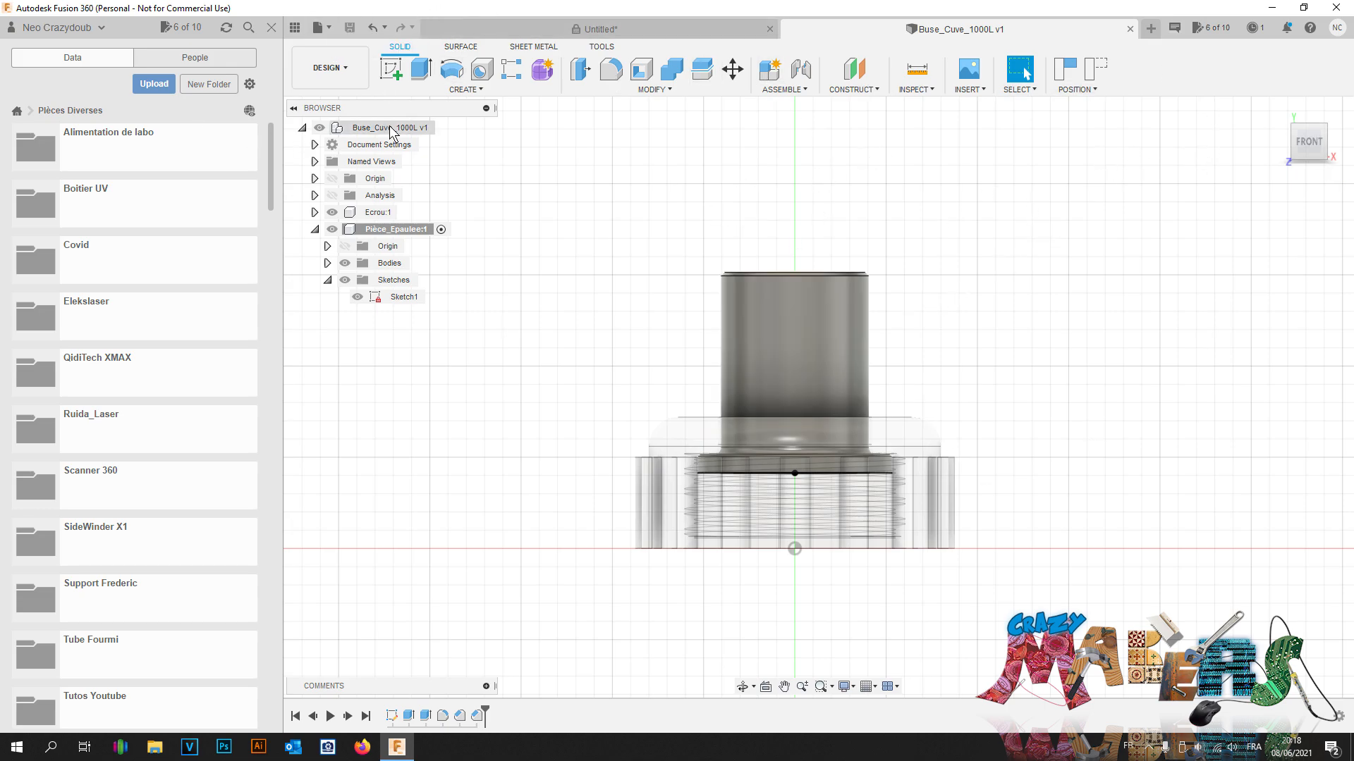
Step: Activate the top-level Buse_Cuve_1000L assembly and view it from the front
left_click(448, 128)
left_click(1309, 143)
left_click_drag(1317, 147, 1310, 157)
left_click(1309, 143)
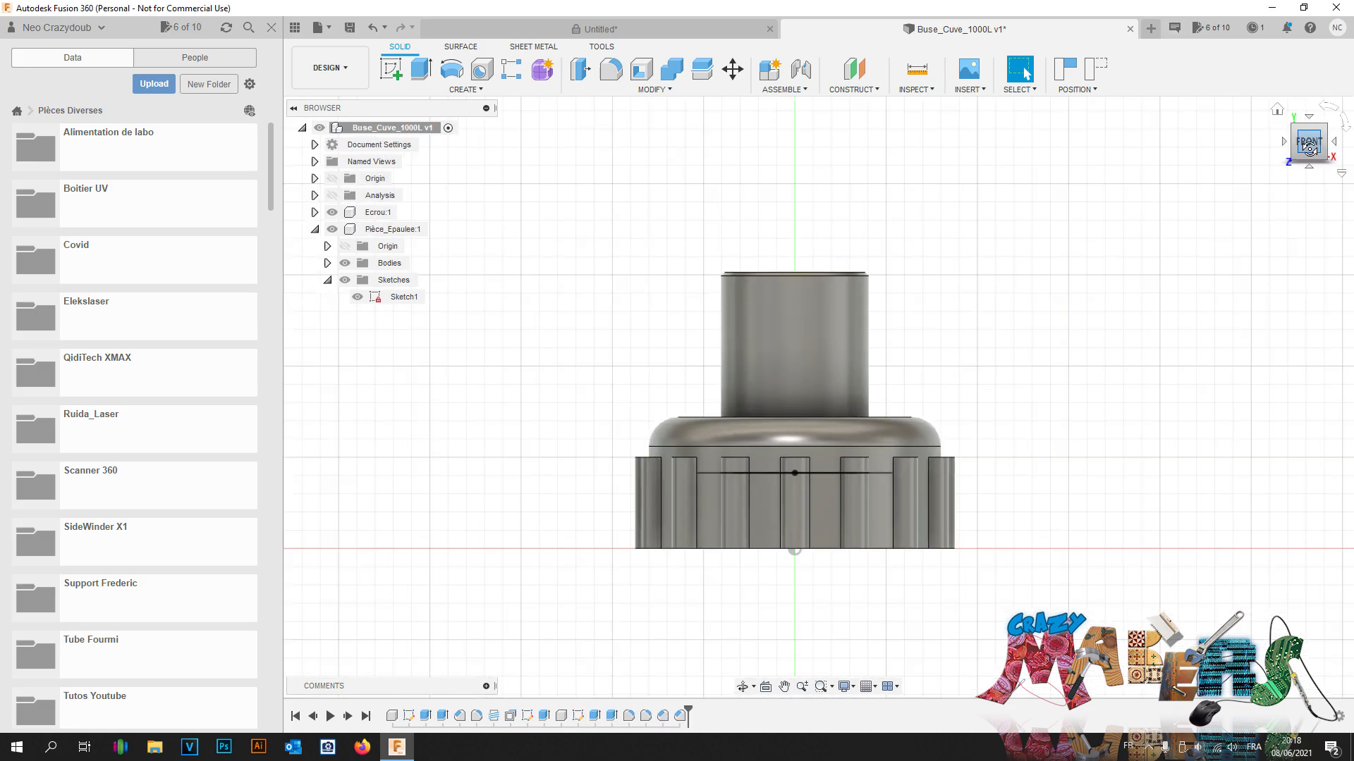
Step: Show the section analysis of the assembly and hide Sketch1 of Pièce_Epaulee
left_click(332, 196)
left_click(358, 298)
scroll(759, 471, "down", 3)
scroll(781, 473, "up", 5)
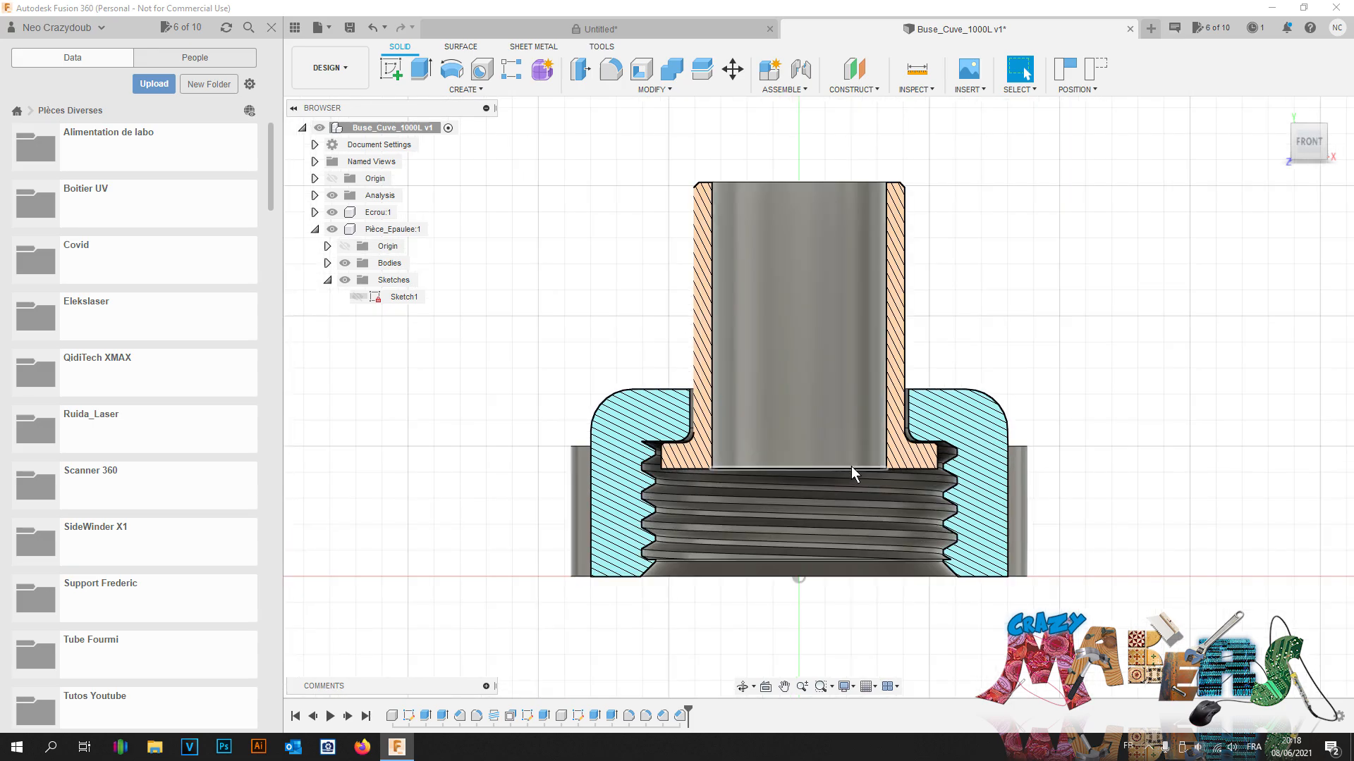
Step: Examine how the Pièce_Epaulee shoulder sits against the nut's inner lip and thread in the section view
scroll(852, 467, "up", 3)
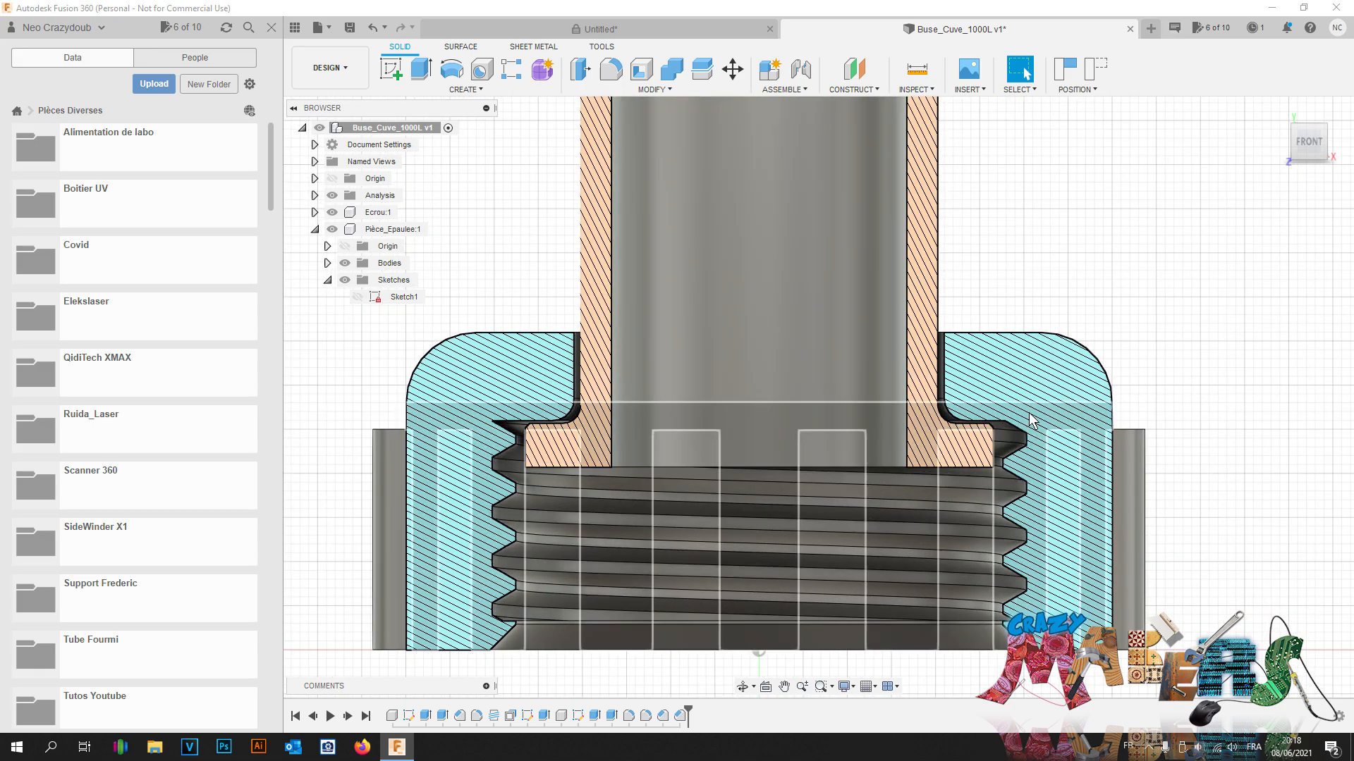
scroll(1198, 387, "up", 2)
scroll(1164, 370, "down", 4)
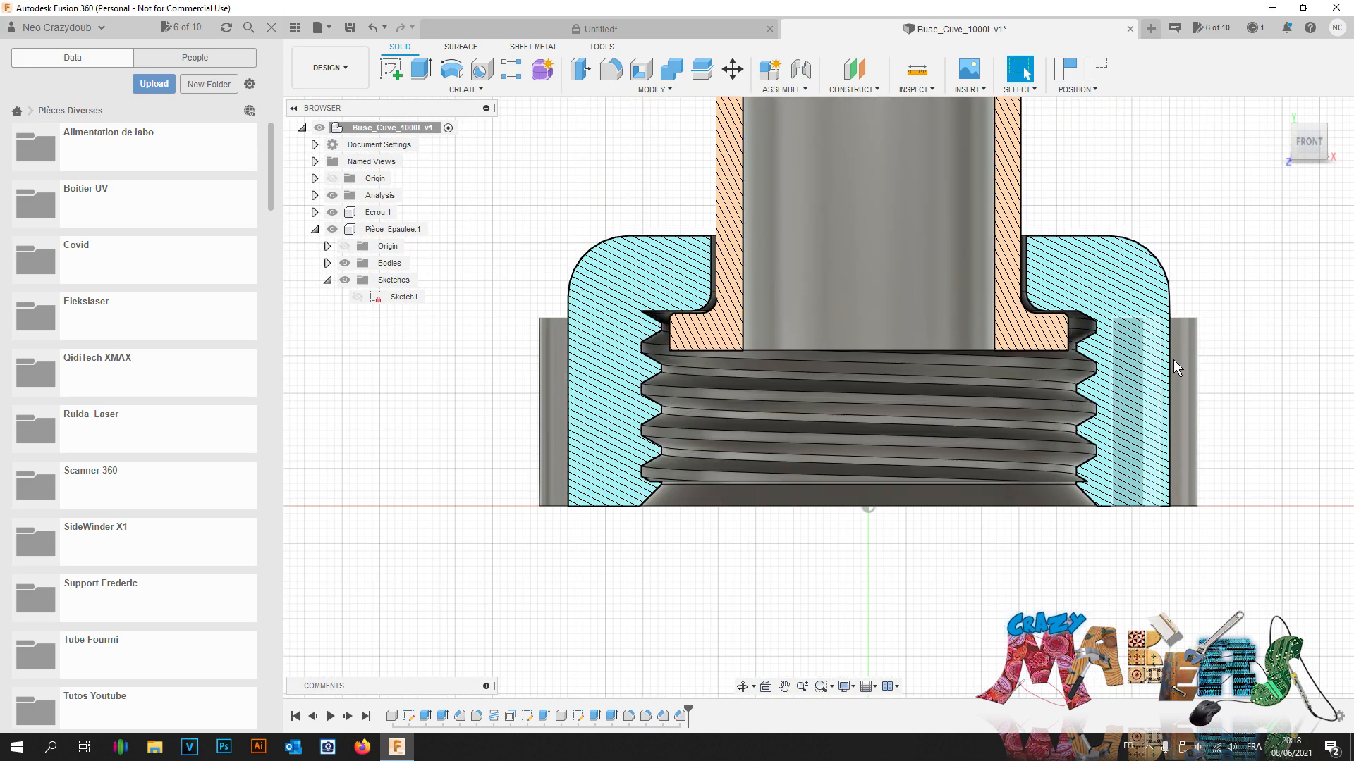
mouse_move(1313, 150)
left_mouse_down()
mouse_move(1254, 173)
mouse_move(1334, 132)
mouse_move(1277, 177)
mouse_move(1284, 164)
left_mouse_up()
scroll(1092, 270, "down", 5)
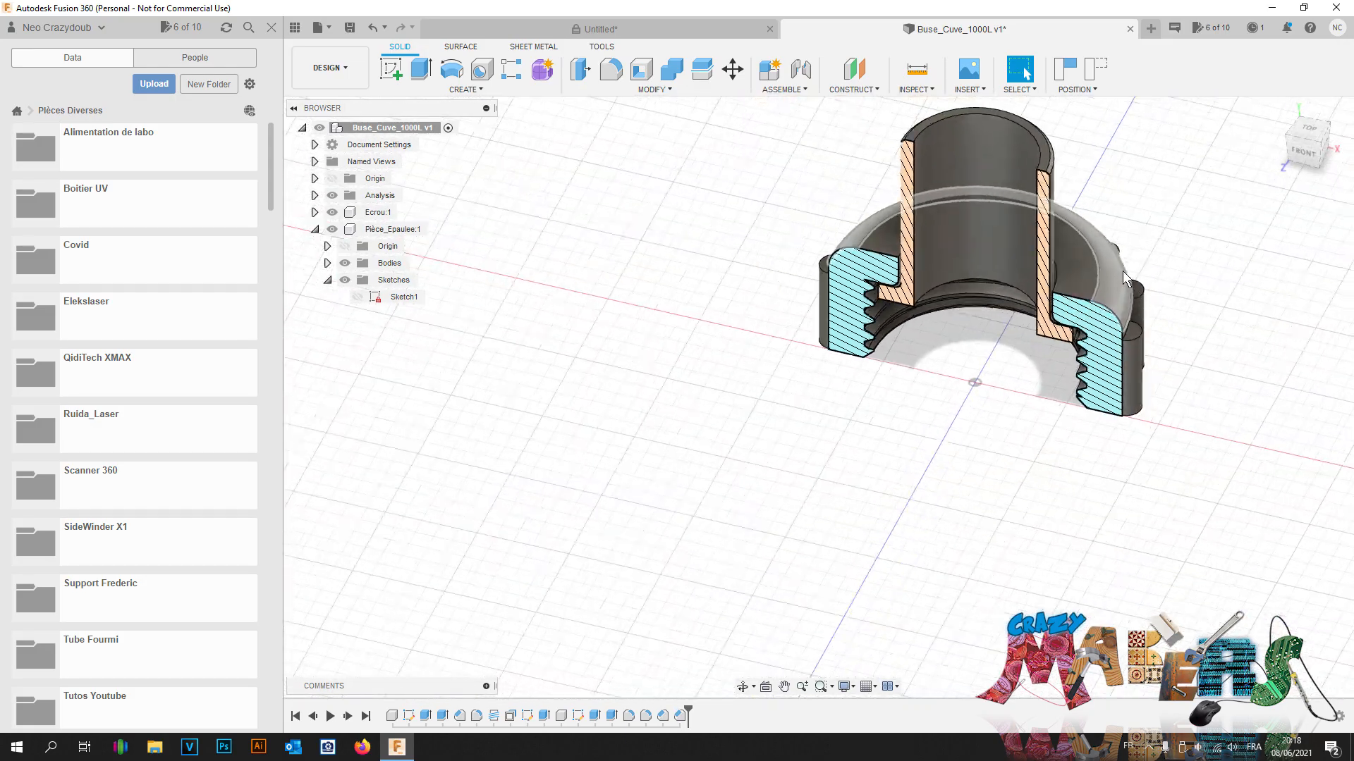
scroll(1122, 271, "up", 3)
scroll(1068, 271, "down", 2)
middle_click_drag(1128, 270, 1052, 356)
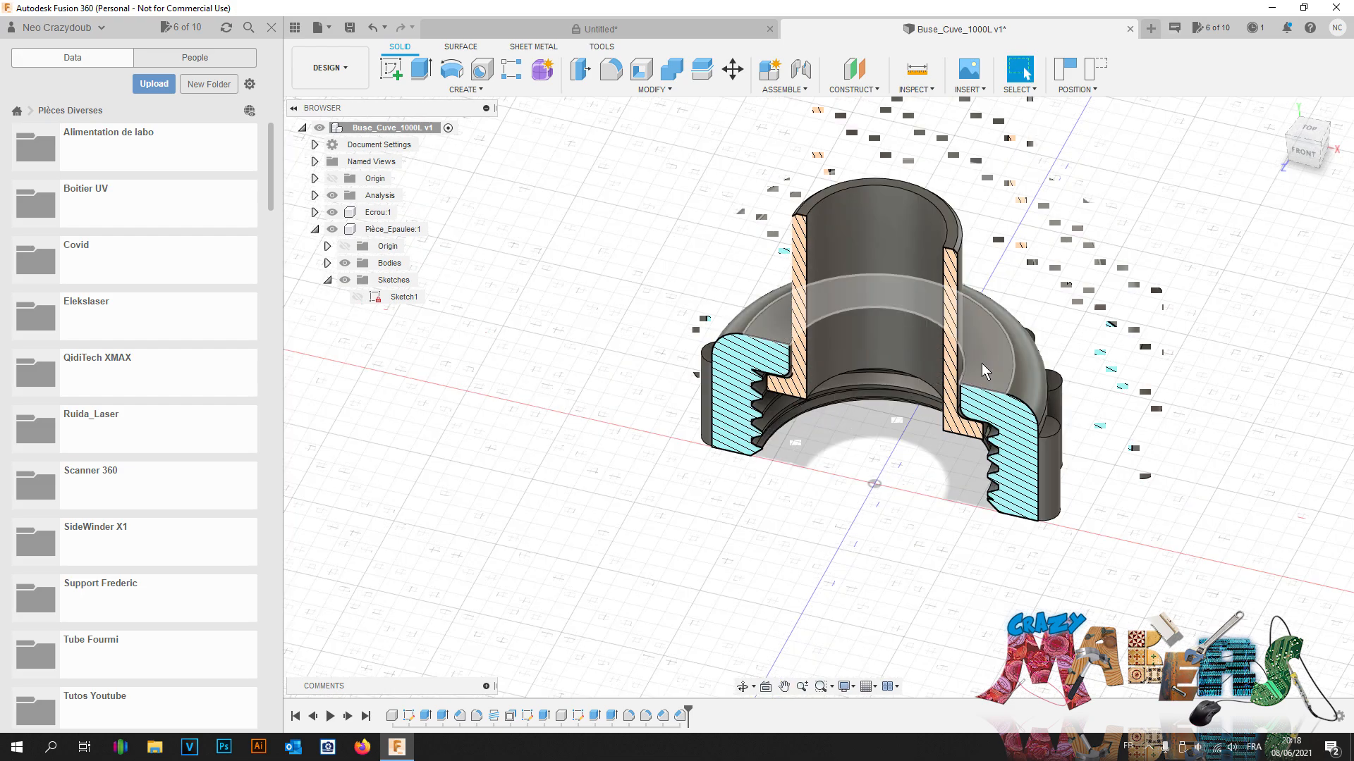